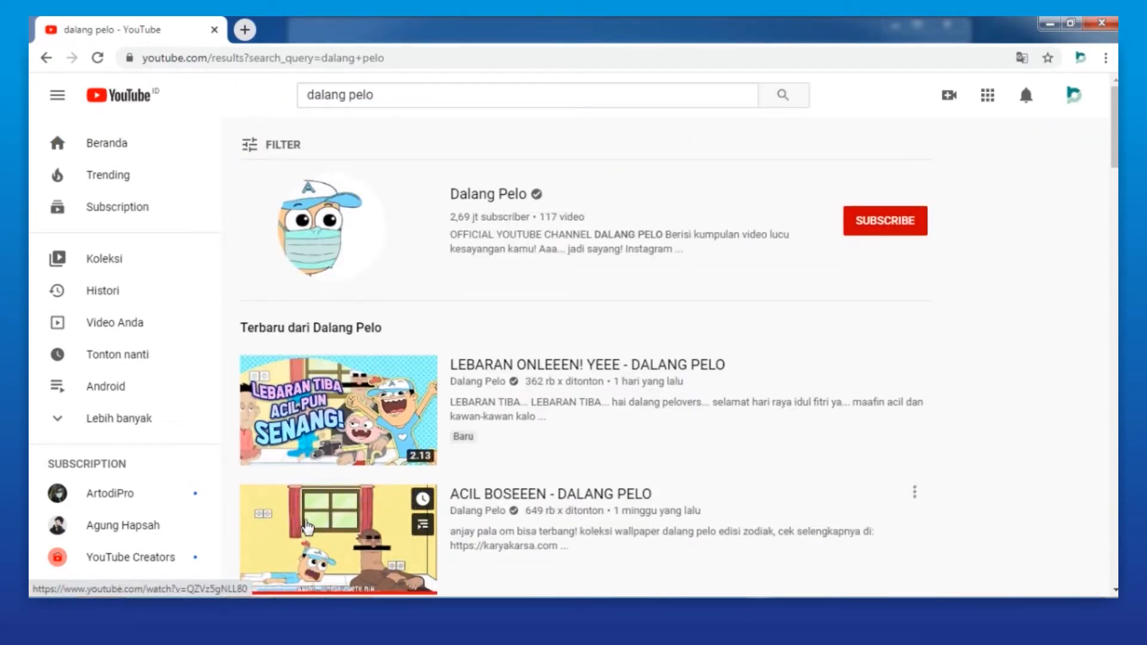
# Open the video "ACIL BOSEEEN - DALANG PELO" and pause it at about 2:30 on the character with the long black moustache.
pyautogui.click(305, 529)
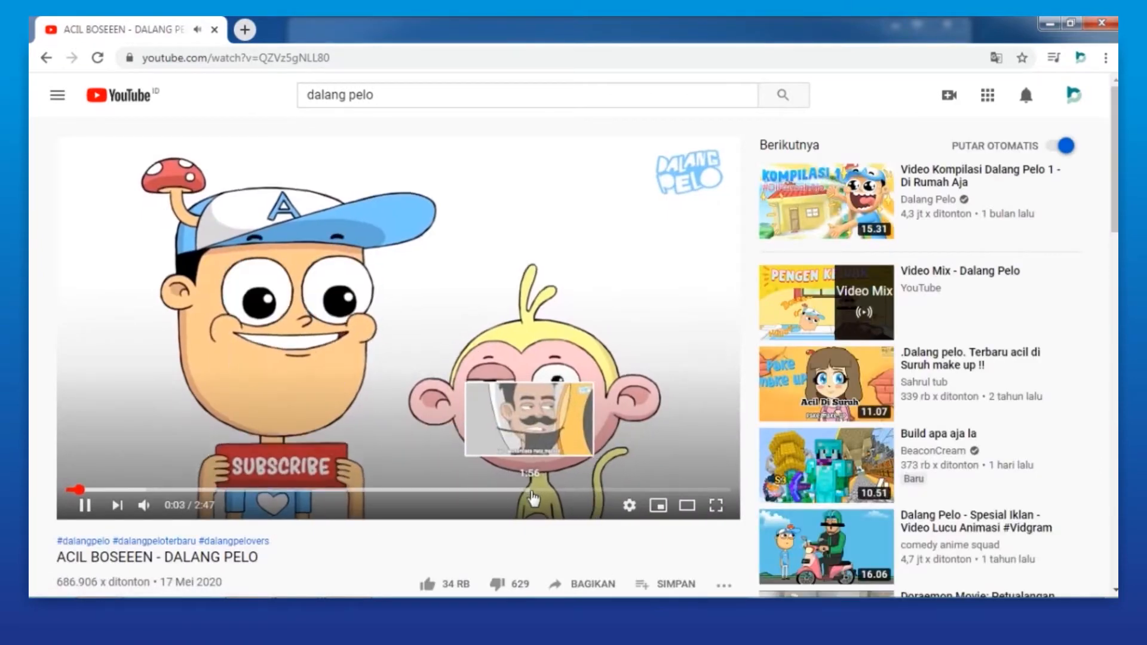
pyautogui.click(530, 490)
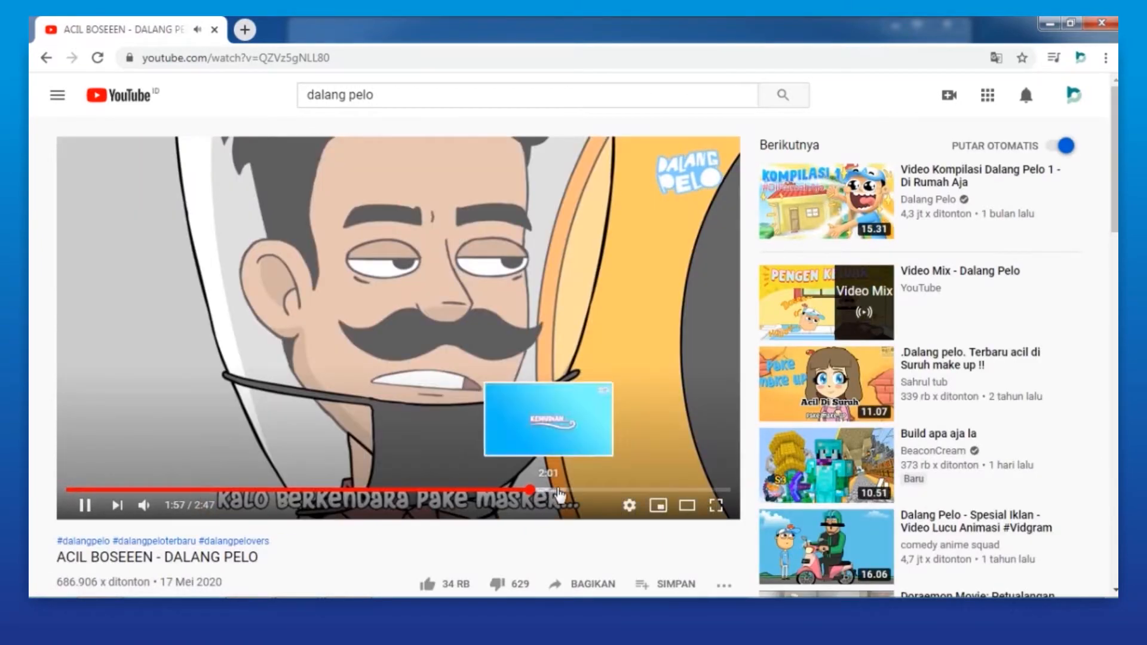
pyautogui.click(585, 490)
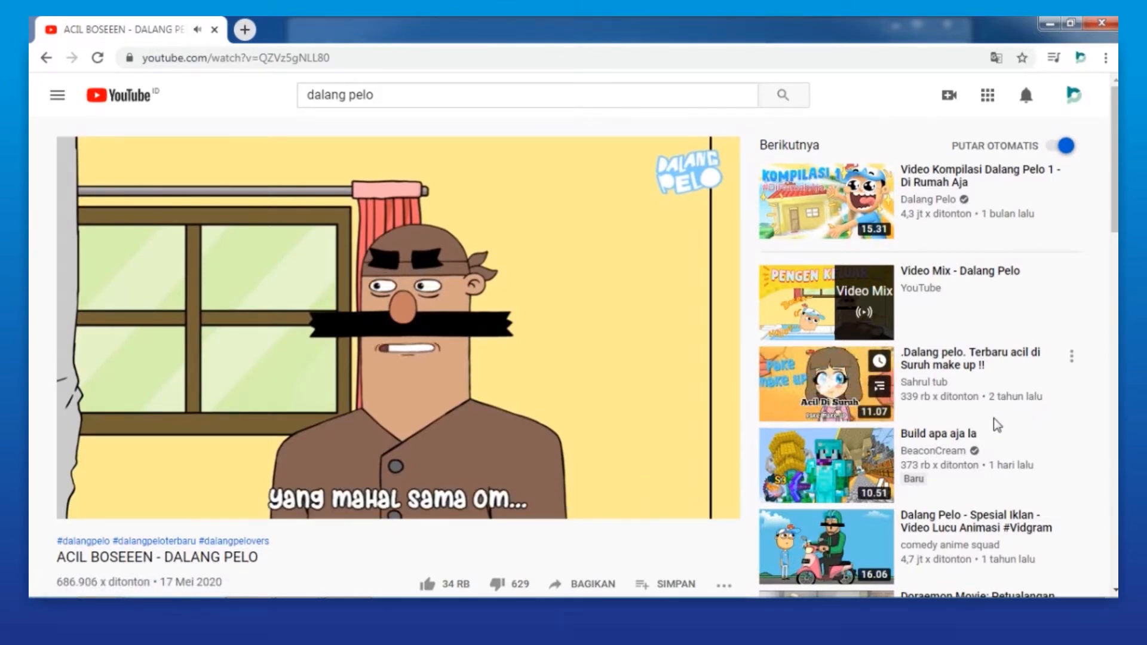
pyautogui.moveTo(608, 506)
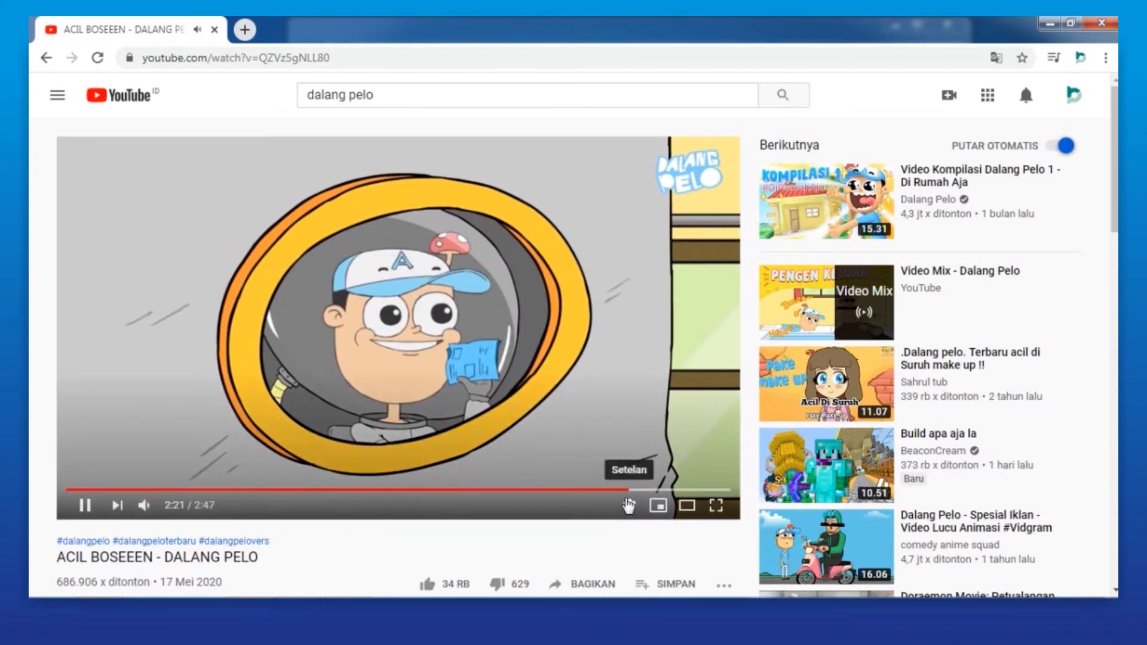
pyautogui.moveTo(877, 526)
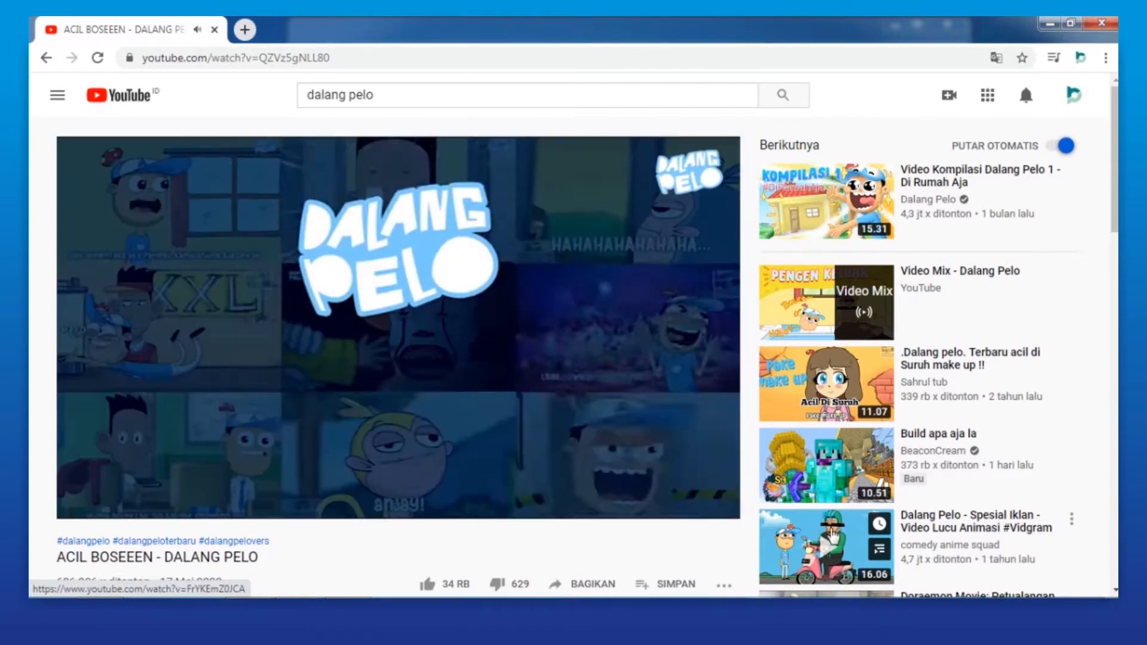
pyautogui.click(84, 505)
pyautogui.click(664, 490)
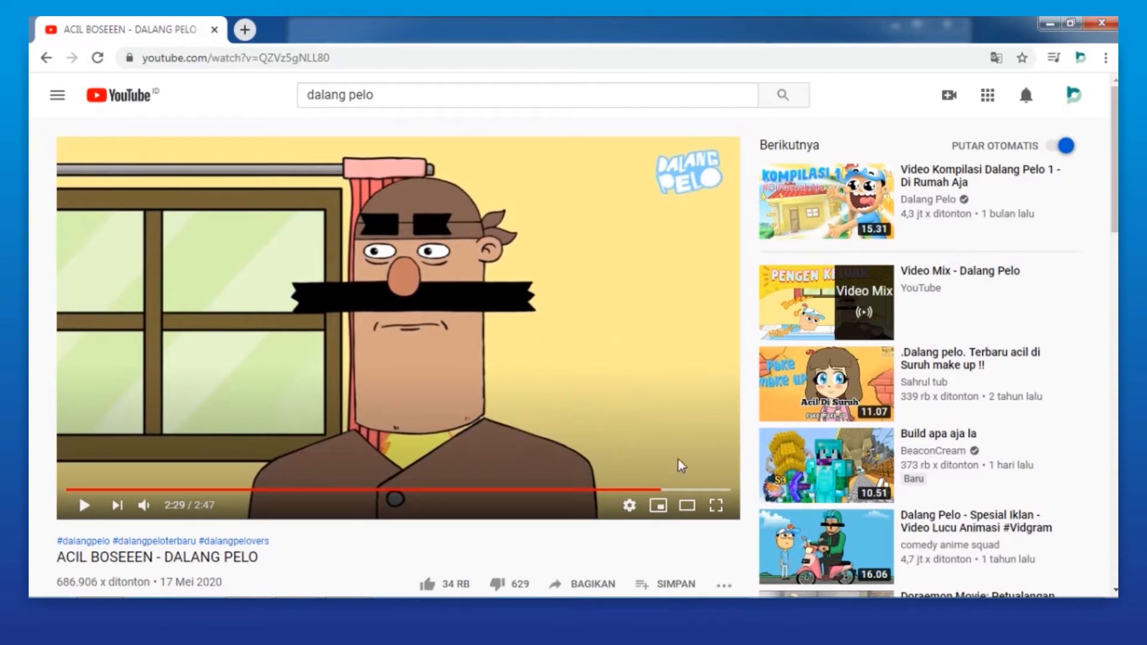
pyautogui.click(662, 487)
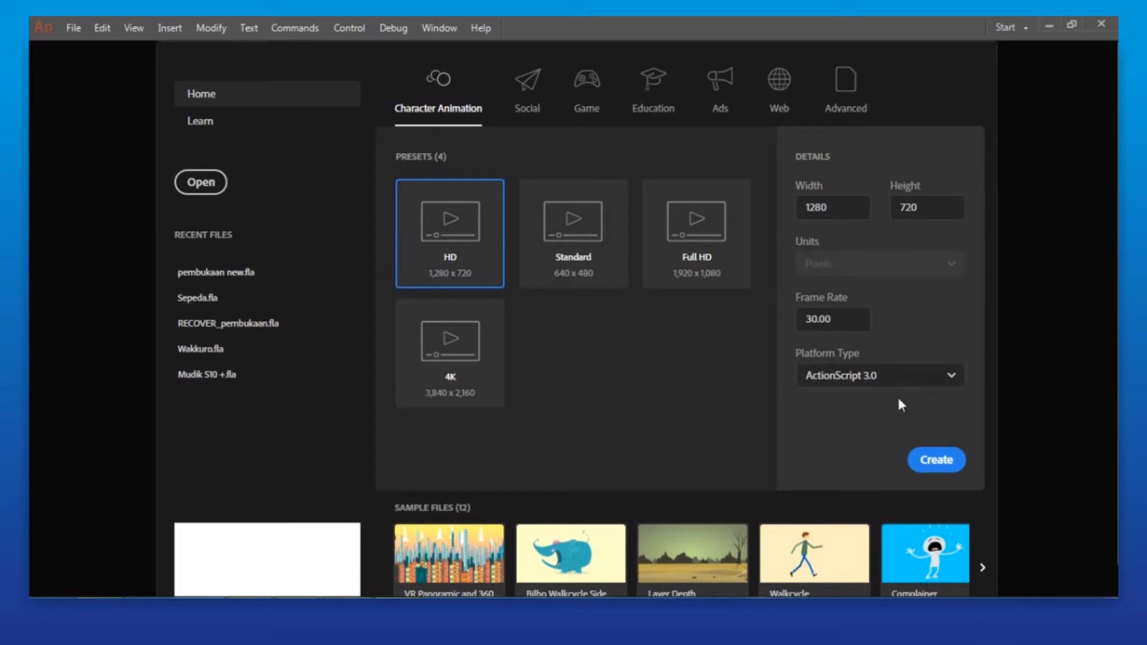
# In Adobe Animate, create an HD 1280 x 720 ActionScript 3.0 document at 30 fps and paste the captured video screenshot onto the stage.
pyautogui.click(937, 460)
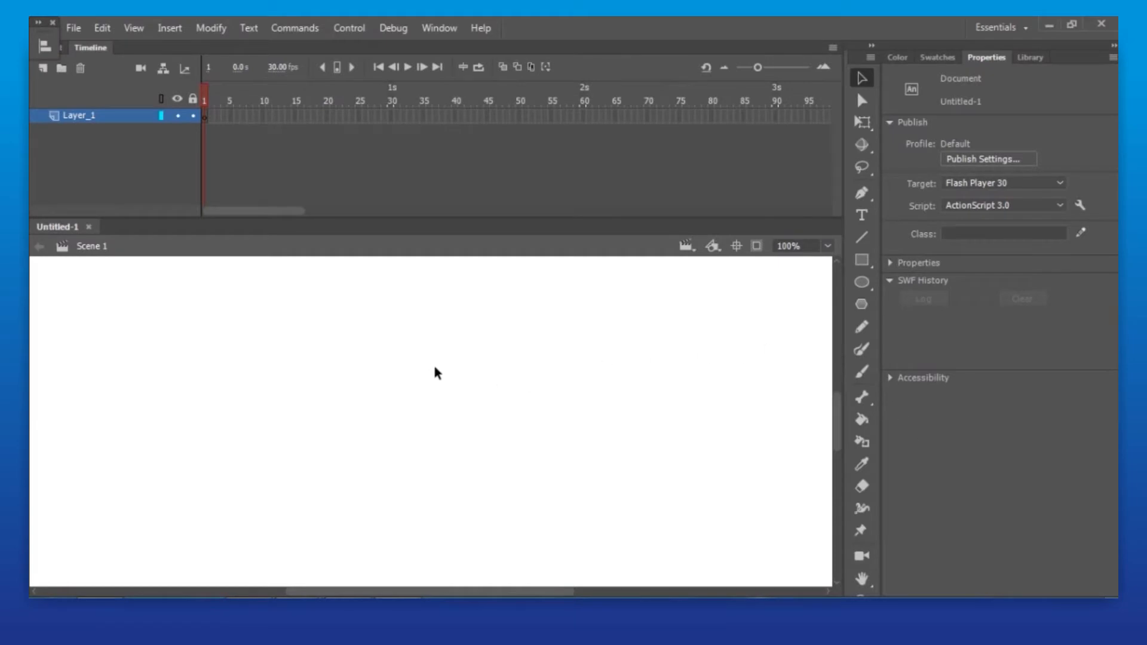
pyautogui.hotkey('ctrl', '-')
pyautogui.hotkey('ctrl', '-')
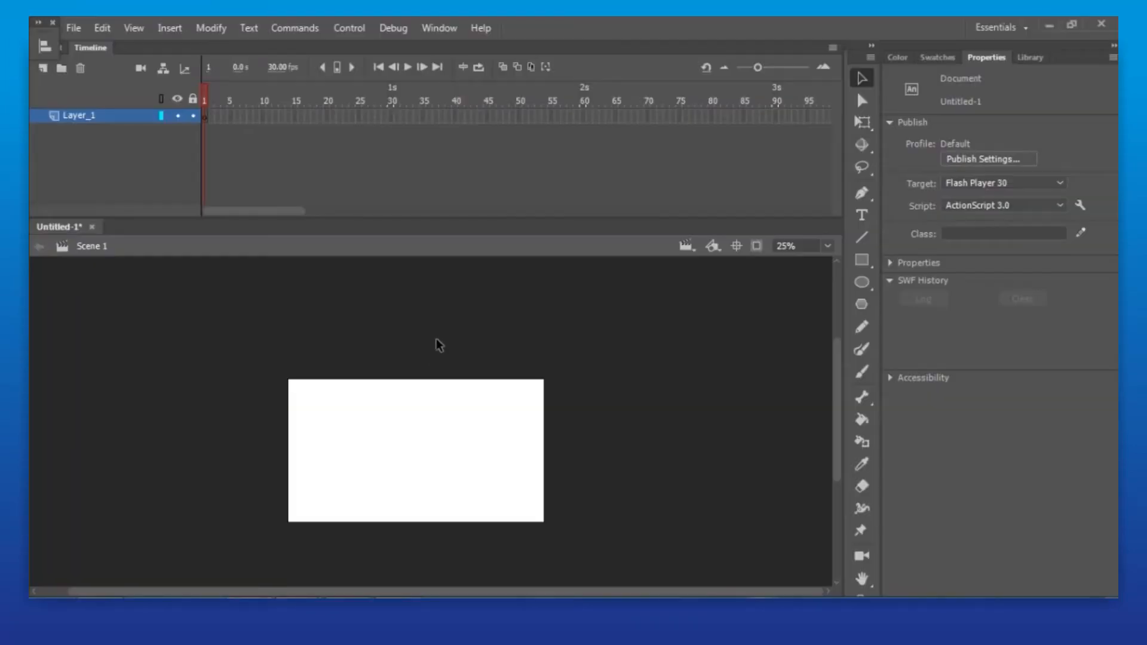
pyautogui.rightClick(426, 399)
pyautogui.click(512, 205)
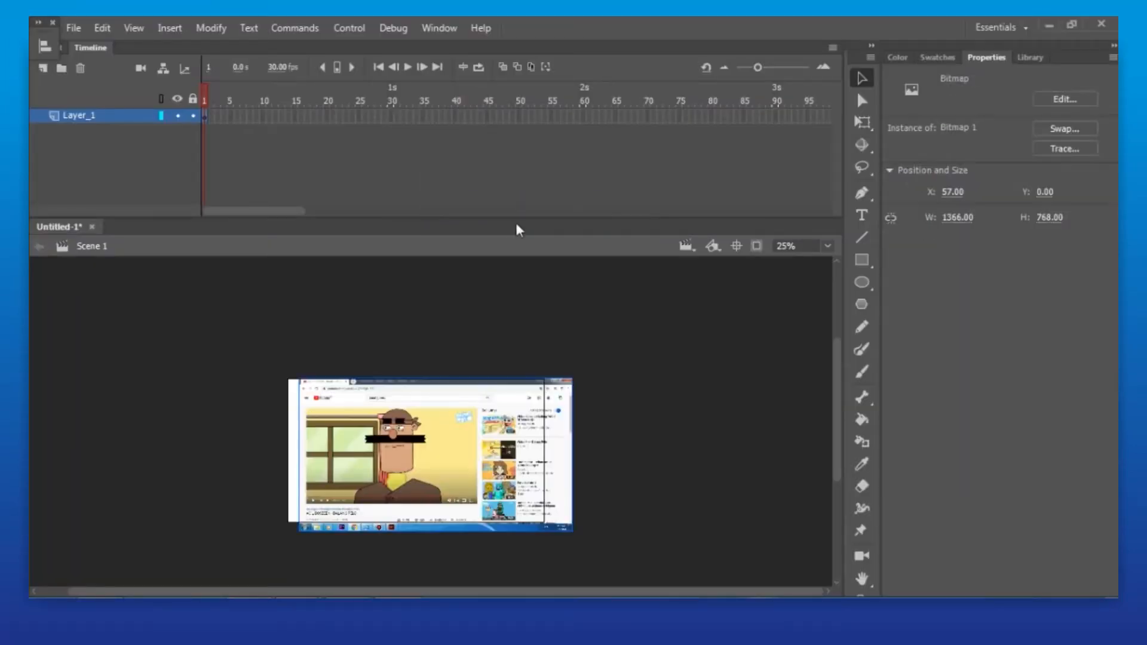
# Lock Layer_1 holding the reference screenshot and add a new layer above it, making its first frame active.
pyautogui.hotkey('ctrl', 'space')
pyautogui.moveTo(283, 374); pyautogui.dragTo(550, 531)
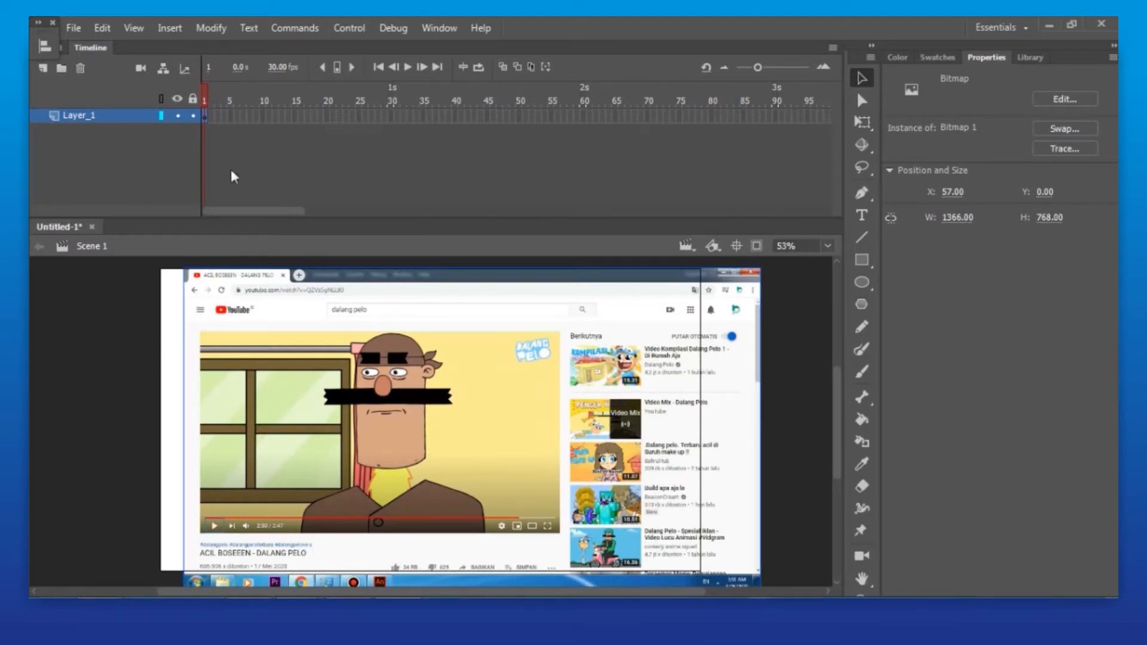
pyautogui.click(193, 116)
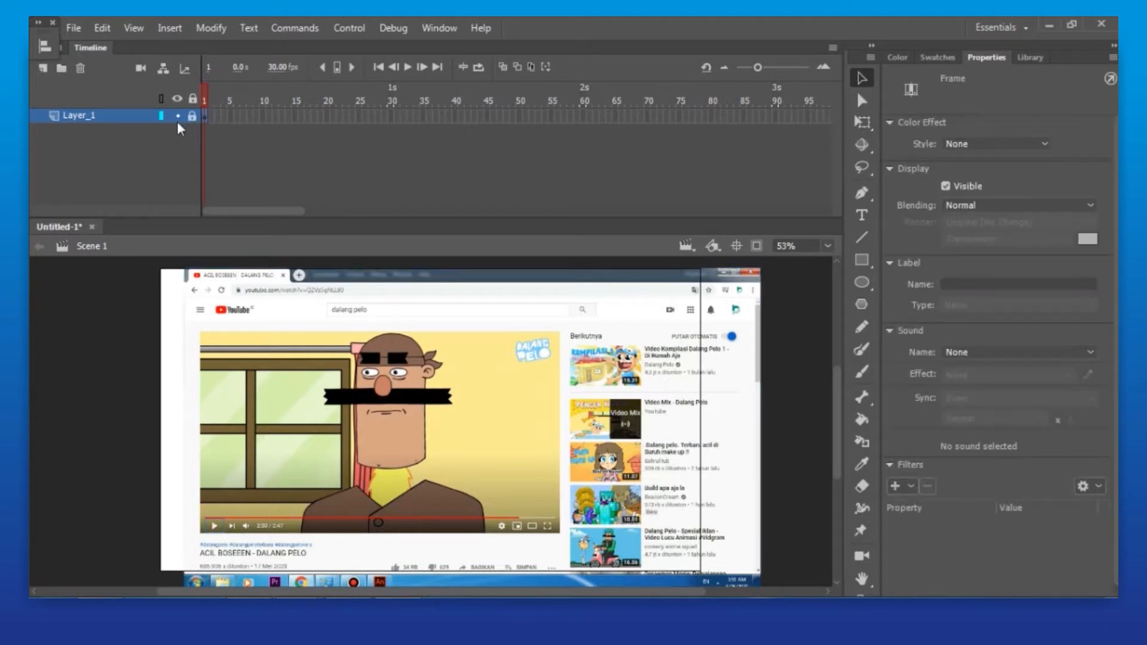
pyautogui.click(43, 68)
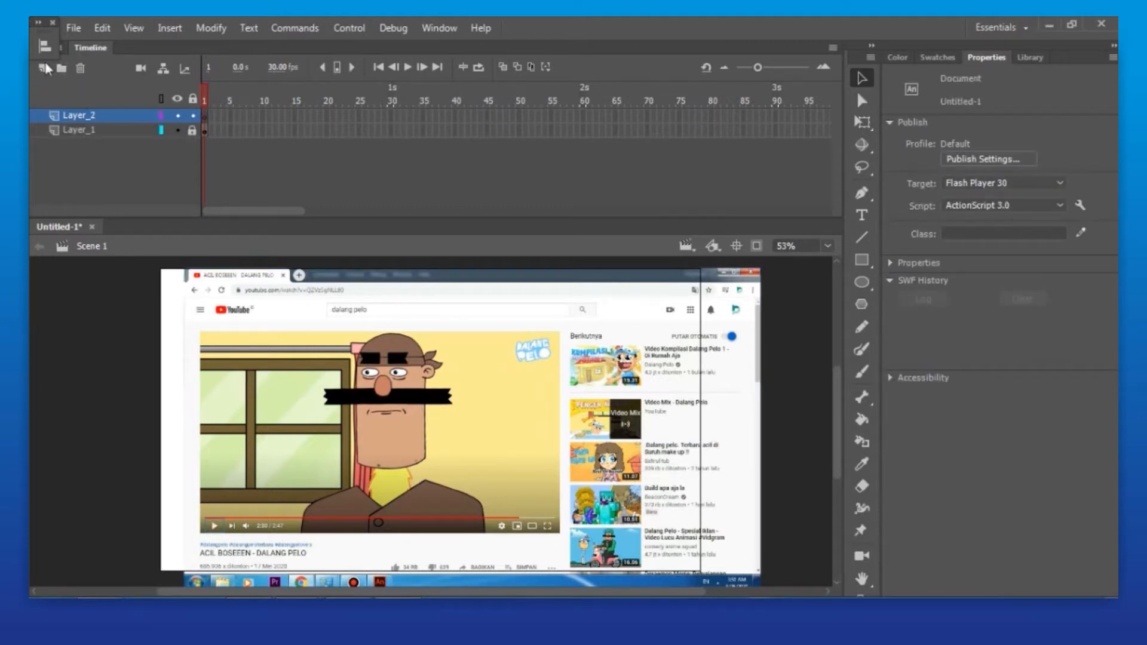
pyautogui.click(204, 116)
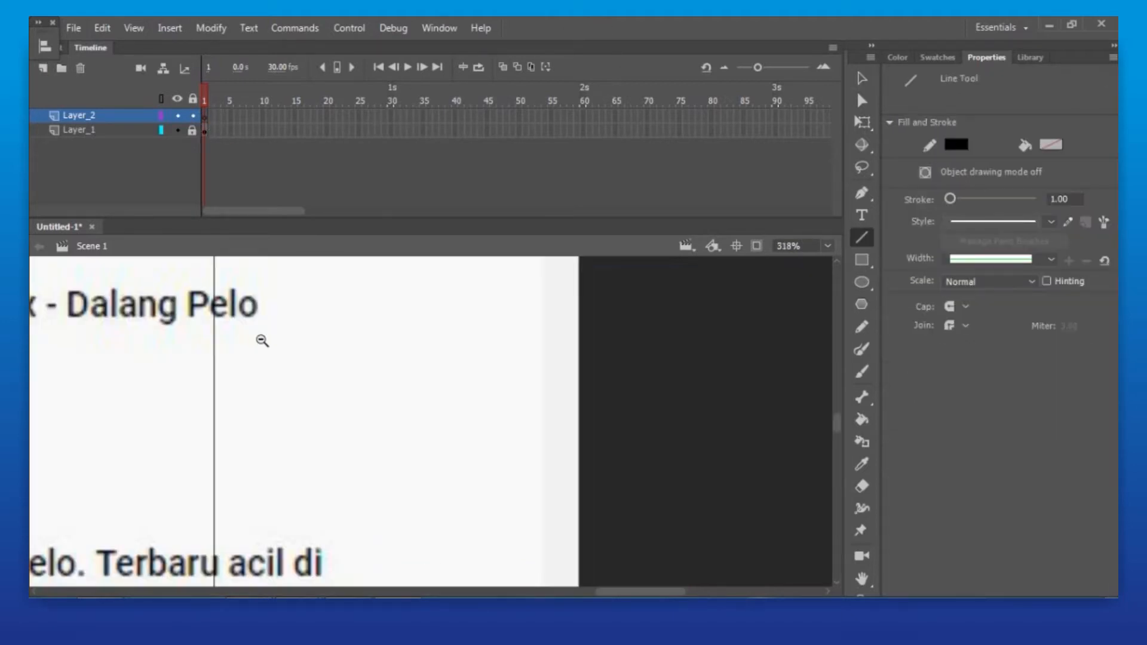
# Try to trace the lower edge of the character's chin with the Pencil tool at a stroke size of 1.
pyautogui.keyDown('ctrl'); pyautogui.keyDown('alt'); pyautogui.click(289, 350); pyautogui.keyUp('alt'); pyautogui.keyUp('ctrl')
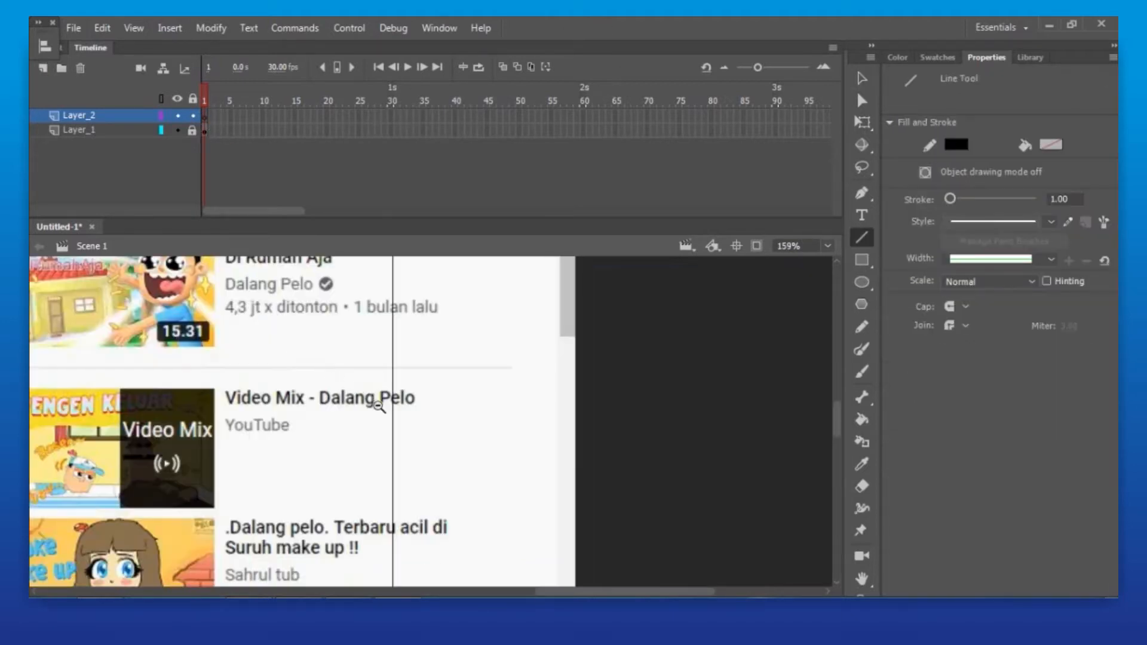
pyautogui.keyDown('ctrl'); pyautogui.keyDown('alt'); pyautogui.click(381, 404); pyautogui.keyUp('alt'); pyautogui.keyUp('ctrl')
pyautogui.keyDown('ctrl'); pyautogui.keyDown('alt'); pyautogui.click(476, 444); pyautogui.keyUp('alt'); pyautogui.keyUp('ctrl')
pyautogui.moveTo(297, 352); pyautogui.dragTo(423, 494)
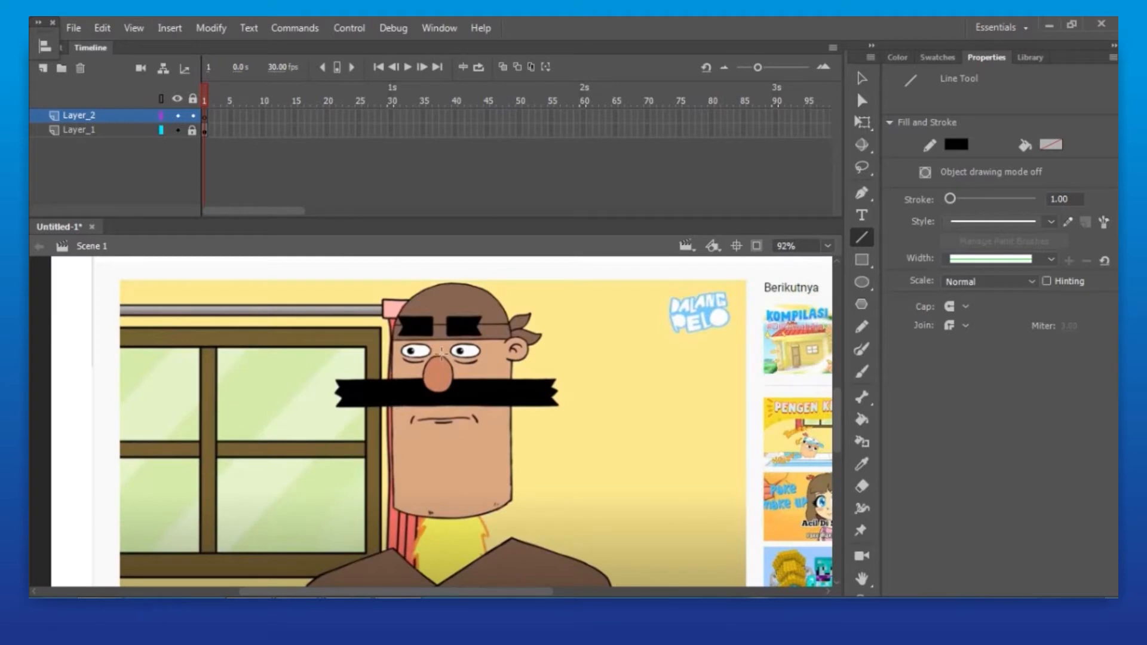
pyautogui.moveTo(350, 460); pyautogui.dragTo(582, 539)
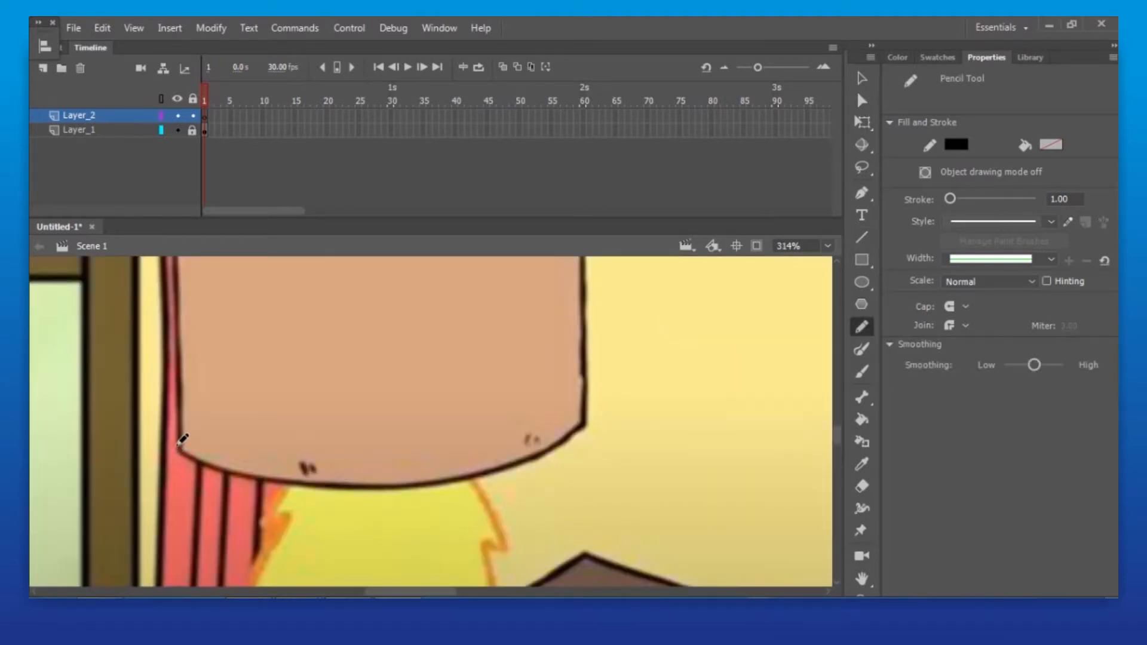
pyautogui.moveTo(158, 436)
pyautogui.mouseDown()
pyautogui.moveTo(382, 477)
pyautogui.moveTo(623, 380)
pyautogui.mouseUp()
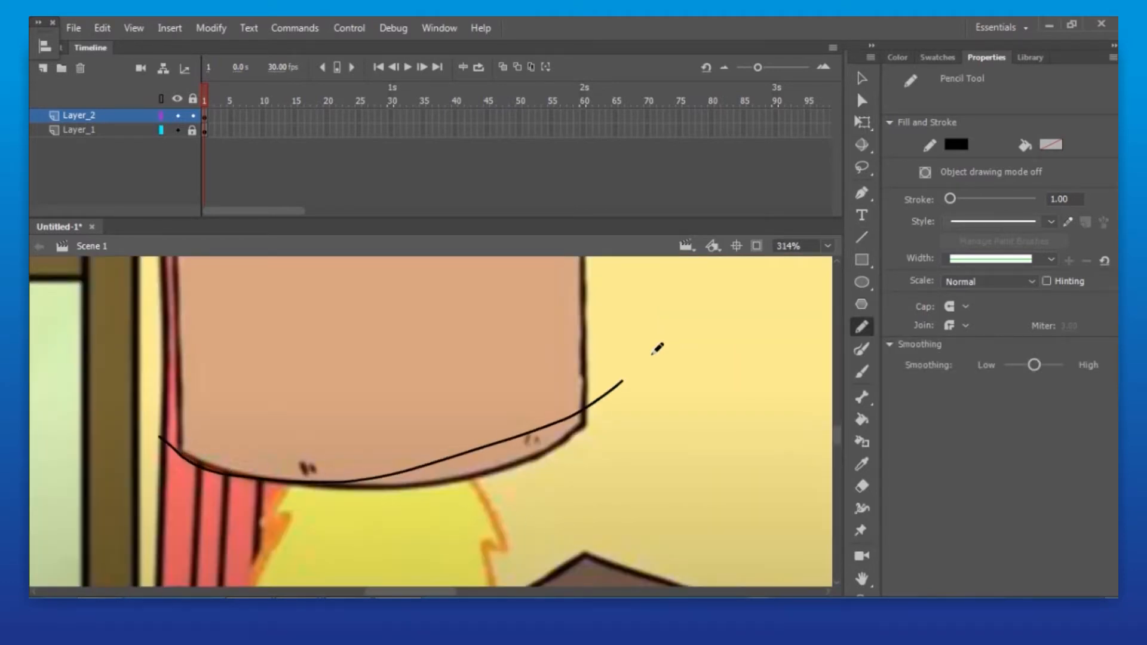
pyautogui.hotkey('ctrl', 'z')
# Try to trace the chin's lower edge with the pencil stroke size set to 4.
pyautogui.click(1065, 199)
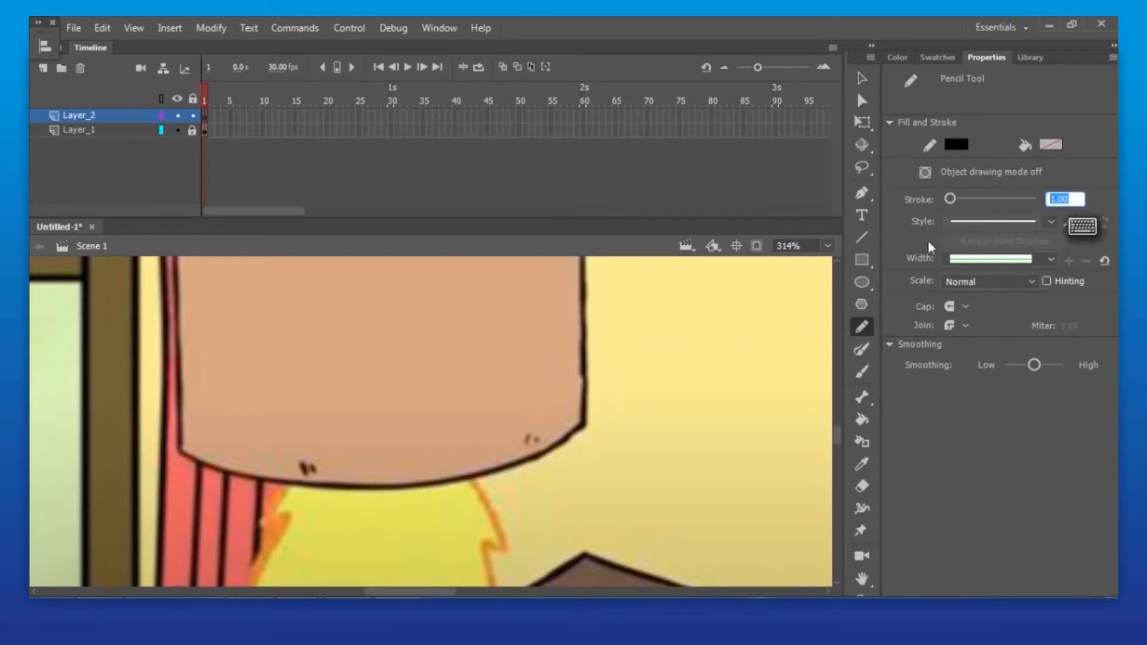
pyautogui.write('4')
pyautogui.moveTo(148, 438)
pyautogui.mouseDown()
pyautogui.moveTo(472, 475)
pyautogui.moveTo(661, 392)
pyautogui.mouseUp()
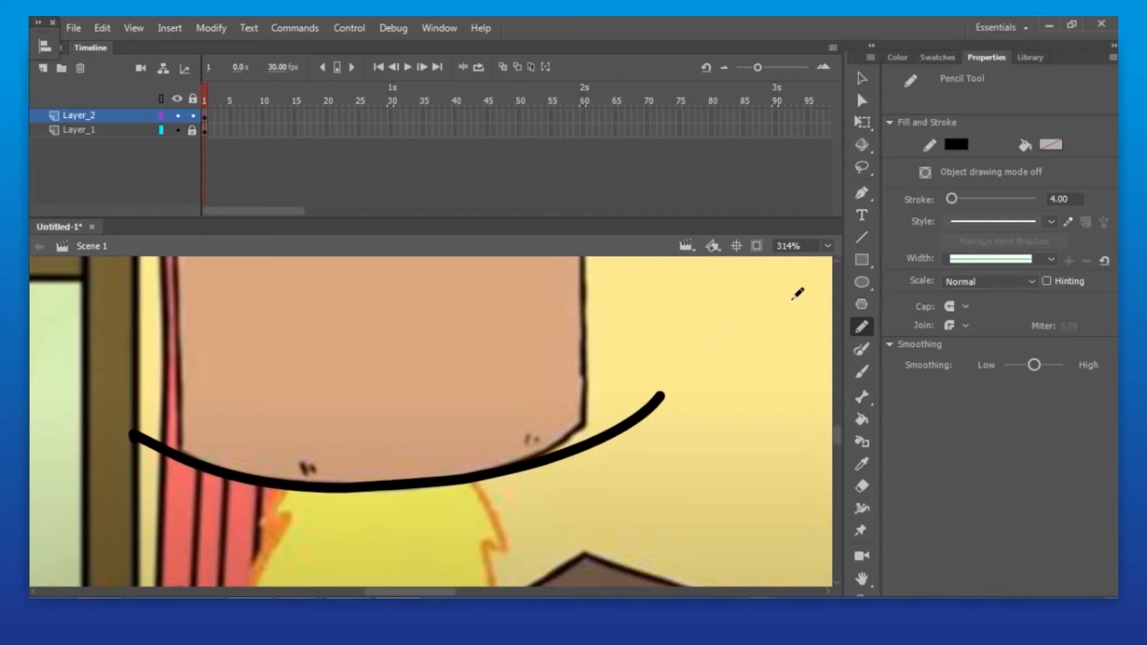
pyautogui.hotkey('ctrl', 'z')
# Set the pencil stroke size to 2 and draw a curve about 196 px wide along the chin's lower edge, overshooting both jaw corners.
pyautogui.click(1068, 201)
pyautogui.write('2')
pyautogui.moveTo(160, 439)
pyautogui.mouseDown()
pyautogui.moveTo(352, 477)
pyautogui.moveTo(623, 419)
pyautogui.mouseUp()
pyautogui.hotkey('ctrl', 'z')
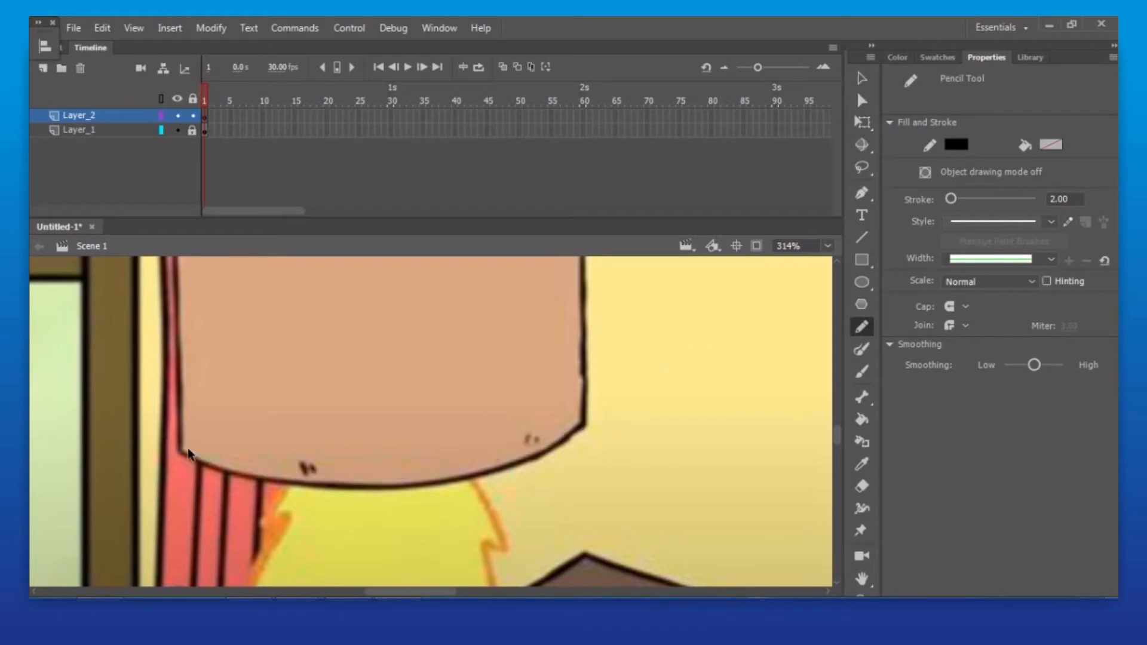
pyautogui.moveTo(145, 428)
pyautogui.mouseDown()
pyautogui.moveTo(407, 467)
pyautogui.moveTo(638, 394)
pyautogui.mouseUp()
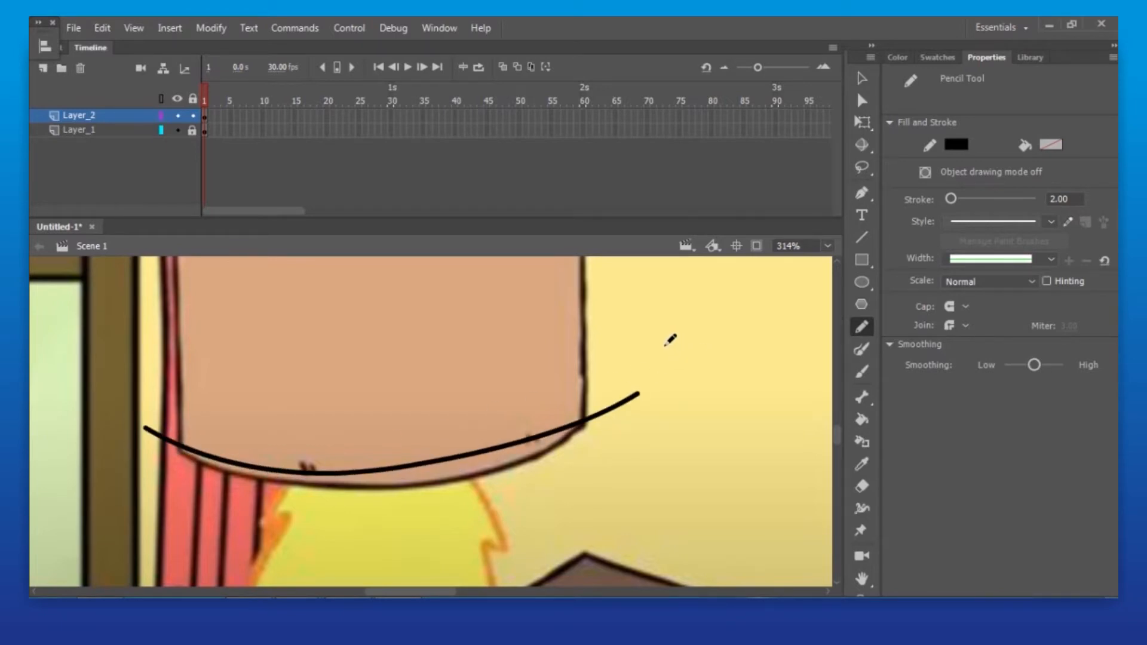
# Delete the middle anchor point of the chin curve with the Subselection tool, keeping only its two end points.
pyautogui.press('v')
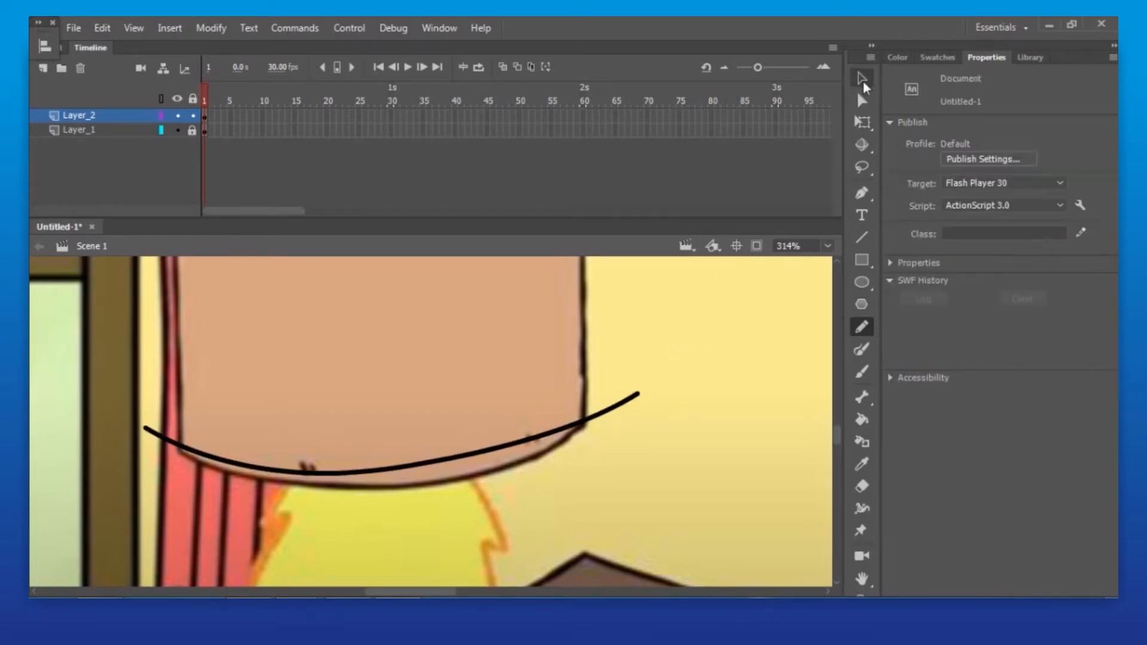
pyautogui.click(637, 396)
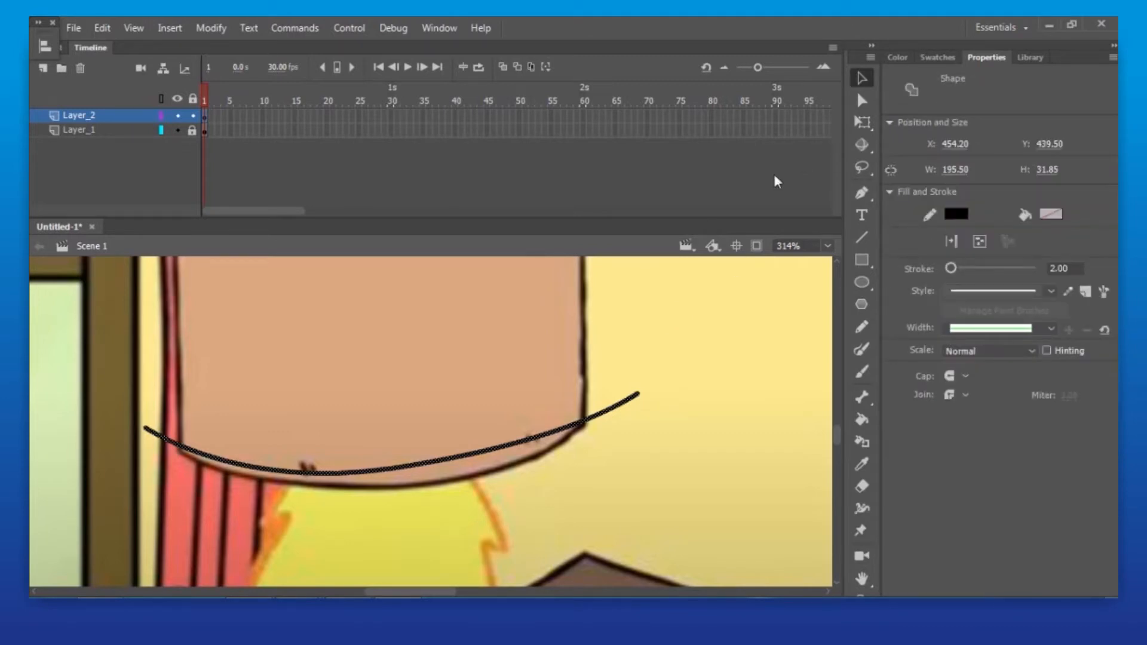
pyautogui.click(862, 101)
pyautogui.click(638, 397)
pyautogui.moveTo(309, 450); pyautogui.dragTo(348, 505)
pyautogui.press('Delete')
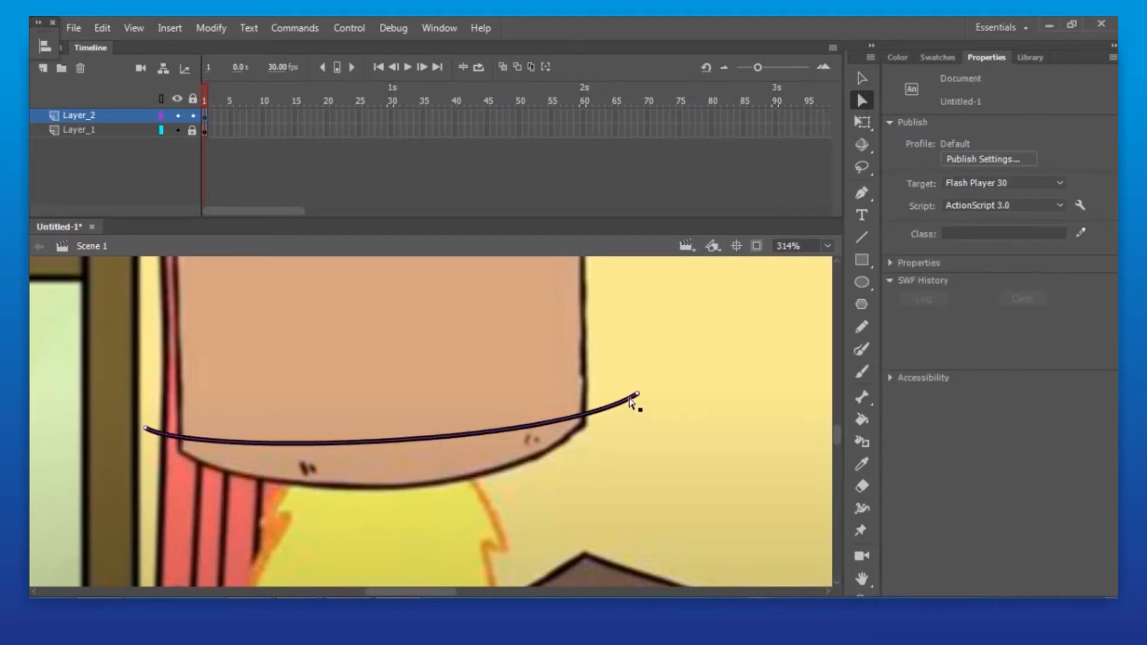
# Adjust the chin curve's direction handles and its right end point until the line follows the reference chin.
pyautogui.click(630, 403)
pyautogui.moveTo(555, 451); pyautogui.dragTo(504, 546)
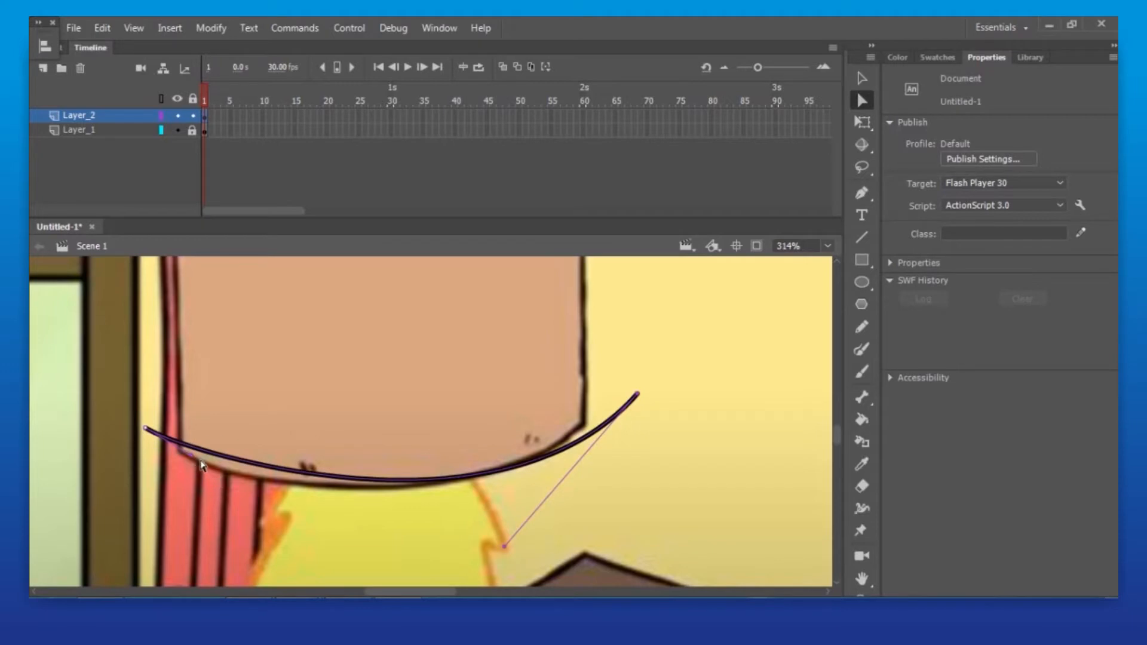
pyautogui.moveTo(193, 459); pyautogui.dragTo(218, 497)
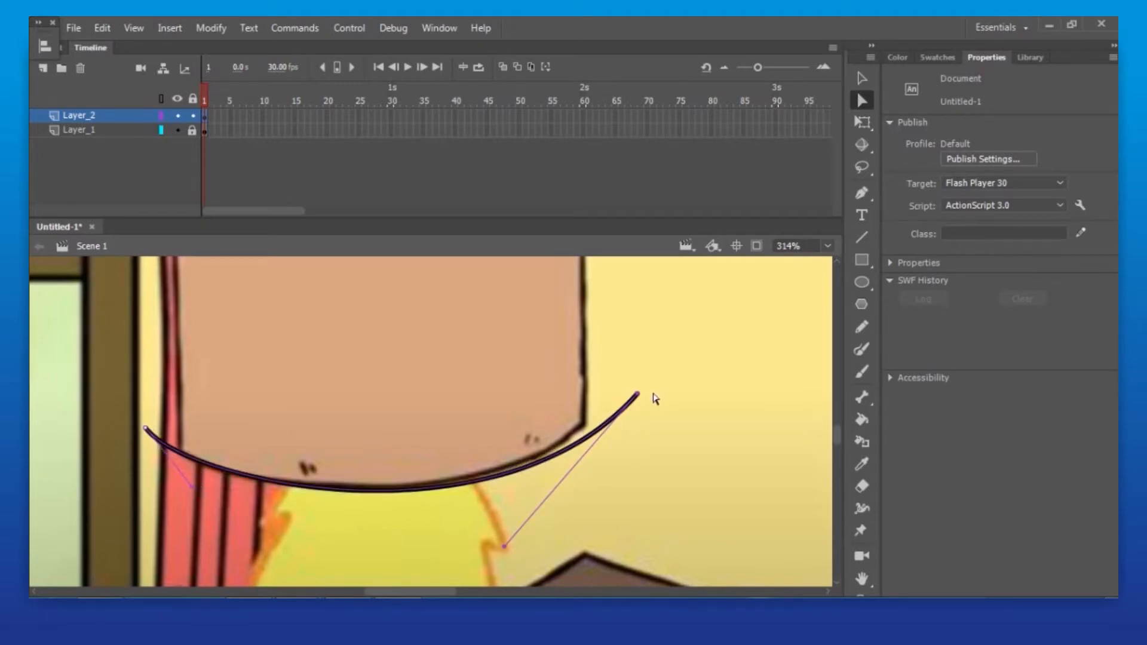
pyautogui.moveTo(638, 399); pyautogui.dragTo(632, 385)
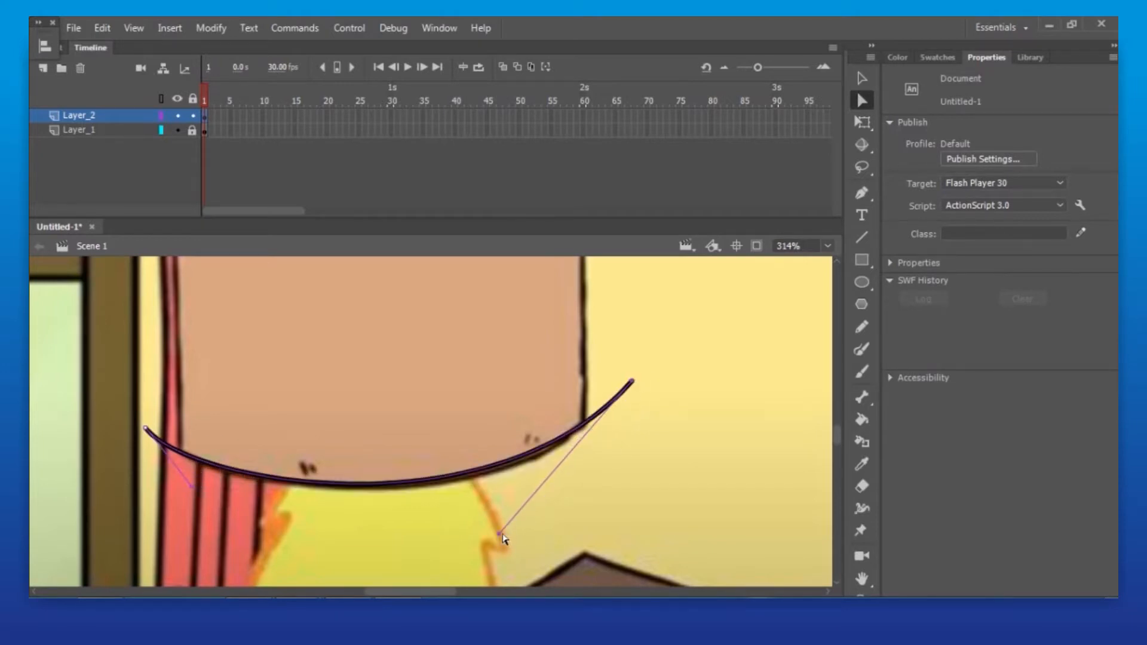
pyautogui.click(518, 528)
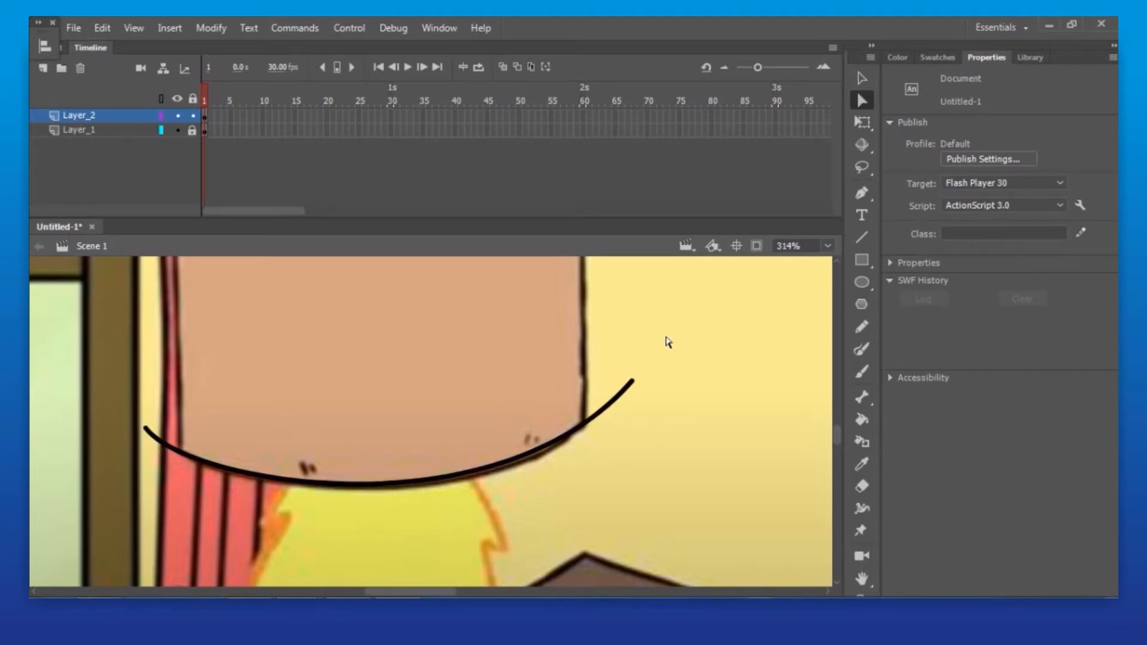
# Draw the head outline with the Pencil tool from the chin curve's left side up over the head and down to its right side.
pyautogui.keyDown('alt'); pyautogui.click(450, 401); pyautogui.keyUp('alt')
pyautogui.keyDown('alt'); pyautogui.click(463, 405); pyautogui.keyUp('alt')
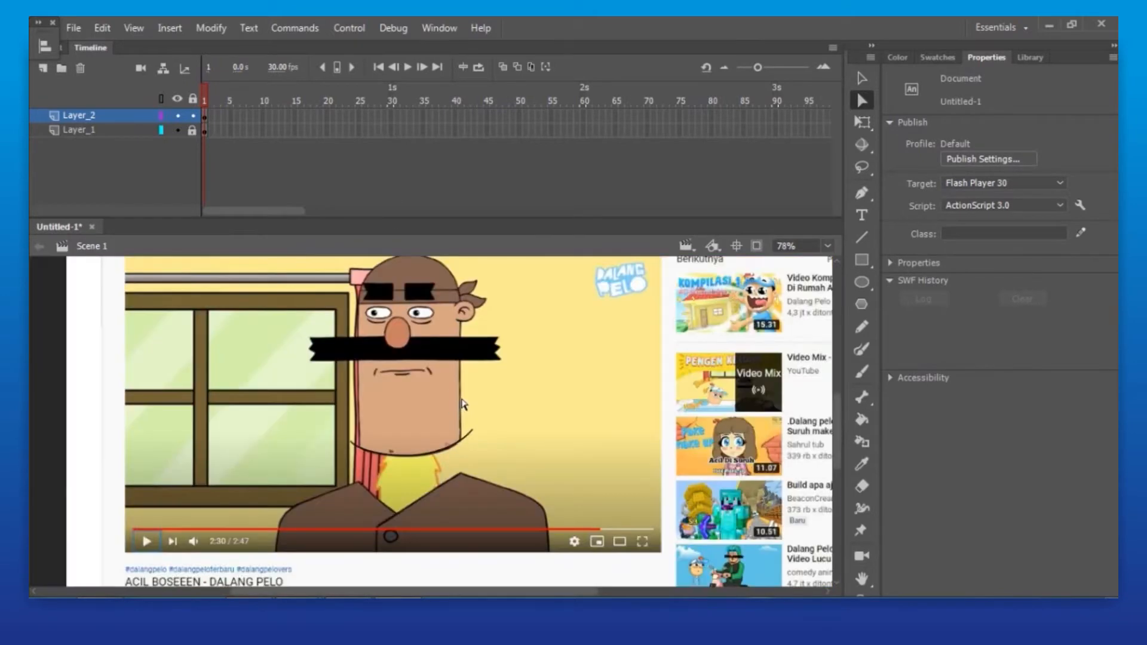
pyautogui.click(463, 401)
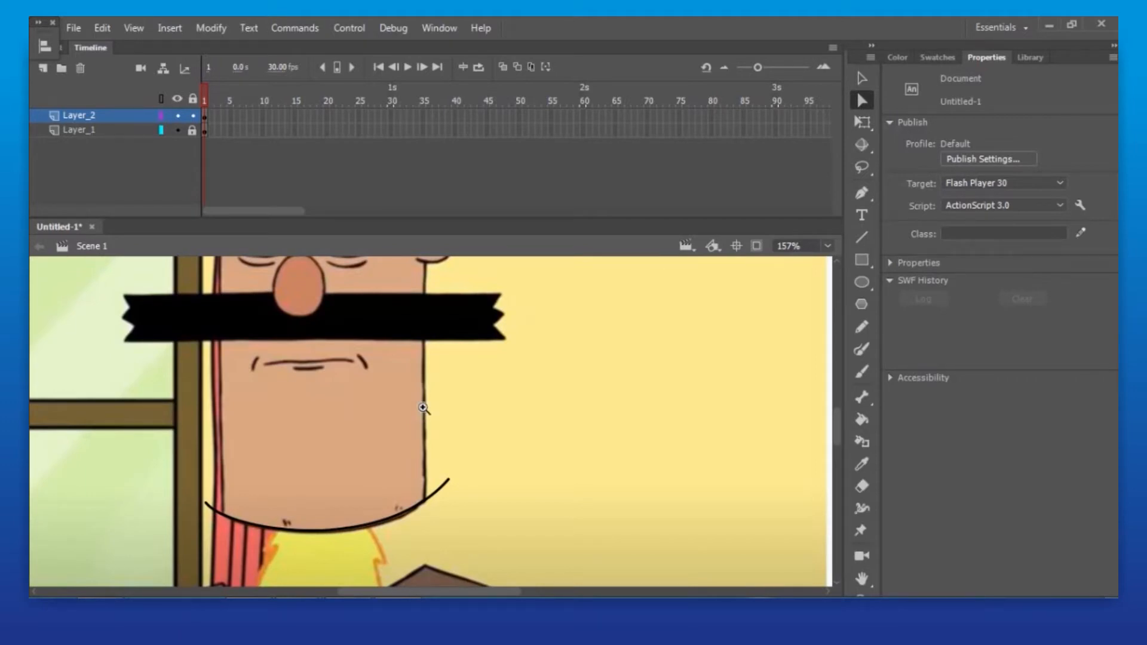
pyautogui.keyDown('alt'); pyautogui.click(422, 409); pyautogui.keyUp('alt')
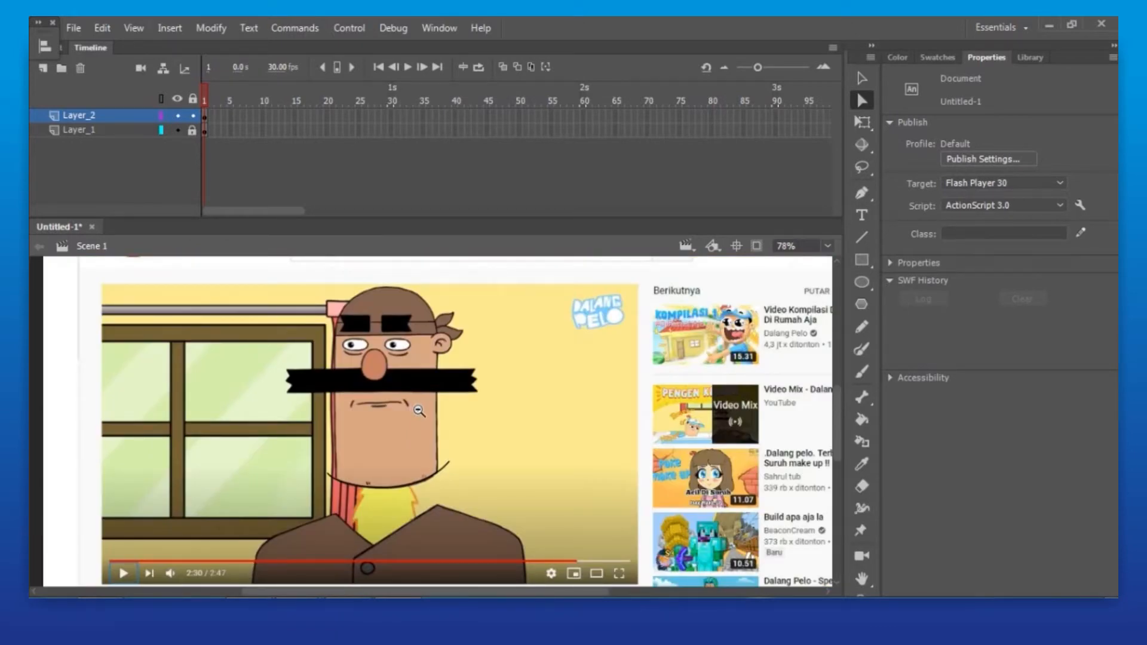
pyautogui.moveTo(276, 275); pyautogui.dragTo(523, 496)
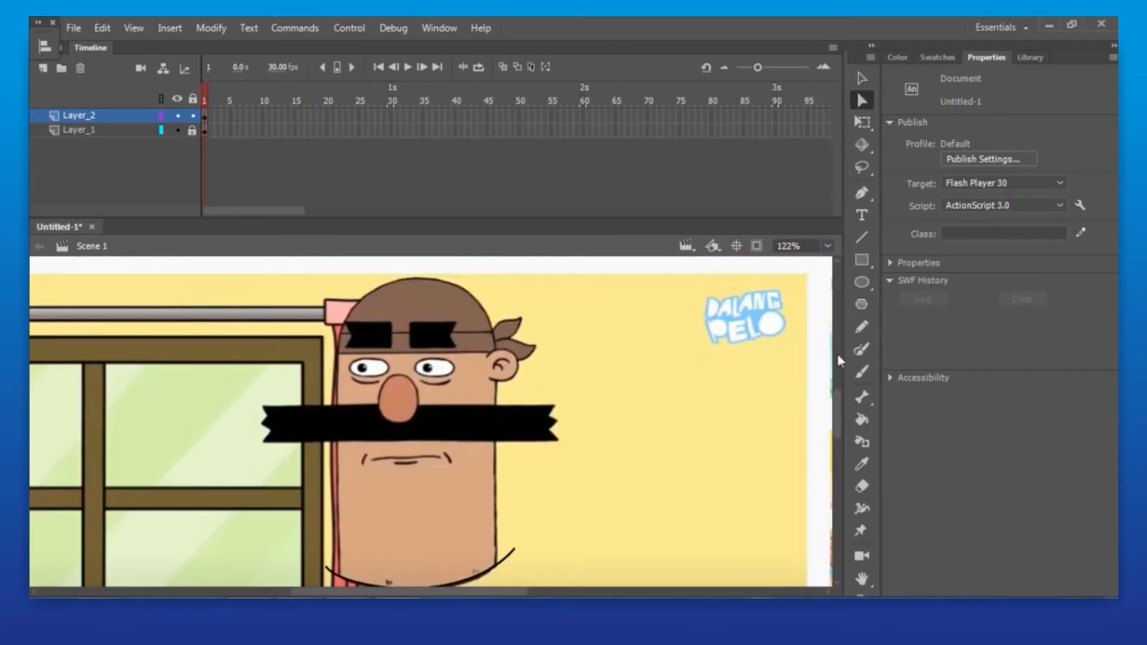
pyautogui.click(863, 327)
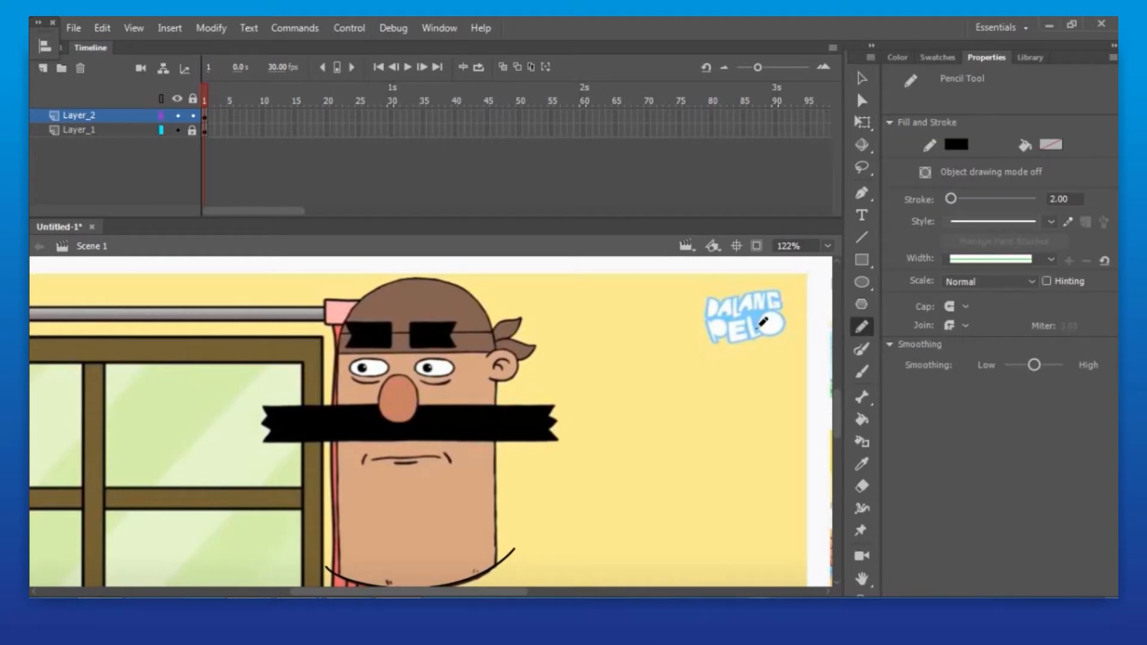
pyautogui.moveTo(345, 575)
pyautogui.mouseDown()
pyautogui.moveTo(340, 345)
pyautogui.moveTo(351, 316)
pyautogui.moveTo(414, 293)
pyautogui.moveTo(469, 315)
pyautogui.moveTo(484, 346)
pyautogui.moveTo(500, 584)
pyautogui.mouseUp()
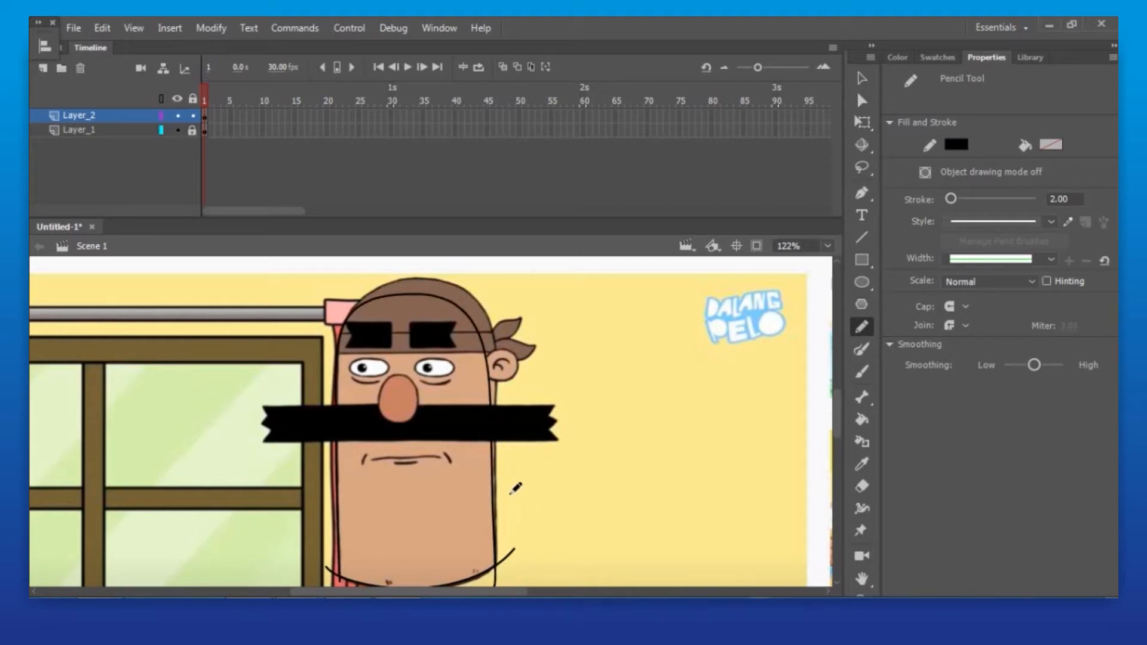
# Bend the head outline's crown and upper right side outward with the Selection tool to match the reference head.
pyautogui.press('v')
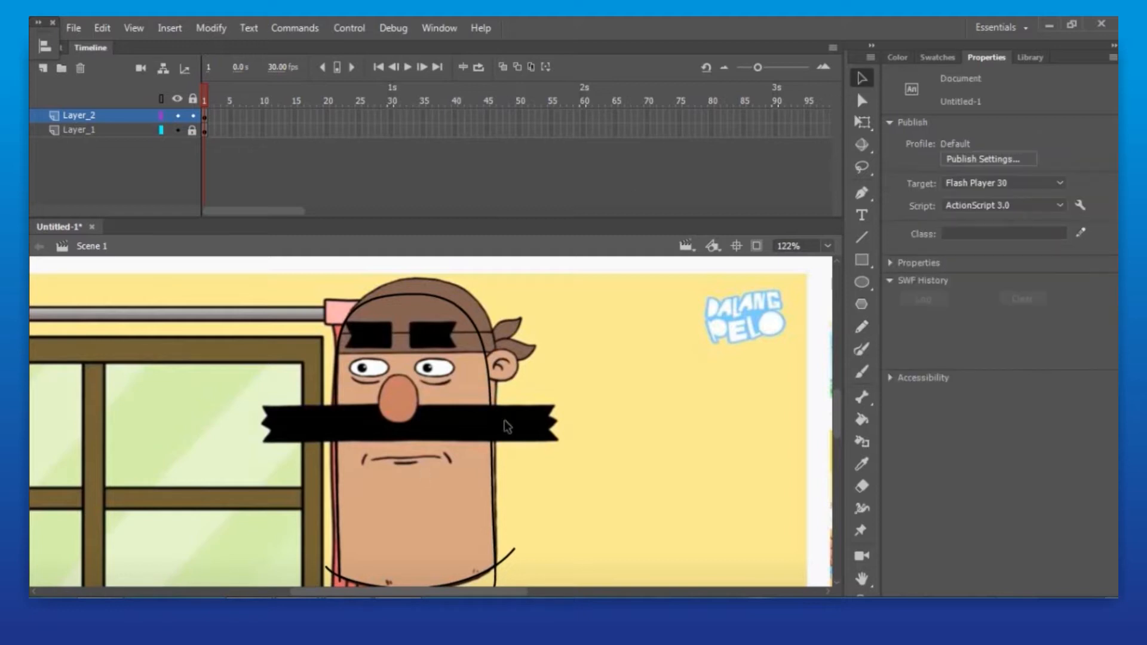
pyautogui.moveTo(407, 301); pyautogui.dragTo(407, 292)
pyautogui.moveTo(478, 322); pyautogui.dragTo(487, 317)
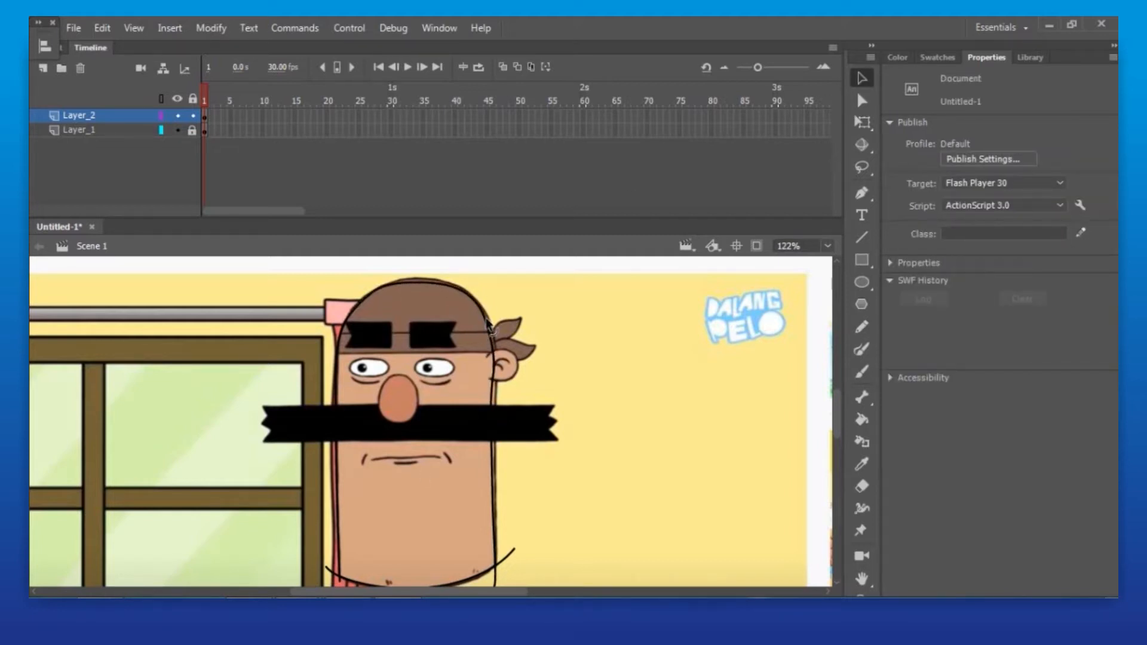
pyautogui.click(499, 403)
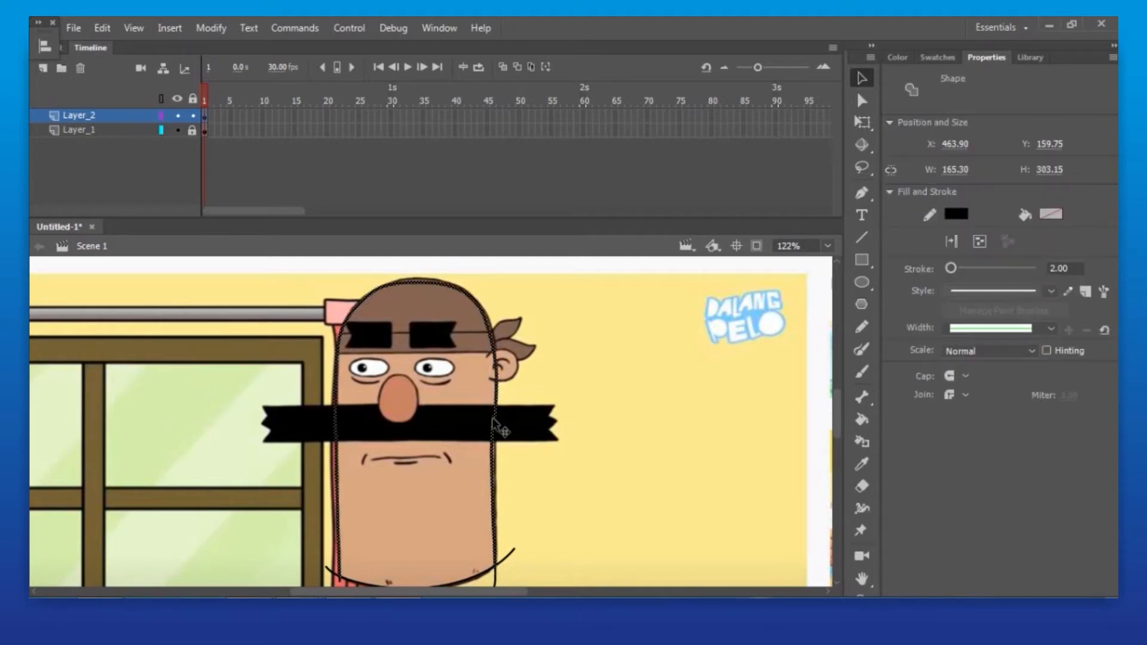
pyautogui.click(613, 354)
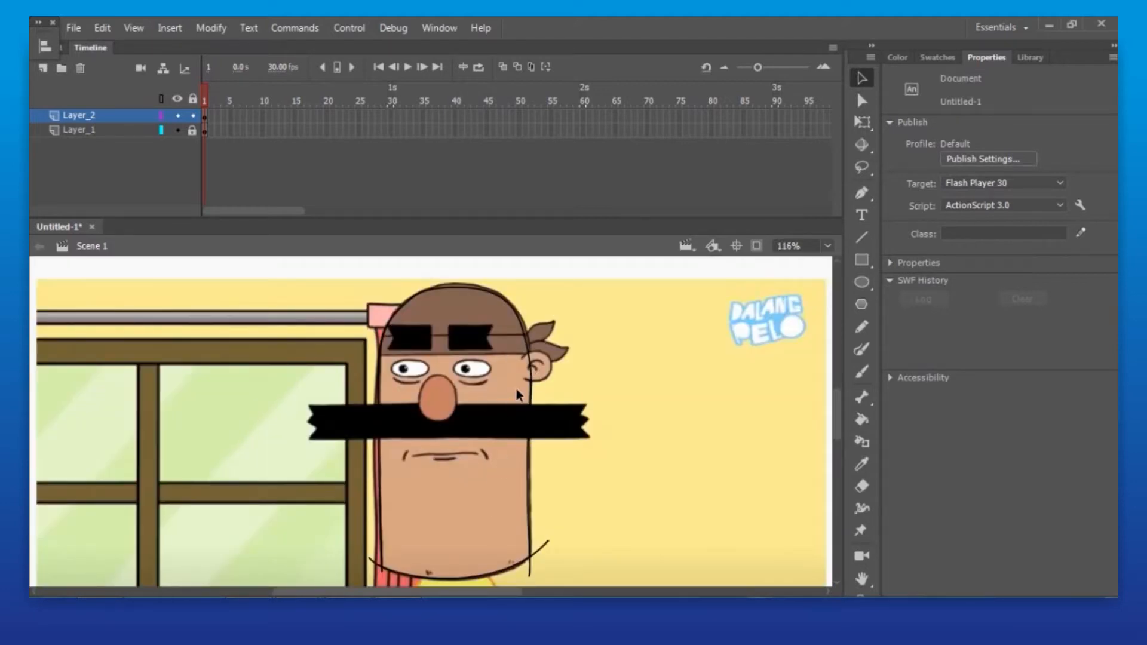
# Set the Line tool's stroke colour to red and outline the moustache with straight lines, including its zigzag ends.
pyautogui.hotkey('ctrl', 'space')
pyautogui.moveTo(236, 327); pyautogui.dragTo(601, 496)
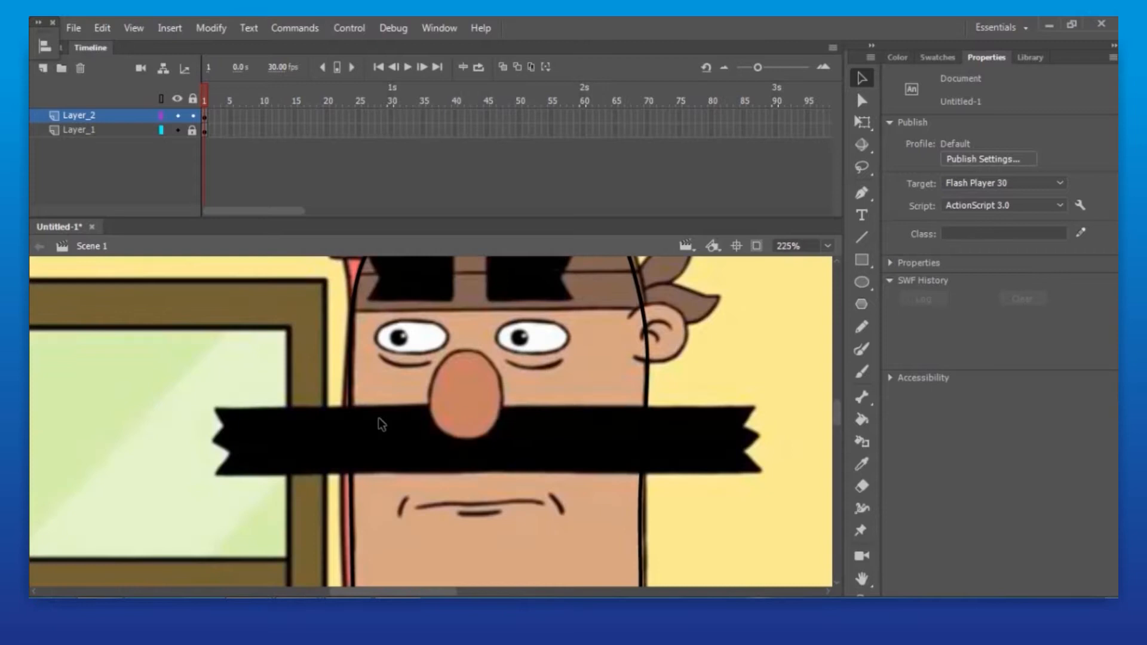
pyautogui.click(861, 239)
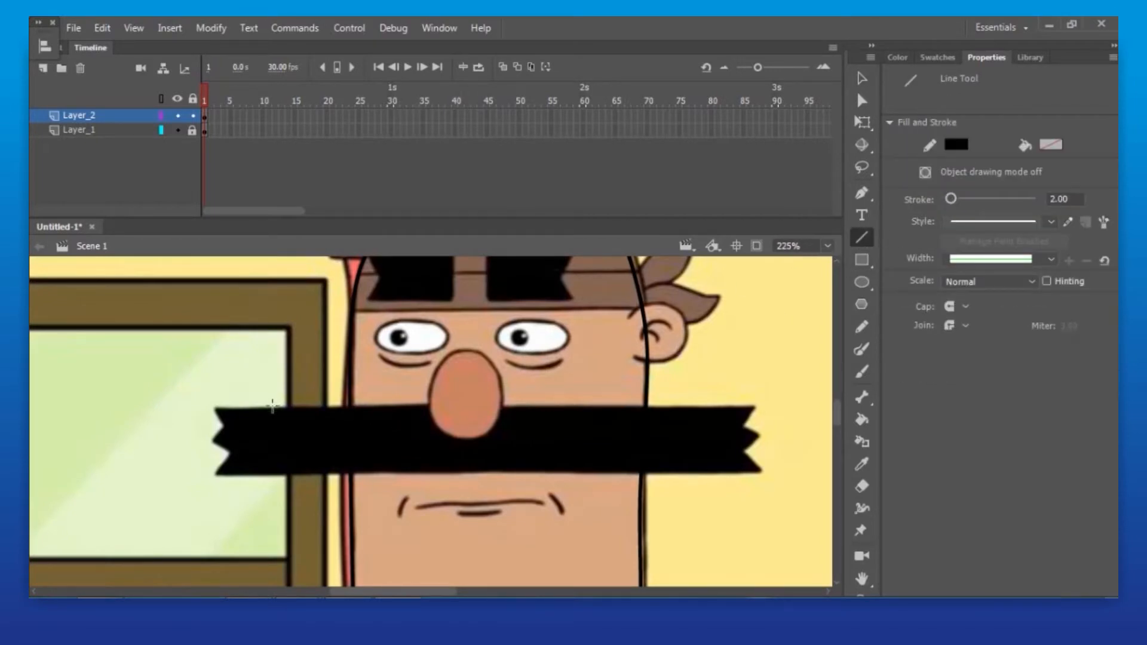
pyautogui.moveTo(218, 411); pyautogui.dragTo(756, 406)
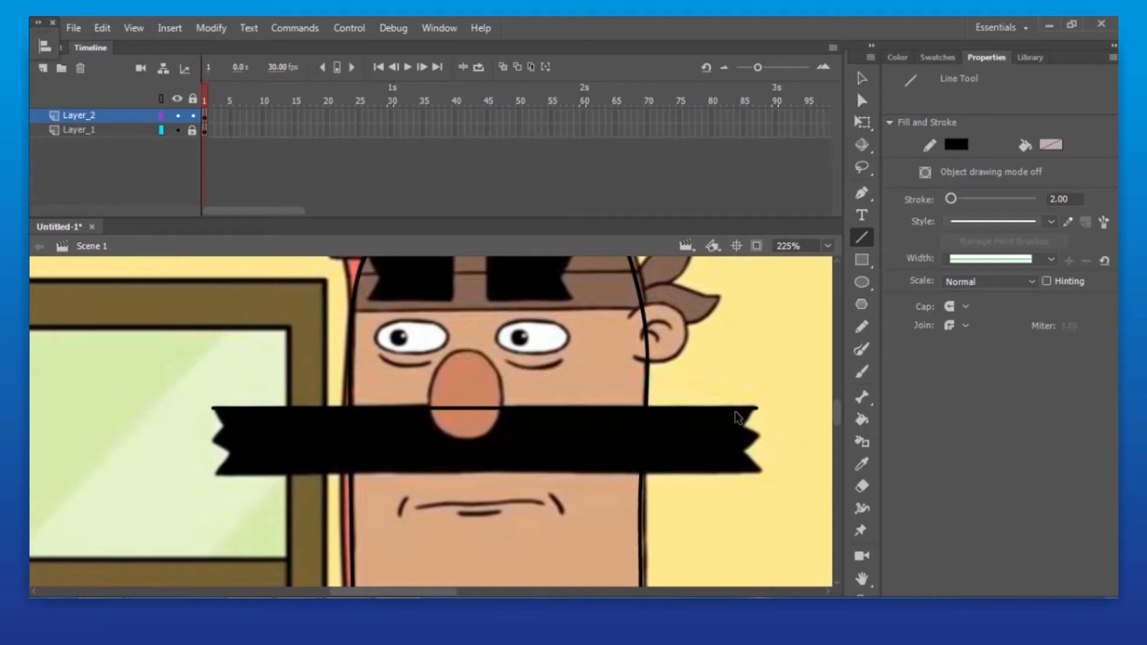
pyautogui.hotkey('ctrl', 'z')
pyautogui.click(956, 144)
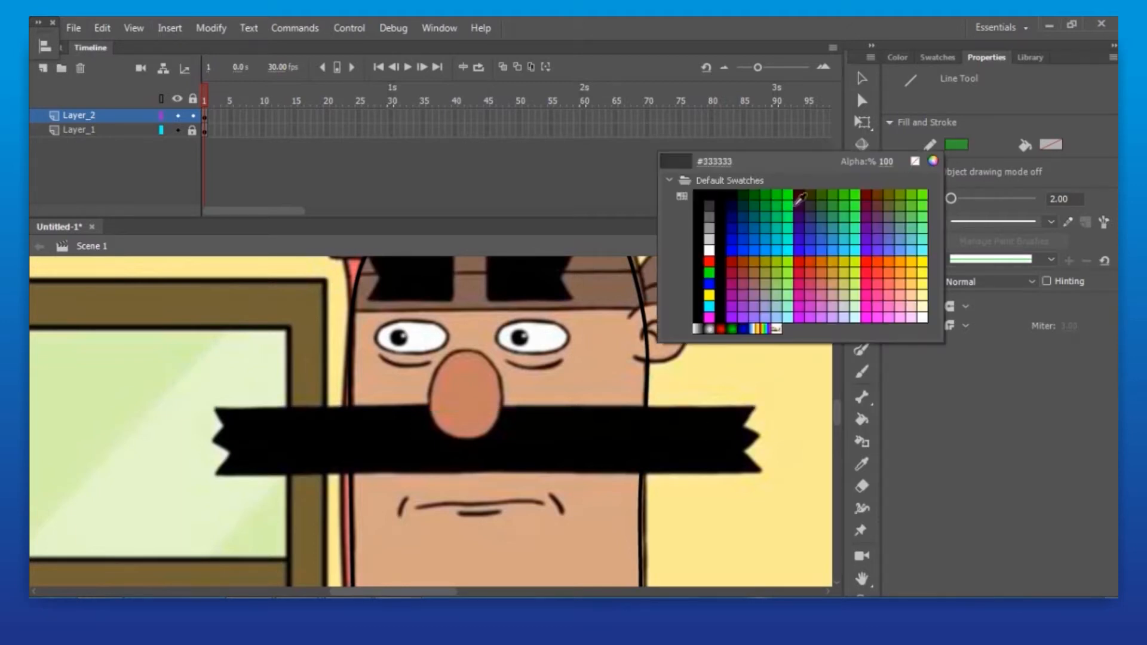
pyautogui.click(709, 261)
pyautogui.moveTo(213, 410)
pyautogui.mouseDown()
pyautogui.moveTo(769, 401)
pyautogui.moveTo(741, 436)
pyautogui.moveTo(772, 441)
pyautogui.moveTo(739, 468)
pyautogui.mouseUp()
pyautogui.hotkey('ctrl', 'z')
pyautogui.hotkey('ctrl', 'z')
pyautogui.hotkey('ctrl', 'z')
pyautogui.moveTo(758, 409)
pyautogui.mouseDown()
pyautogui.moveTo(742, 424)
pyautogui.moveTo(762, 435)
pyautogui.moveTo(746, 452)
pyautogui.moveTo(767, 472)
pyautogui.moveTo(227, 473)
pyautogui.moveTo(233, 459)
pyautogui.moveTo(209, 448)
pyautogui.moveTo(231, 430)
pyautogui.moveTo(211, 405)
pyautogui.mouseUp()
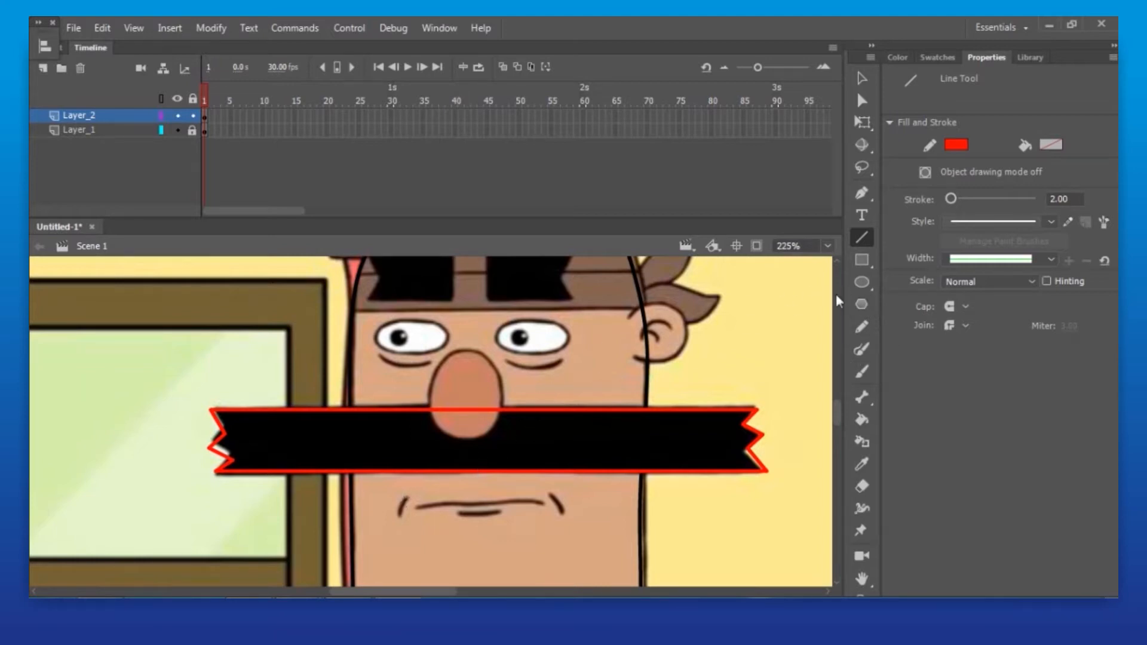
# Outline both black eyebrows with straight red lines, including the notch at each eyebrow's outer end.
pyautogui.moveTo(569, 302); pyautogui.dragTo(585, 423)
pyautogui.moveTo(366, 334); pyautogui.dragTo(616, 470)
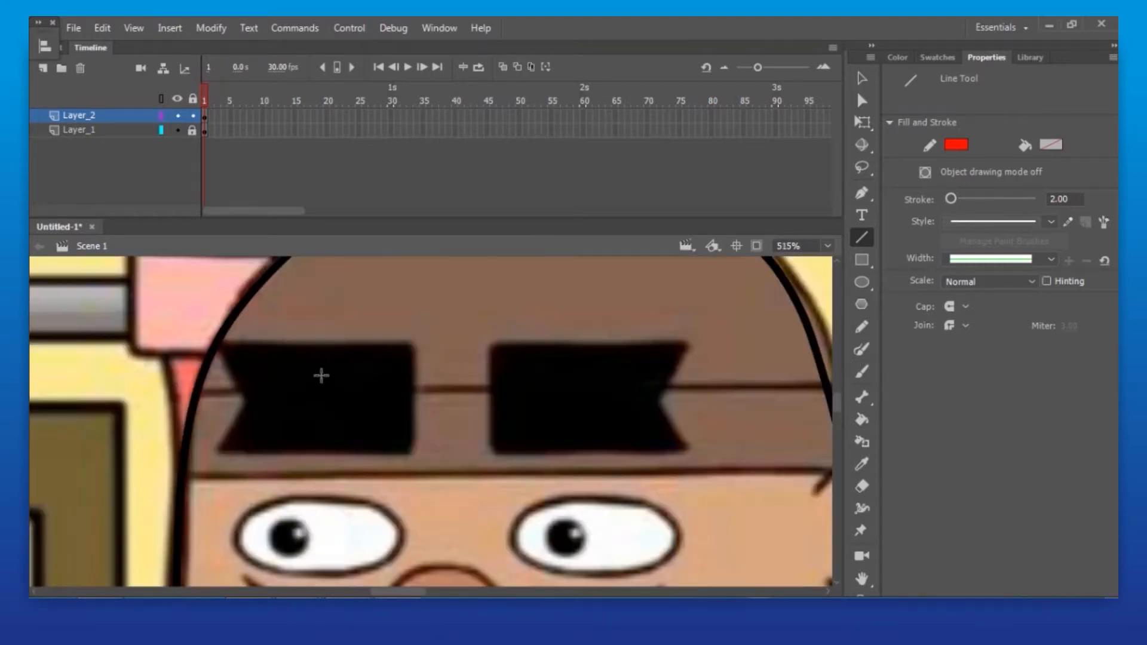
pyautogui.moveTo(215, 344)
pyautogui.mouseDown()
pyautogui.moveTo(423, 342)
pyautogui.moveTo(418, 423)
pyautogui.moveTo(374, 443)
pyautogui.moveTo(418, 450)
pyautogui.moveTo(210, 455)
pyautogui.mouseUp()
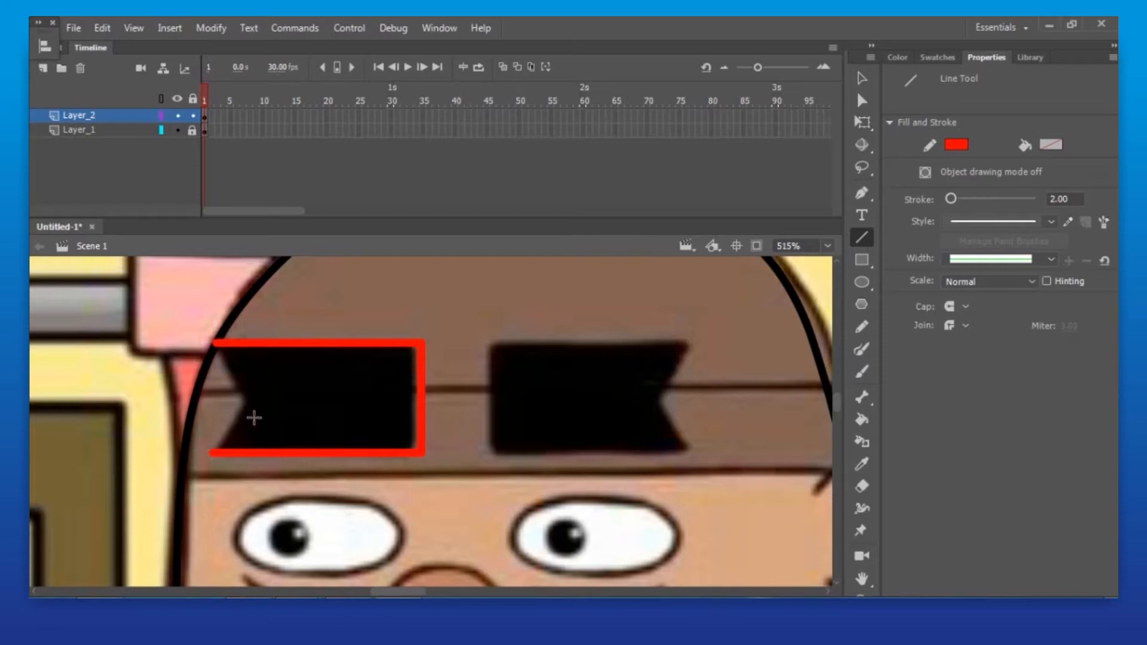
pyautogui.moveTo(213, 451)
pyautogui.mouseDown()
pyautogui.moveTo(265, 406)
pyautogui.moveTo(227, 346)
pyautogui.mouseUp()
pyautogui.moveTo(491, 345)
pyautogui.mouseDown()
pyautogui.moveTo(689, 343)
pyautogui.moveTo(656, 398)
pyautogui.mouseUp()
pyautogui.moveTo(657, 398); pyautogui.dragTo(696, 447)
pyautogui.moveTo(696, 447)
pyautogui.mouseDown()
pyautogui.moveTo(494, 448)
pyautogui.moveTo(494, 345)
pyautogui.mouseUp()
# Draw two straight lines across the forehead for the headband's middle seam and lower edge.
pyautogui.moveTo(192, 396); pyautogui.dragTo(830, 389)
pyautogui.hotkey('ctrl', '-')
pyautogui.moveTo(298, 418); pyautogui.dragTo(630, 414)
# Trace the mouth with the Pencil tool: both corner creases, the long mouth line and the short line below it.
pyautogui.keyDown('ctrl'); pyautogui.keyDown('shift'); pyautogui.click(483, 472); pyautogui.keyUp('shift'); pyautogui.keyUp('ctrl')
pyautogui.moveTo(285, 364)
pyautogui.mouseDown()
pyautogui.moveTo(537, 535)
pyautogui.moveTo(512, 486)
pyautogui.moveTo(519, 462)
pyautogui.mouseUp()
pyautogui.click(862, 327)
pyautogui.moveTo(334, 421); pyautogui.dragTo(571, 542)
pyautogui.moveTo(224, 371); pyautogui.dragTo(202, 440)
pyautogui.moveTo(638, 360); pyautogui.dragTo(674, 441)
pyautogui.moveTo(251, 401)
pyautogui.mouseDown()
pyautogui.moveTo(476, 389)
pyautogui.moveTo(295, 397)
pyautogui.moveTo(609, 398)
pyautogui.mouseUp()
pyautogui.hotkey('ctrl', 'z')
pyautogui.hotkey('ctrl', 'z')
pyautogui.moveTo(635, 361); pyautogui.dragTo(687, 424)
pyautogui.moveTo(258, 403); pyautogui.dragTo(622, 390)
pyautogui.moveTo(378, 423); pyautogui.dragTo(497, 421)
# Trace the curved bag line under each eye with the Pencil tool.
pyautogui.keyDown('ctrl'); pyautogui.keyDown('shift'); pyautogui.click(487, 460); pyautogui.keyUp('shift'); pyautogui.keyUp('ctrl')
pyautogui.keyDown('ctrl'); pyautogui.keyDown('shift'); pyautogui.click(485, 462); pyautogui.keyUp('shift'); pyautogui.keyUp('ctrl')
pyautogui.keyDown('ctrl'); pyautogui.keyDown('shift'); pyautogui.click(445, 369); pyautogui.keyUp('shift'); pyautogui.keyUp('ctrl')
pyautogui.moveTo(360, 330); pyautogui.dragTo(469, 413)
pyautogui.moveTo(283, 432); pyautogui.dragTo(360, 444)
pyautogui.moveTo(475, 441); pyautogui.dragTo(559, 444)
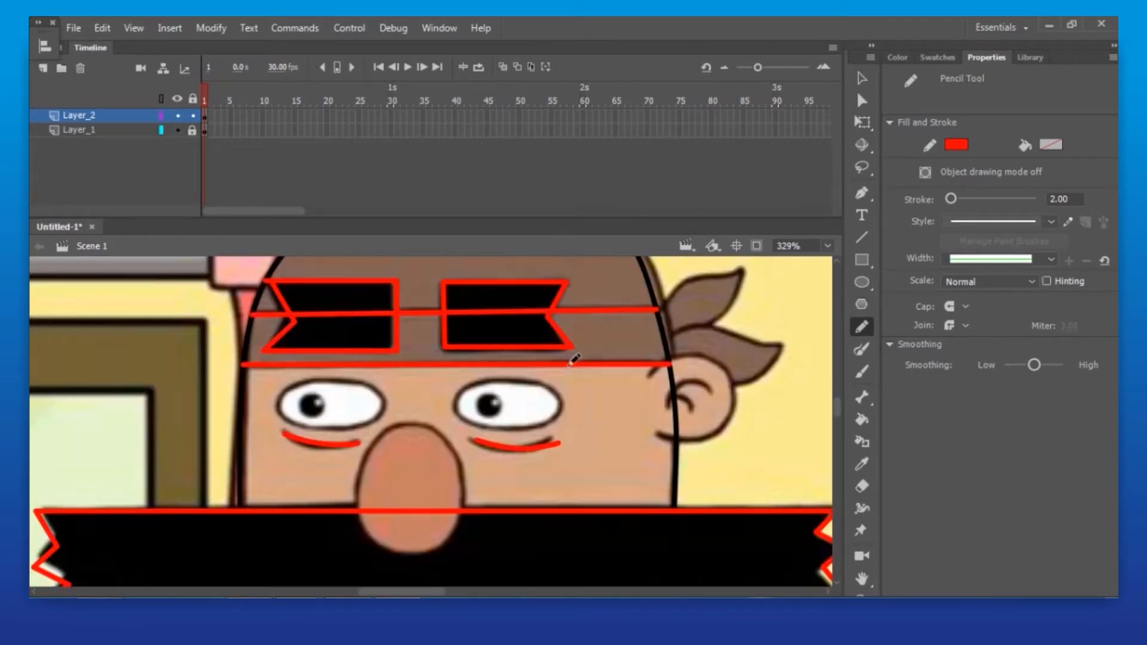
# Draw the outline around the white of the left eye with the Pencil tool.
pyautogui.keyDown('ctrl'); pyautogui.keyDown('shift'); pyautogui.click(328, 397); pyautogui.keyUp('shift'); pyautogui.keyUp('ctrl')
pyautogui.moveTo(207, 380)
pyautogui.mouseDown()
pyautogui.moveTo(461, 377)
pyautogui.moveTo(192, 422)
pyautogui.moveTo(311, 362)
pyautogui.moveTo(555, 477)
pyautogui.mouseUp()
pyautogui.keyDown('ctrl'); pyautogui.click(208, 379); pyautogui.keyUp('ctrl')
pyautogui.keyDown('ctrl'); pyautogui.keyDown('shift'); pyautogui.click(439, 478); pyautogui.keyUp('shift'); pyautogui.keyUp('ctrl')
pyautogui.keyDown('ctrl'); pyautogui.keyDown('shift'); pyautogui.click(440, 478); pyautogui.keyUp('shift'); pyautogui.keyUp('ctrl')
pyautogui.hotkey('ctrl', 'z')
pyautogui.moveTo(342, 359)
pyautogui.mouseDown()
pyautogui.moveTo(703, 413)
pyautogui.moveTo(336, 435)
pyautogui.moveTo(356, 352)
pyautogui.mouseUp()
# Close the gap in the left eye's outline with the Subselection tool and delete the extra anchor point on its left side.
pyautogui.click(862, 102)
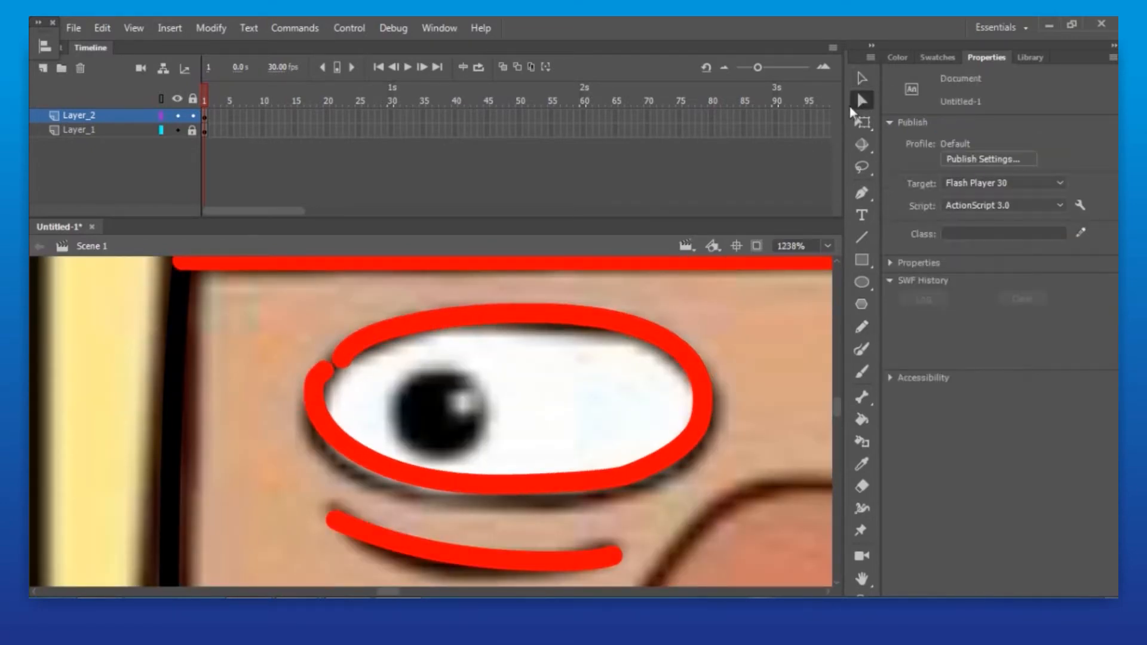
pyautogui.keyDown('ctrl'); pyautogui.click(330, 381); pyautogui.keyUp('ctrl')
pyautogui.moveTo(460, 388); pyautogui.dragTo(399, 417)
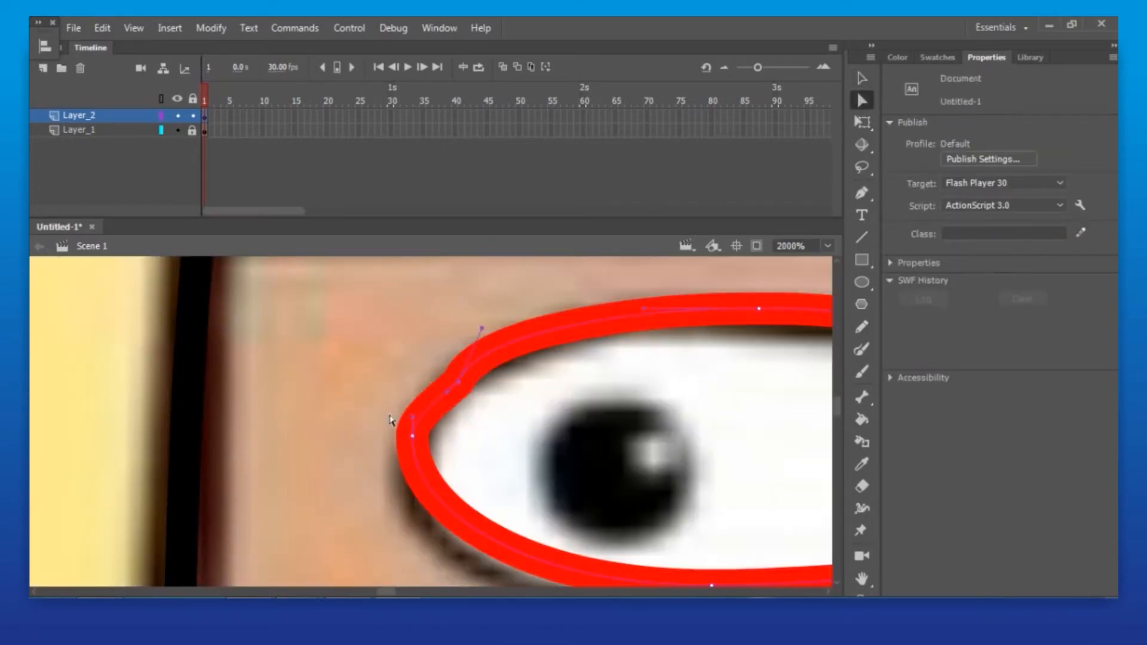
pyautogui.press('Delete')
pyautogui.click(458, 381)
pyautogui.moveTo(461, 399); pyautogui.dragTo(421, 533)
# Delete the eye outline's lower-right anchor point and reshape the lower curve with the direction handles to follow the reference.
pyautogui.hotkey('ctrl', '-')
pyautogui.moveTo(401, 357); pyautogui.dragTo(409, 358)
pyautogui.click(625, 480)
pyautogui.press('Delete')
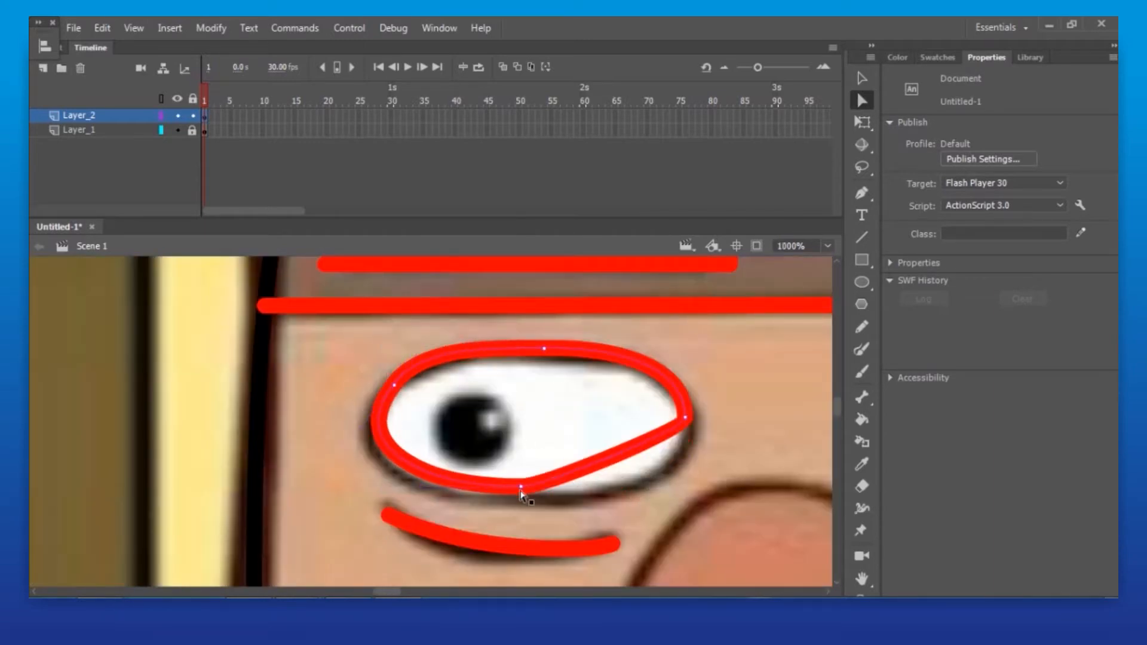
pyautogui.moveTo(544, 487); pyautogui.dragTo(502, 495)
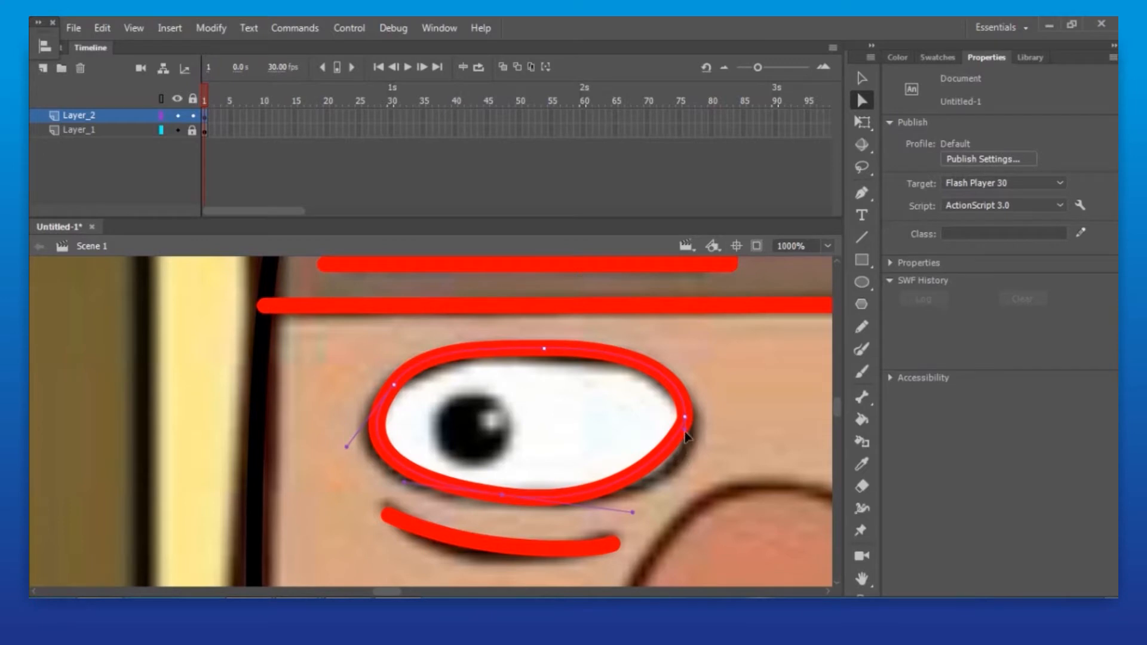
pyautogui.moveTo(685, 428); pyautogui.dragTo(685, 462)
pyautogui.click(678, 374)
# Draw the oval nose outline with the Pencil tool, starting and ending at its top.
pyautogui.hotkey('ctrl', '-')
pyautogui.hotkey('ctrl', '-')
pyautogui.moveTo(304, 424); pyautogui.dragTo(427, 522)
pyautogui.hotkey('ctrl', '-')
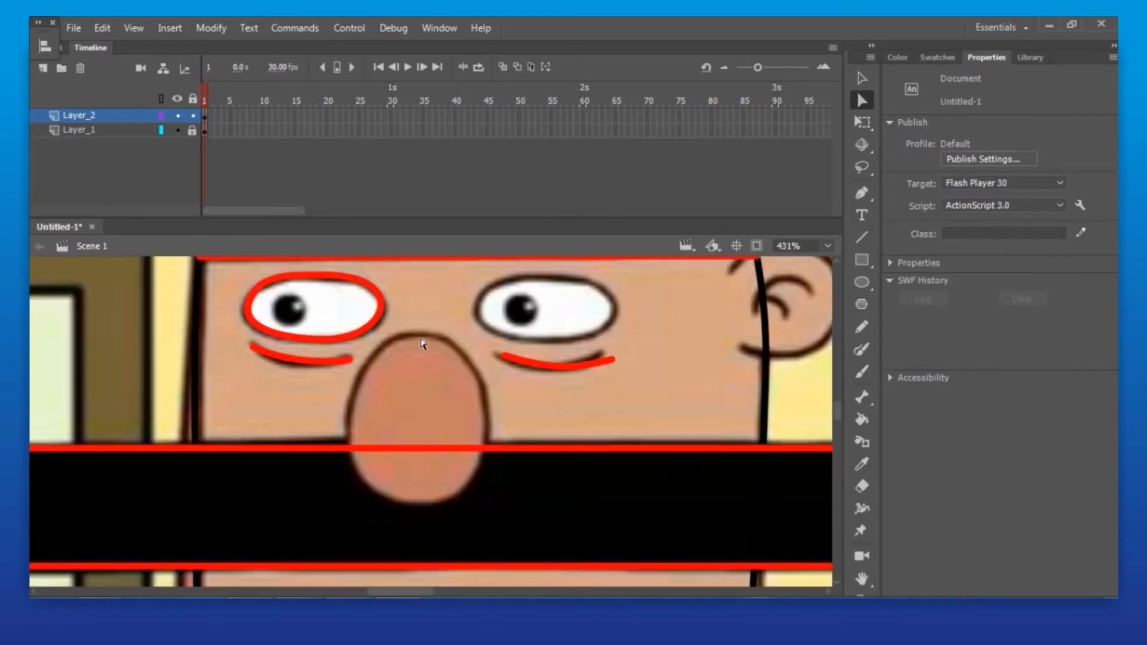
pyautogui.click(862, 327)
pyautogui.moveTo(412, 336)
pyautogui.mouseDown()
pyautogui.moveTo(354, 467)
pyautogui.moveTo(495, 408)
pyautogui.moveTo(415, 325)
pyautogui.mouseUp()
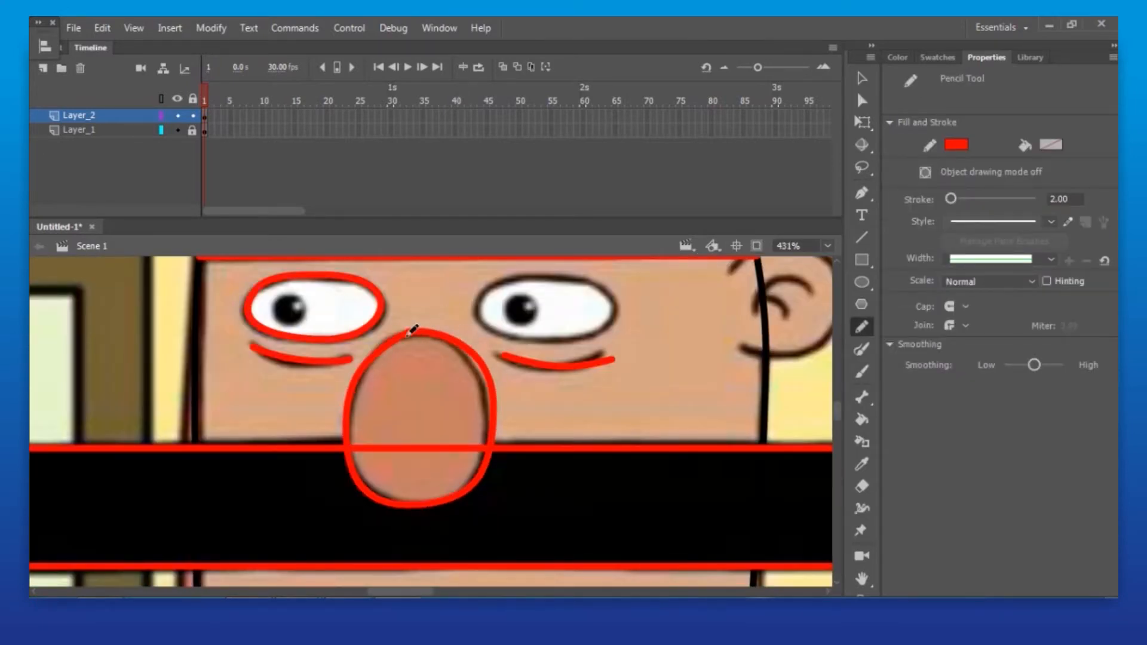
# Adjust the anchor points at the top of the nose outline with the Subselection tool to smooth the join.
pyautogui.hotkey('ctrl', '=')
pyautogui.hotkey('ctrl', '=')
pyautogui.hotkey('ctrl', '=')
pyautogui.press('a')
pyautogui.click(441, 388)
pyautogui.moveTo(417, 374); pyautogui.dragTo(463, 359)
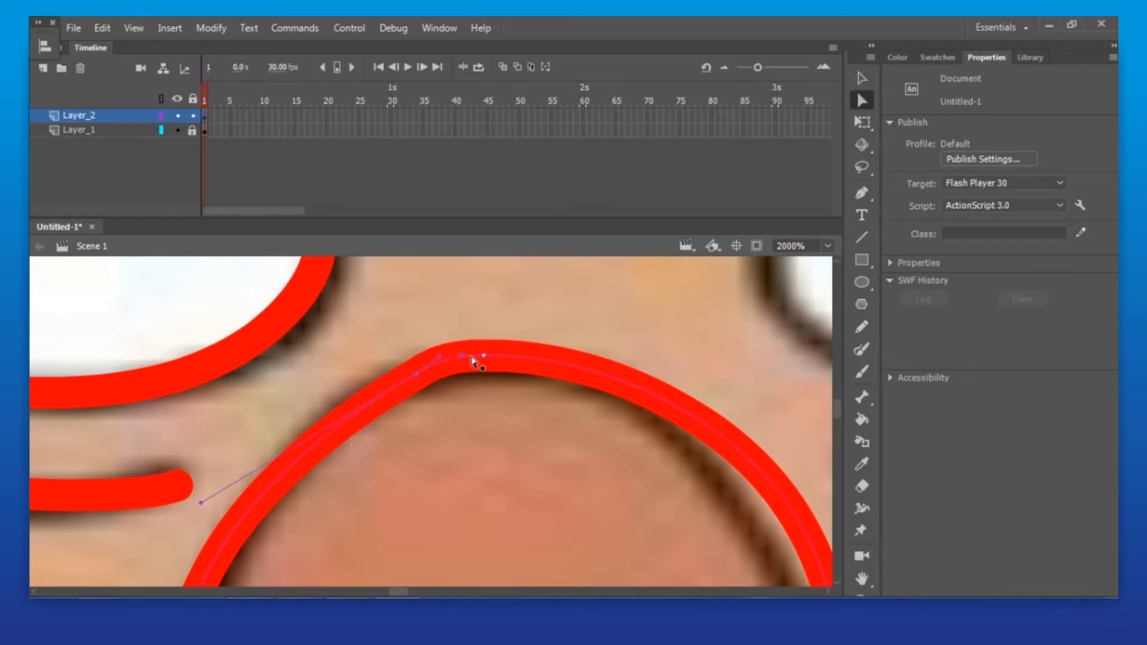
# Trace the two leaf-shaped headband tails behind the head with the Pencil tool.
pyautogui.hotkey('ctrl', '-')
pyautogui.hotkey('ctrl', '-')
pyautogui.hotkey('ctrl', '-')
pyautogui.hotkey('ctrl', '-')
pyautogui.hotkey('ctrl', '-')
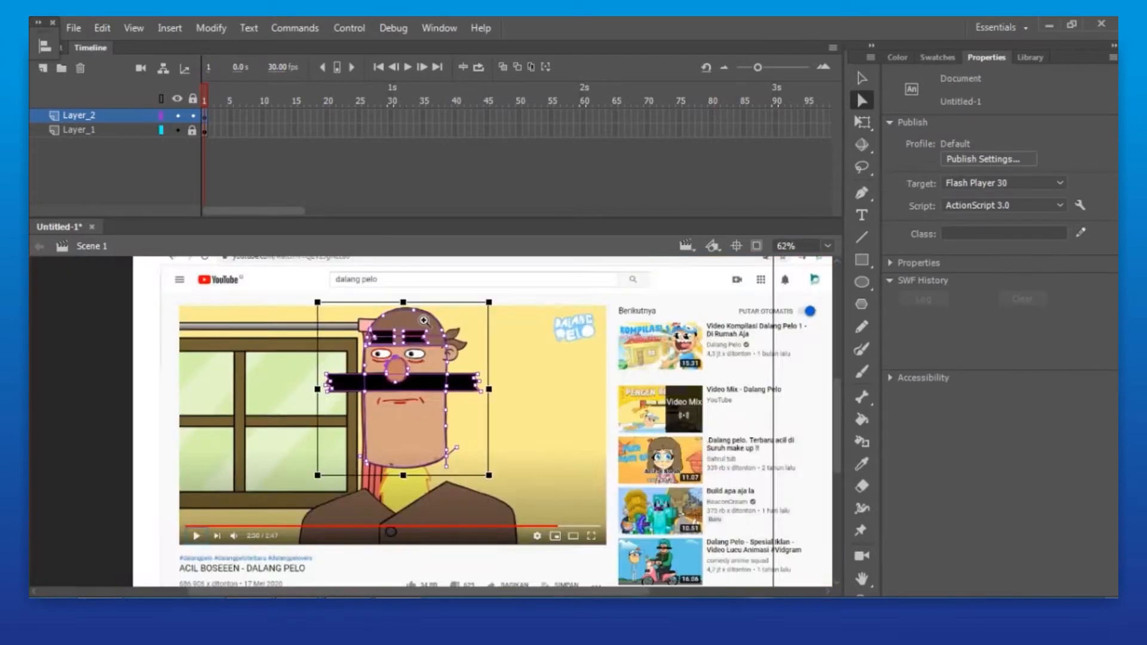
pyautogui.moveTo(424, 321); pyautogui.dragTo(478, 379)
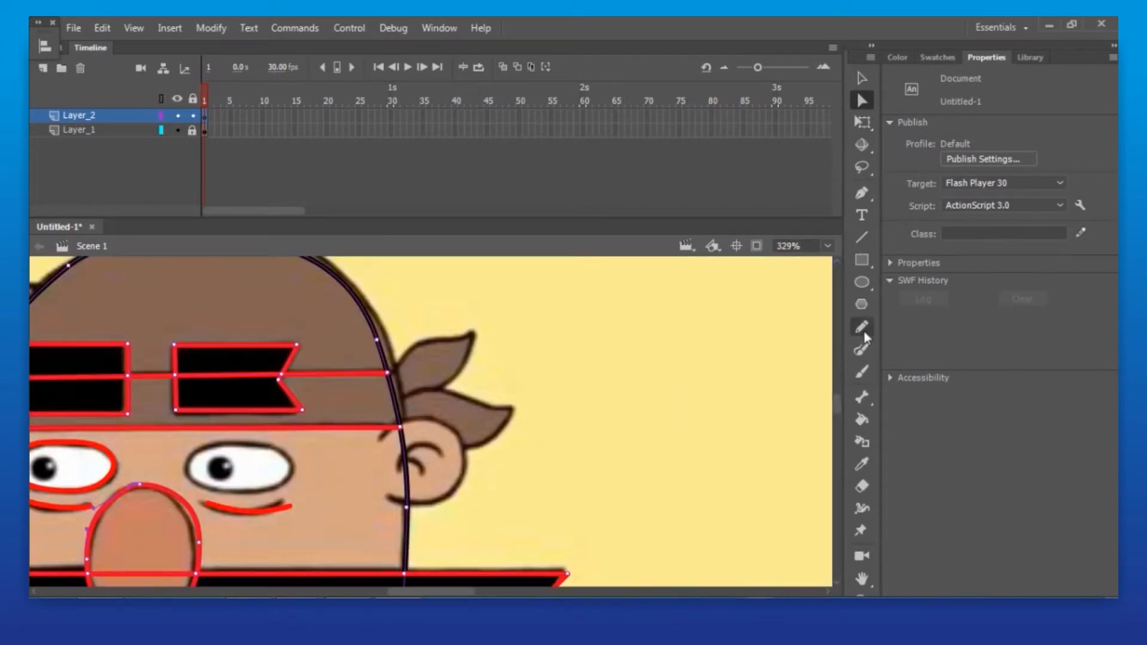
pyautogui.click(862, 327)
pyautogui.moveTo(330, 312); pyautogui.dragTo(537, 471)
pyautogui.moveTo(327, 397)
pyautogui.mouseDown()
pyautogui.moveTo(460, 313)
pyautogui.moveTo(520, 291)
pyautogui.mouseUp()
pyautogui.moveTo(520, 292); pyautogui.dragTo(447, 415)
# Trace the ear's outer contour and its inner fold lines with the Pencil tool.
pyautogui.moveTo(343, 440)
pyautogui.mouseDown()
pyautogui.moveTo(542, 502)
pyautogui.moveTo(493, 515)
pyautogui.mouseUp()
pyautogui.moveTo(345, 493); pyautogui.dragTo(385, 356)
pyautogui.moveTo(344, 389)
pyautogui.mouseDown()
pyautogui.moveTo(487, 500)
pyautogui.moveTo(359, 497)
pyautogui.mouseUp()
pyautogui.moveTo(395, 447)
pyautogui.mouseDown()
pyautogui.moveTo(403, 428)
pyautogui.moveTo(495, 402)
pyautogui.mouseUp()
pyautogui.moveTo(414, 419)
pyautogui.mouseDown()
pyautogui.moveTo(469, 464)
pyautogui.moveTo(403, 413)
pyautogui.moveTo(484, 395)
pyautogui.mouseUp()
pyautogui.hotkey('ctrl', 'z')
pyautogui.hotkey('ctrl', 'z')
pyautogui.moveTo(414, 403); pyautogui.dragTo(464, 443)
# Select all of the head's line art and set its stroke colour to black (#000000).
pyautogui.keyDown('ctrl'); pyautogui.keyDown('alt'); pyautogui.click(533, 454); pyautogui.keyUp('alt'); pyautogui.keyUp('ctrl')
pyautogui.keyDown('ctrl'); pyautogui.keyDown('alt'); pyautogui.click(532, 457); pyautogui.keyUp('alt'); pyautogui.keyUp('ctrl')
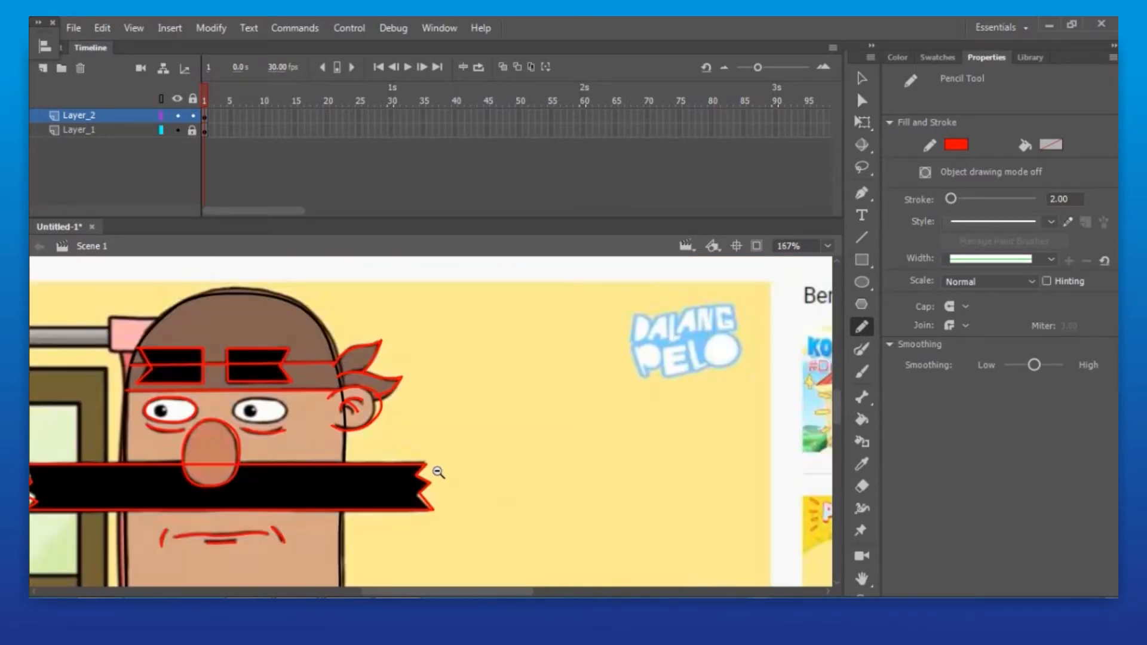
pyautogui.keyDown('ctrl'); pyautogui.keyDown('alt'); pyautogui.click(437, 471); pyautogui.keyUp('alt'); pyautogui.keyUp('ctrl')
pyautogui.moveTo(201, 316); pyautogui.dragTo(490, 565)
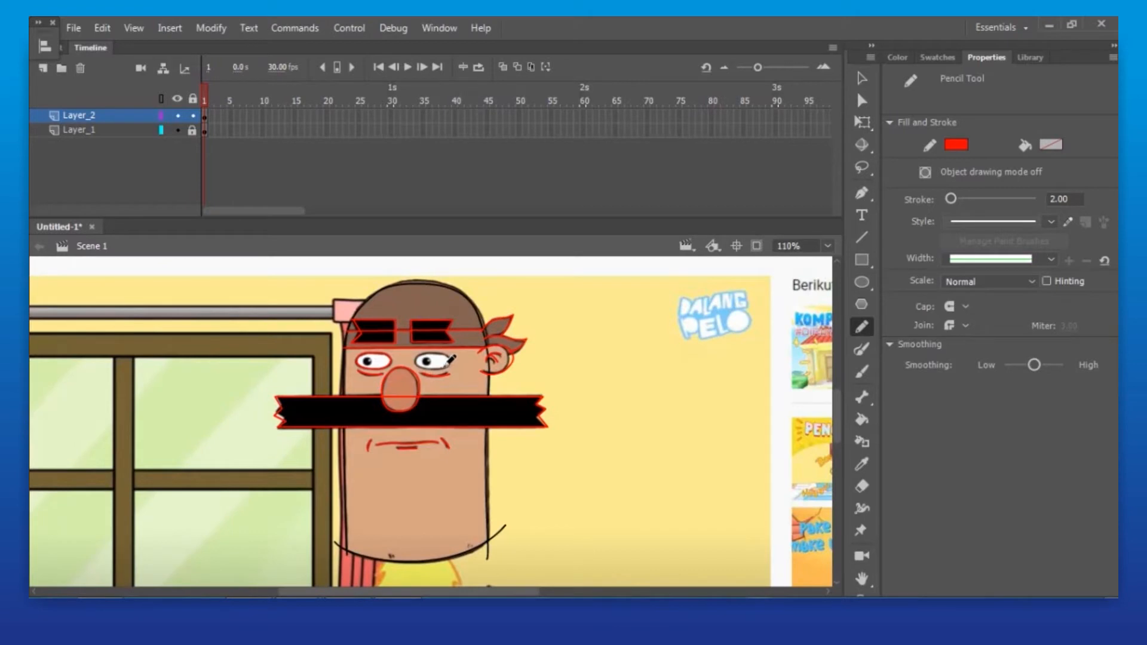
pyautogui.press('v')
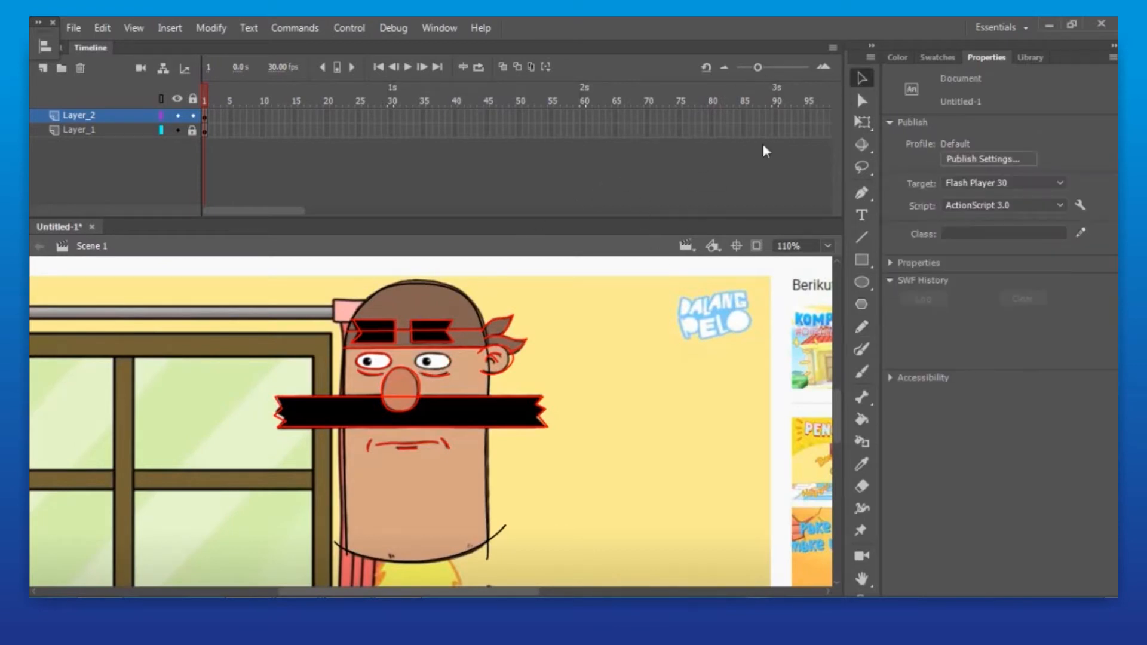
pyautogui.moveTo(627, 270); pyautogui.dragTo(262, 575)
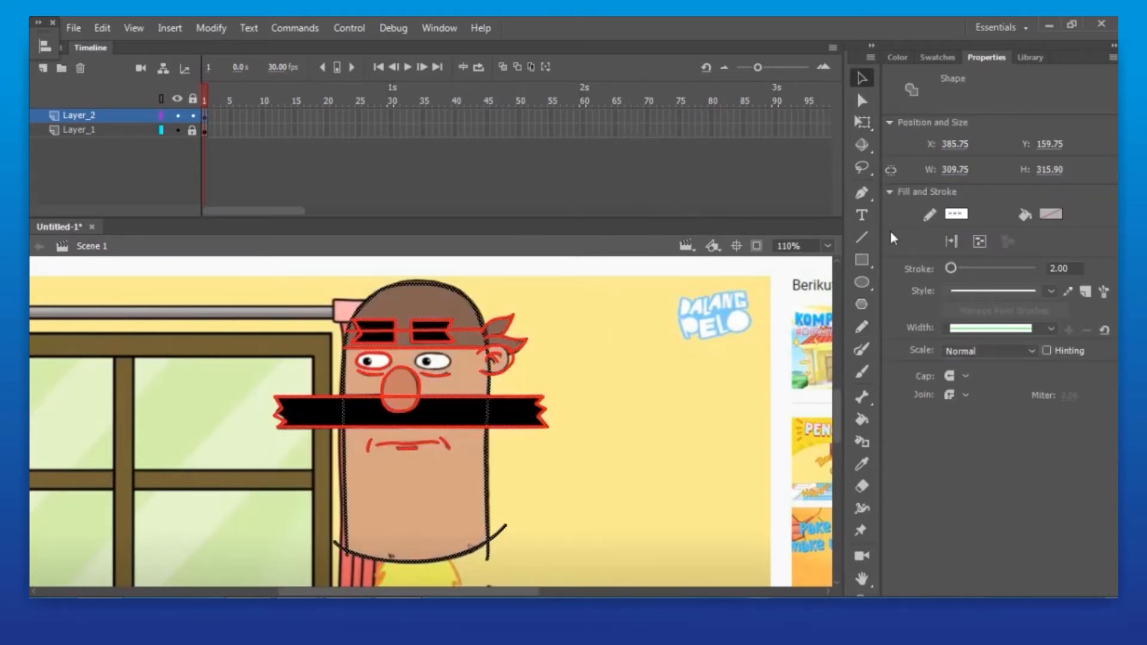
pyautogui.click(956, 214)
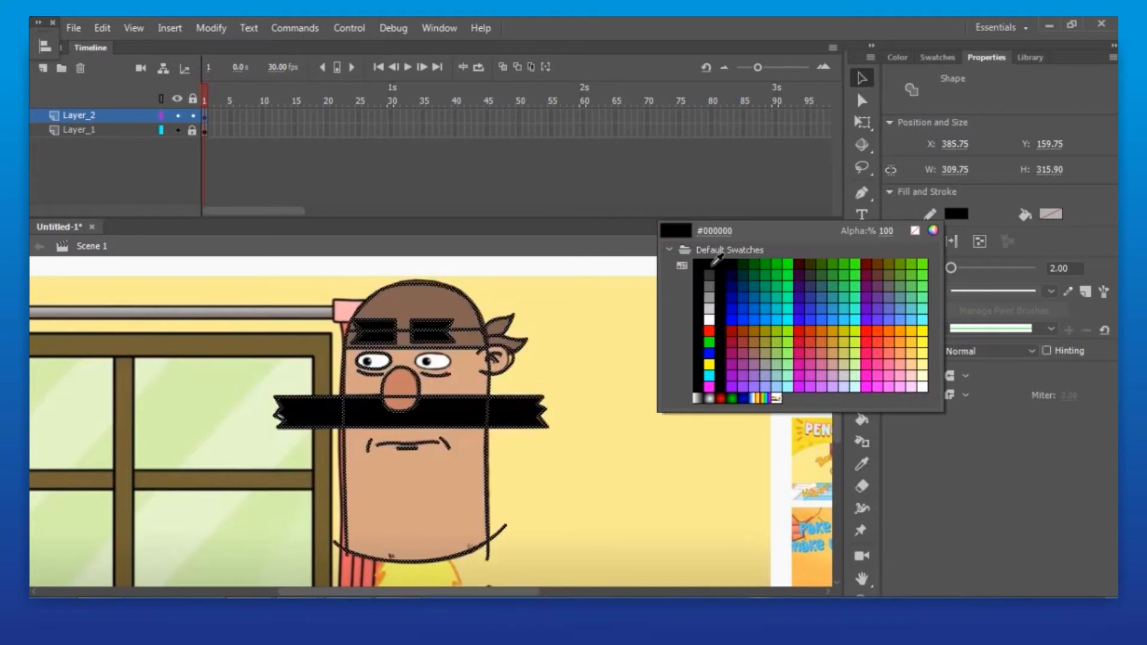
pyautogui.click(713, 262)
pyautogui.click(551, 344)
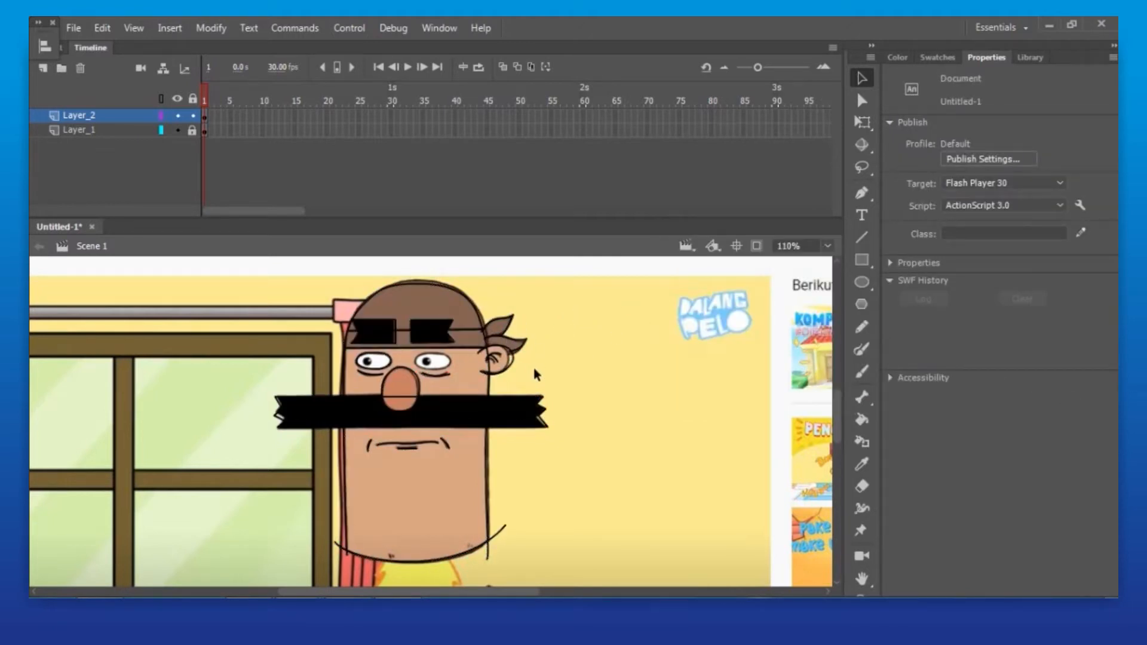
# Add a new layer above Layer_2 and select its first frame.
pyautogui.keyDown('ctrl'); pyautogui.keyDown('shift'); pyautogui.click(533, 436); pyautogui.keyUp('shift'); pyautogui.keyUp('ctrl')
pyautogui.keyDown('ctrl'); pyautogui.keyDown('shift'); pyautogui.click(457, 434); pyautogui.keyUp('shift'); pyautogui.keyUp('ctrl')
pyautogui.moveTo(272, 355); pyautogui.dragTo(464, 518)
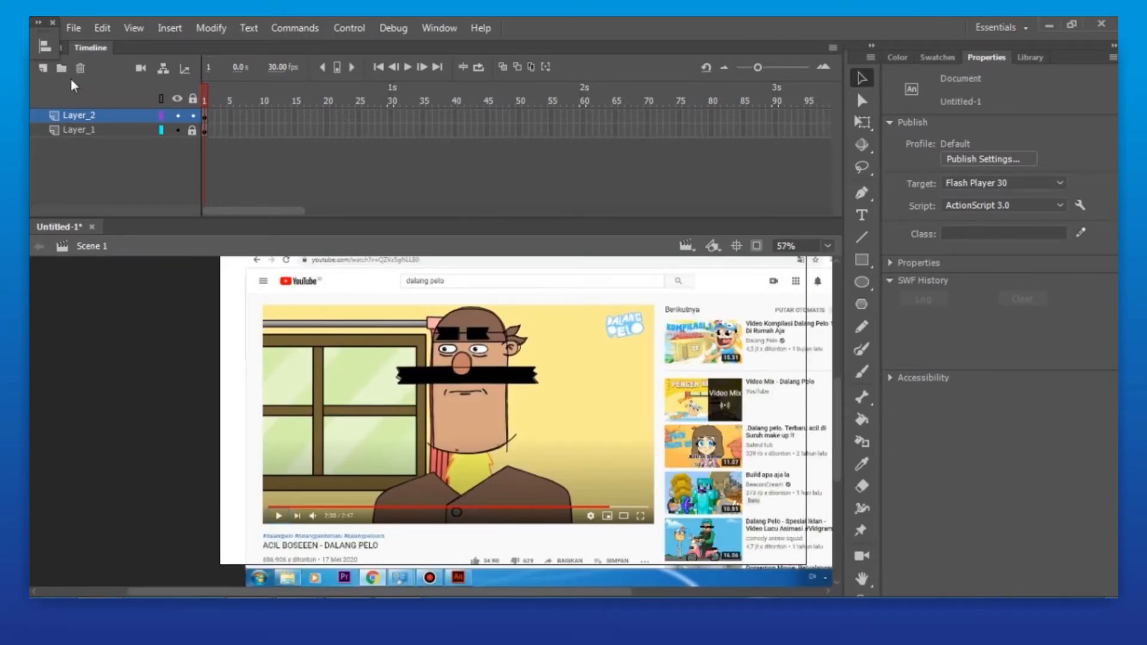
pyautogui.click(43, 68)
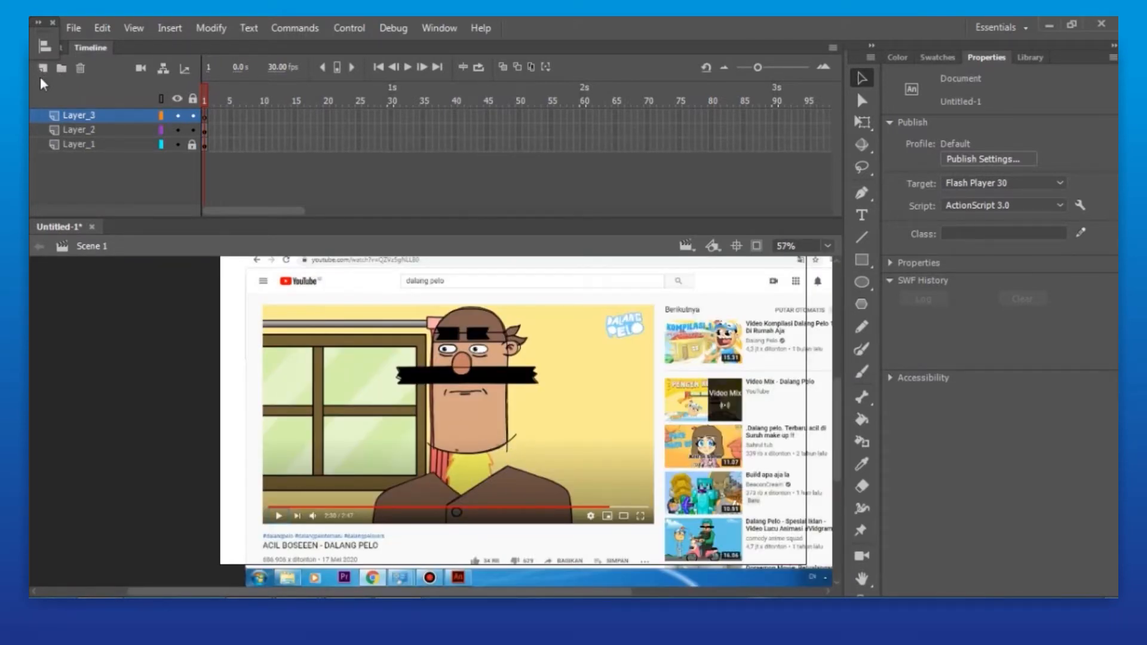
pyautogui.click(205, 116)
# Trace the jacket's shoulders and overlapping collar edges on the new layer with the Pencil tool.
pyautogui.moveTo(332, 434); pyautogui.dragTo(609, 577)
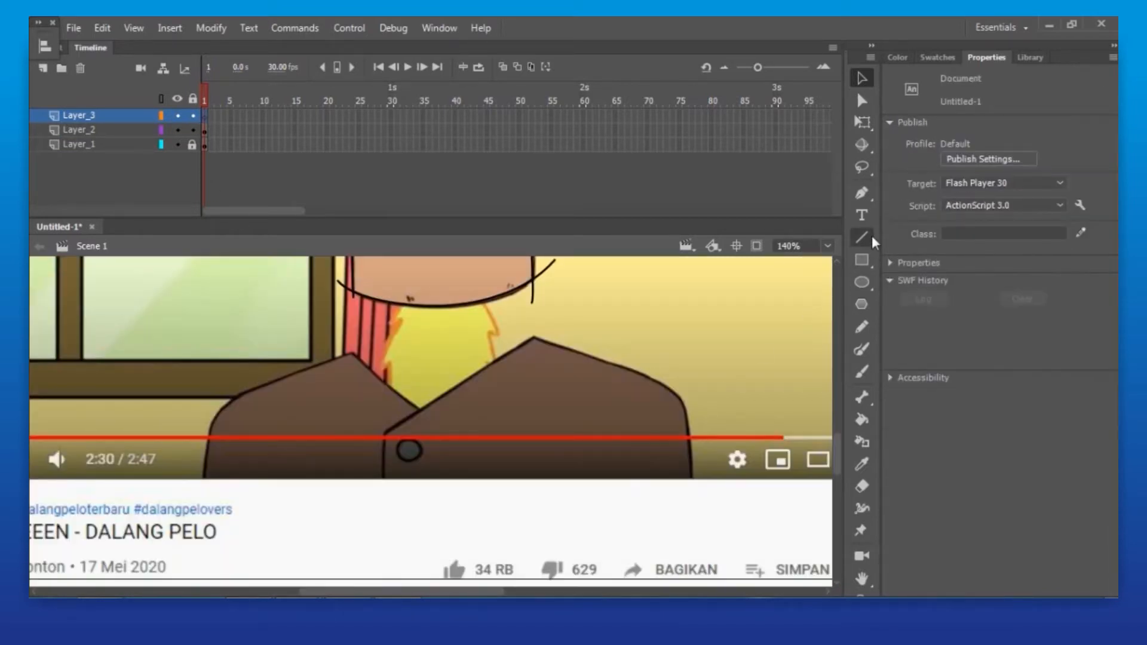
pyautogui.click(861, 325)
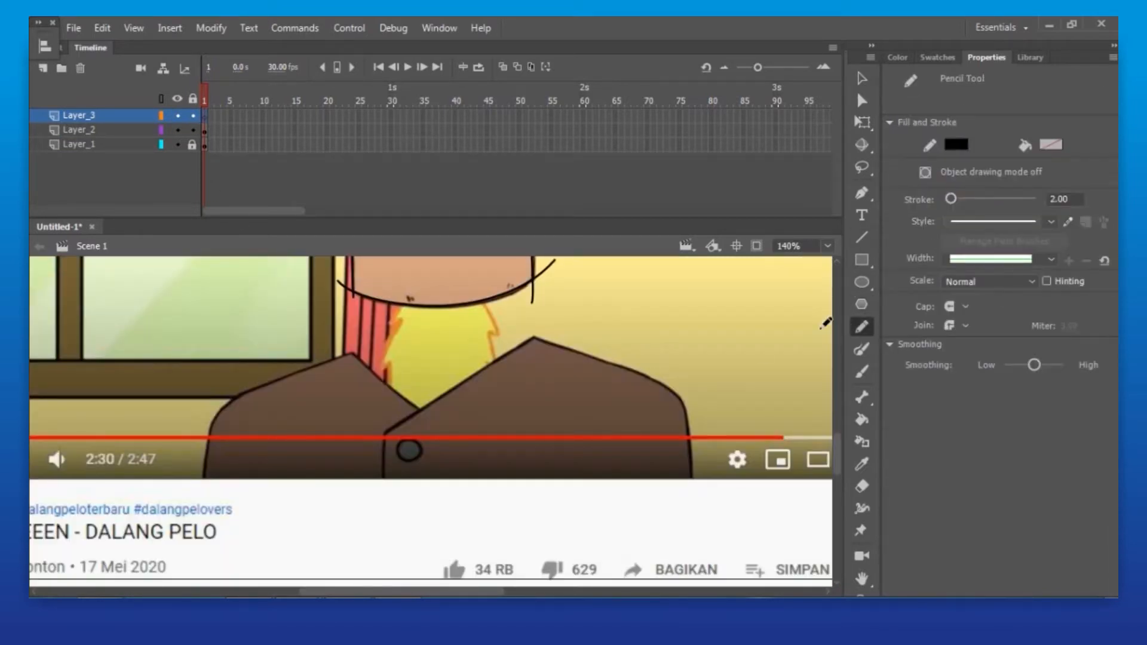
pyautogui.moveTo(202, 475); pyautogui.dragTo(356, 358)
pyautogui.hotkey('ctrl', 'z')
pyautogui.moveTo(202, 496)
pyautogui.mouseDown()
pyautogui.moveTo(267, 384)
pyautogui.moveTo(353, 358)
pyautogui.mouseUp()
pyautogui.moveTo(351, 358); pyautogui.dragTo(427, 414)
pyautogui.moveTo(381, 494)
pyautogui.mouseDown()
pyautogui.moveTo(391, 424)
pyautogui.moveTo(551, 334)
pyautogui.moveTo(631, 368)
pyautogui.moveTo(696, 494)
pyautogui.mouseUp()
pyautogui.hotkey('ctrl', 'z')
# Draw the round jacket button and a closing line across the jacket's lower edge.
pyautogui.scroll(9, 419, 459)
pyautogui.moveTo(418, 338); pyautogui.dragTo(422, 356)
pyautogui.scroll(-11, 422, 357)
pyautogui.moveTo(258, 384); pyautogui.dragTo(623, 386)
pyautogui.press('v')
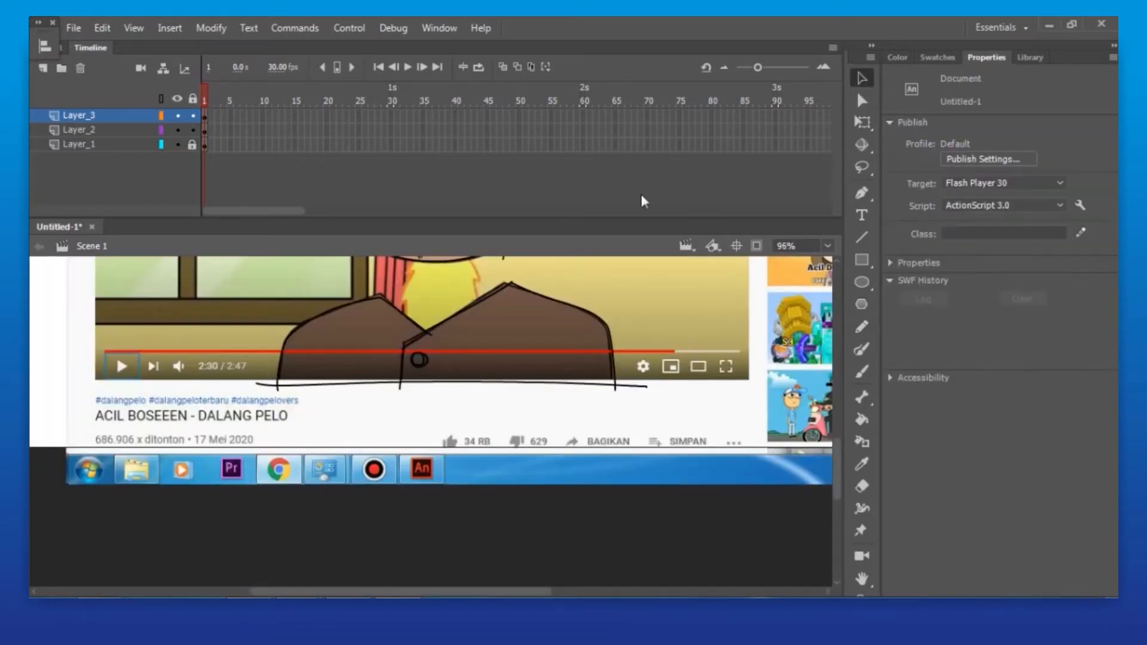
# Unlock Layer_1 and move the reference bitmap sideways to X 814, clear of the line art.
pyautogui.hotkey('ctrl', '-')
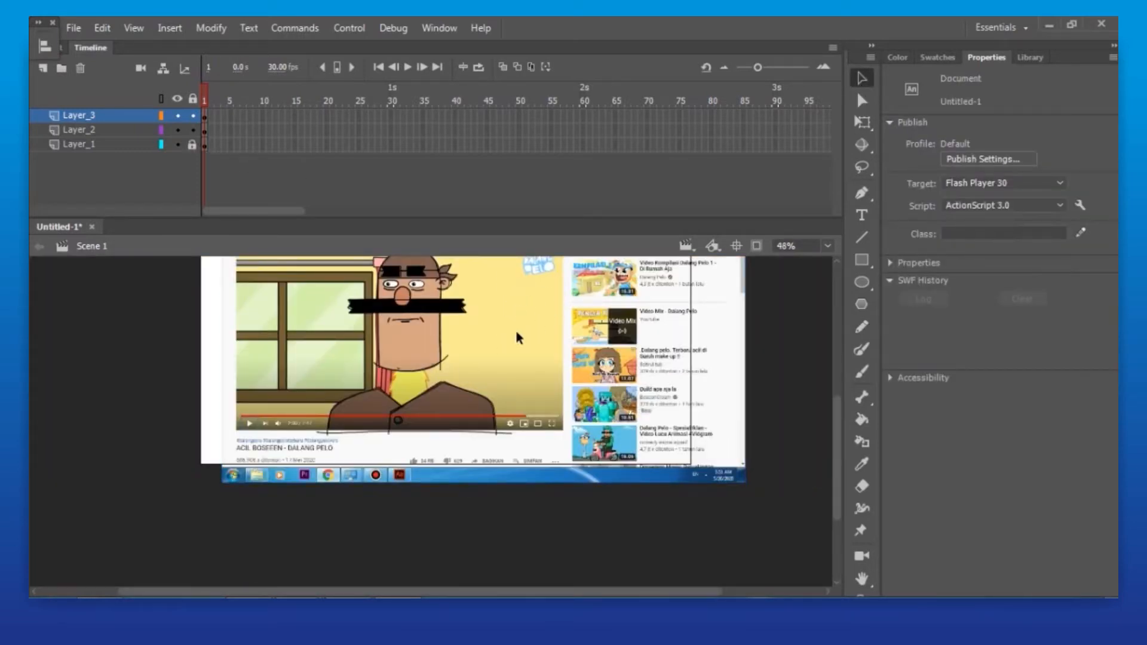
pyautogui.click(192, 145)
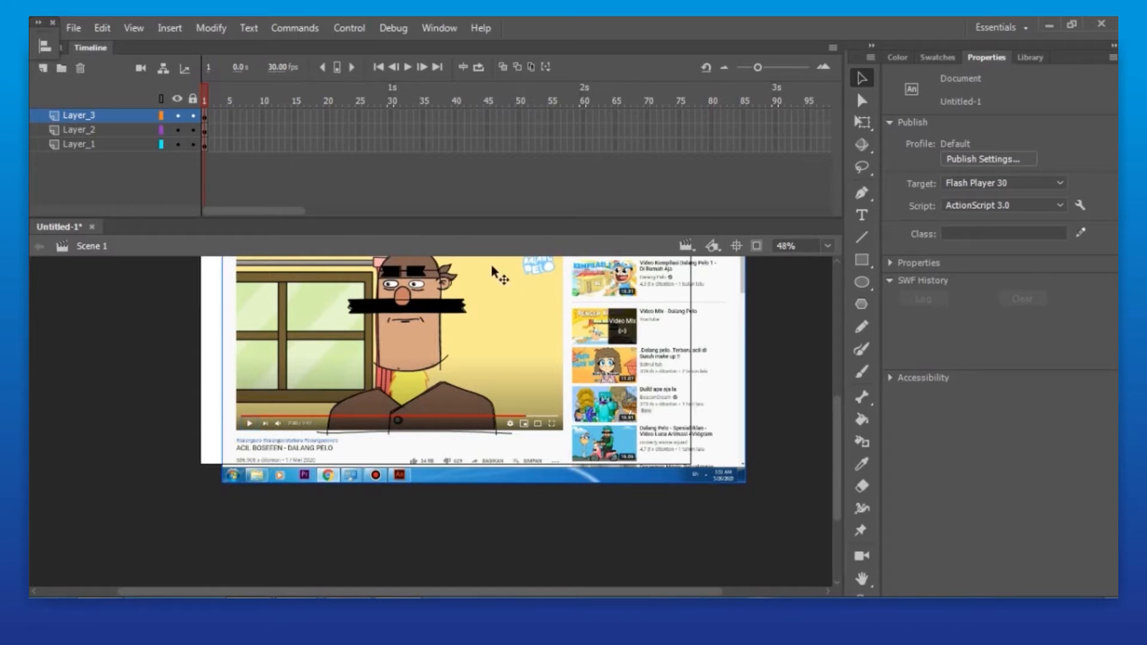
pyautogui.moveTo(694, 318); pyautogui.dragTo(701, 340)
pyautogui.keyDown('alt'); pyautogui.click(620, 361); pyautogui.keyUp('alt')
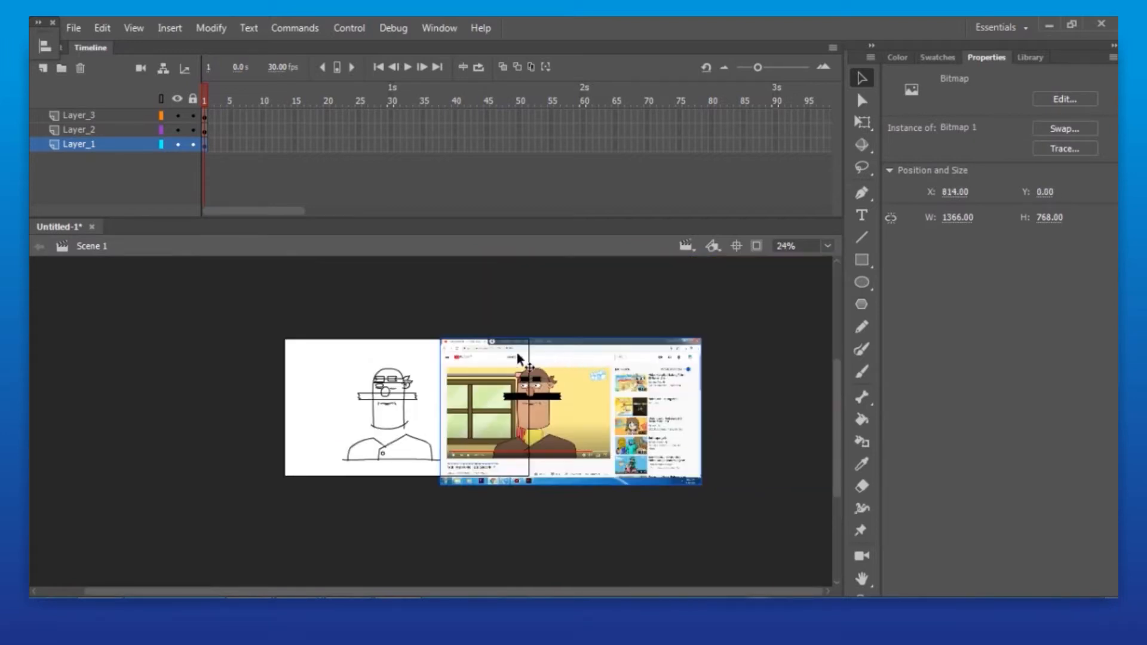
# Fill the upper and lower face areas of the line art with the skin tone sampled from the reference bitmap.
pyautogui.click(303, 328)
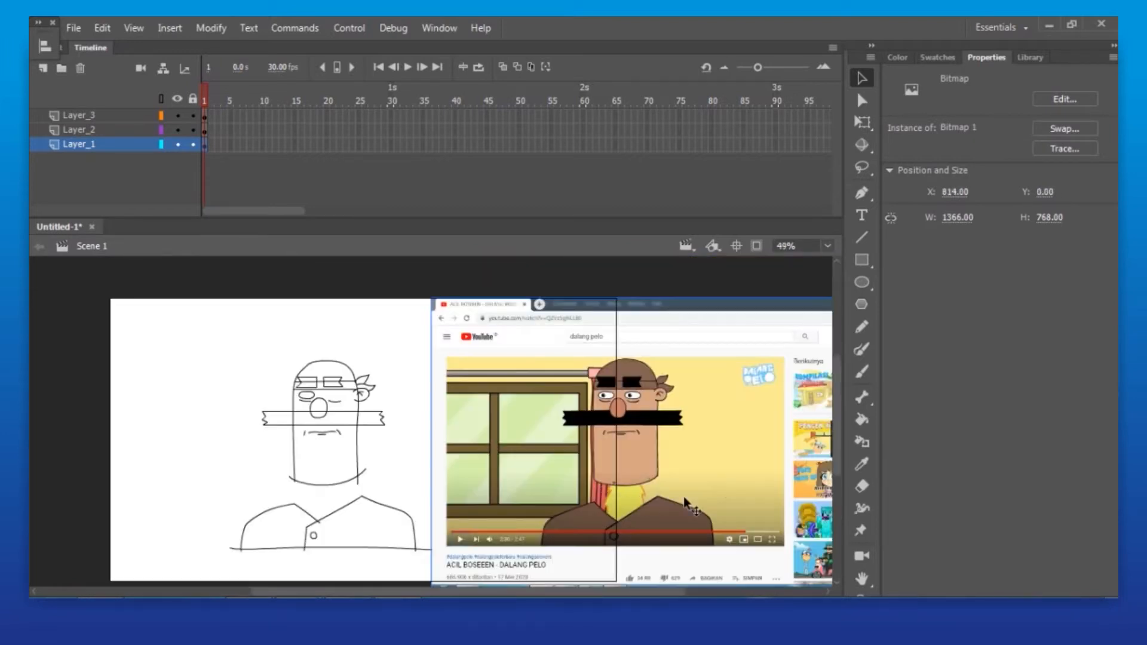
pyautogui.click(248, 365)
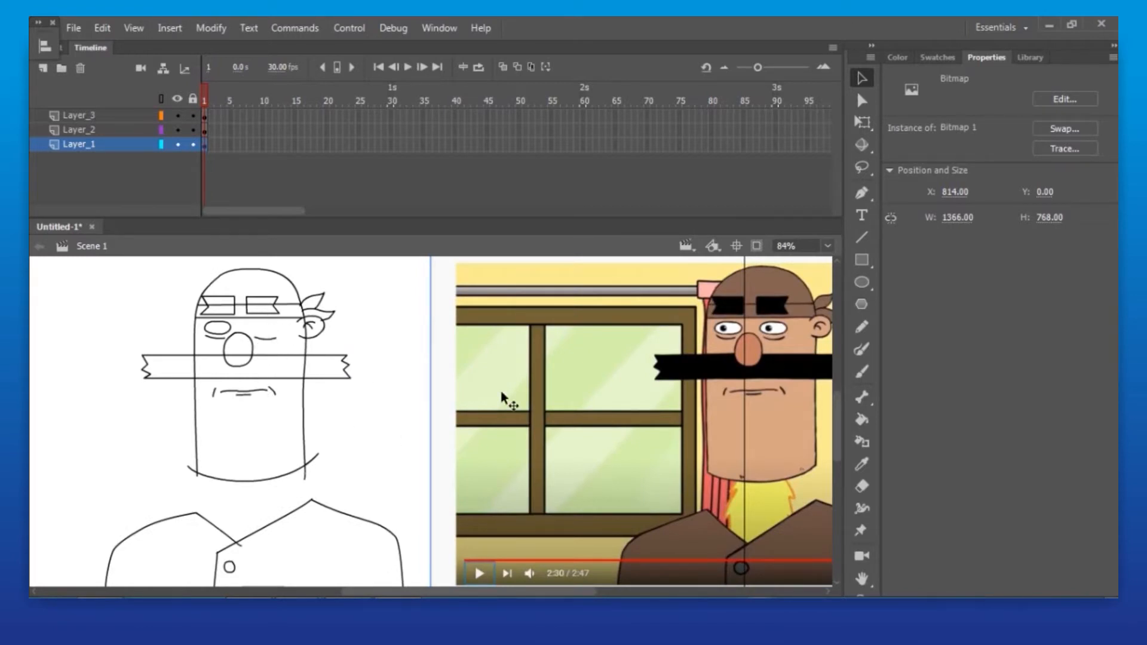
pyautogui.press('i')
pyautogui.click(735, 416)
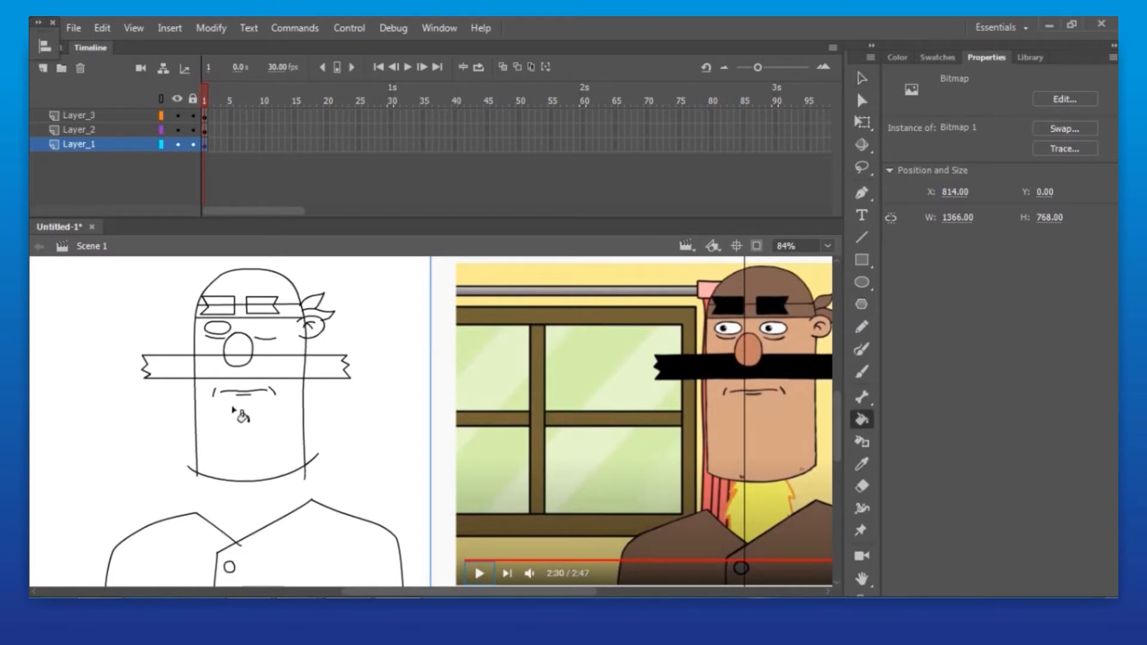
pyautogui.click(248, 434)
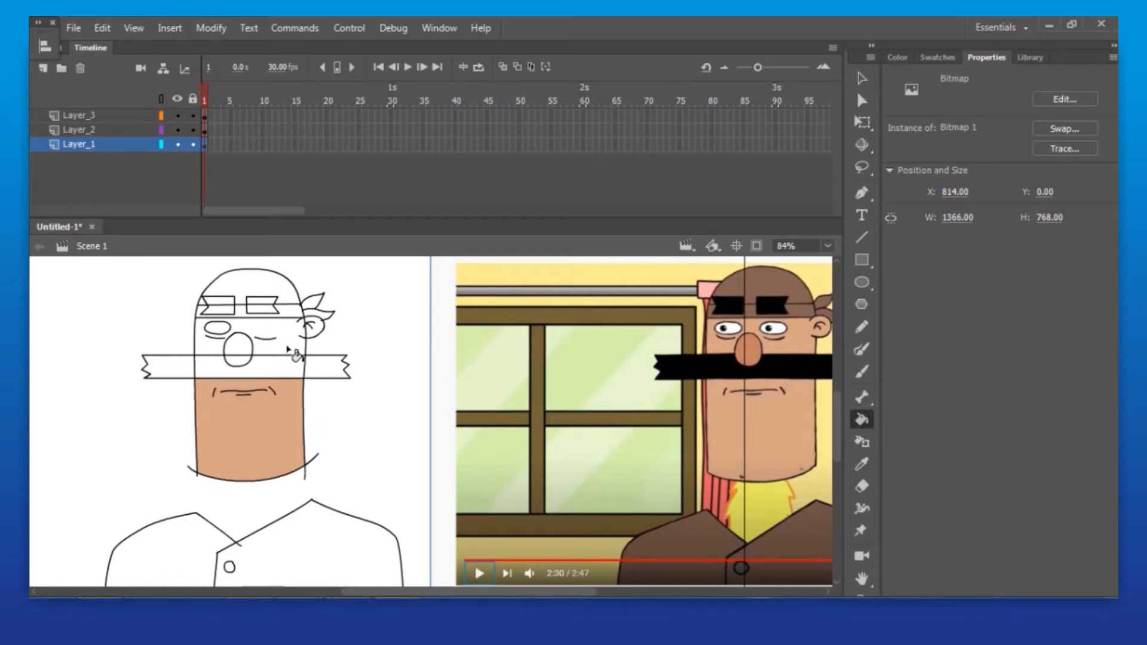
pyautogui.click(287, 345)
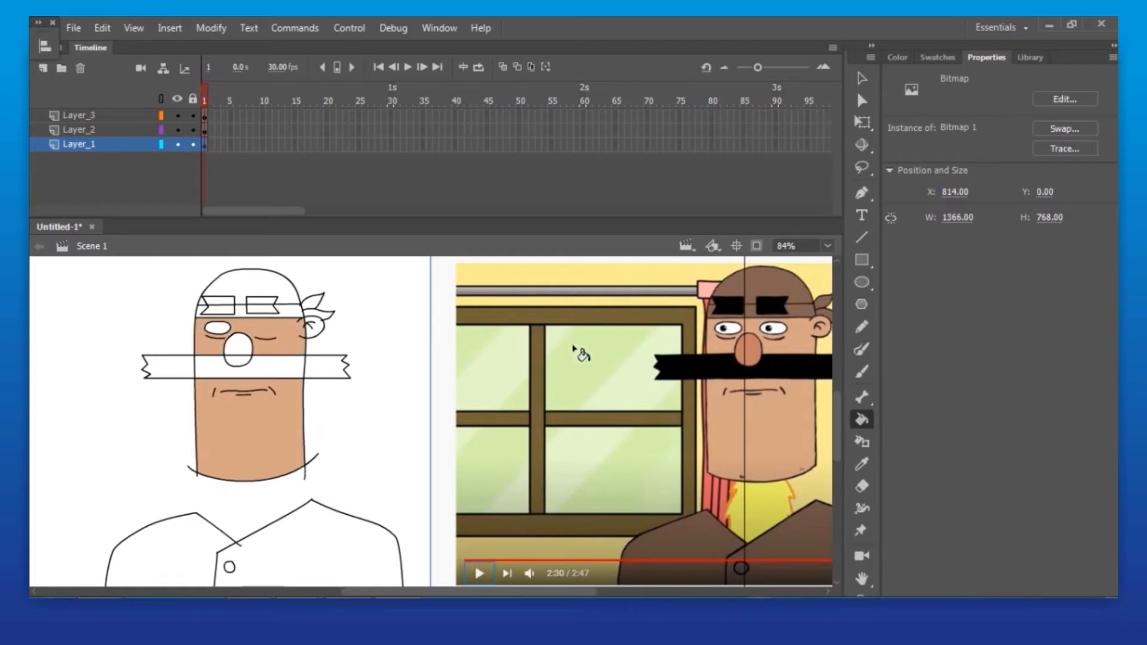
# Fill the nose with the reddish-brown sampled from the reference character's nose.
pyautogui.press('i')
pyautogui.click(748, 352)
pyautogui.click(245, 347)
# Fill all moustache sections and both eyebrows with the black sampled from the reference moustache.
pyautogui.press('i')
pyautogui.click(717, 369)
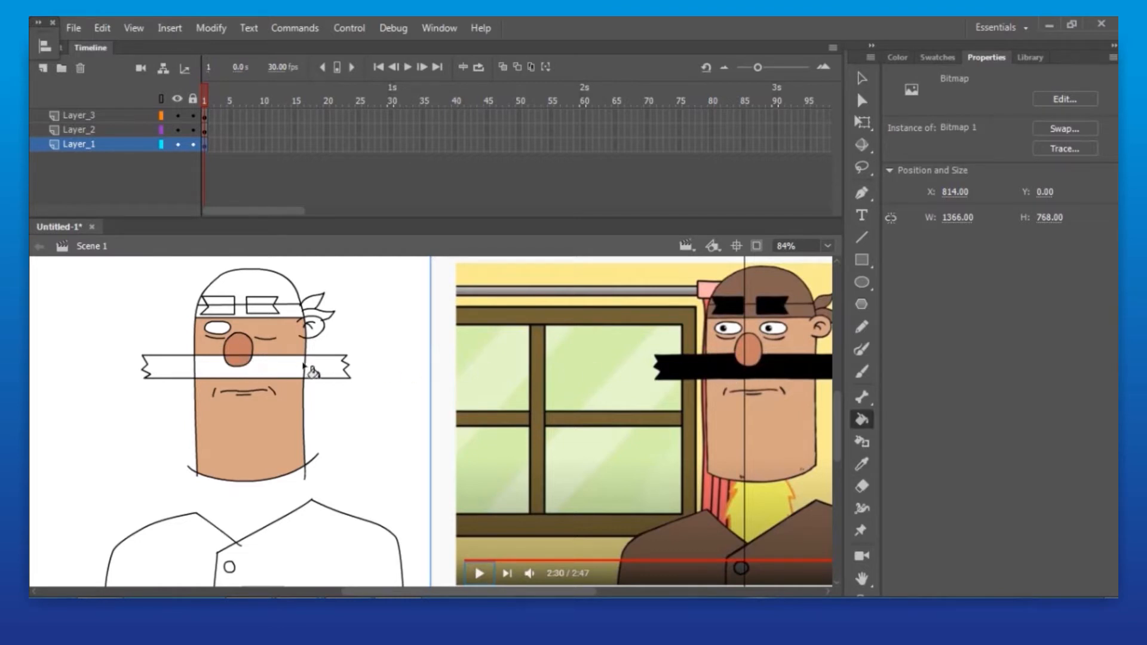
pyautogui.click(274, 369)
pyautogui.click(330, 369)
pyautogui.click(154, 369)
pyautogui.click(222, 309)
pyautogui.click(256, 302)
# Fill the head covering and its band with the brown sampled from the reference character's head.
pyautogui.press('i')
pyautogui.click(735, 274)
pyautogui.click(272, 288)
pyautogui.click(285, 311)
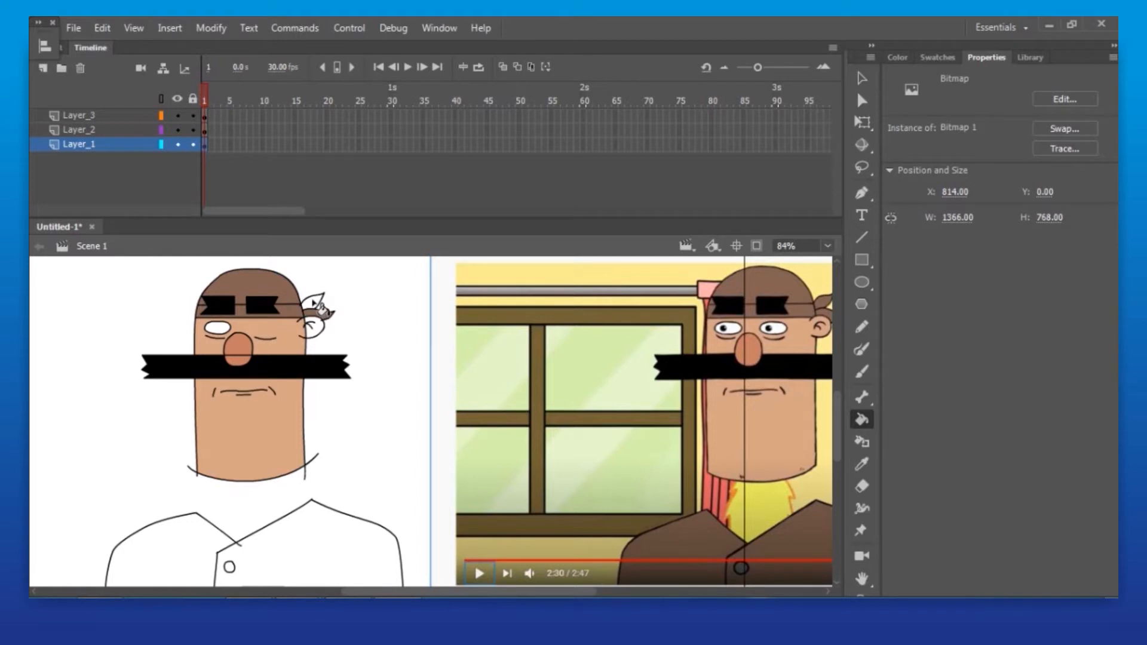
# Fill the unfilled upper tail of the headband knot with brown and the ear with skin tone.
pyautogui.hotkey('ctrl', 'space')
pyautogui.moveTo(285, 279); pyautogui.dragTo(339, 330)
pyautogui.press('v')
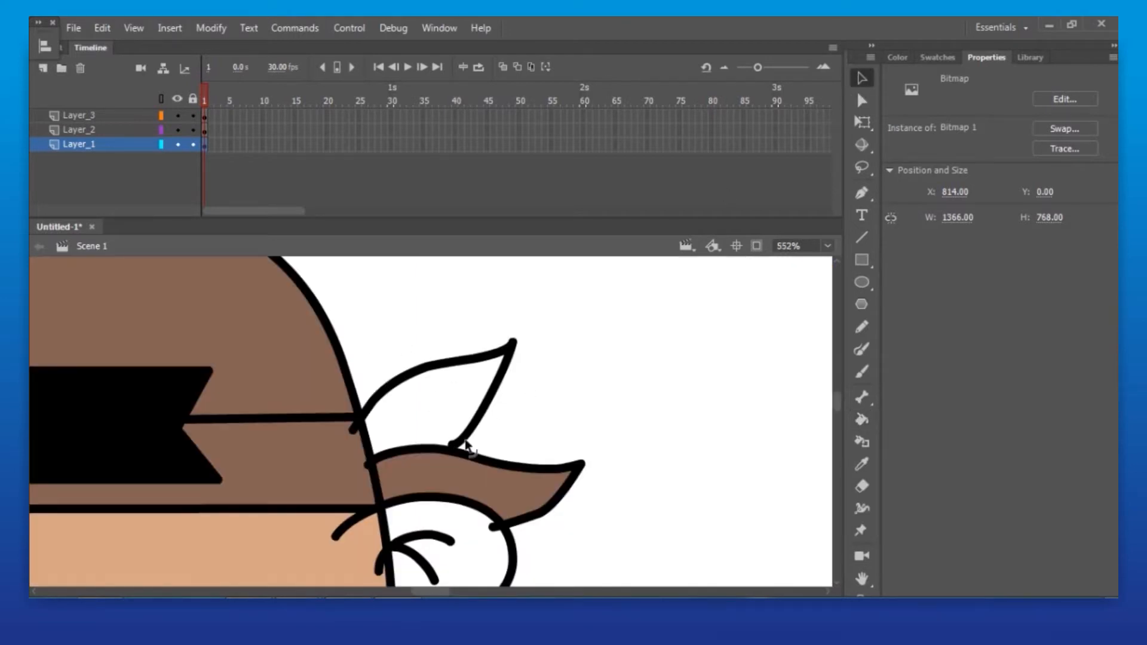
pyautogui.press('k')
pyautogui.click(438, 421)
pyautogui.keyDown('ctrl'); pyautogui.keyDown('shift'); pyautogui.click(444, 459); pyautogui.keyUp('shift'); pyautogui.keyUp('ctrl')
pyautogui.keyDown('alt'); pyautogui.click(359, 493); pyautogui.keyUp('alt')
pyautogui.click(449, 488)
pyautogui.keyDown('ctrl'); pyautogui.keyDown('shift'); pyautogui.click(456, 482); pyautogui.keyUp('shift'); pyautogui.keyUp('ctrl')
pyautogui.keyDown('ctrl'); pyautogui.keyDown('shift'); pyautogui.click(457, 483); pyautogui.keyUp('shift'); pyautogui.keyUp('ctrl')
pyautogui.keyDown('alt'); pyautogui.click(471, 494); pyautogui.keyUp('alt')
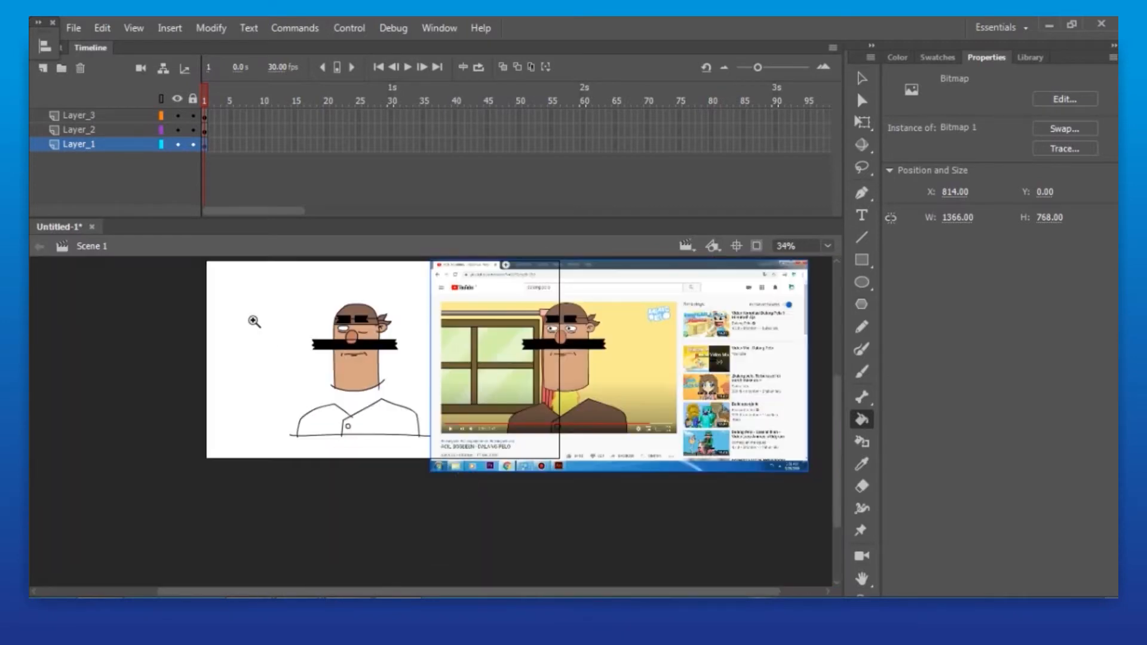
# Join the jacket outline at the right collar's peak and fill the jacket's right half with dark brown.
pyautogui.click(323, 472)
pyautogui.press('v')
pyautogui.moveTo(346, 472); pyautogui.dragTo(514, 508)
pyautogui.scroll(2, 514, 509)
pyautogui.click(538, 339)
pyautogui.scroll(3, 538, 338)
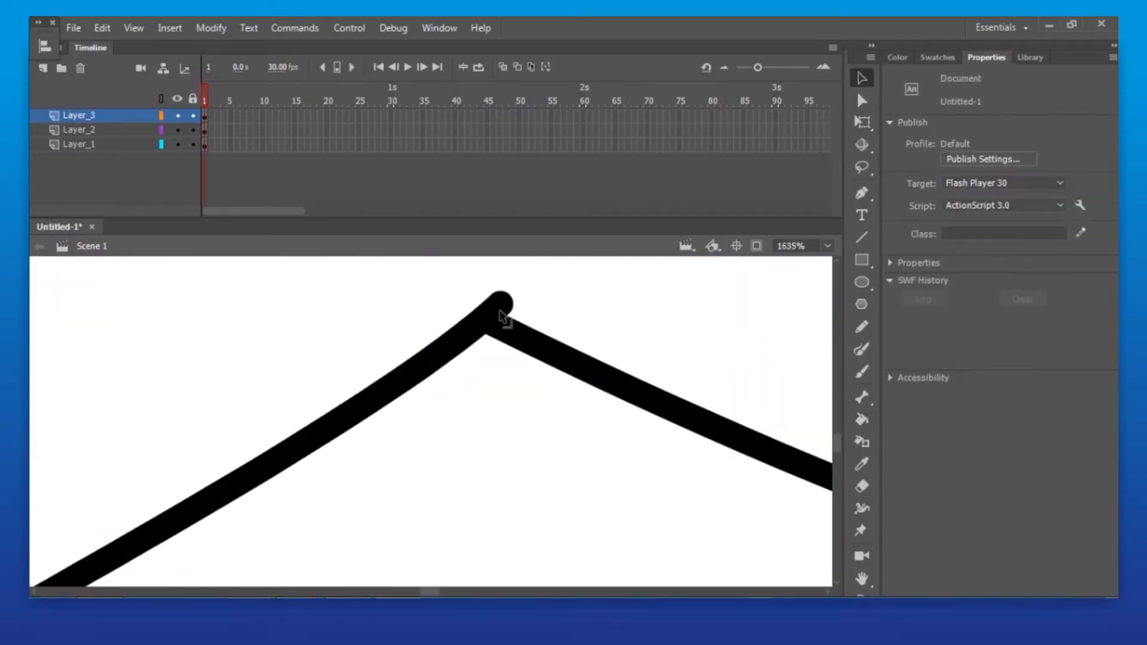
pyautogui.press('a')
pyautogui.click(491, 324)
pyautogui.scroll(-8, 454, 418)
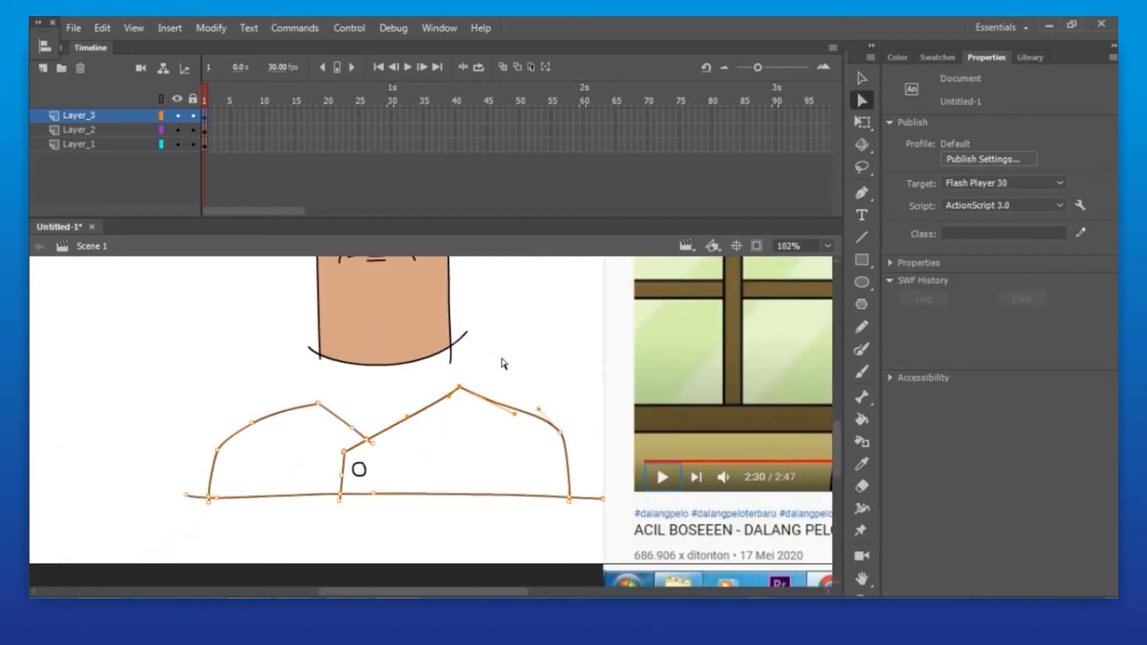
pyautogui.press('k')
pyautogui.click(346, 473)
# Join the outline at the left collar's peak and fill the jacket's left half with the same dark brown.
pyautogui.scroll(3, 504, 461)
pyautogui.press('a')
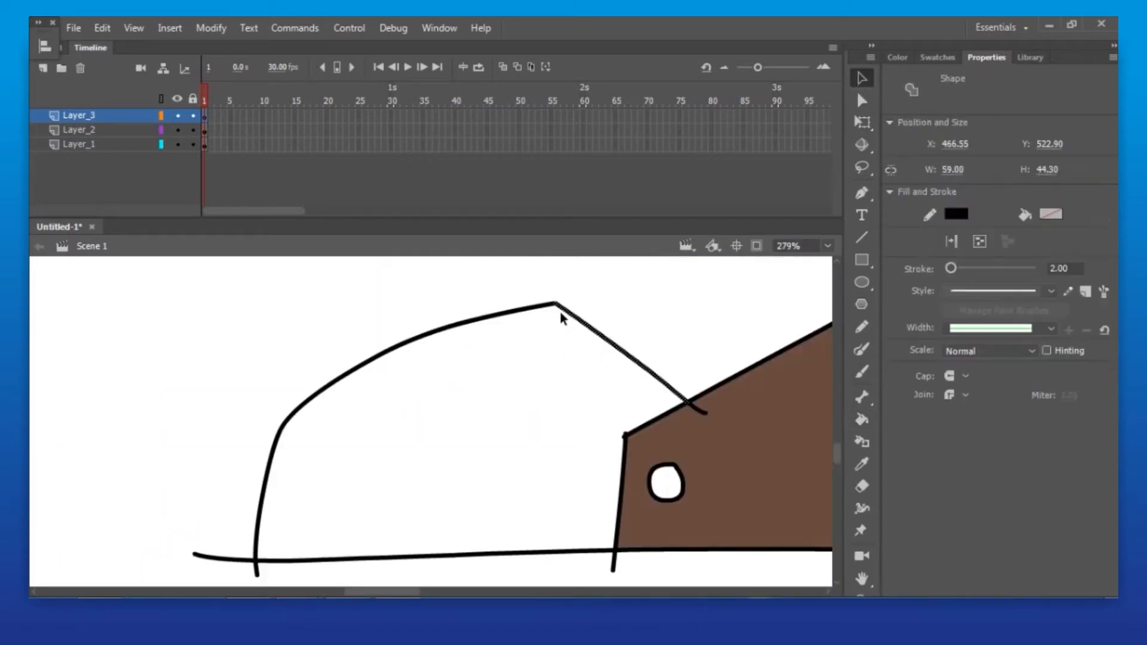
pyautogui.click(561, 309)
pyautogui.scroll(5, 551, 357)
pyautogui.click(447, 343)
pyautogui.press('k')
pyautogui.click(453, 466)
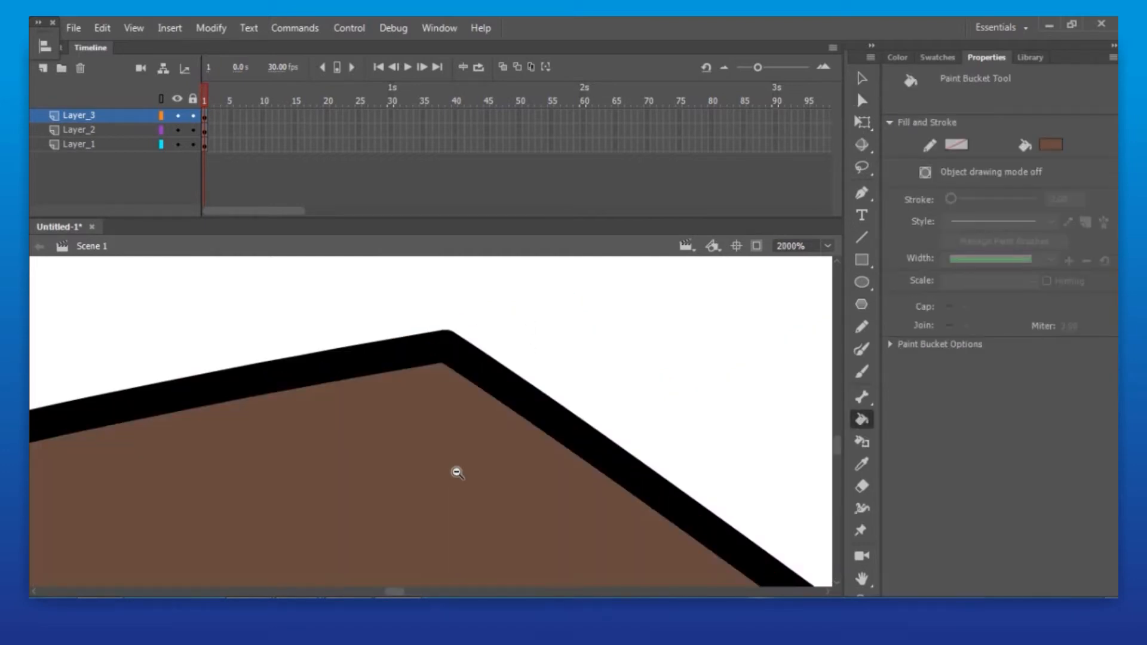
# Fill the round jacket button with black.
pyautogui.scroll(-10, 468, 448)
pyautogui.click(471, 453)
pyautogui.click(868, 418)
pyautogui.click(1051, 144)
pyautogui.click(796, 205)
pyautogui.click(354, 392)
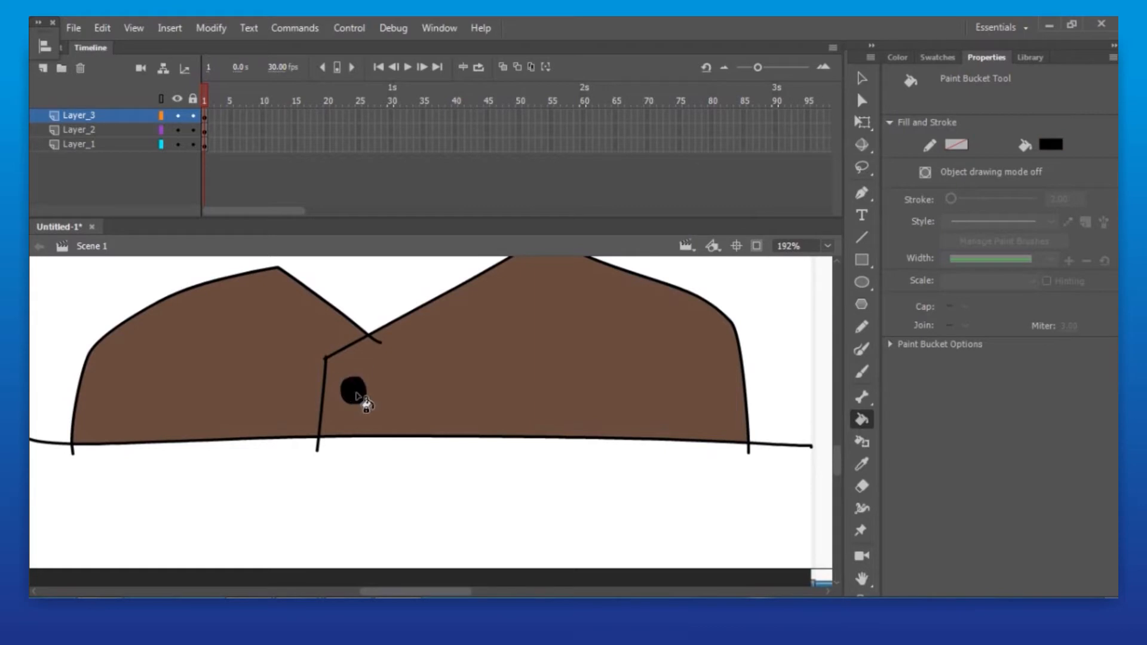
# Set the Oval tool to no stroke and a black #000000 fill for drawing in the open eye.
pyautogui.scroll(-4, 453, 458)
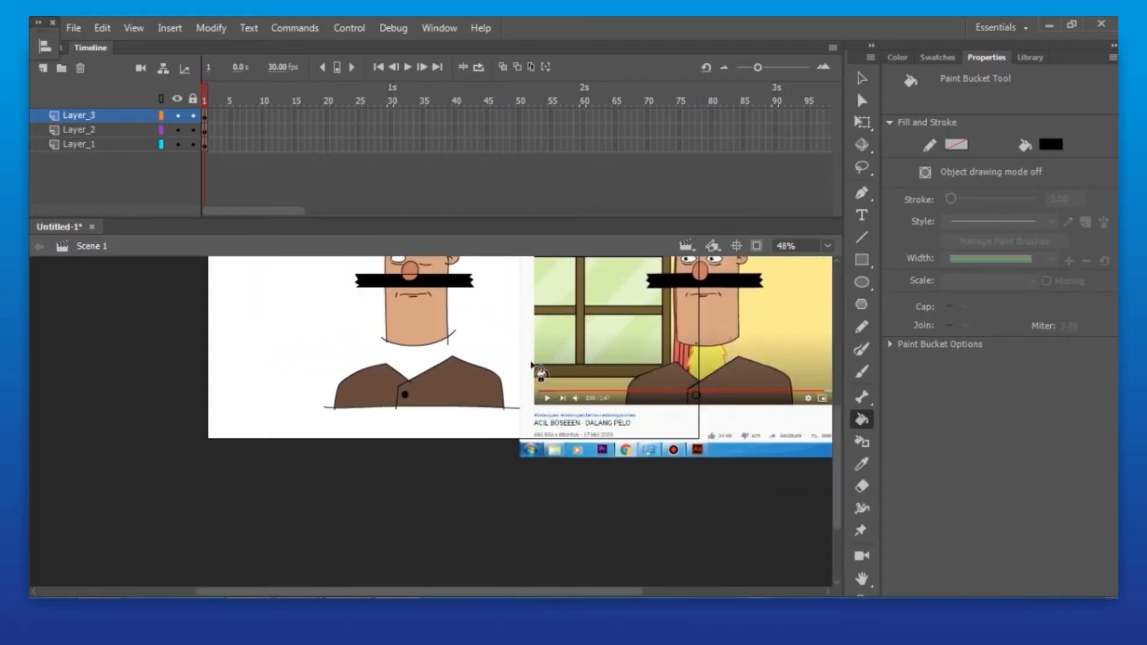
pyautogui.scroll(-1, 484, 382)
pyautogui.scroll(2, 485, 463)
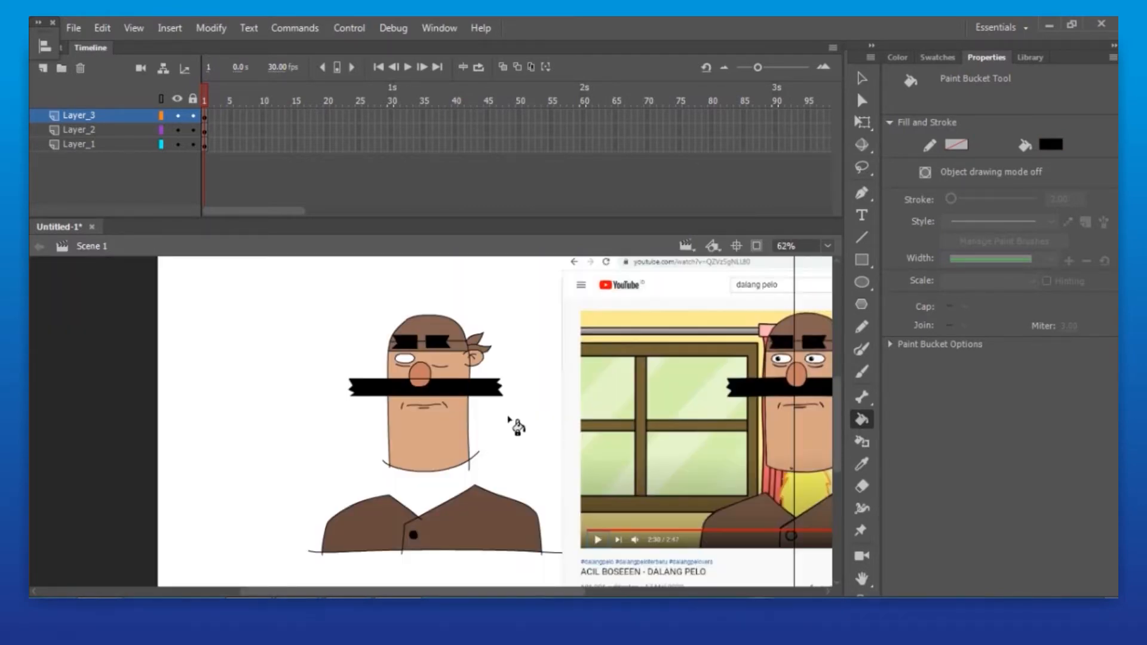
pyautogui.moveTo(362, 333); pyautogui.dragTo(491, 410)
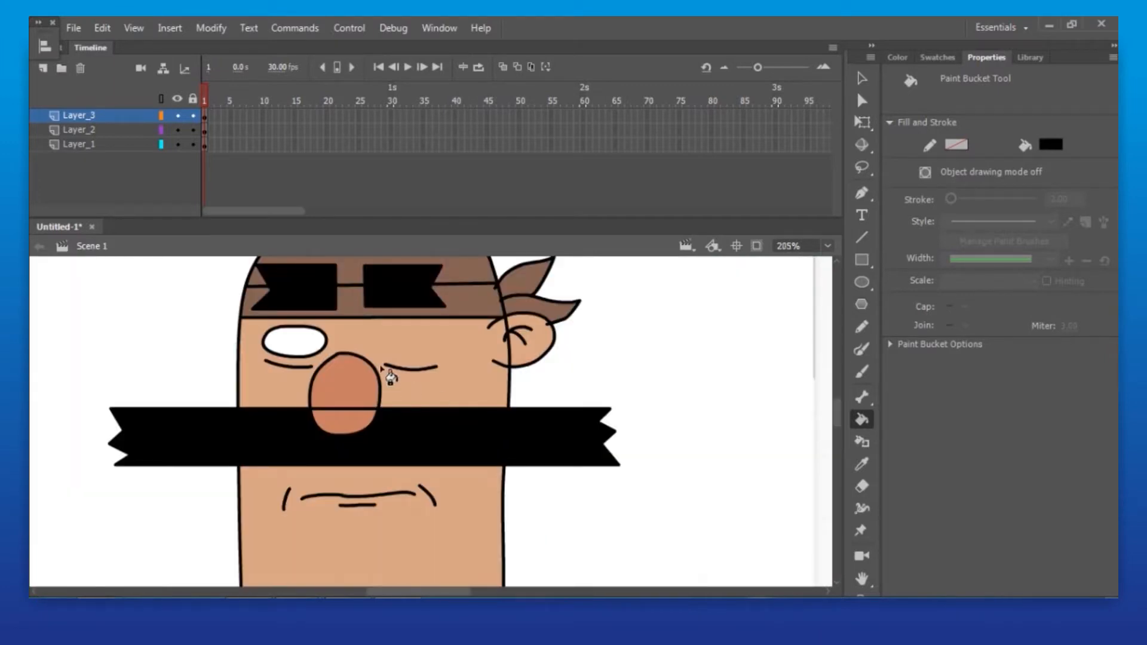
pyautogui.press('v')
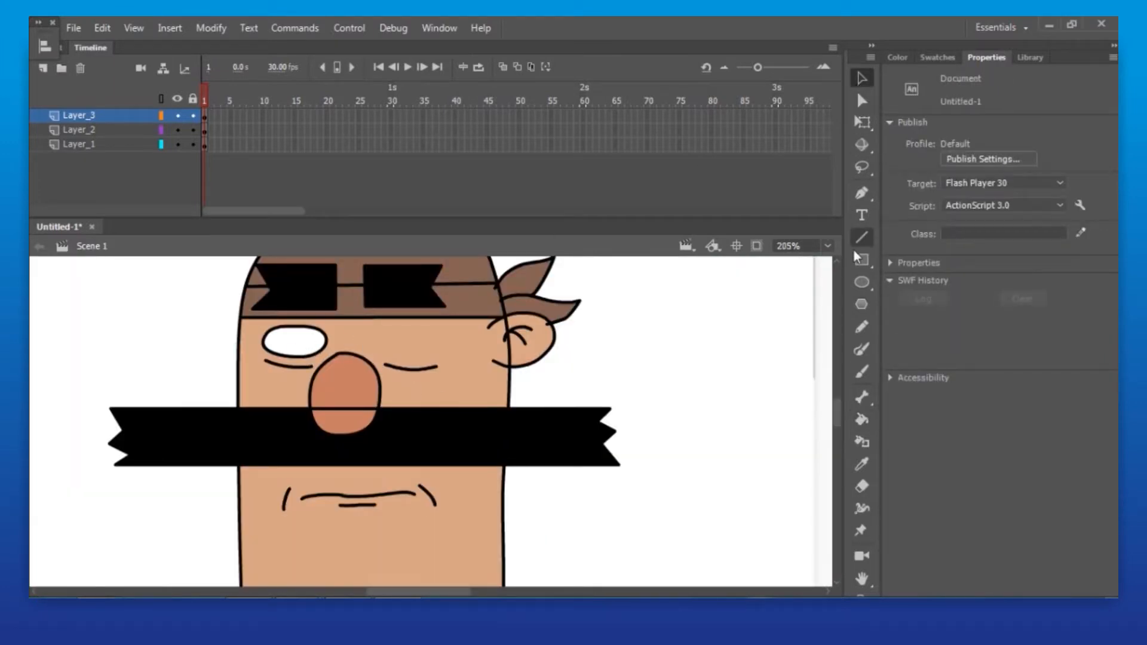
pyautogui.click(864, 285)
pyautogui.click(954, 148)
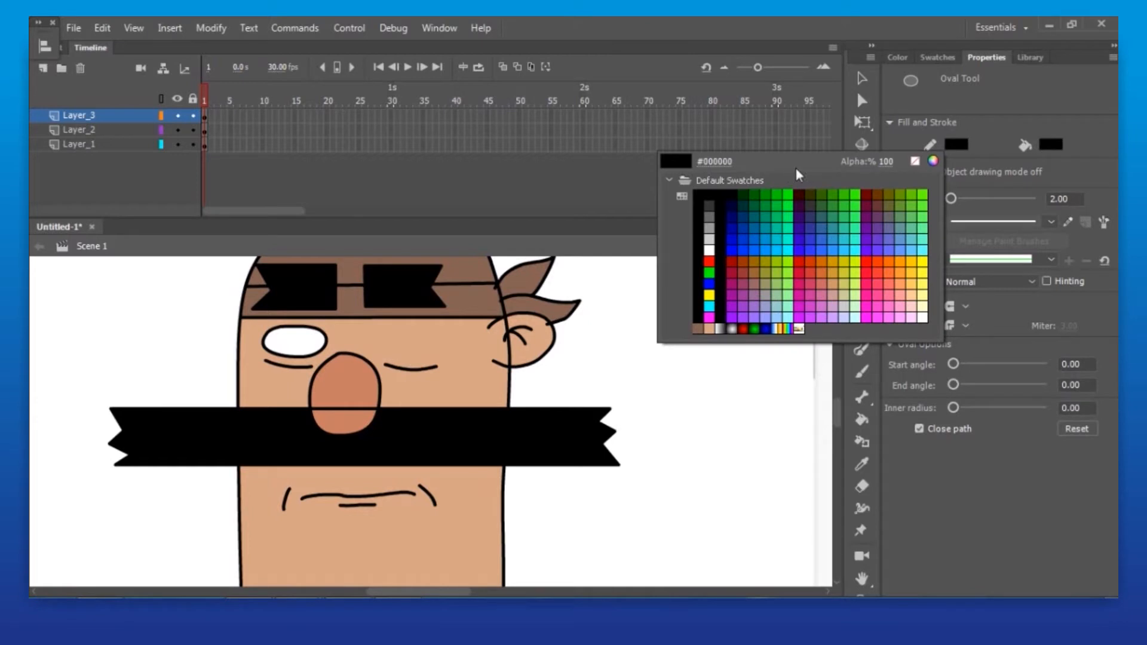
pyautogui.click(916, 161)
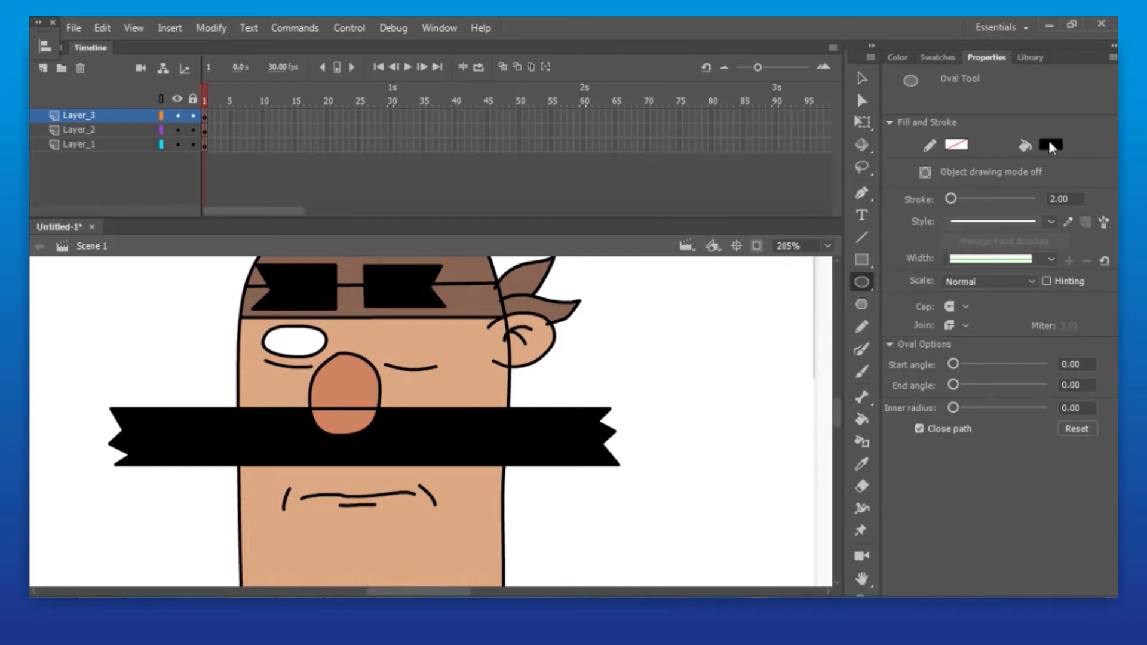
pyautogui.click(1050, 143)
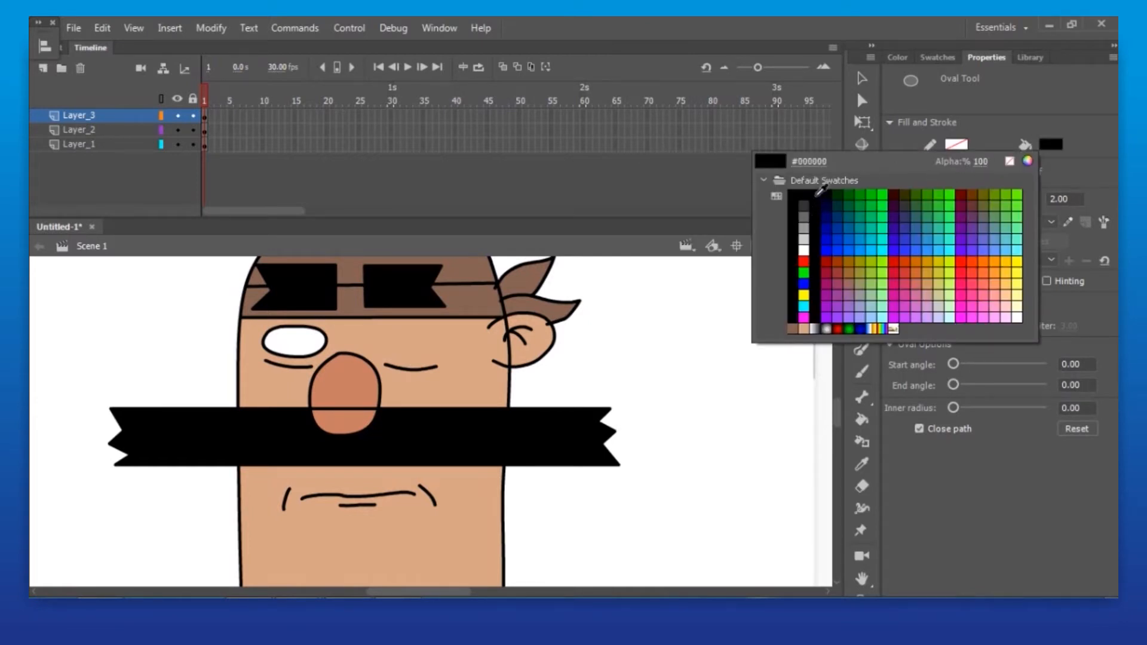
pyautogui.click(805, 195)
pyautogui.scroll(10, 280, 339)
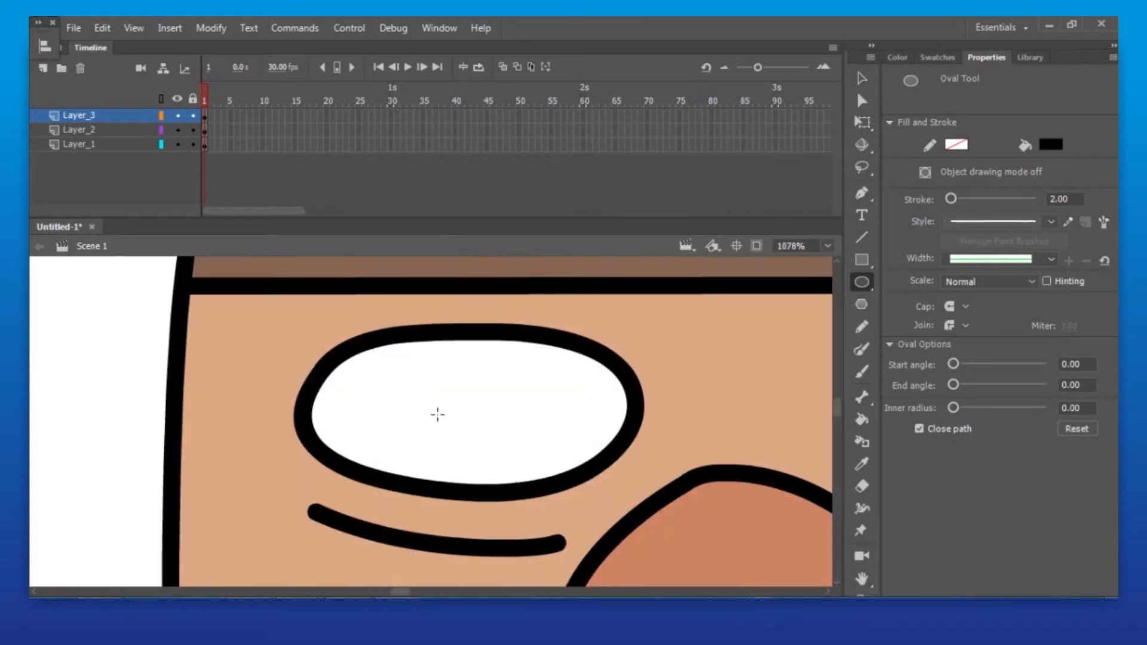
# Fill the inside of the open eye with bright green.
pyautogui.click(861, 78)
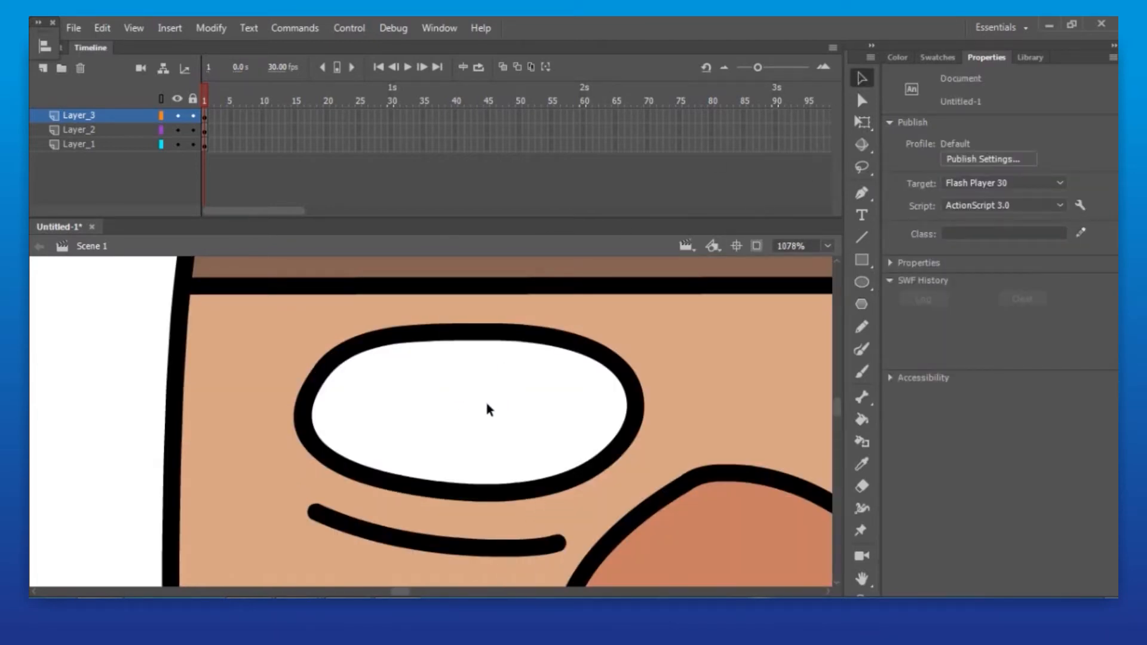
pyautogui.click(863, 419)
pyautogui.click(1051, 146)
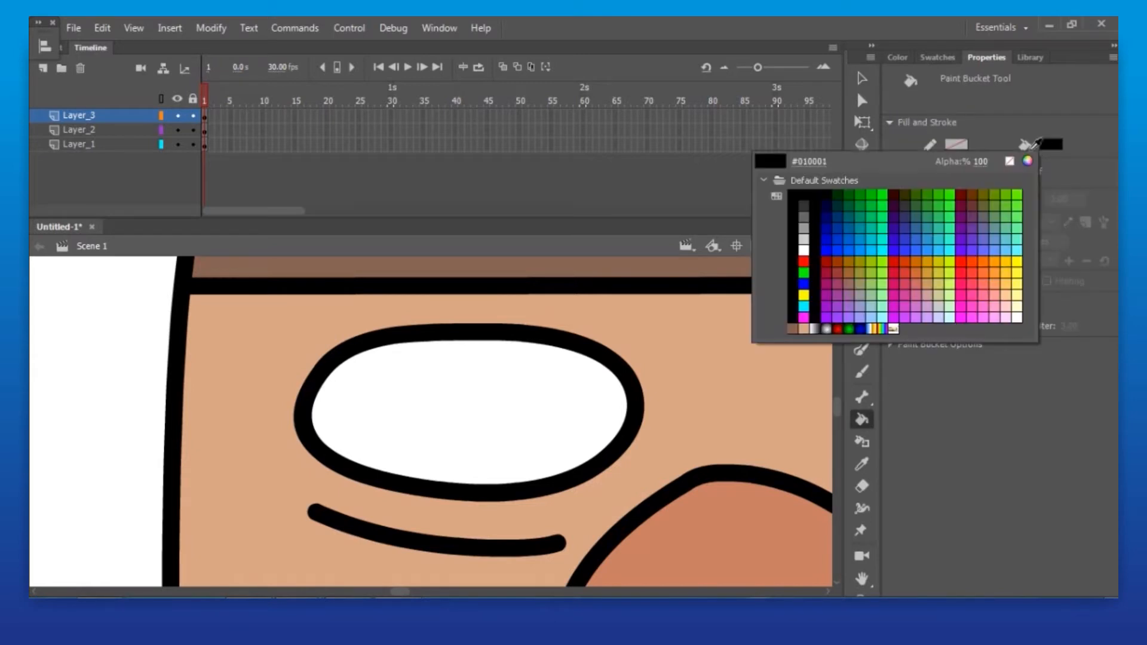
pyautogui.click(881, 195)
pyautogui.click(528, 388)
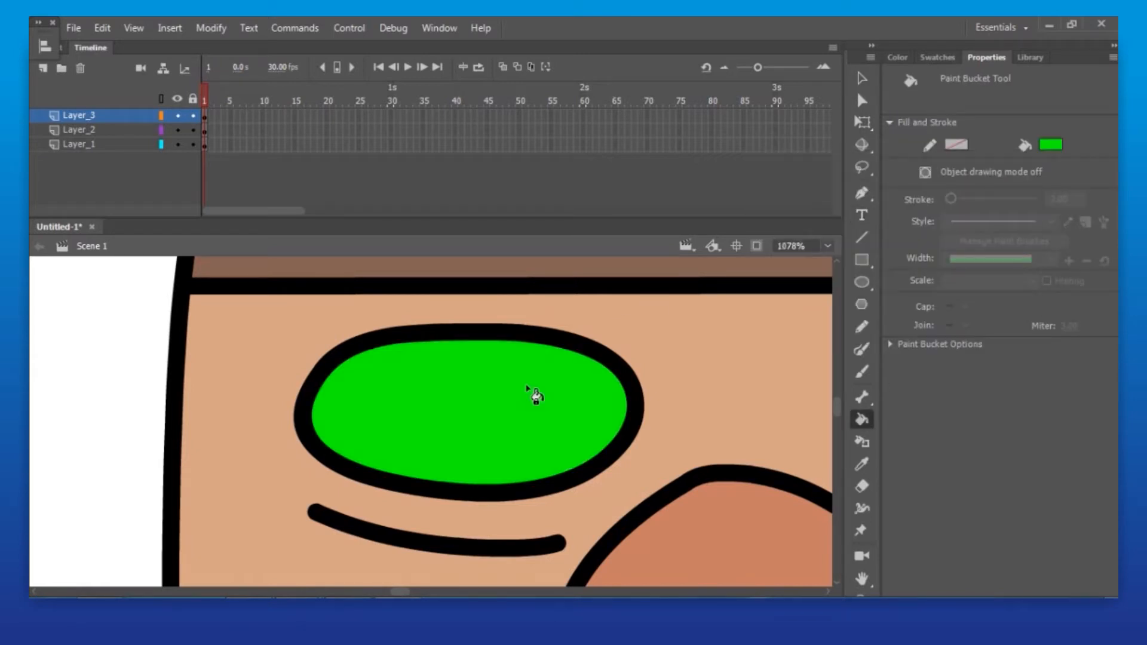
# Fill the inside of the open eye with white.
pyautogui.click(1053, 147)
pyautogui.click(789, 267)
pyautogui.click(484, 384)
pyautogui.click(862, 77)
pyautogui.moveTo(449, 409); pyautogui.dragTo(527, 383)
pyautogui.hotkey('ctrl', 'z')
pyautogui.moveTo(441, 405); pyautogui.dragTo(591, 368)
pyautogui.hotkey('ctrl', 'z')
# Draw a small black pupil circle without a stroke inside the white eye on Layer_2.
pyautogui.click(109, 311)
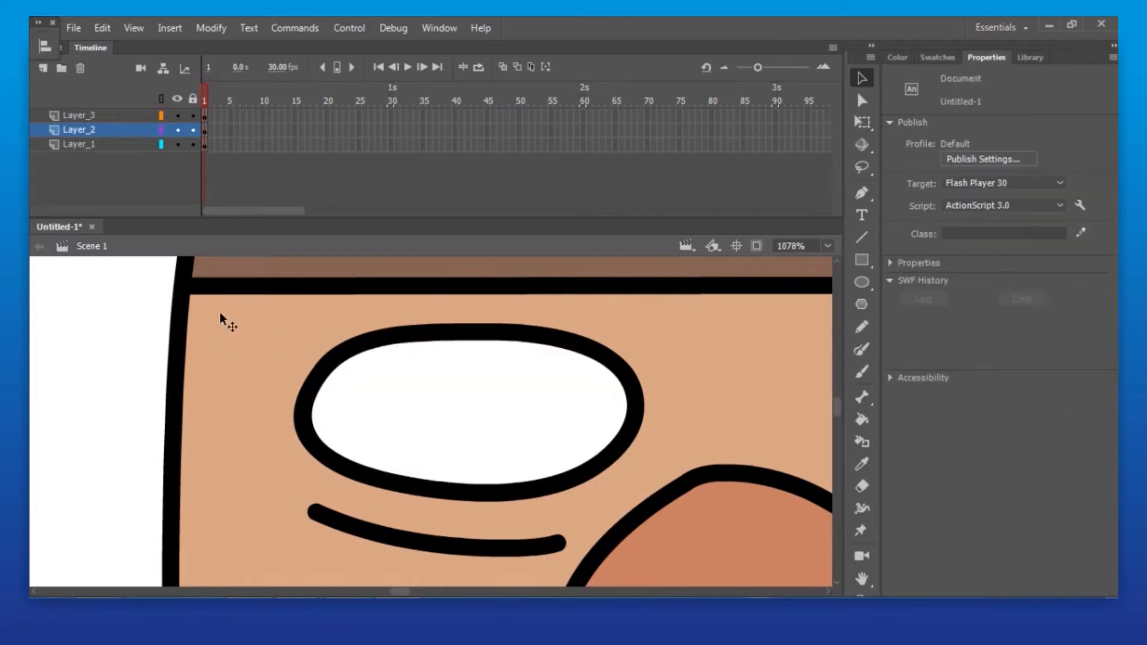
pyautogui.click(864, 284)
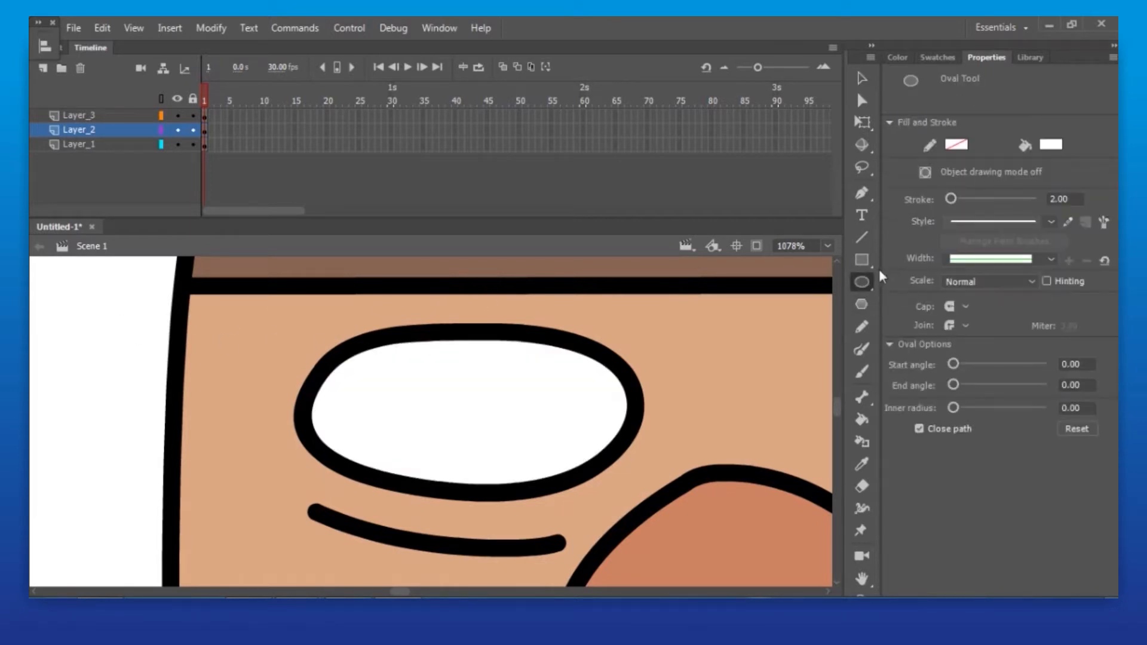
pyautogui.click(1051, 144)
pyautogui.click(817, 190)
pyautogui.moveTo(377, 387); pyautogui.dragTo(435, 442)
# Add a tiny white highlight circle to the upper part of the pupil.
pyautogui.click(1050, 148)
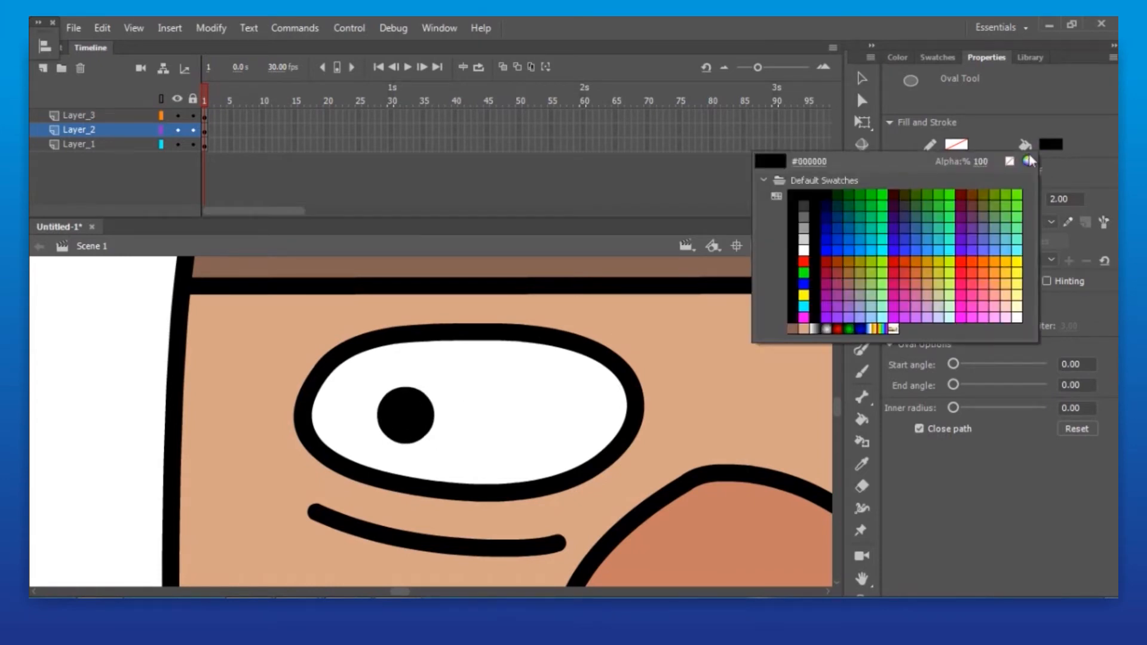
pyautogui.click(804, 250)
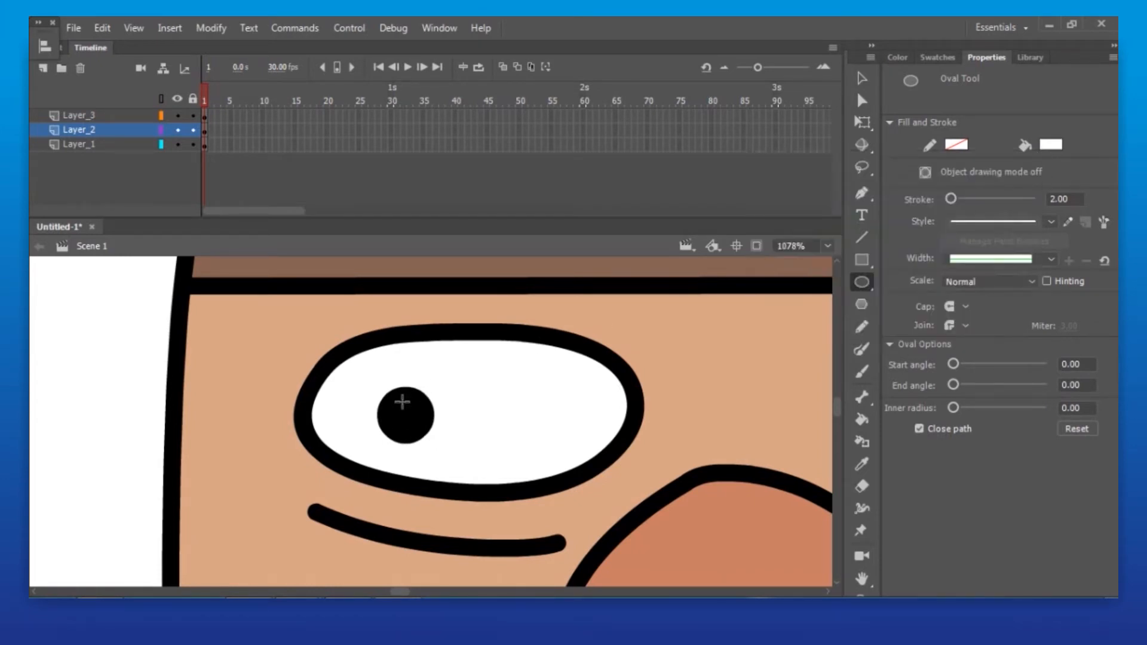
pyautogui.moveTo(408, 397); pyautogui.dragTo(423, 411)
pyautogui.keyDown('ctrl'); pyautogui.keyDown('alt'); pyautogui.click(520, 440); pyautogui.keyUp('alt'); pyautogui.keyUp('ctrl')
# Duplicate the whole eye with its outline and pupil, placing the copy above the other under-eye line.
pyautogui.click(859, 88)
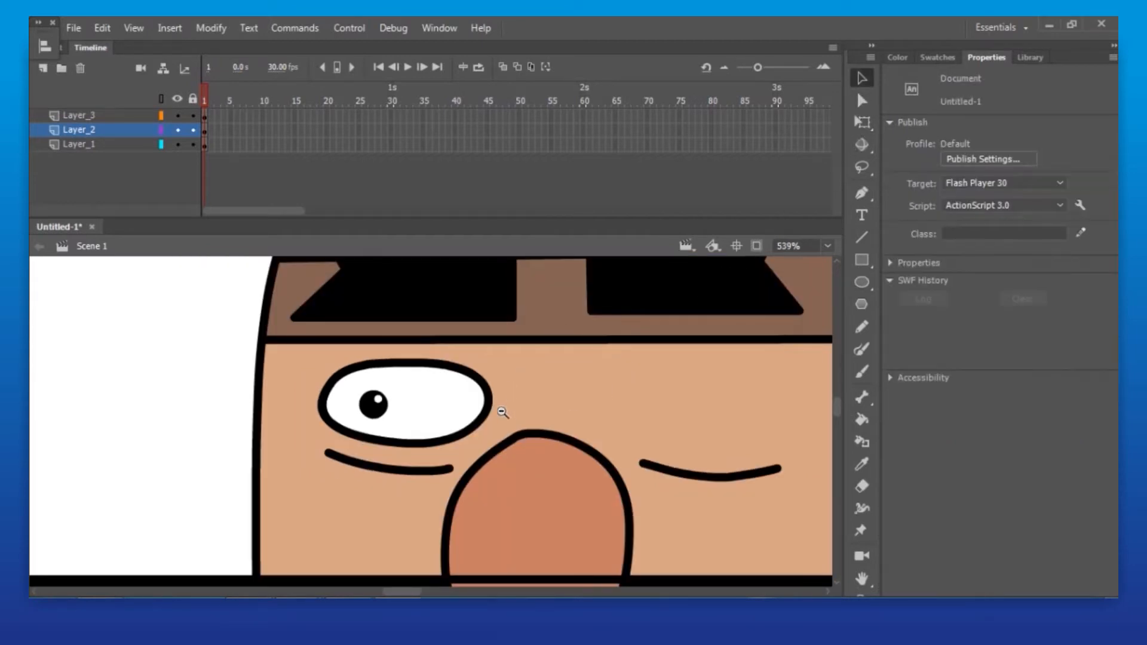
pyautogui.keyDown('ctrl'); pyautogui.keyDown('alt'); pyautogui.click(516, 427); pyautogui.keyUp('alt'); pyautogui.keyUp('ctrl')
pyautogui.keyDown('ctrl'); pyautogui.keyDown('alt'); pyautogui.click(516, 427); pyautogui.keyUp('alt'); pyautogui.keyUp('ctrl')
pyautogui.keyDown('ctrl'); pyautogui.keyDown('alt'); pyautogui.click(515, 447); pyautogui.keyUp('alt'); pyautogui.keyUp('ctrl')
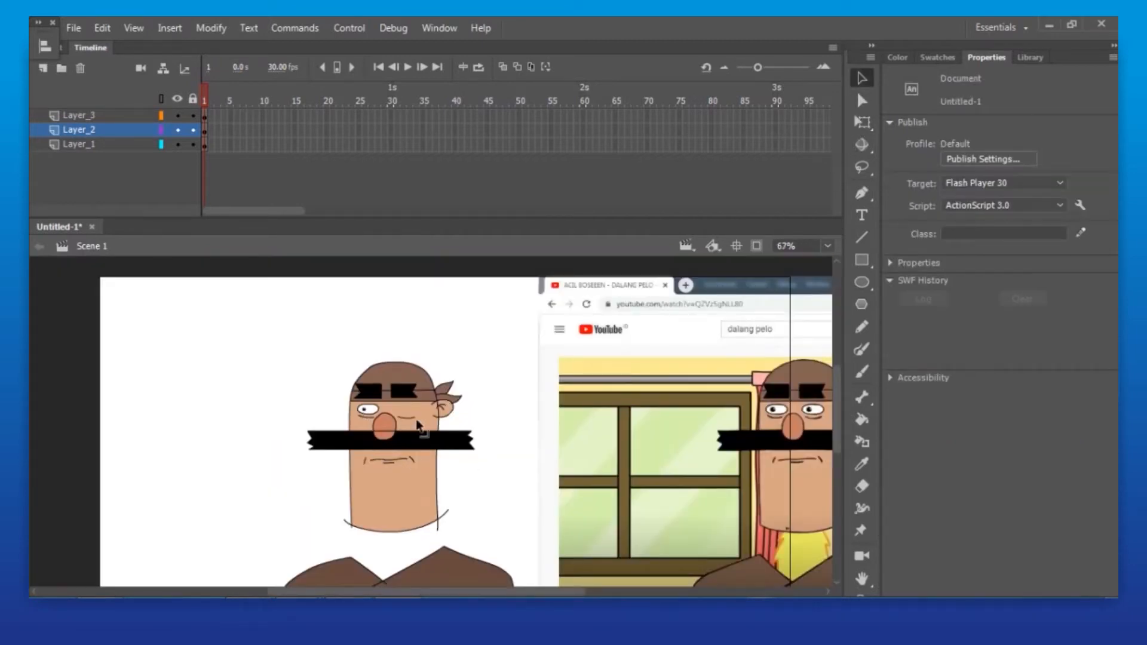
pyautogui.moveTo(329, 384); pyautogui.dragTo(413, 442)
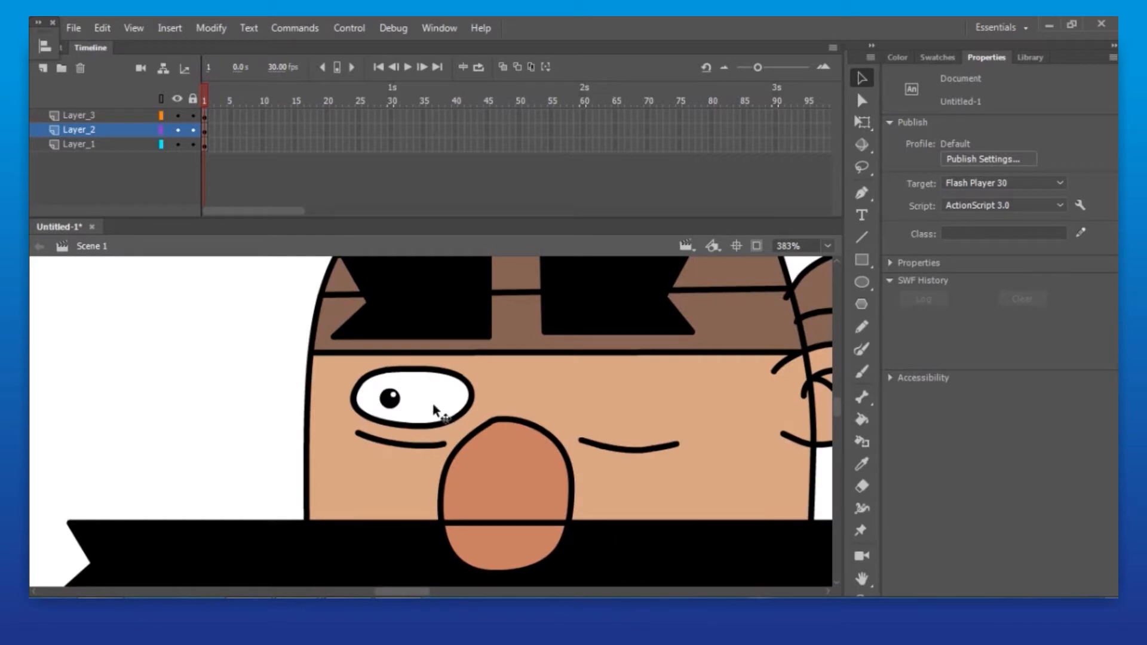
pyautogui.click(391, 398)
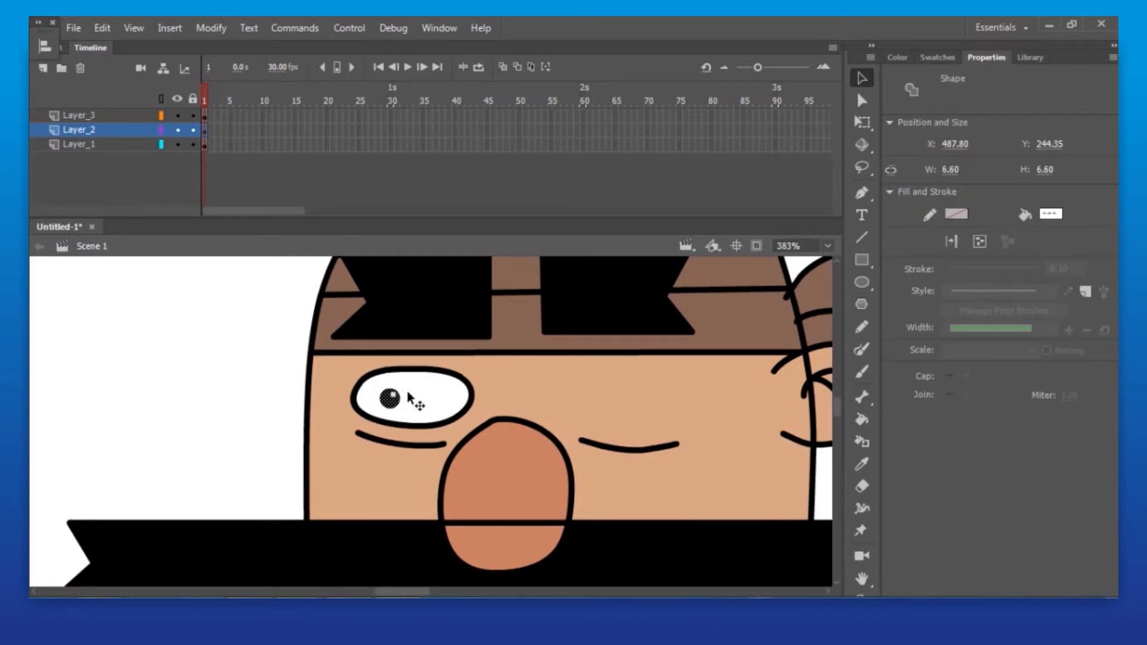
pyautogui.click(435, 379)
pyautogui.doubleClick(443, 375)
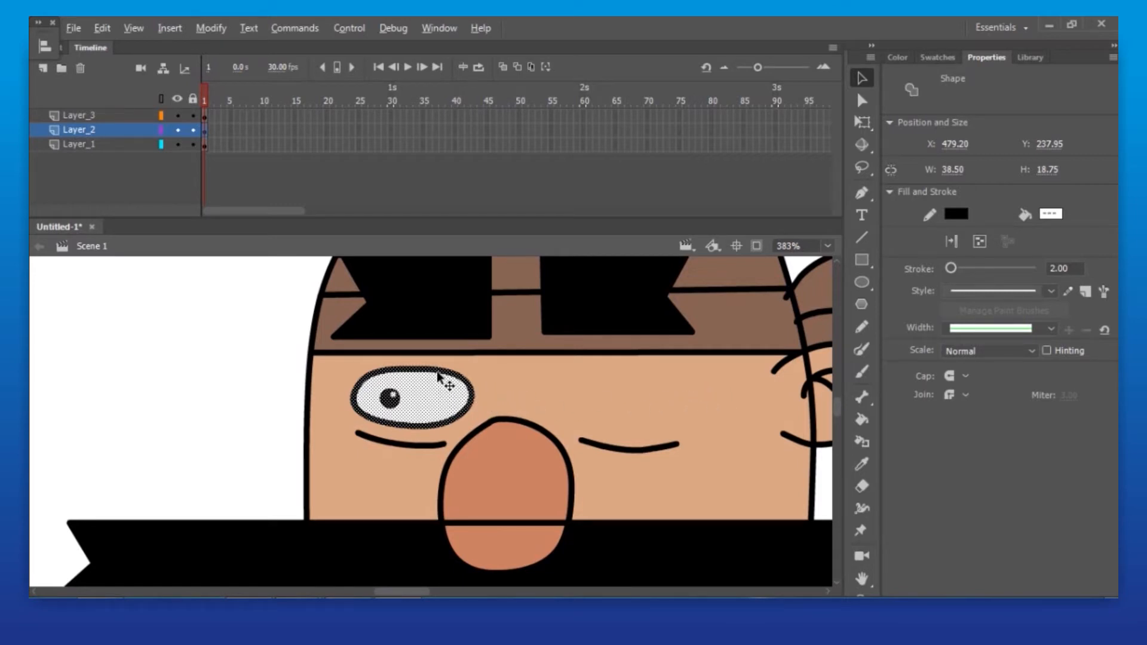
pyautogui.moveTo(534, 373); pyautogui.dragTo(670, 373)
pyautogui.click(225, 361)
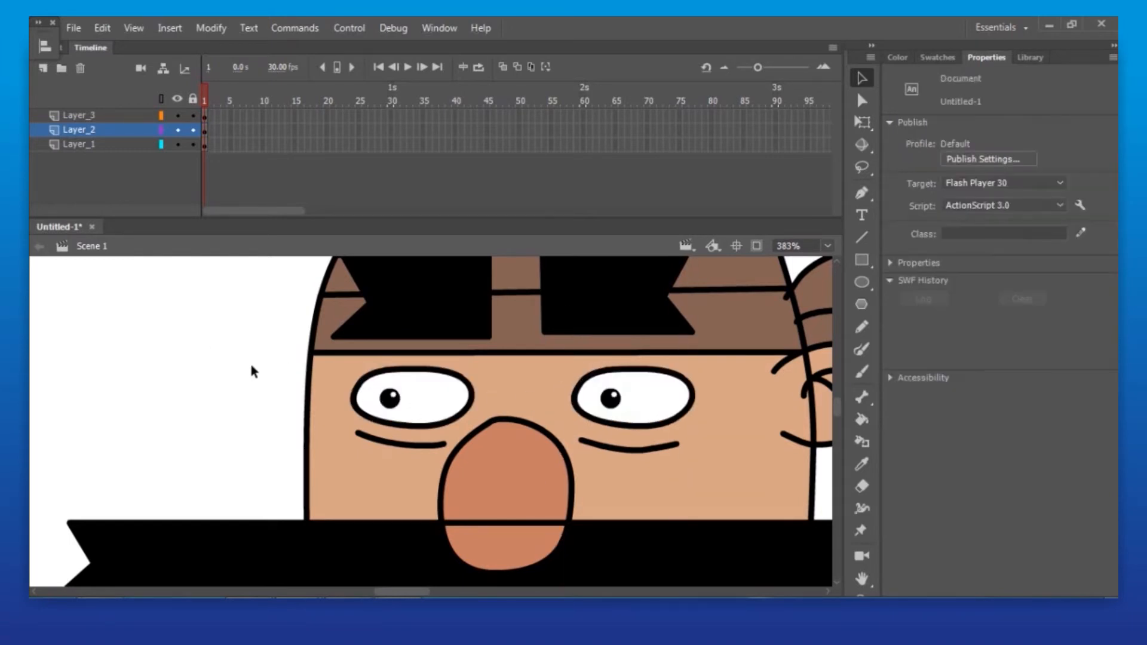
# Delete Layer_1 with the YouTube reference screenshot, keeping only the drawn character layers.
pyautogui.keyDown('ctrl'); pyautogui.keyDown('alt'); pyautogui.click(548, 463); pyautogui.keyUp('alt'); pyautogui.keyUp('ctrl')
pyautogui.keyDown('ctrl'); pyautogui.keyDown('alt'); pyautogui.click(542, 466); pyautogui.keyUp('alt'); pyautogui.keyUp('ctrl')
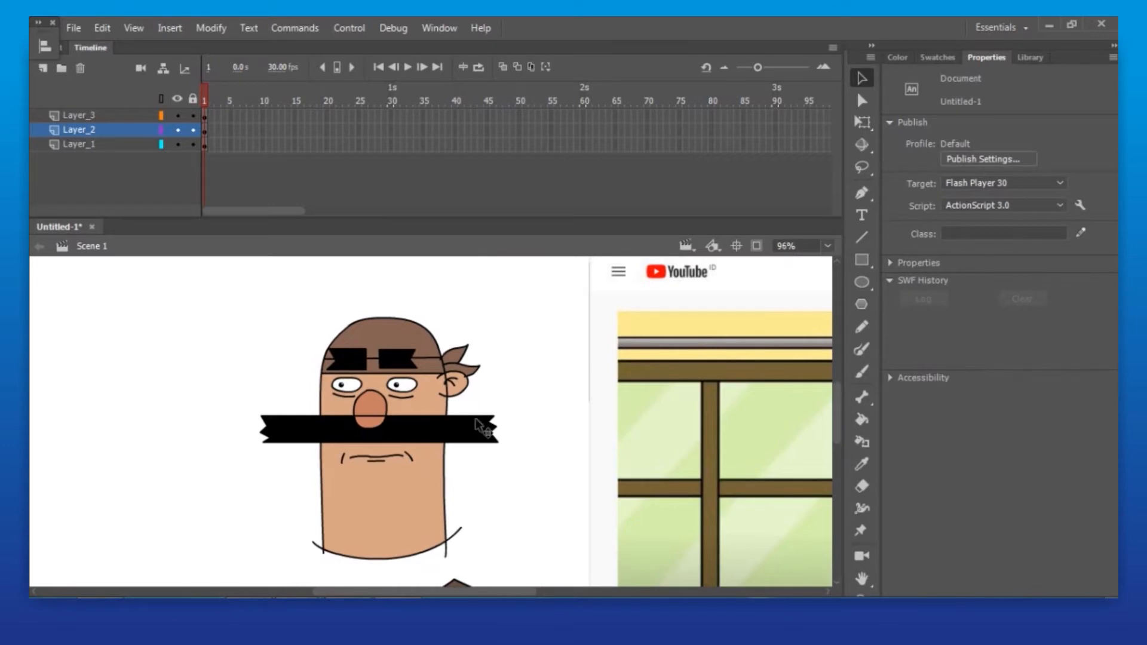
pyautogui.keyDown('ctrl'); pyautogui.keyDown('alt'); pyautogui.click(479, 469); pyautogui.keyUp('alt'); pyautogui.keyUp('ctrl')
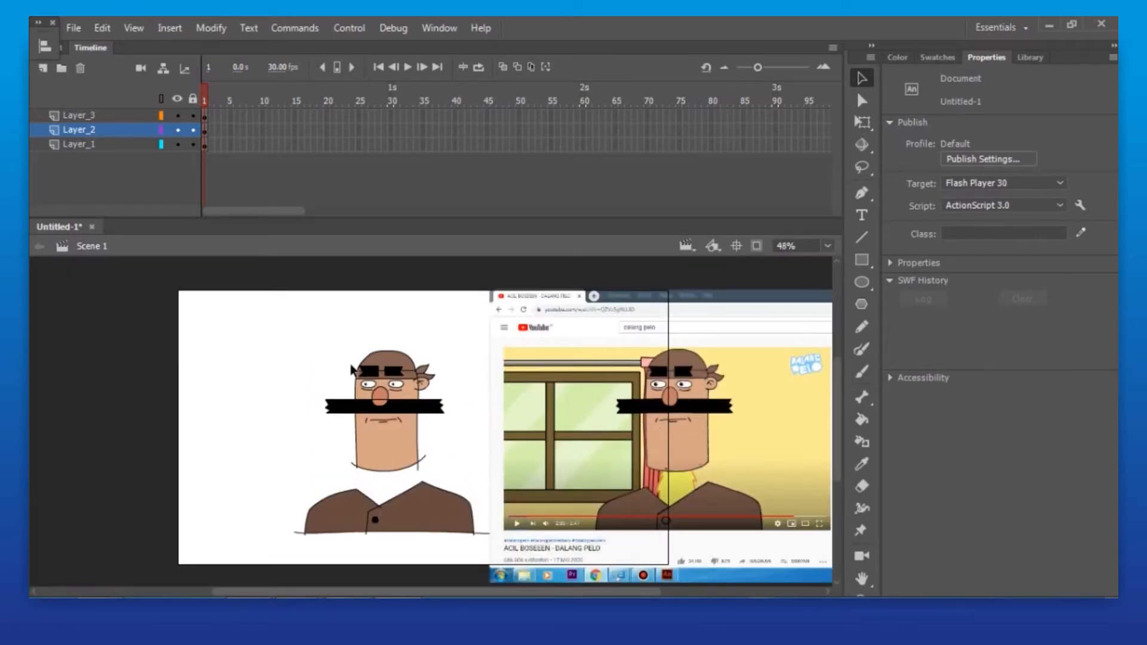
pyautogui.click(672, 476)
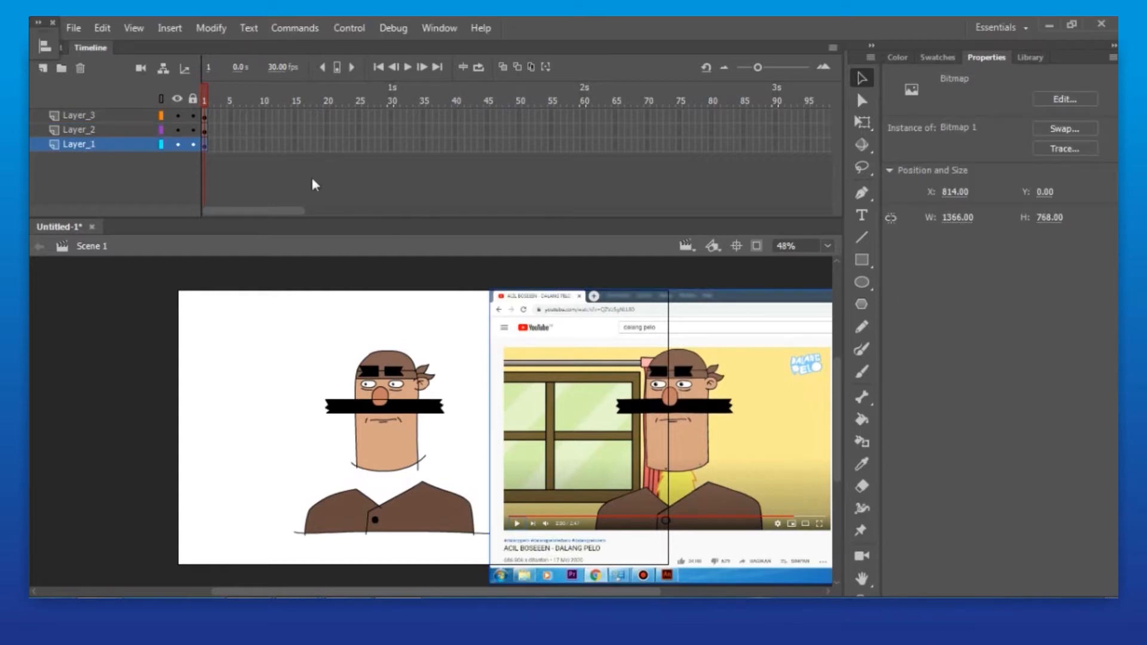
pyautogui.click(80, 66)
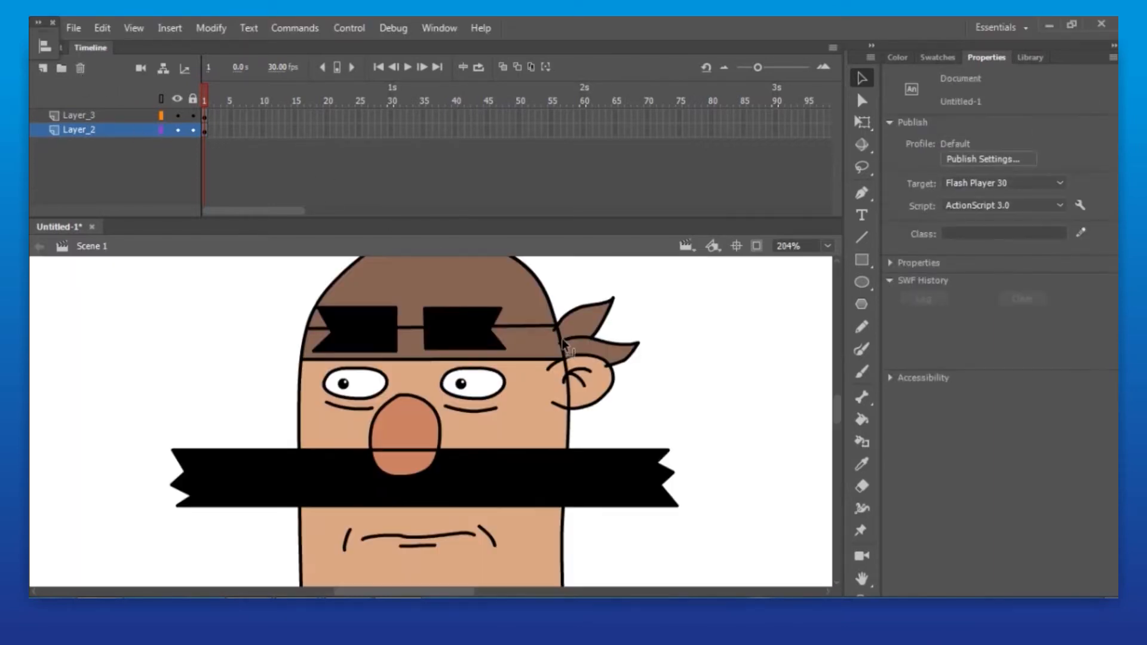
# Delete the moustache outline segment that crosses the nose.
pyautogui.moveTo(299, 382); pyautogui.dragTo(488, 507)
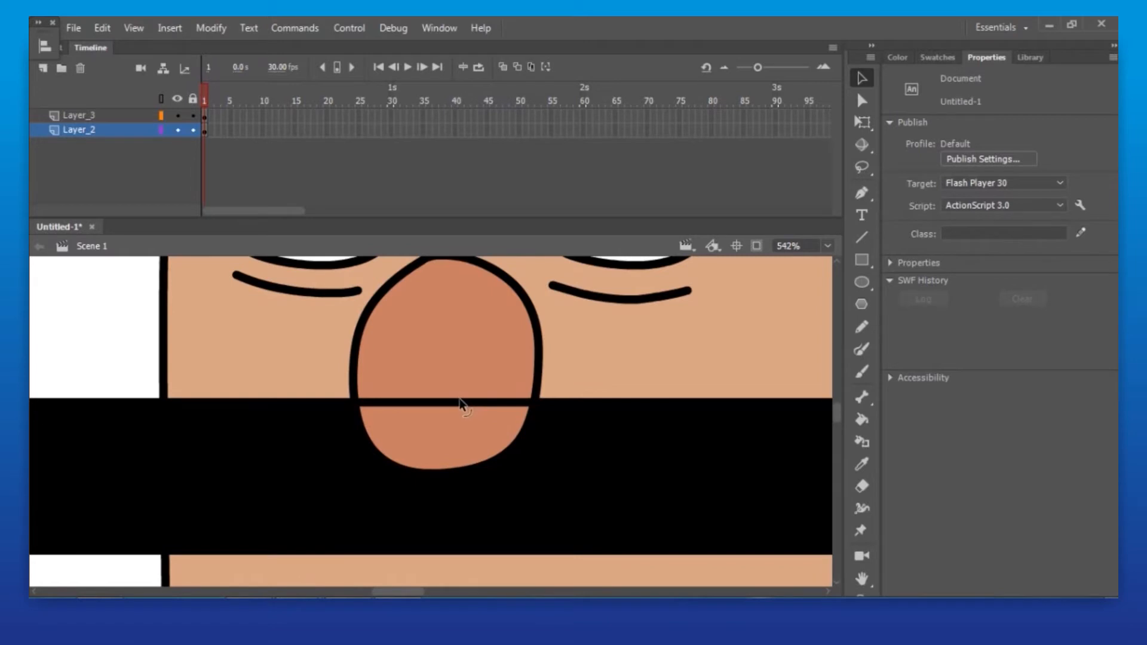
pyautogui.click(464, 405)
pyautogui.press('Delete')
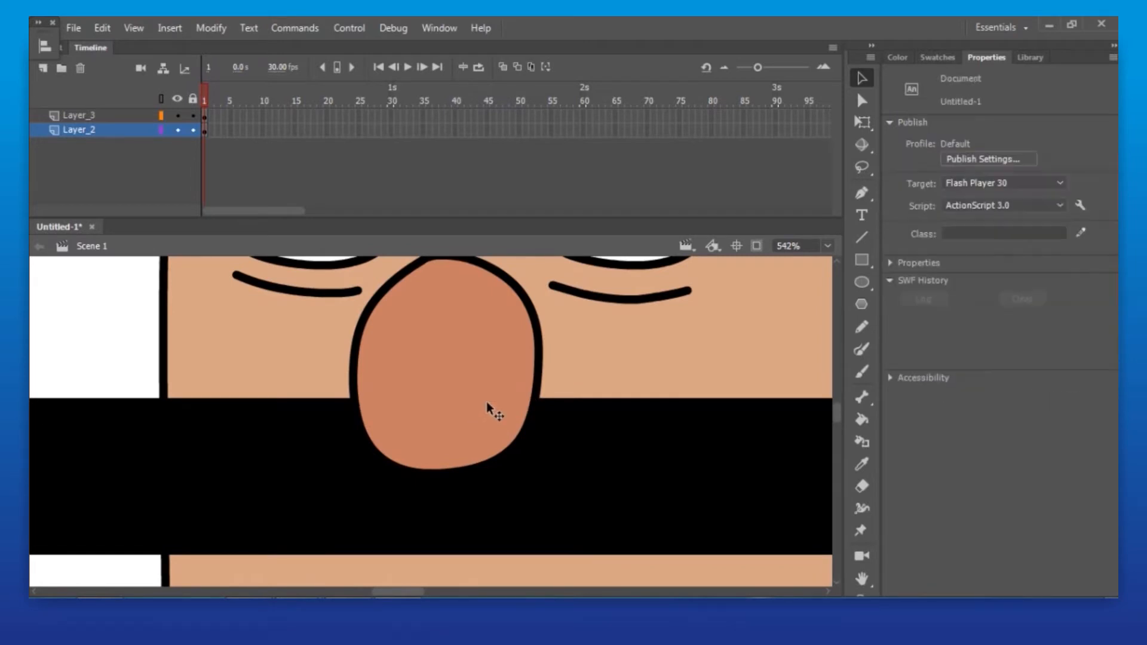
# Delete the small stroke ends overshooting where the headband tails meet the head and the ear.
pyautogui.keyDown('ctrl'); pyautogui.keyDown('alt'); pyautogui.click(550, 389); pyautogui.keyUp('alt'); pyautogui.keyUp('ctrl')
pyautogui.keyDown('ctrl'); pyautogui.keyDown('alt'); pyautogui.click(552, 388); pyautogui.keyUp('alt'); pyautogui.keyUp('ctrl')
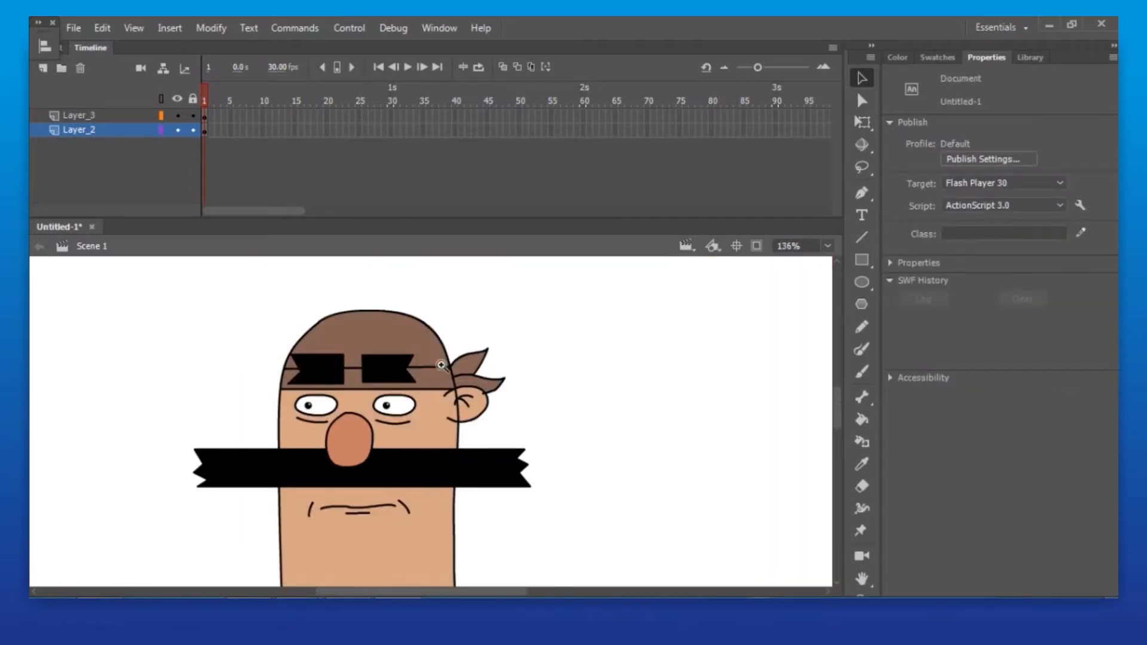
pyautogui.moveTo(404, 339); pyautogui.dragTo(494, 420)
pyautogui.click(428, 384)
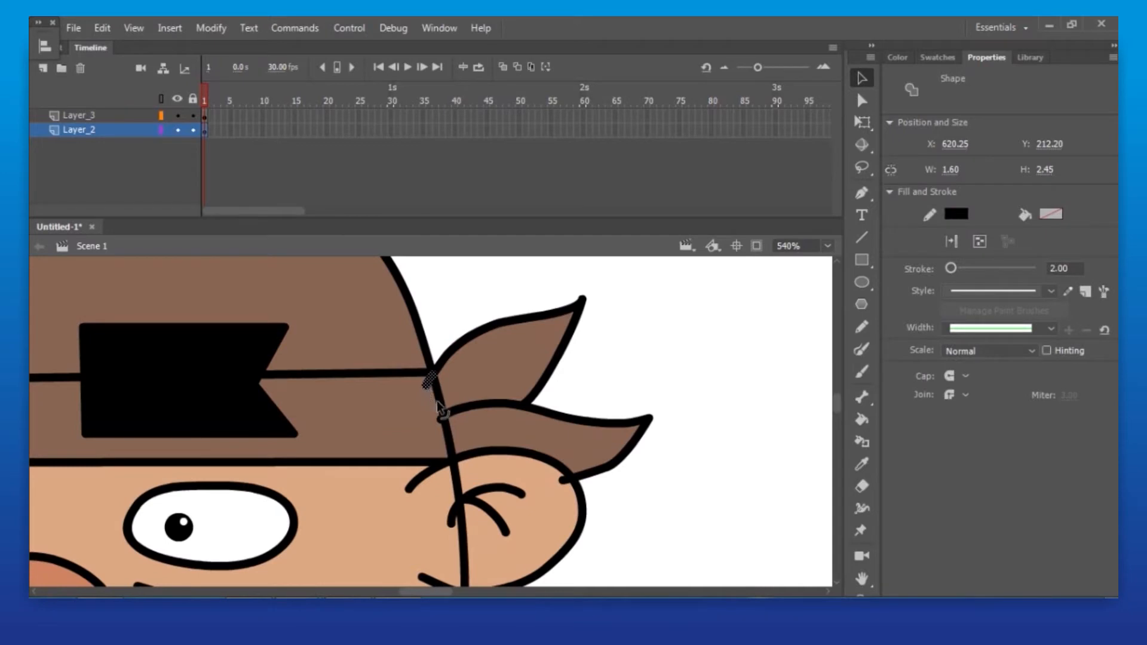
pyautogui.press('Delete')
pyautogui.click(442, 419)
pyautogui.press('Delete')
pyautogui.doubleClick(564, 482)
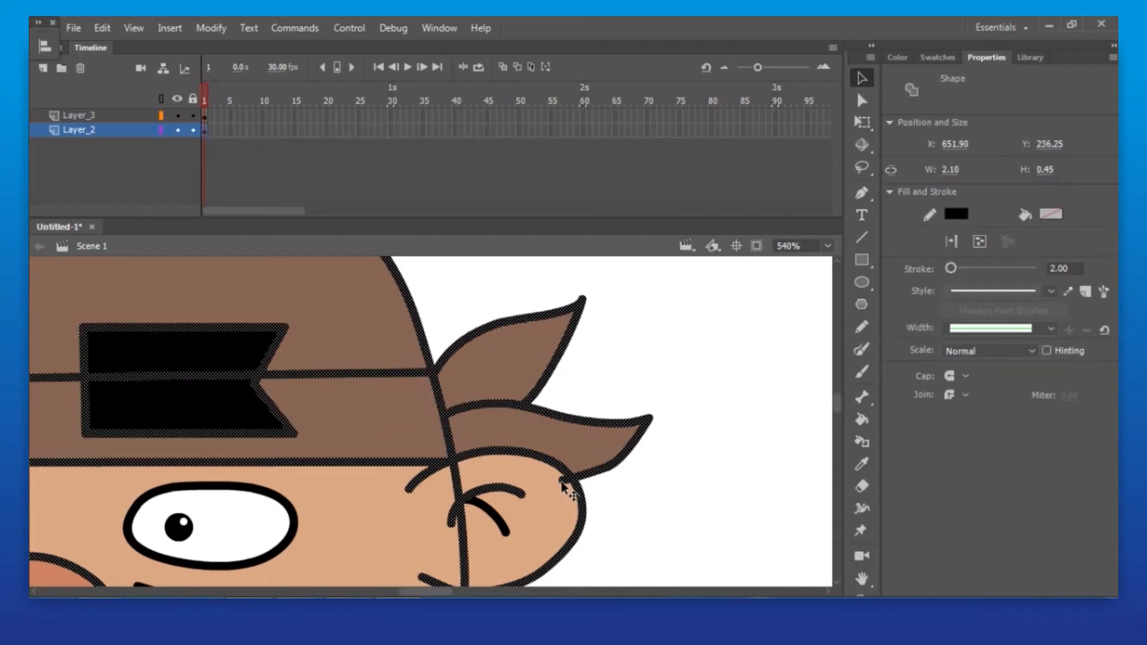
pyautogui.click(612, 483)
pyautogui.click(563, 482)
pyautogui.press('Delete')
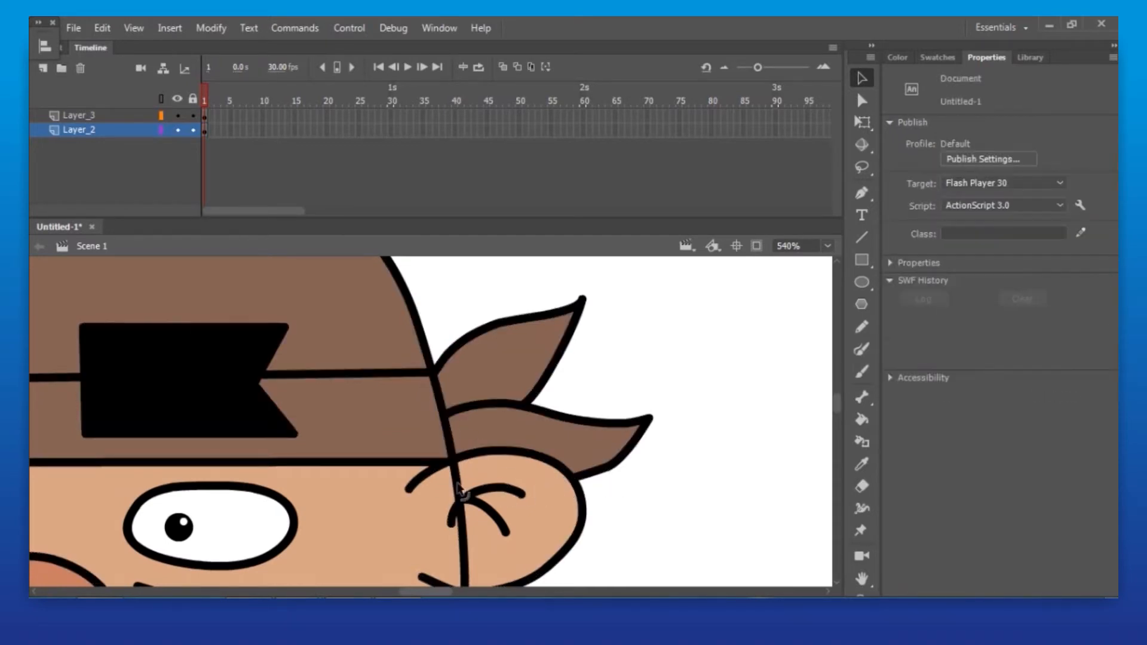
# Delete the head outline segments that run through the ear.
pyautogui.click(455, 477)
pyautogui.press('Delete')
pyautogui.click(463, 524)
pyautogui.press('Delete')
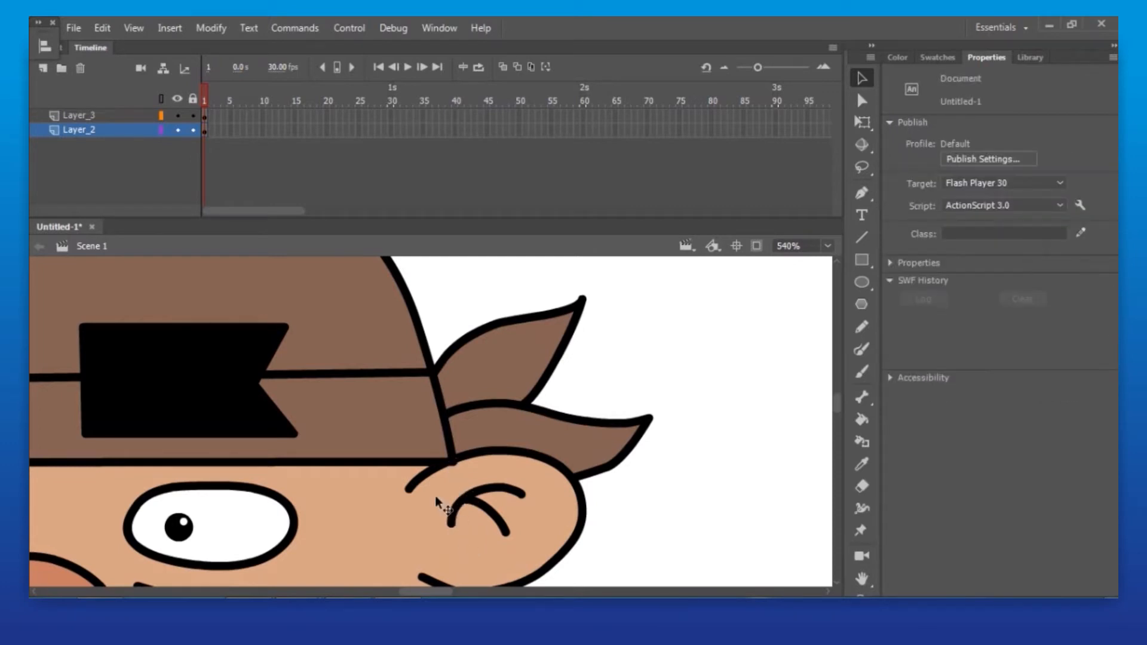
# Delete the overshooting line ends at both lower corners of the neck.
pyautogui.moveTo(437, 551); pyautogui.dragTo(517, 368)
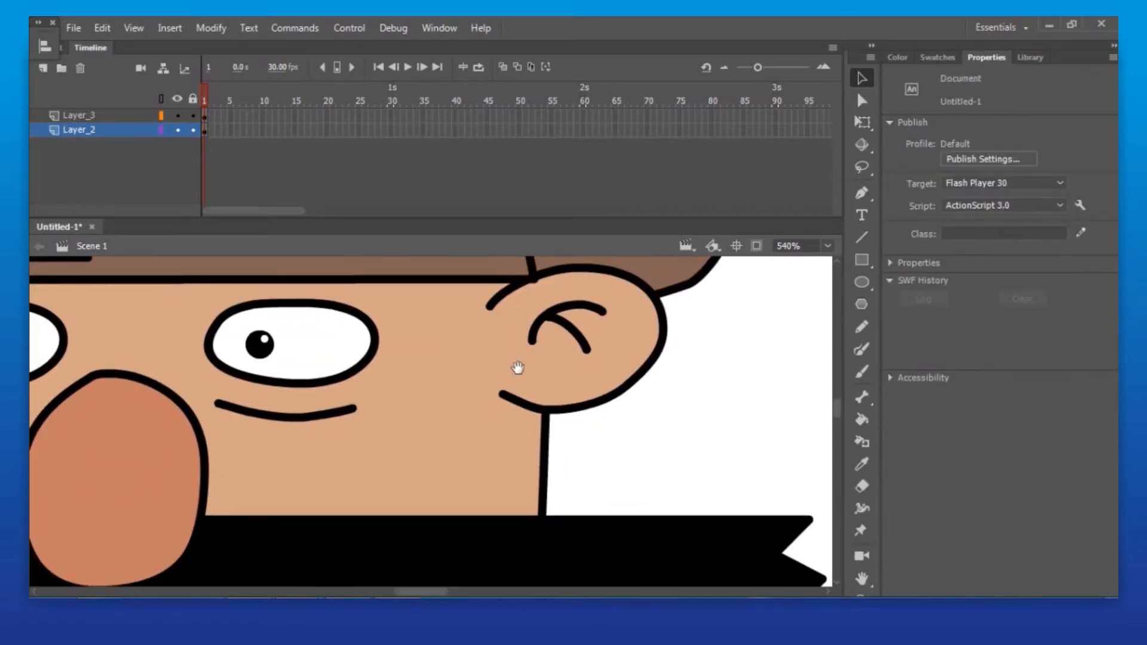
pyautogui.keyDown('ctrl'); pyautogui.keyDown('shift'); pyautogui.click(423, 466); pyautogui.keyUp('shift'); pyautogui.keyUp('ctrl')
pyautogui.keyDown('ctrl'); pyautogui.keyDown('shift'); pyautogui.click(423, 466); pyautogui.keyUp('shift'); pyautogui.keyUp('ctrl')
pyautogui.keyDown('ctrl'); pyautogui.keyDown('shift'); pyautogui.click(423, 466); pyautogui.keyUp('shift'); pyautogui.keyUp('ctrl')
pyautogui.moveTo(438, 479); pyautogui.dragTo(473, 512)
pyautogui.click(486, 376)
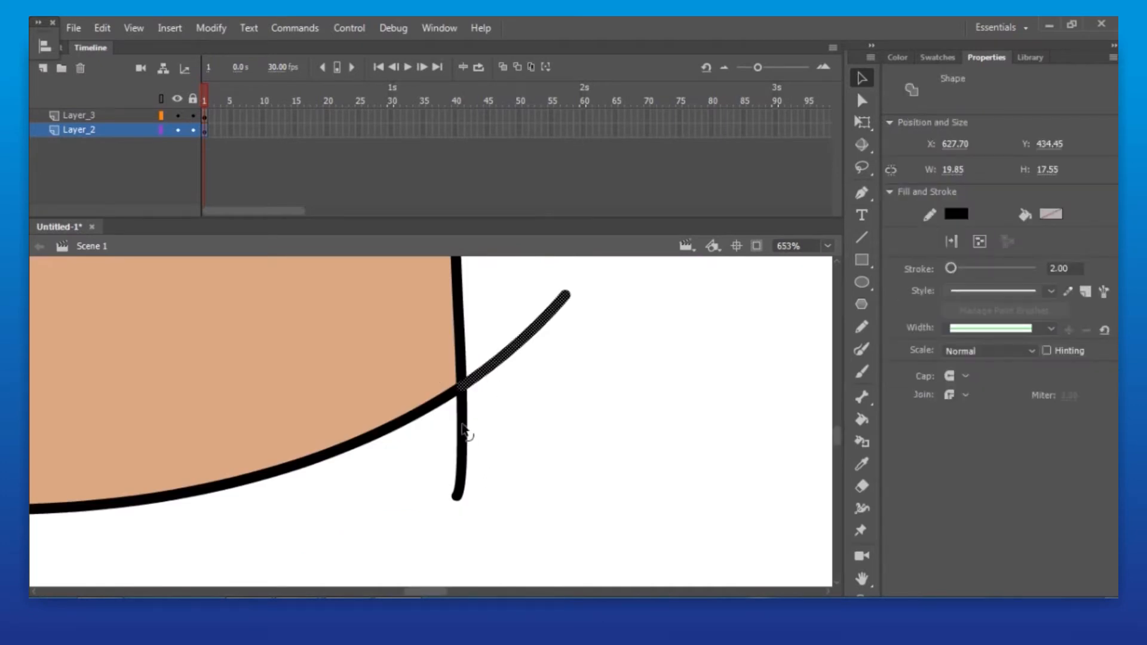
pyautogui.press('Delete')
pyautogui.click(463, 431)
pyautogui.press('Delete')
pyautogui.keyDown('ctrl'); pyautogui.keyDown('shift'); pyautogui.click(309, 419); pyautogui.keyUp('shift'); pyautogui.keyUp('ctrl')
pyautogui.keyDown('ctrl'); pyautogui.keyDown('shift'); pyautogui.click(309, 419); pyautogui.keyUp('shift'); pyautogui.keyUp('ctrl')
pyautogui.click(329, 439)
pyautogui.press('Delete')
# Trim the stroke ends that extend past the jacket's bottom corners and below its front seam.
pyautogui.click(410, 575)
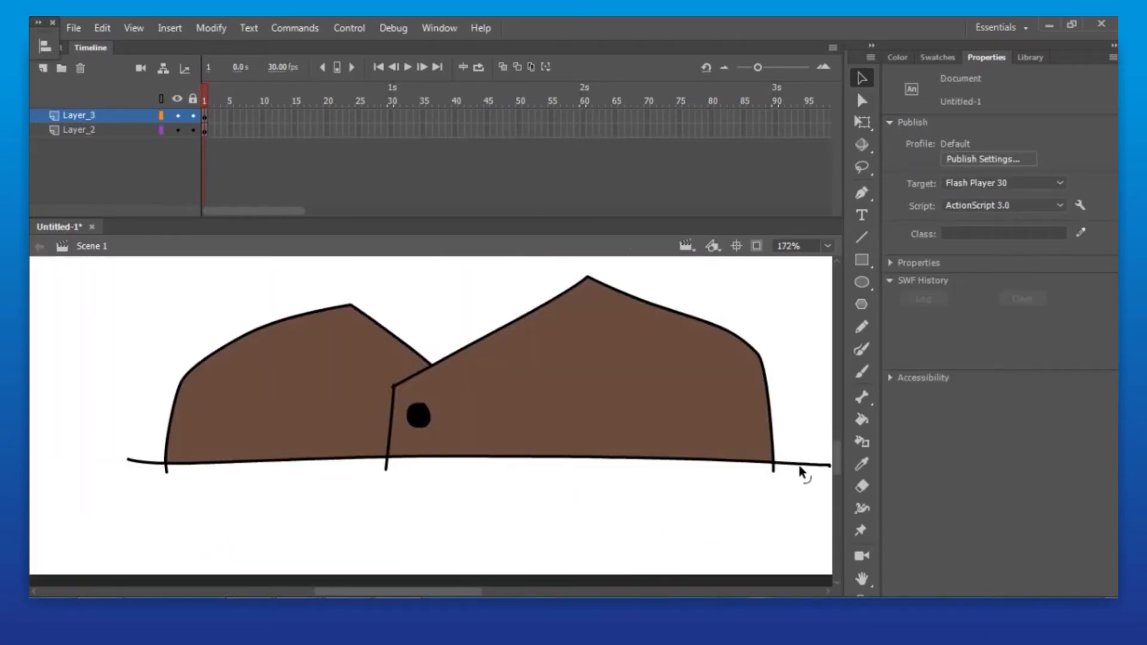
pyautogui.click(386, 464)
pyautogui.press('Delete')
pyautogui.click(148, 462)
pyautogui.press('Delete')
pyautogui.click(166, 468)
pyautogui.press('Delete')
# Group all the head artwork into one group and all the jacket artwork into another.
pyautogui.keyDown('ctrl'); pyautogui.keyDown('shift'); pyautogui.click(432, 482); pyautogui.keyUp('shift'); pyautogui.keyUp('ctrl')
pyautogui.moveTo(313, 300); pyautogui.dragTo(523, 447)
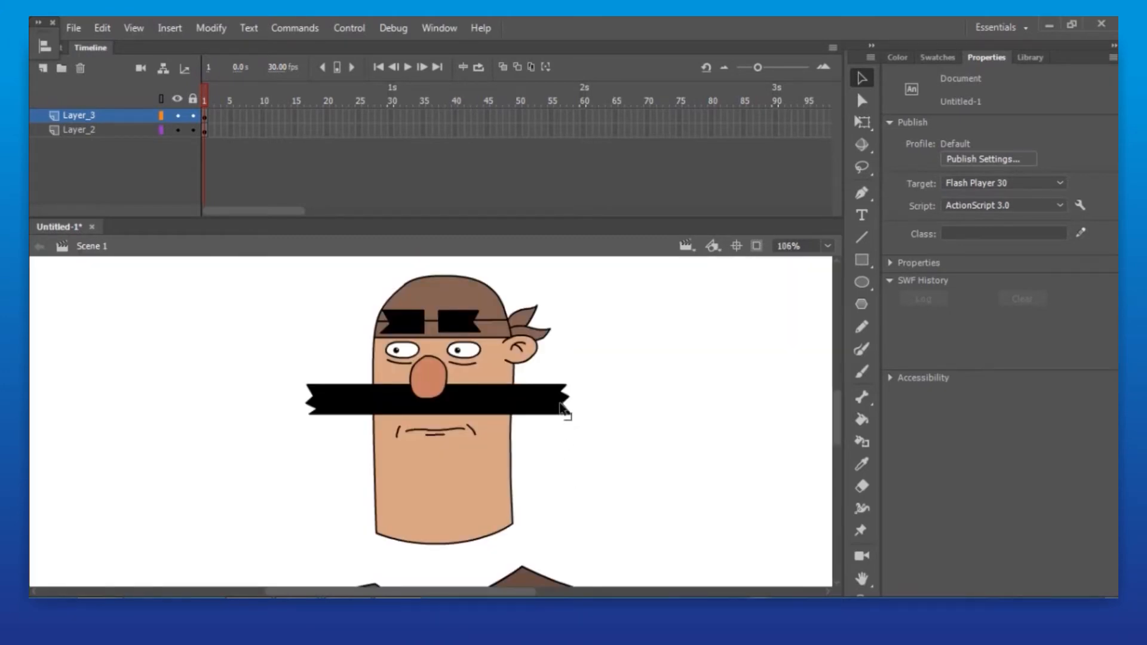
pyautogui.click(484, 490)
pyautogui.press('v')
pyautogui.moveTo(505, 287); pyautogui.dragTo(325, 452)
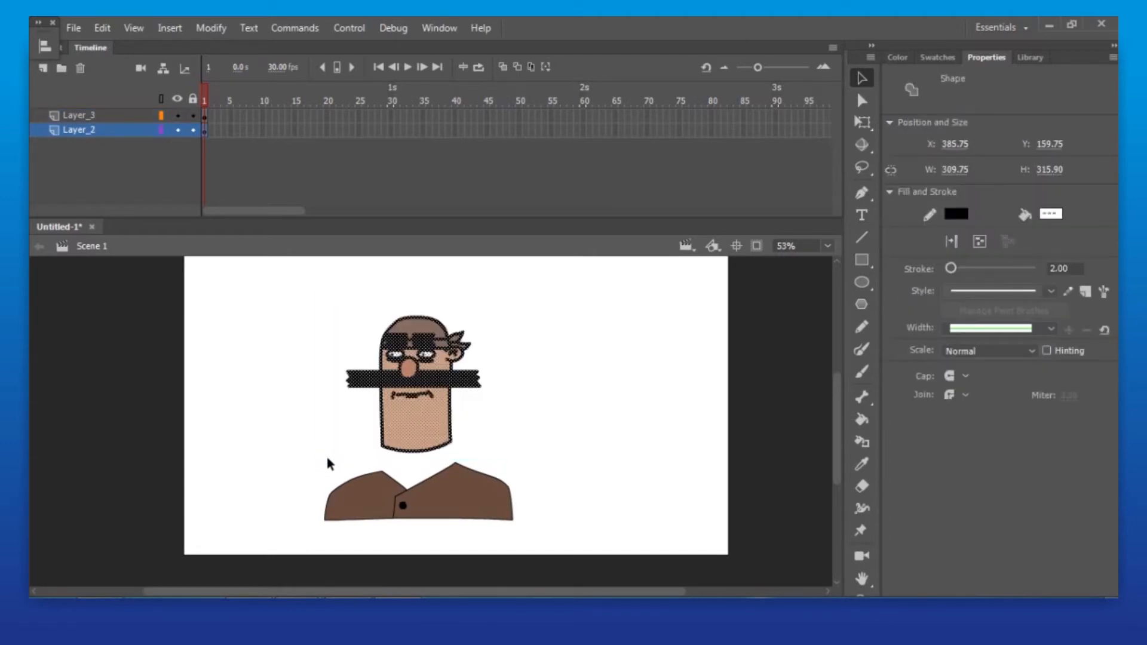
pyautogui.hotkey('ctrl', 'g')
pyautogui.moveTo(565, 438); pyautogui.dragTo(312, 535)
pyautogui.hotkey('ctrl', 'g')
# Move the head group down and slightly right so the neck sits behind the jacket collar.
pyautogui.click(562, 400)
pyautogui.click(433, 367)
pyautogui.click(511, 386)
pyautogui.hotkey('ctrl', 'space')
pyautogui.moveTo(254, 413); pyautogui.dragTo(530, 548)
pyautogui.moveTo(507, 318); pyautogui.dragTo(494, 395)
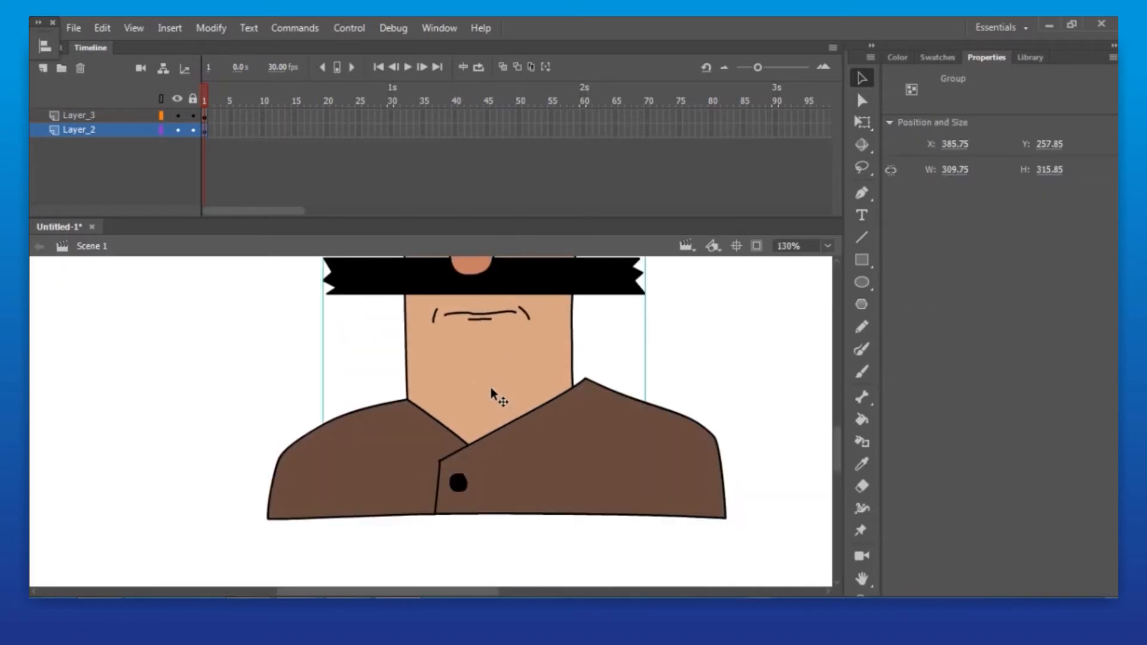
pyautogui.hotkey('ctrl', '-')
pyautogui.moveTo(466, 349); pyautogui.dragTo(477, 359)
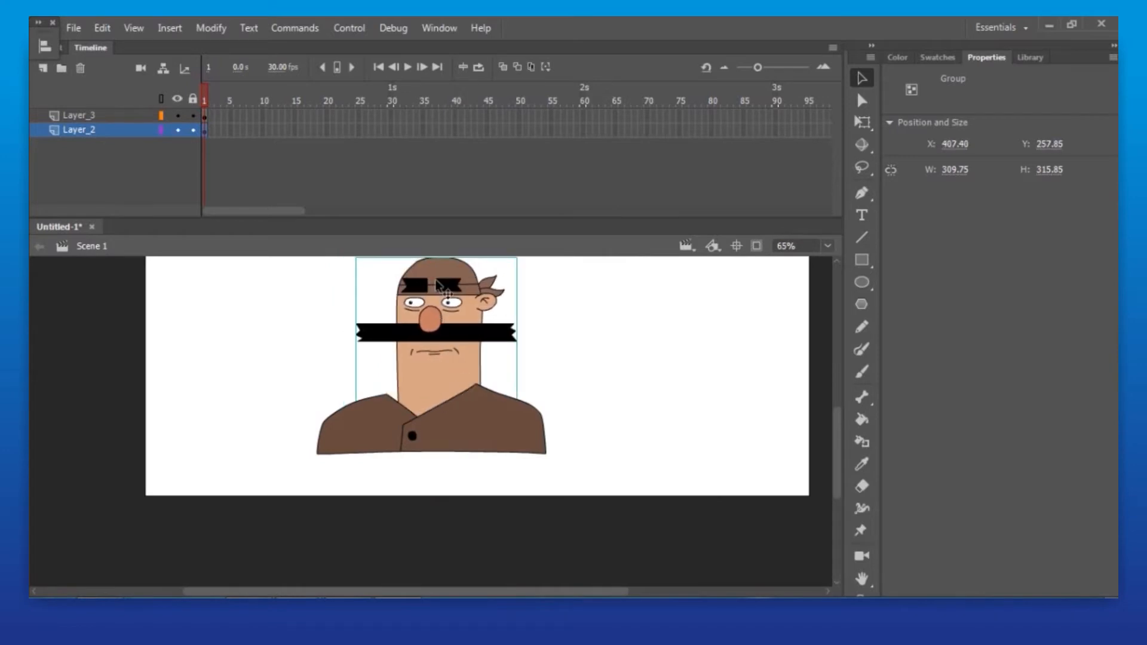
# Rename Layer_2, which holds the head, as Kepala.
pyautogui.click(77, 130)
pyautogui.doubleClick(77, 130)
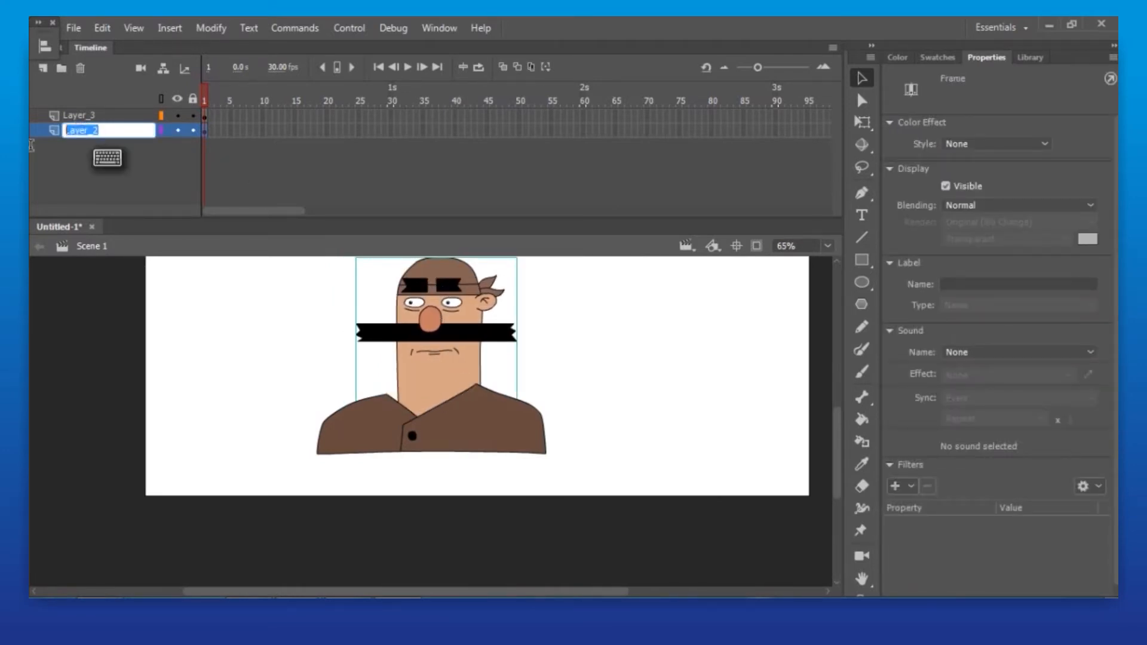
pyautogui.write('Keoaa')
pyautogui.press('BackSpace')
pyautogui.press('BackSpace')
pyautogui.press('BackSpace')
pyautogui.write('pala')
pyautogui.press('Return')
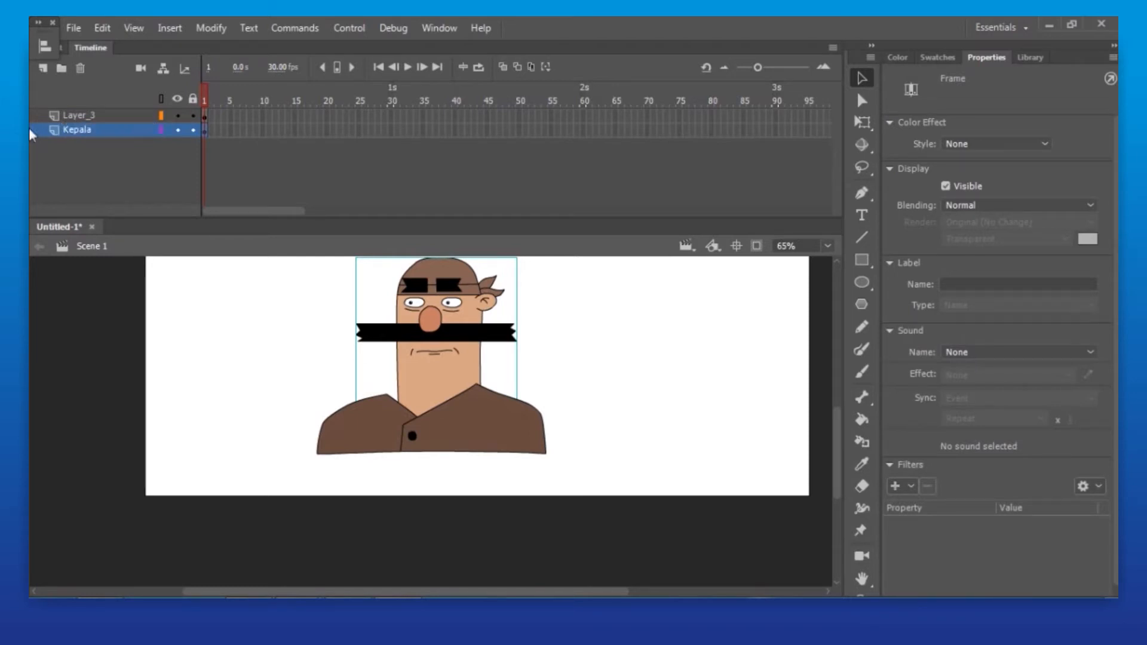
# Rename Layer_3, which holds the jacket, as Badan.
pyautogui.click(100, 116)
pyautogui.doubleClick(100, 116)
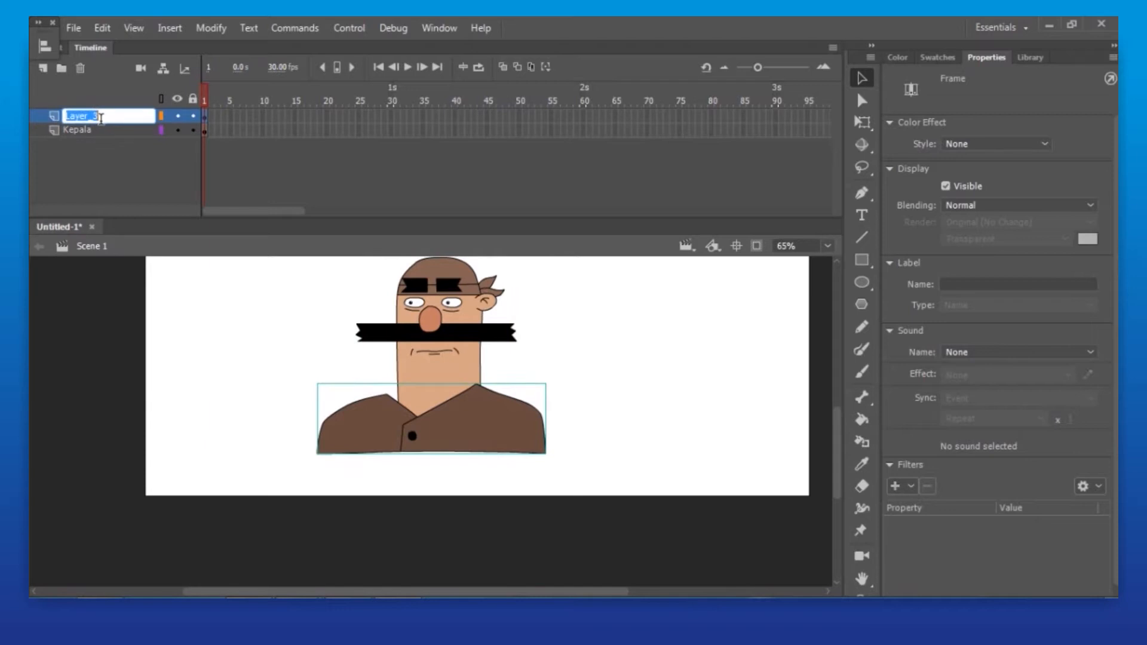
pyautogui.write('Badan')
pyautogui.press('Return')
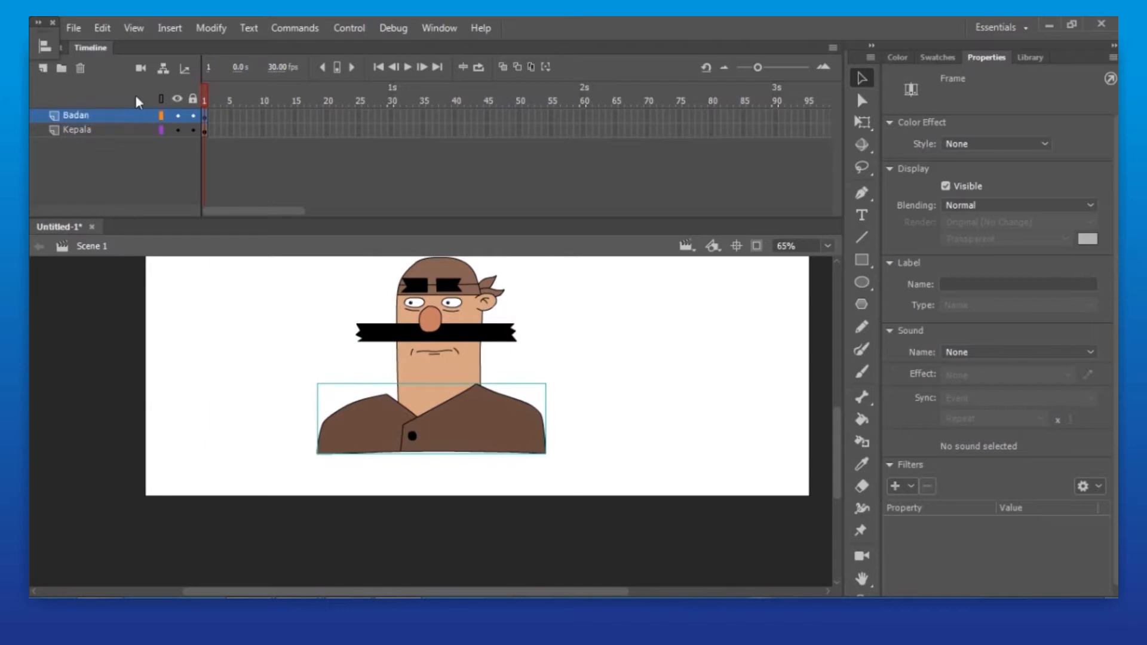
# Nudge the head slightly up and left, and try the Kepala layer above Badan before restoring the layer order.
pyautogui.moveTo(448, 339); pyautogui.dragTo(456, 316)
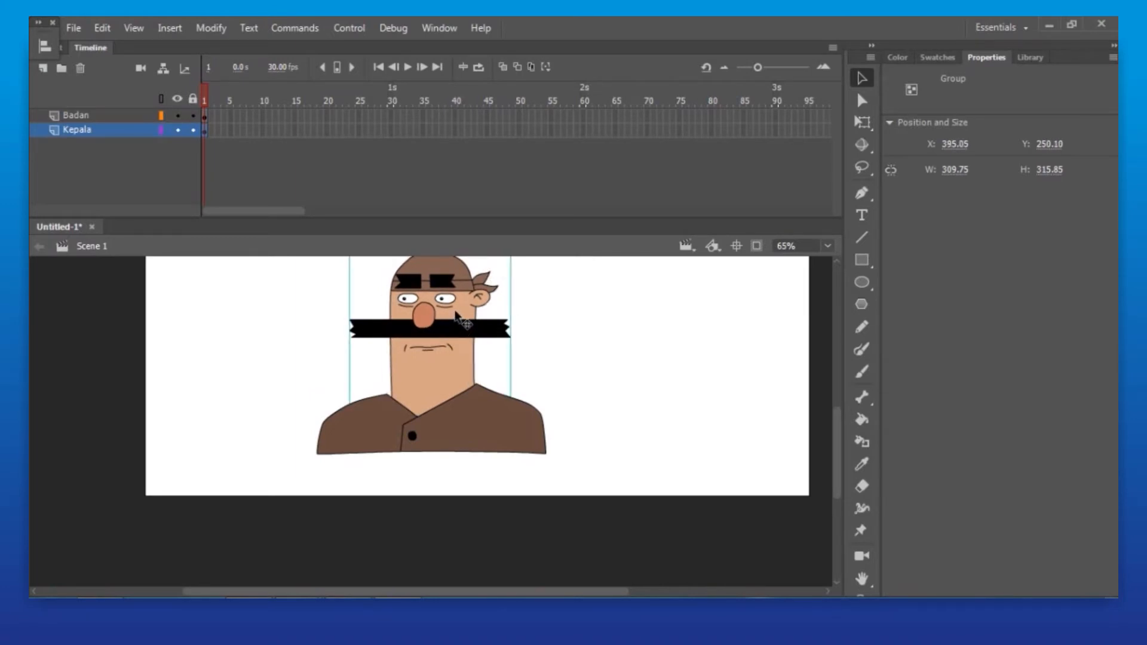
pyautogui.moveTo(141, 116); pyautogui.dragTo(149, 170)
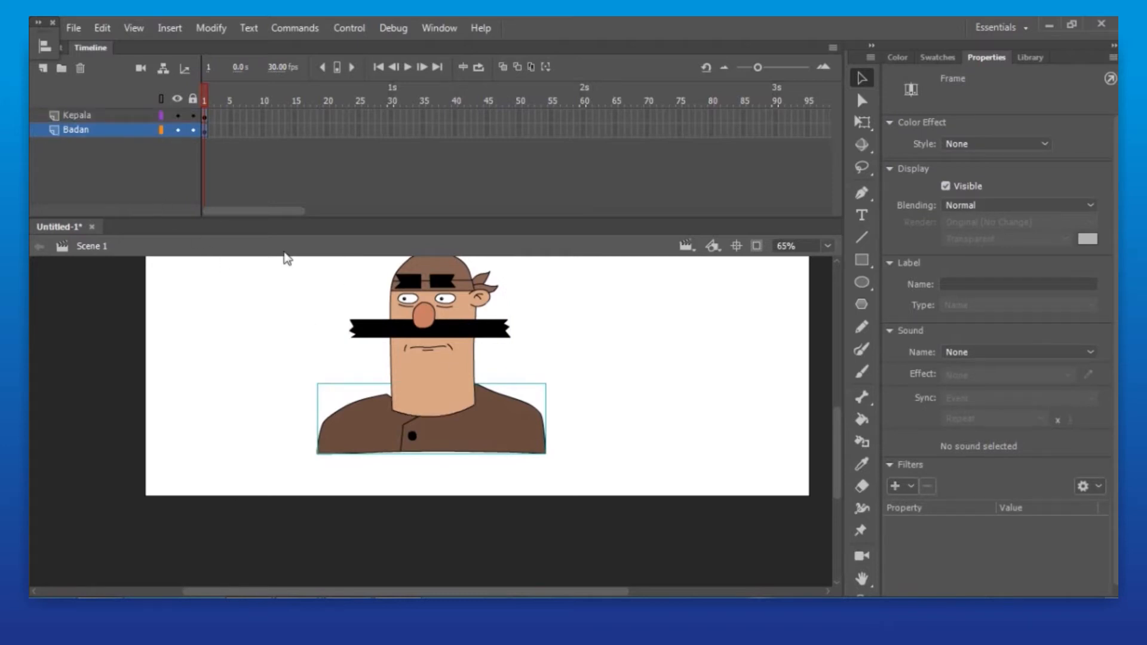
pyautogui.moveTo(127, 112); pyautogui.dragTo(136, 143)
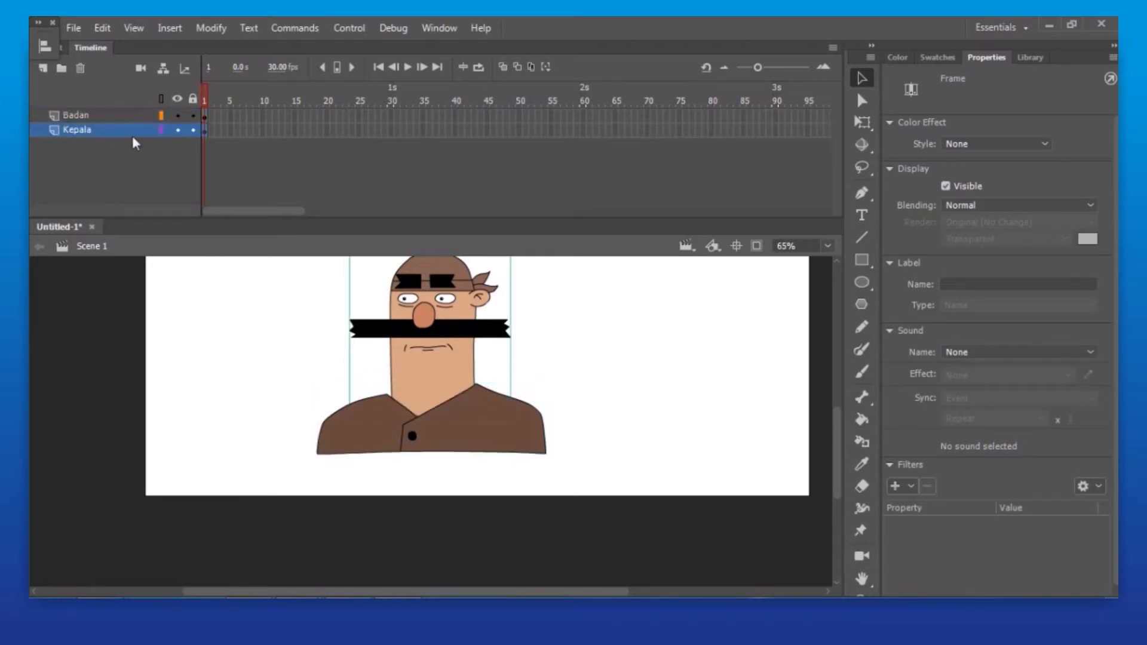
# Select the head and jacket together, enlarge them and place the character at the lower right of the stage.
pyautogui.click(561, 341)
pyautogui.click(485, 390)
pyautogui.keyDown('shift'); pyautogui.click(453, 323); pyautogui.keyUp('shift')
pyautogui.moveTo(453, 321); pyautogui.dragTo(643, 353)
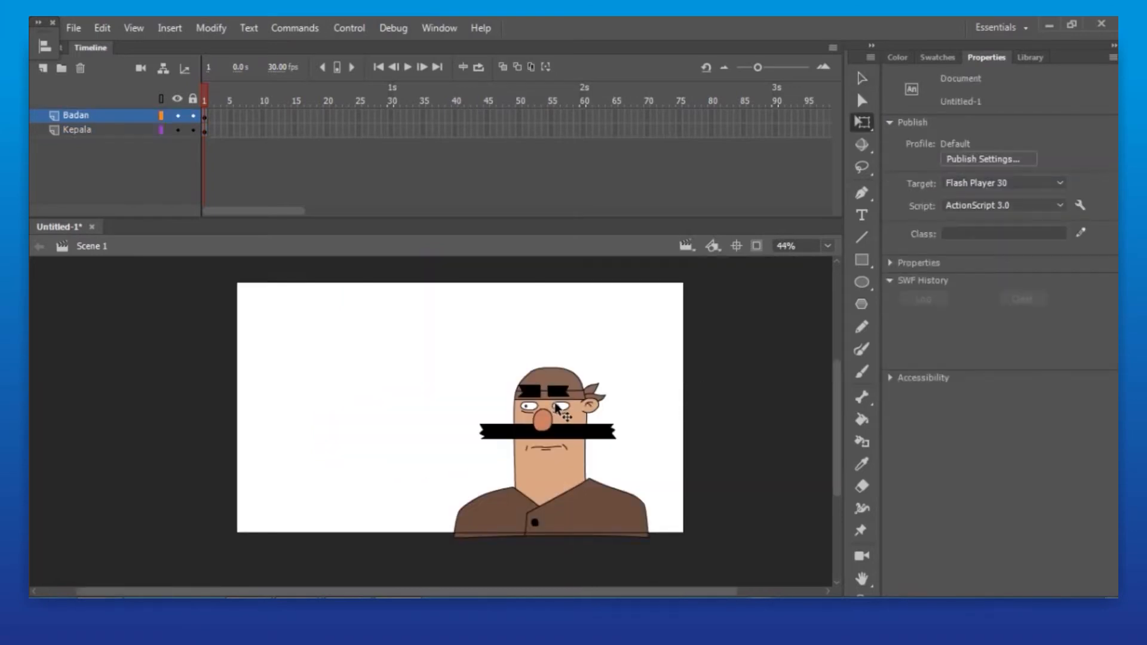
# Convert the head group into a Graphic symbol named kepala.
pyautogui.click(556, 409)
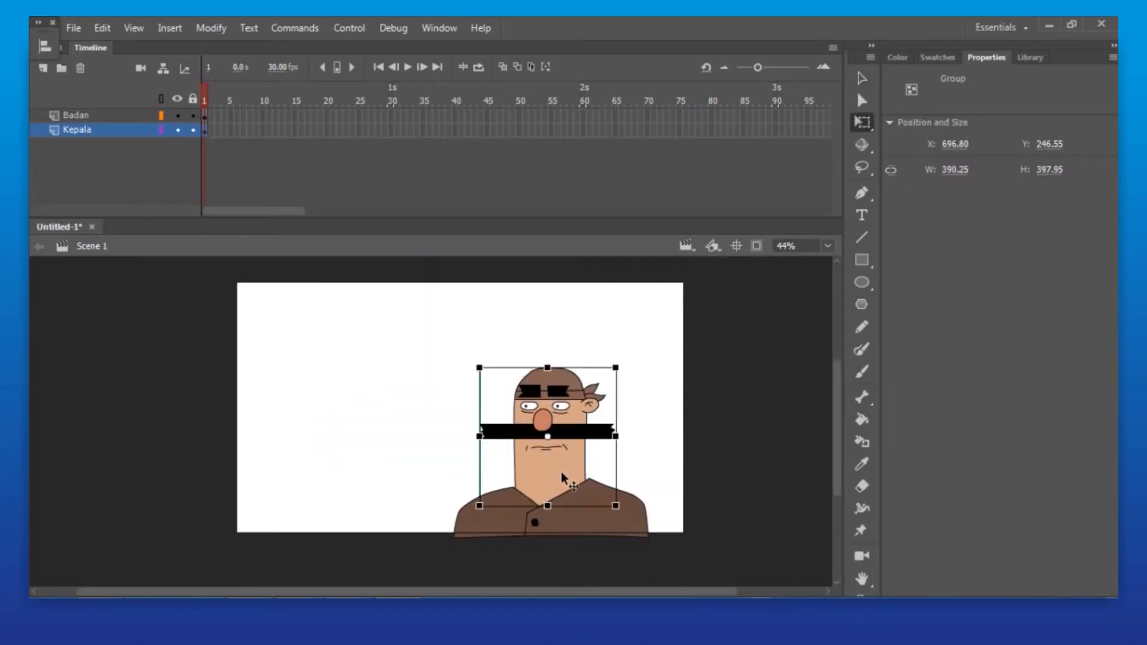
pyautogui.moveTo(568, 461); pyautogui.dragTo(597, 415)
pyautogui.hotkey('ctrl', 'z')
pyautogui.click(218, 29)
pyautogui.click(245, 72)
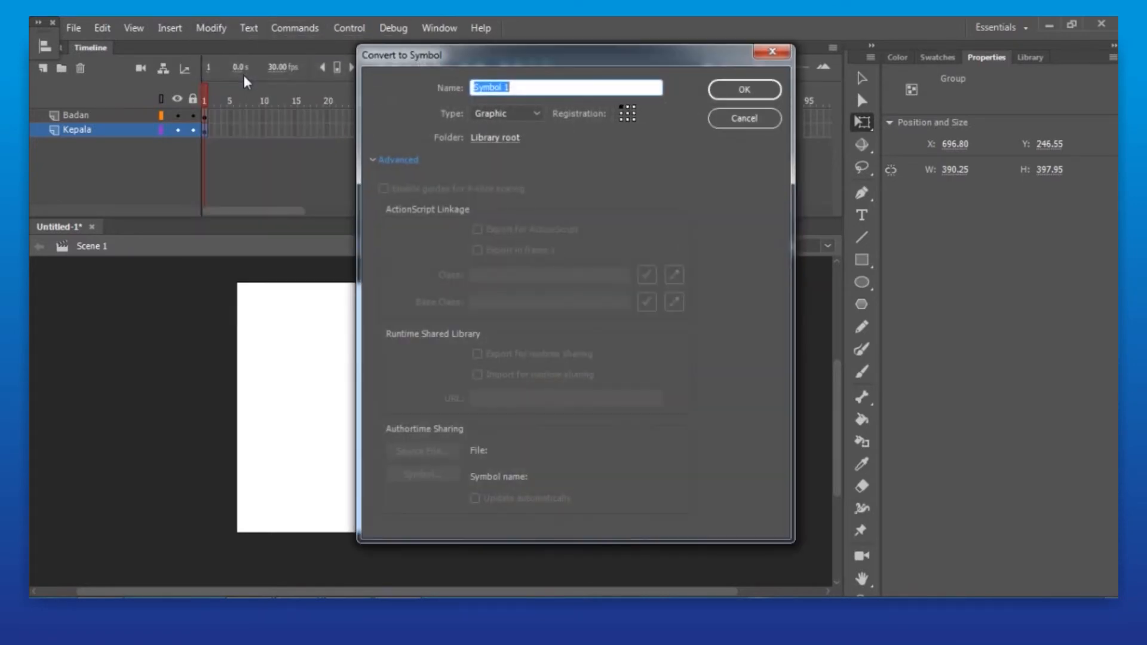
pyautogui.click(480, 114)
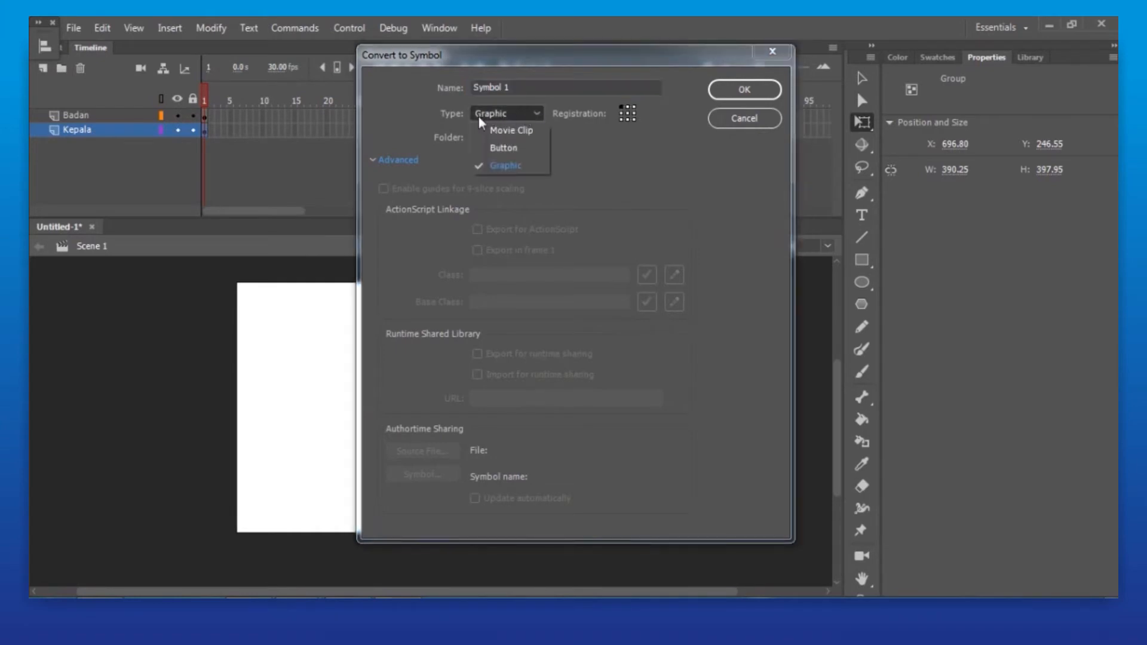
pyautogui.click(503, 164)
pyautogui.moveTo(518, 85); pyautogui.dragTo(429, 55)
pyautogui.write('kepala')
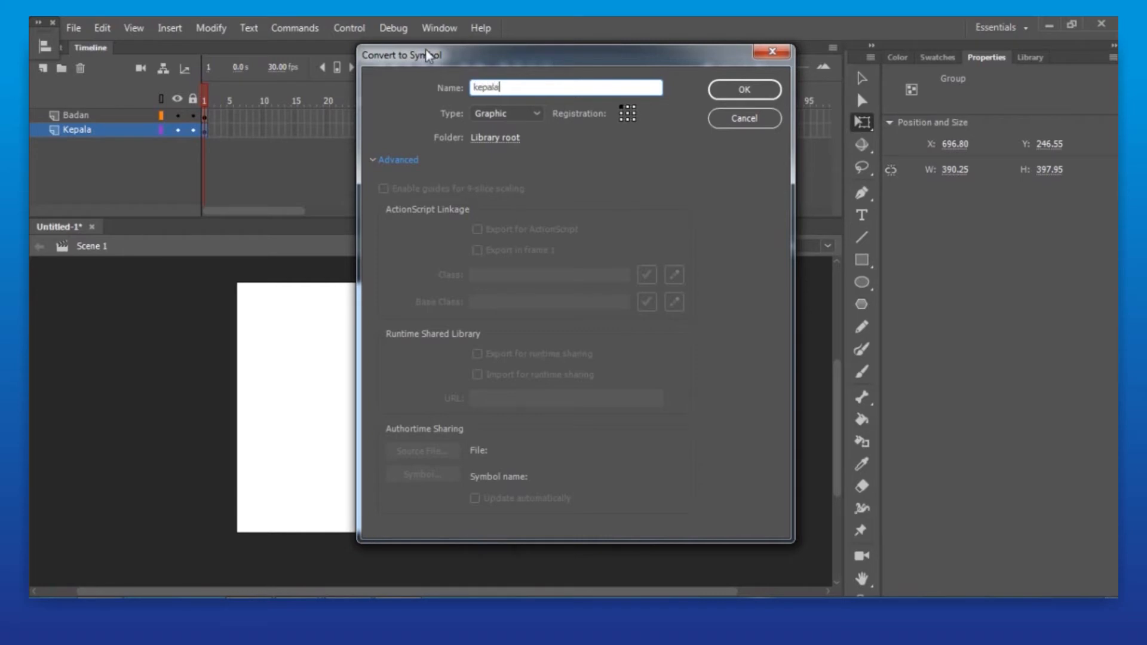
pyautogui.press('Return')
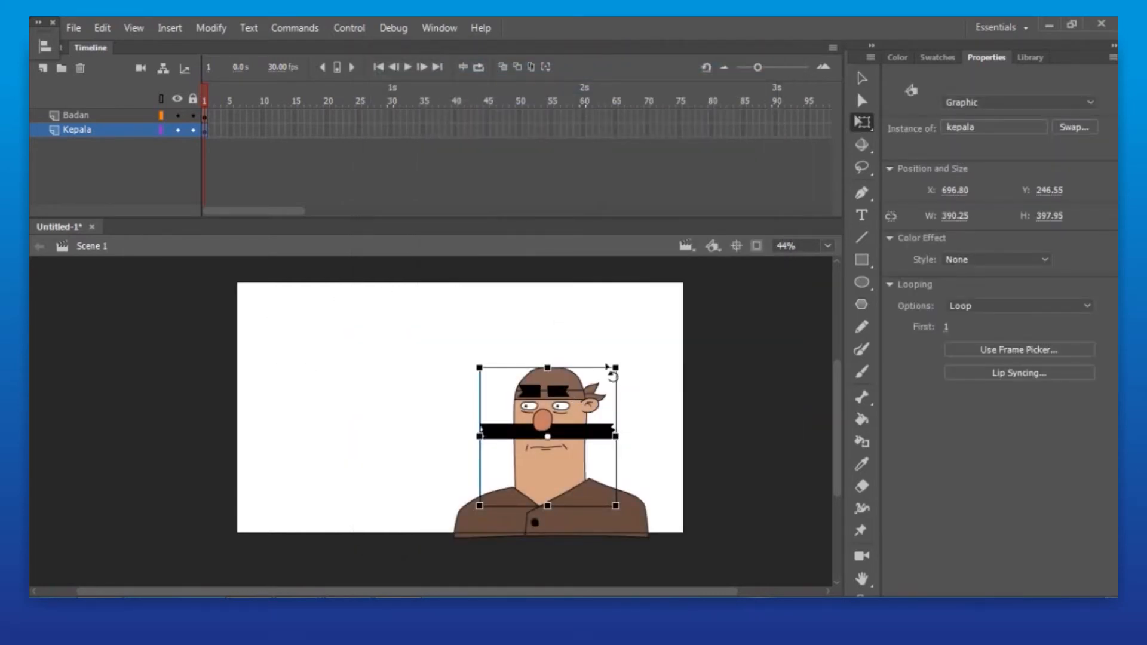
# Open the kepala symbol for editing in place and enlarge the frames in its timeline.
pyautogui.click(714, 247)
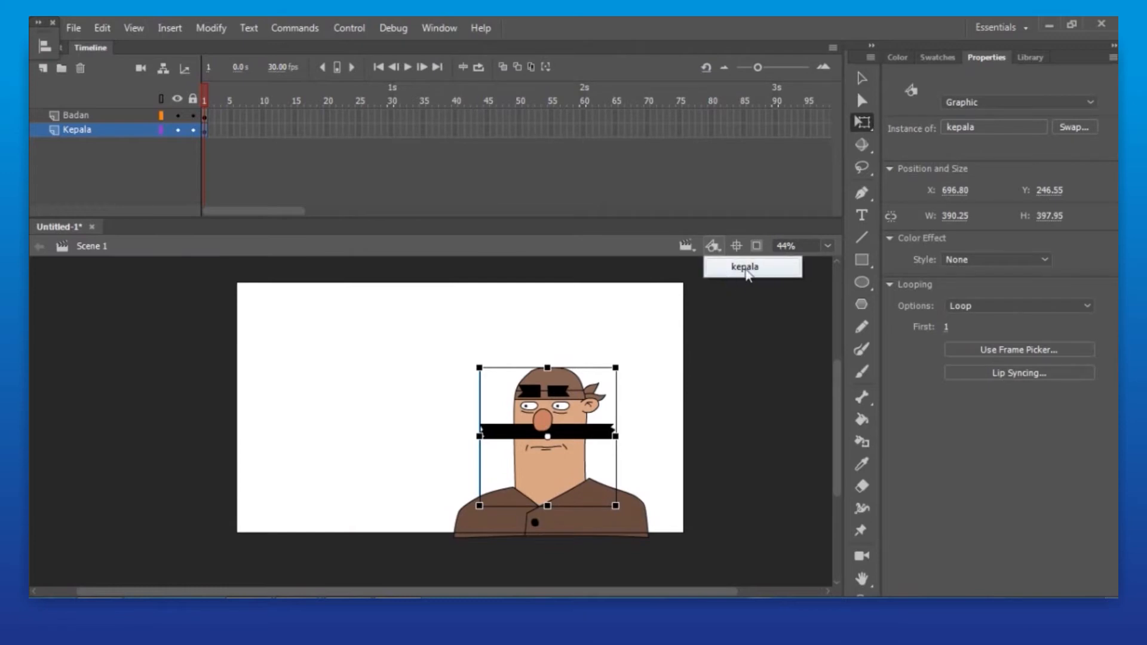
pyautogui.click(568, 363)
pyautogui.click(570, 388)
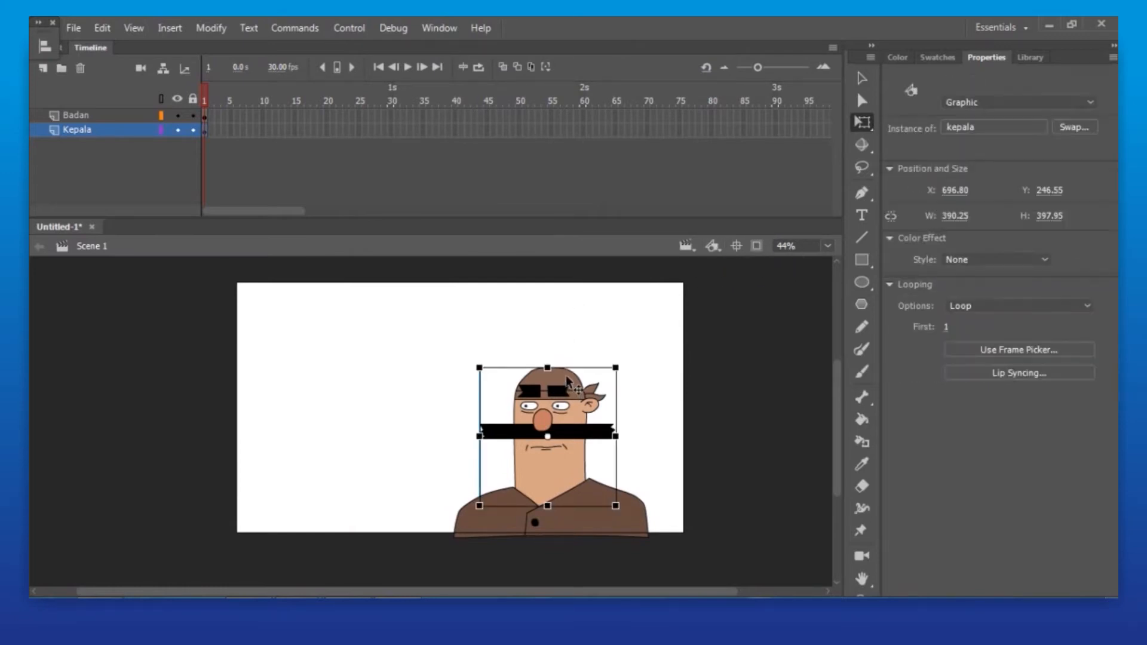
pyautogui.doubleClick(567, 381)
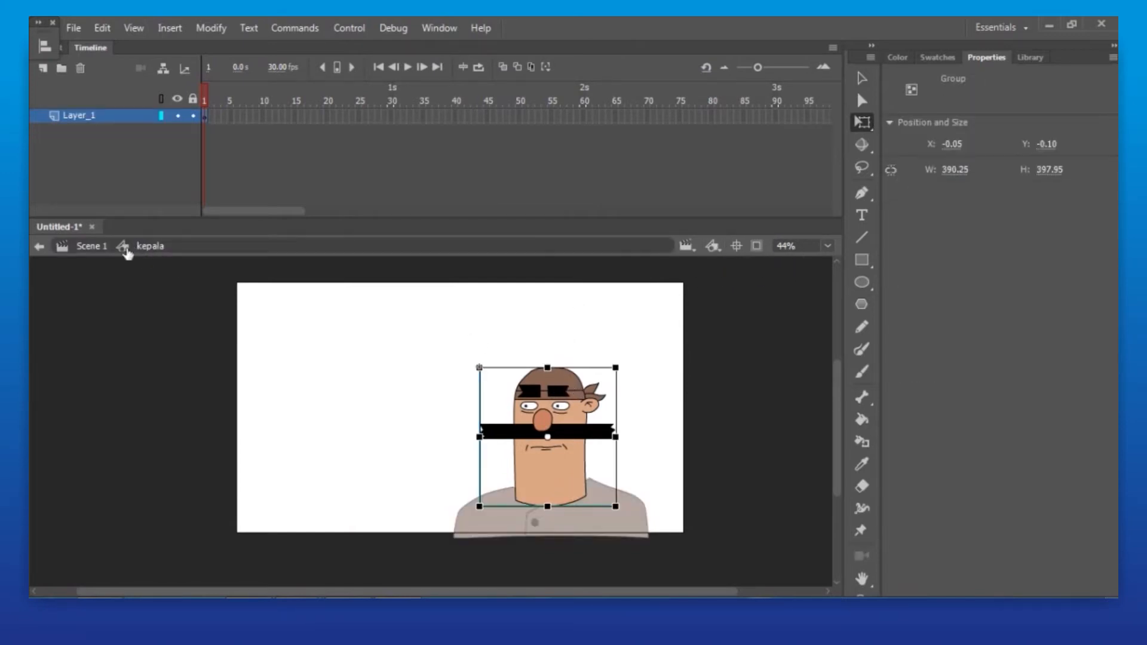
pyautogui.moveTo(761, 70); pyautogui.dragTo(794, 68)
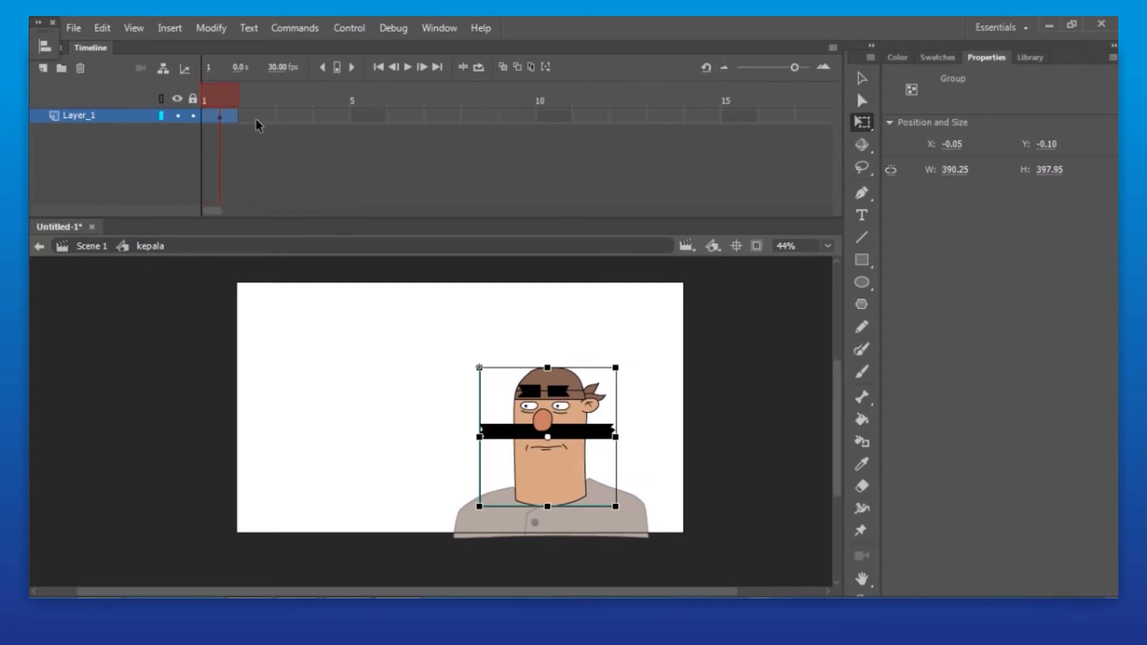
# Add a new layer above the head layer inside the kepala symbol and select its first frame.
pyautogui.doubleClick(693, 373)
pyautogui.doubleClick(568, 406)
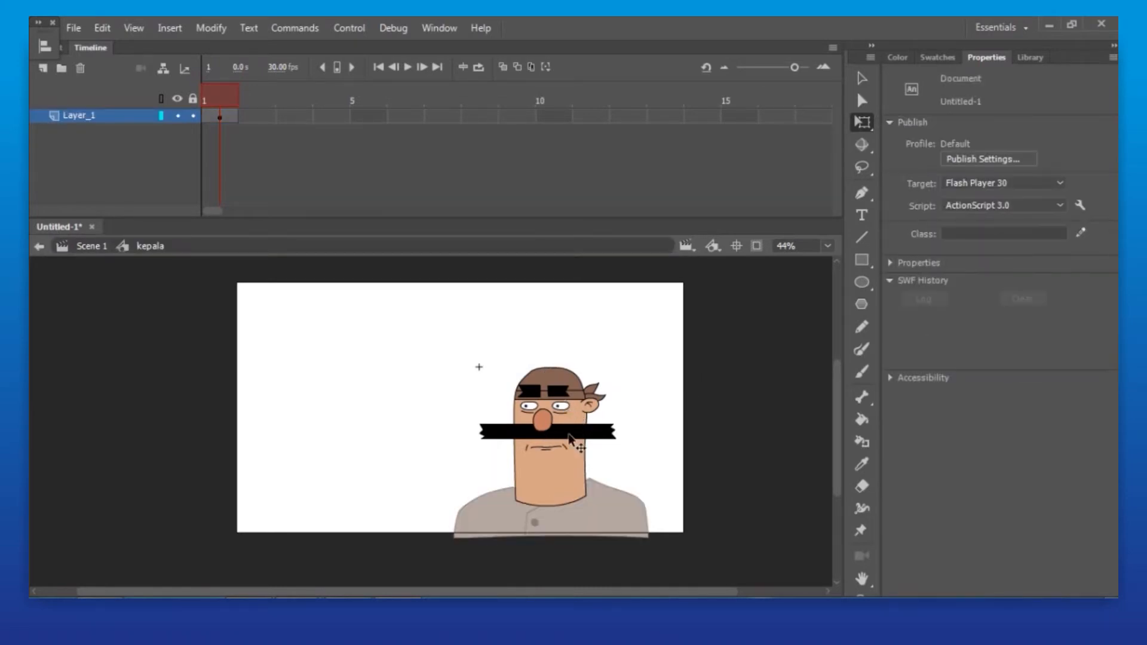
pyautogui.hotkey('ctrl', '-')
pyautogui.moveTo(400, 406); pyautogui.dragTo(551, 564)
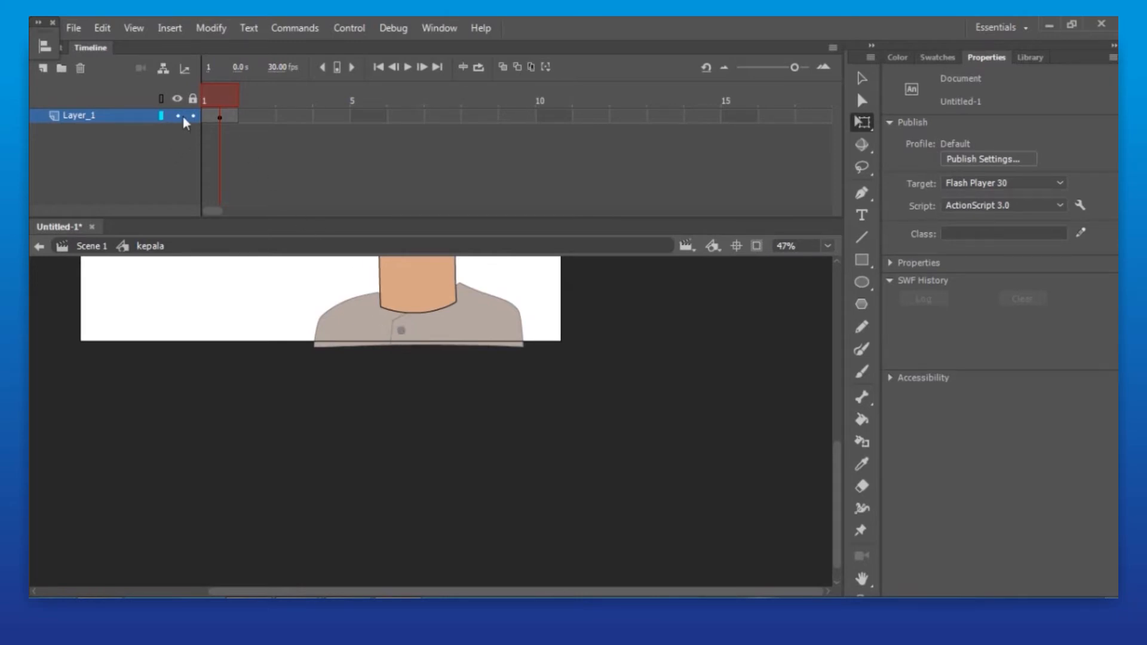
pyautogui.click(43, 68)
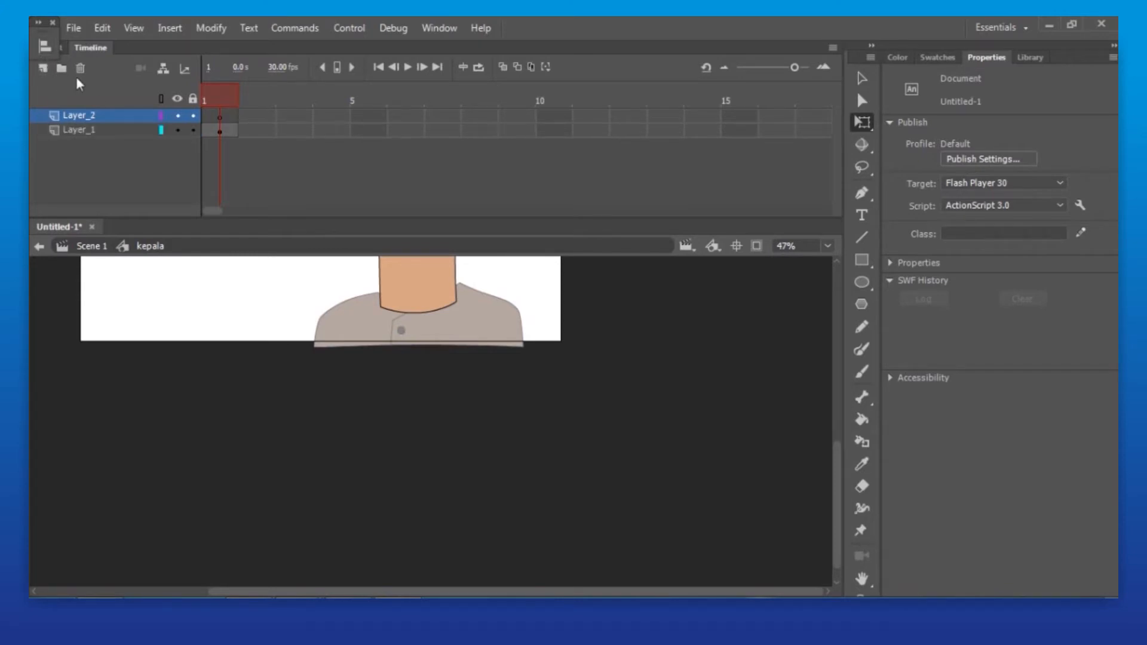
pyautogui.click(222, 116)
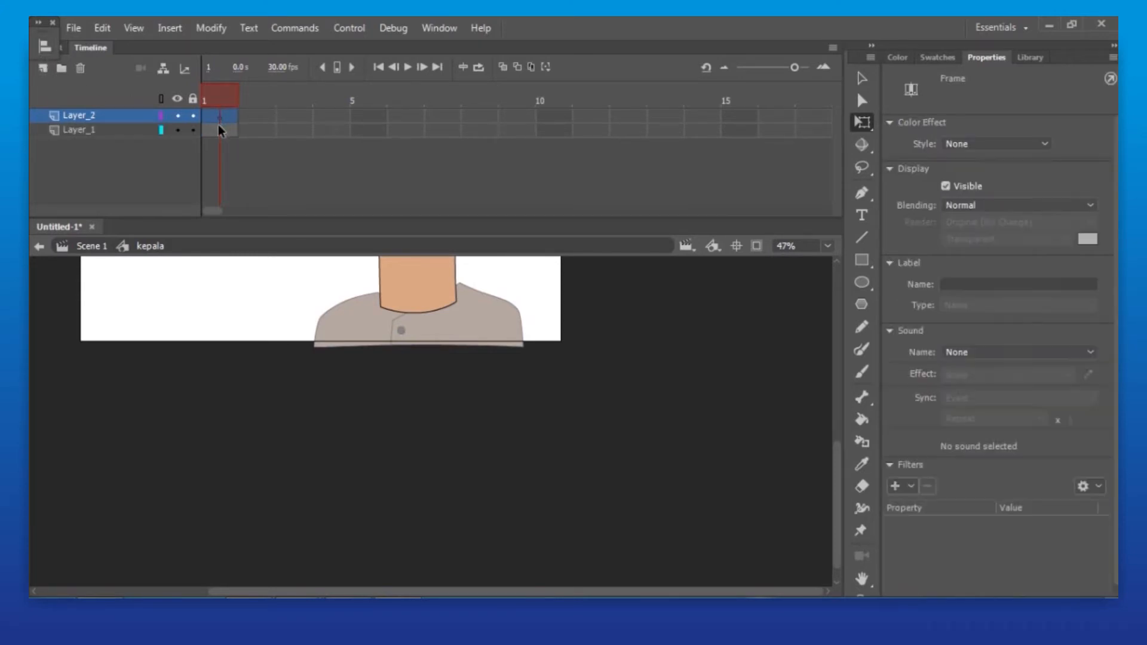
# Sketch a closed, jagged flame outline below the neck with the Pencil tool, using a black stroke of 7.
pyautogui.click(863, 328)
pyautogui.scroll(2, 456, 331)
pyautogui.moveTo(323, 311); pyautogui.dragTo(297, 356)
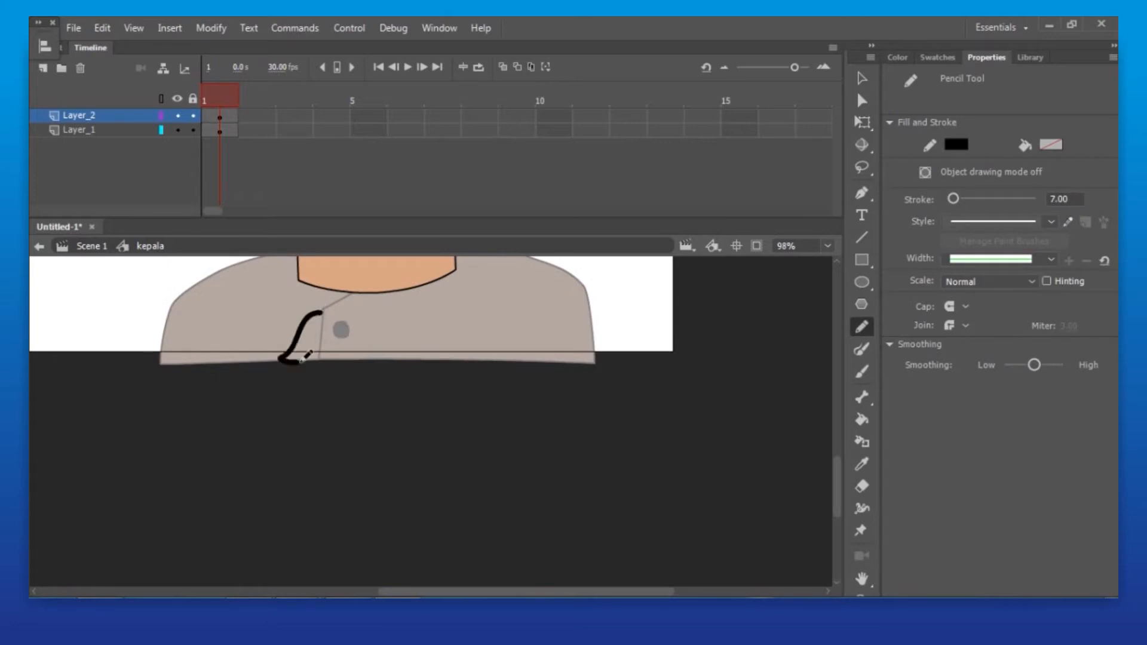
pyautogui.hotkey('ctrl', 'z')
pyautogui.moveTo(312, 314)
pyautogui.mouseDown()
pyautogui.moveTo(278, 356)
pyautogui.moveTo(299, 356)
pyautogui.moveTo(287, 450)
pyautogui.moveTo(317, 449)
pyautogui.moveTo(300, 508)
pyautogui.moveTo(333, 533)
pyautogui.moveTo(353, 512)
pyautogui.moveTo(394, 553)
pyautogui.moveTo(415, 506)
pyautogui.moveTo(450, 521)
pyautogui.moveTo(432, 474)
pyautogui.moveTo(472, 489)
pyautogui.moveTo(481, 473)
pyautogui.moveTo(442, 438)
pyautogui.moveTo(497, 443)
pyautogui.moveTo(433, 395)
pyautogui.moveTo(475, 382)
pyautogui.moveTo(406, 308)
pyautogui.moveTo(311, 313)
pyautogui.mouseUp()
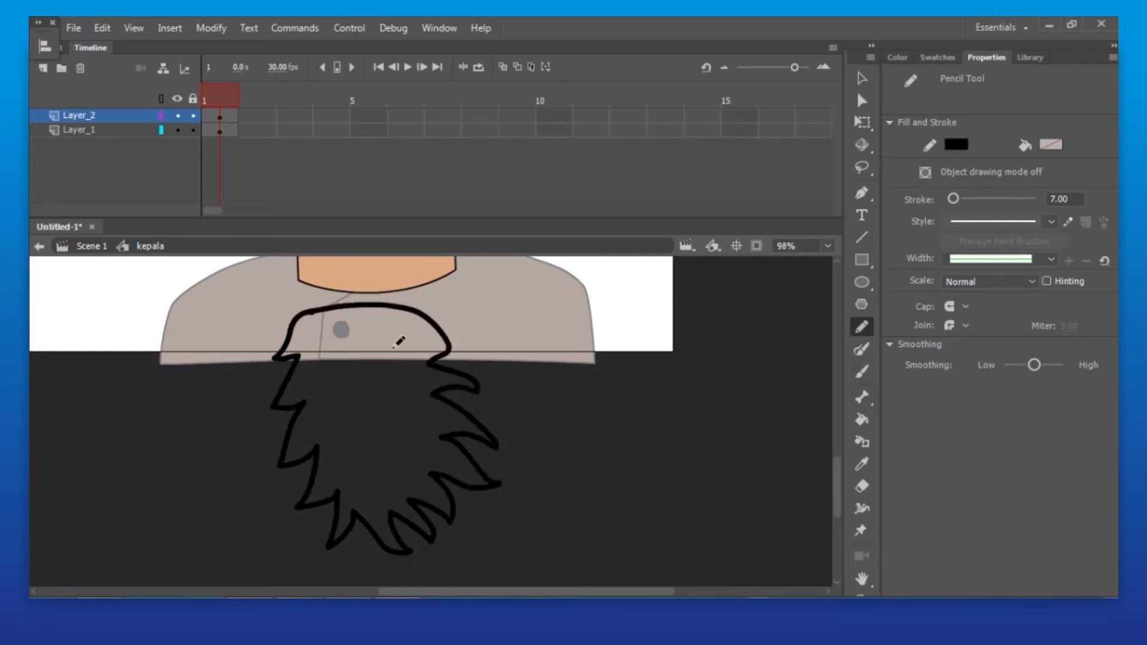
pyautogui.press('v')
pyautogui.click(321, 317)
pyautogui.click(802, 289)
# Close the flame outline by moving its loose end anchor onto the neighbouring anchor with the Subselection tool.
pyautogui.click(863, 420)
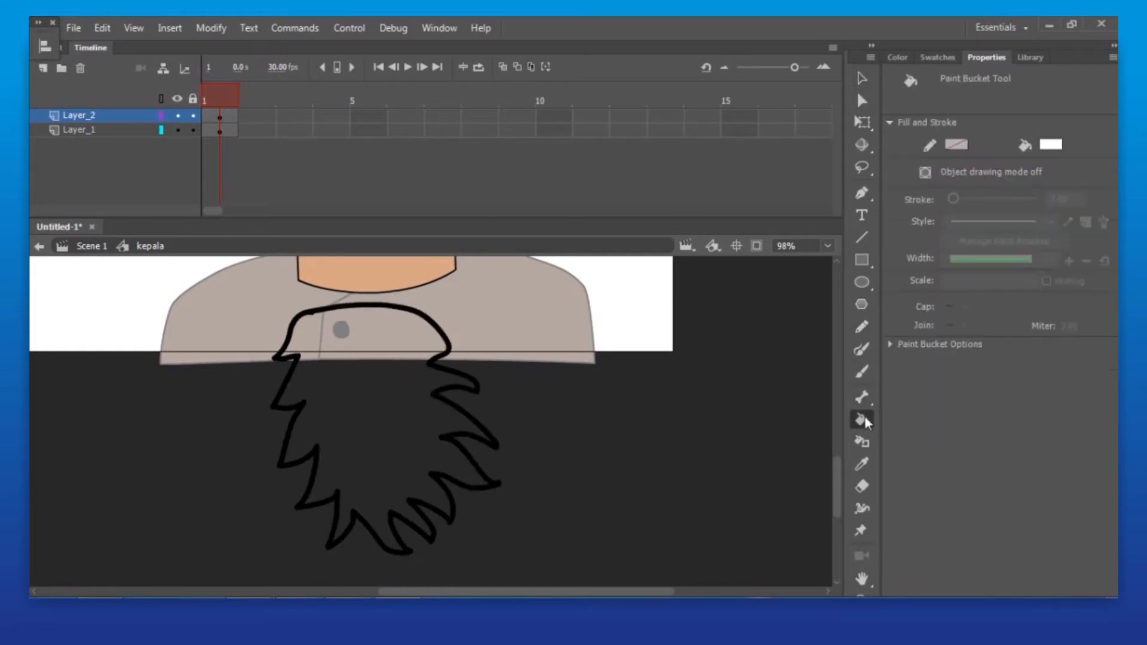
pyautogui.press('v')
pyautogui.moveTo(293, 300); pyautogui.dragTo(338, 340)
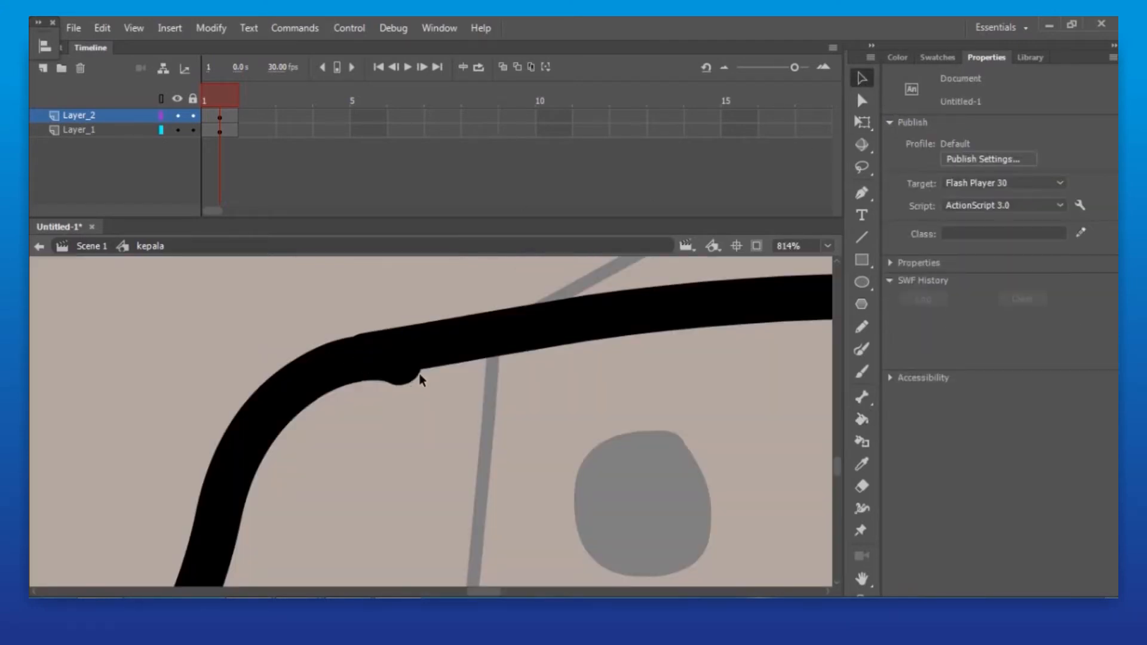
pyautogui.click(395, 352)
pyautogui.click(412, 395)
pyautogui.click(861, 100)
pyautogui.click(394, 370)
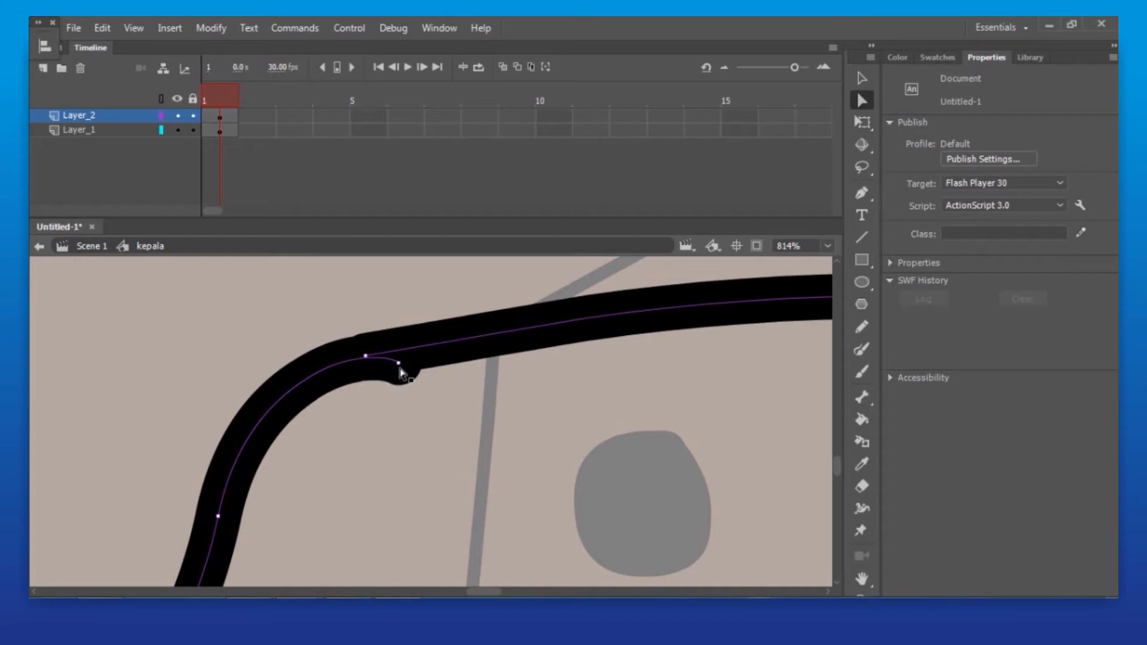
pyautogui.moveTo(398, 364); pyautogui.dragTo(366, 358)
pyautogui.click(386, 369)
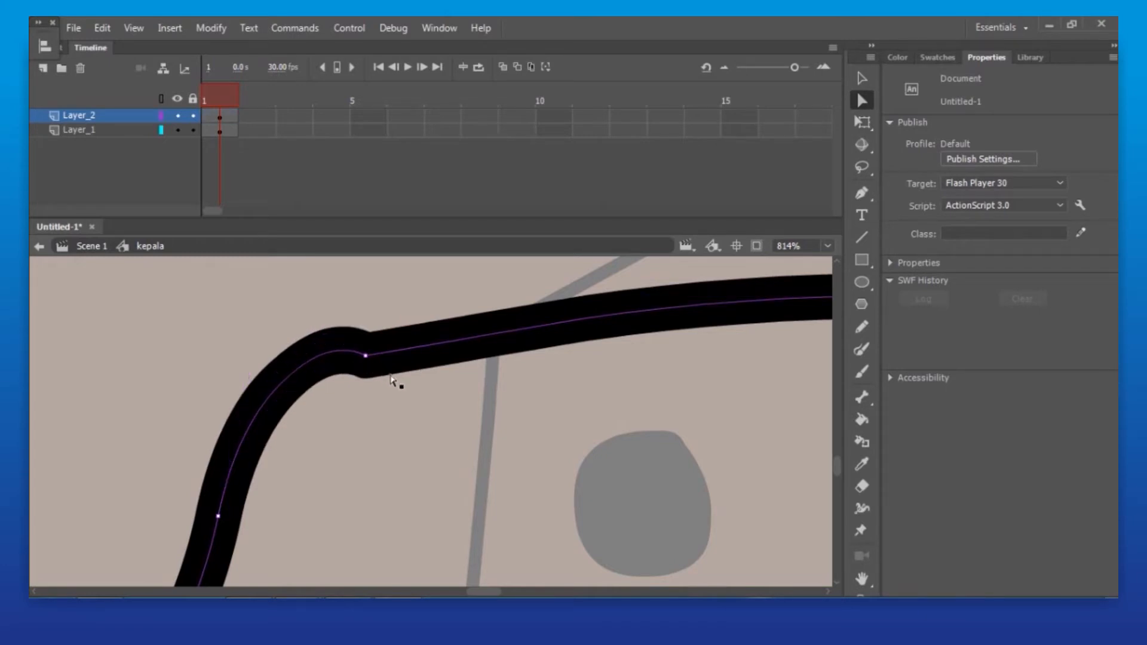
# Fill the closed flame outline with white using the Paint Bucket.
pyautogui.press('k')
pyautogui.click(619, 421)
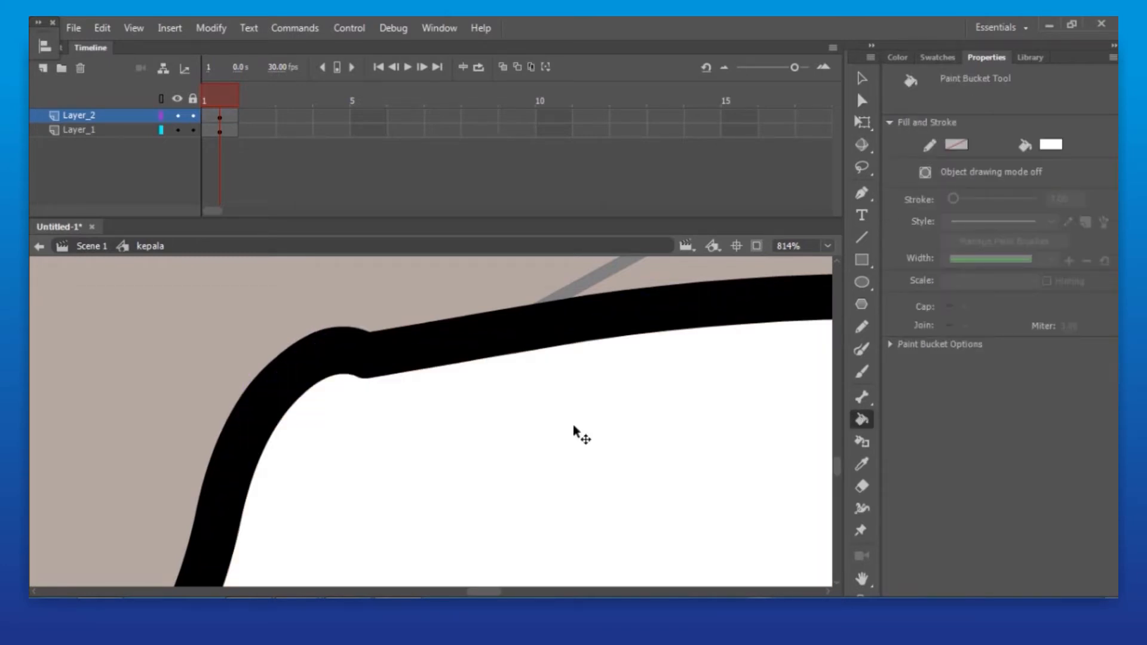
pyautogui.hotkey('ctrl', '-')
pyautogui.keyDown('ctrl'); pyautogui.keyDown('alt'); pyautogui.click(477, 471); pyautogui.keyUp('alt'); pyautogui.keyUp('ctrl')
pyautogui.keyDown('ctrl'); pyautogui.keyDown('alt'); pyautogui.click(477, 470); pyautogui.keyUp('alt'); pyautogui.keyUp('ctrl')
pyautogui.keyDown('ctrl'); pyautogui.keyDown('alt'); pyautogui.click(481, 475); pyautogui.keyUp('alt'); pyautogui.keyUp('ctrl')
pyautogui.moveTo(282, 338); pyautogui.dragTo(585, 544)
# Try changing the flame's fill to yellow and undo it, leaving the artwork deselected.
pyautogui.click(863, 78)
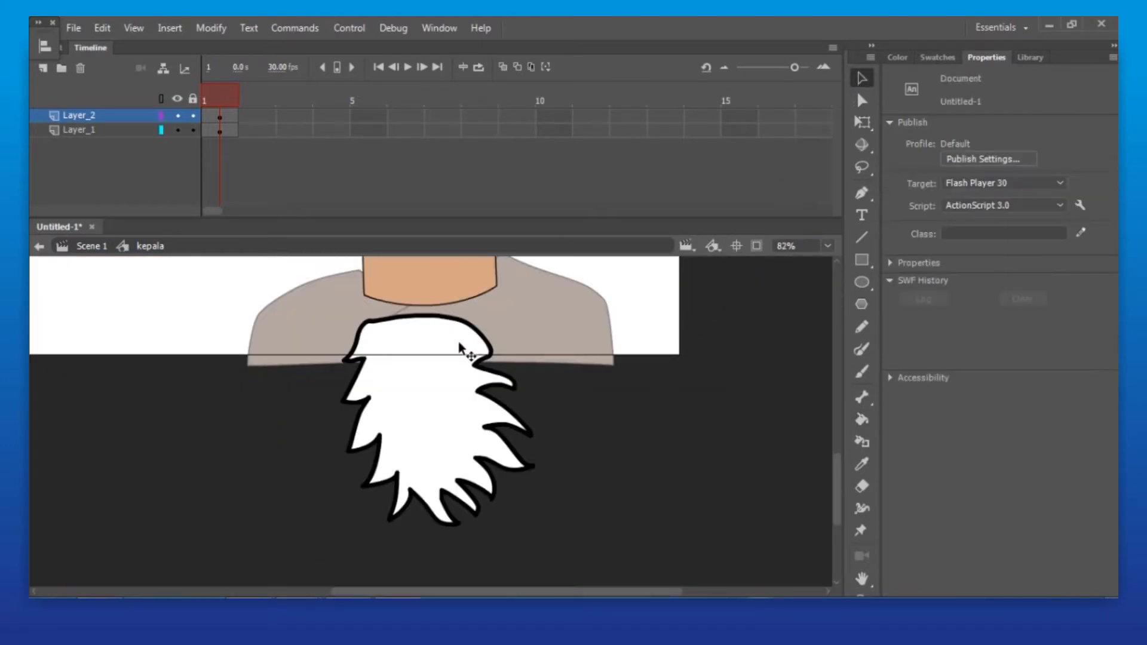
pyautogui.click(391, 361)
pyautogui.click(1053, 214)
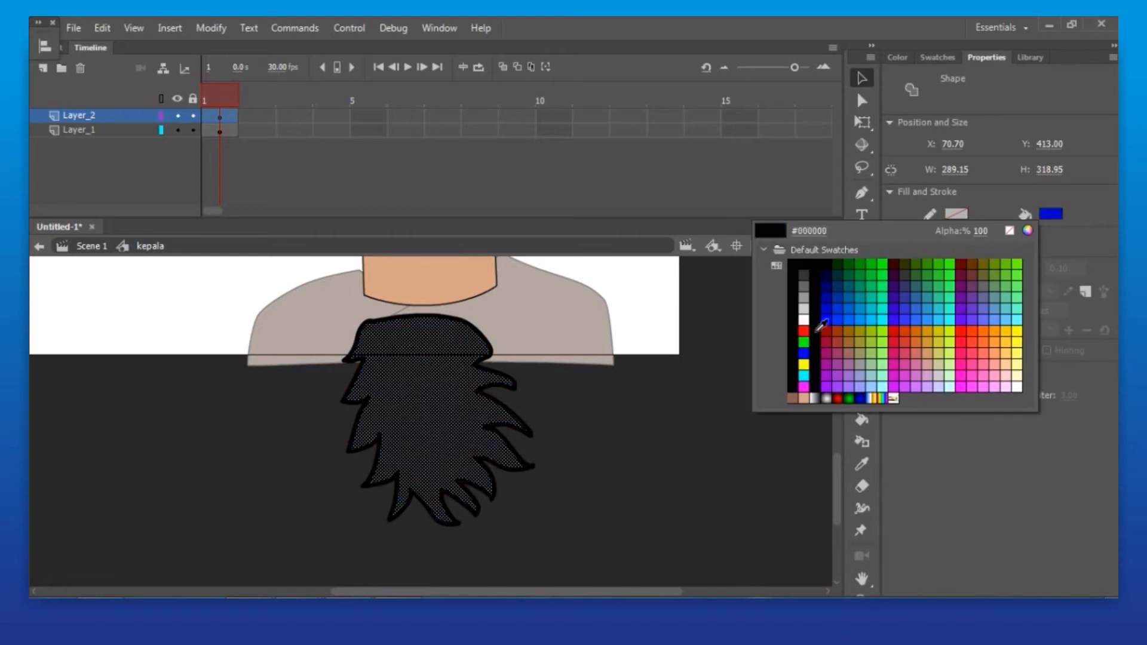
pyautogui.click(804, 364)
pyautogui.hotkey('ctrl', 'z')
pyautogui.click(677, 321)
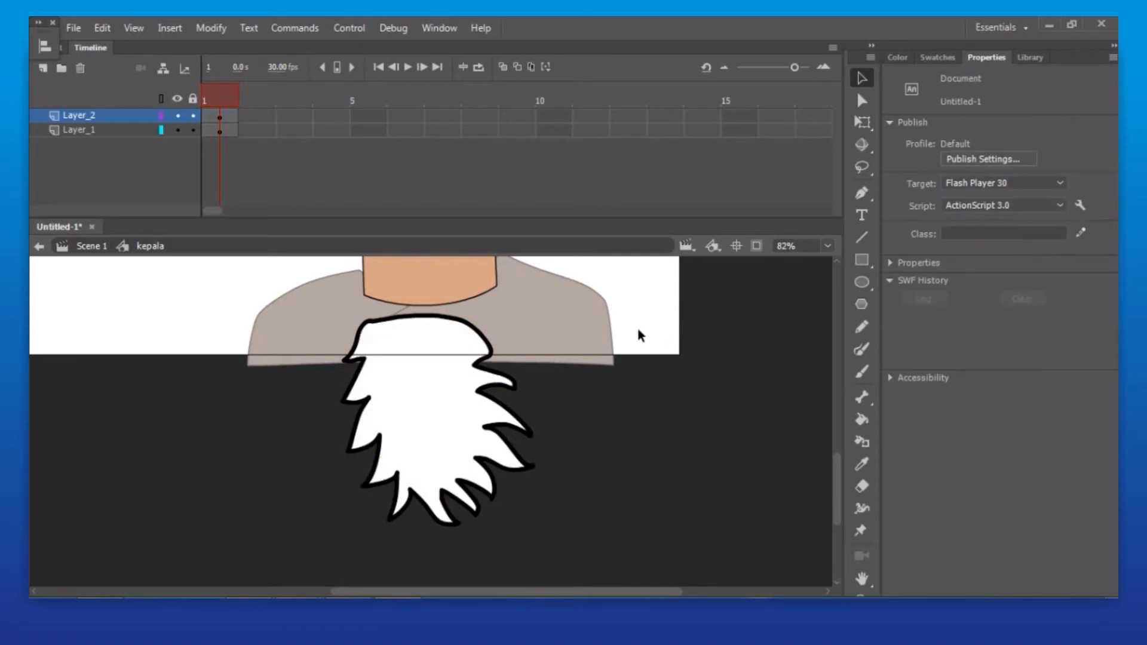
pyautogui.click(455, 318)
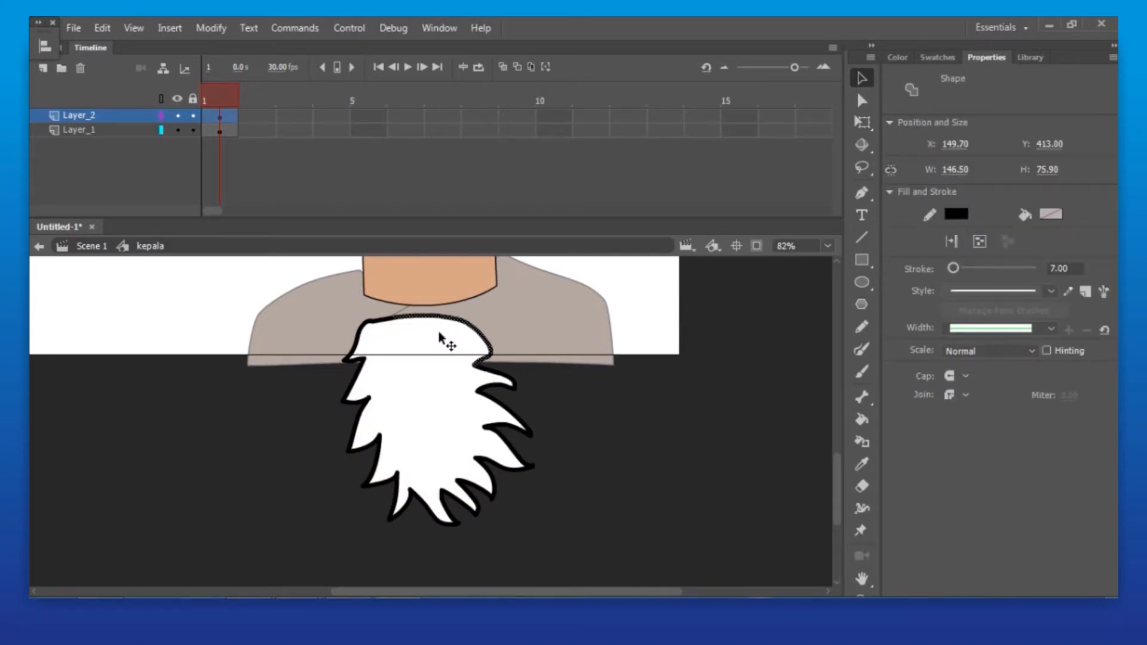
pyautogui.moveTo(686, 282); pyautogui.dragTo(286, 572)
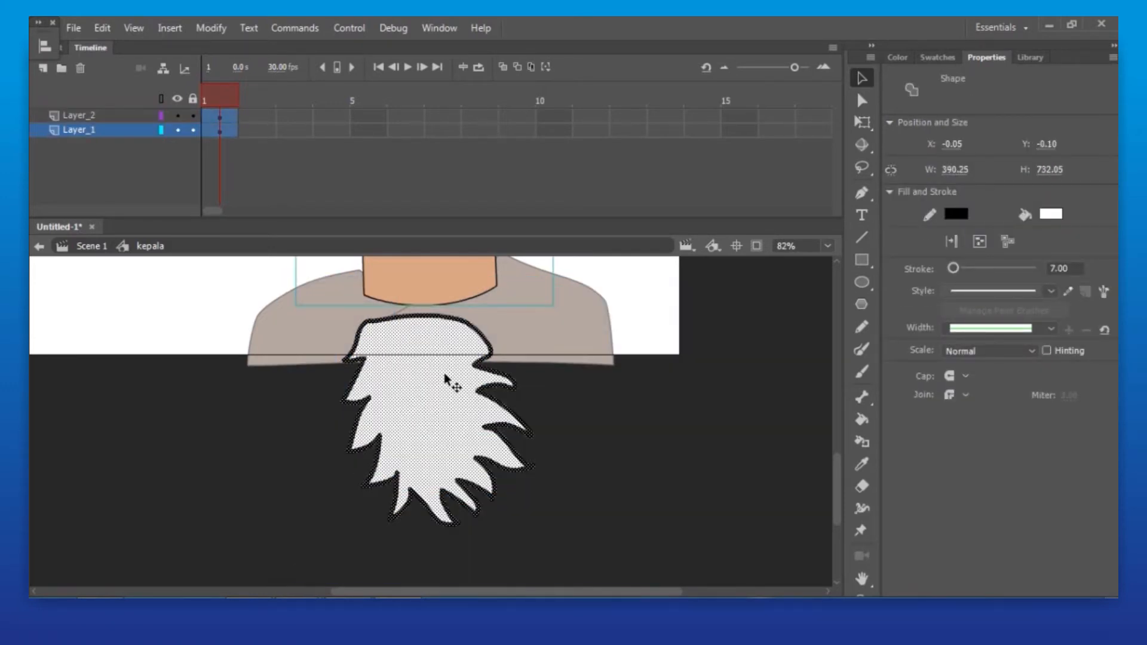
pyautogui.hotkey('ctrl', 'z')
pyautogui.click(583, 400)
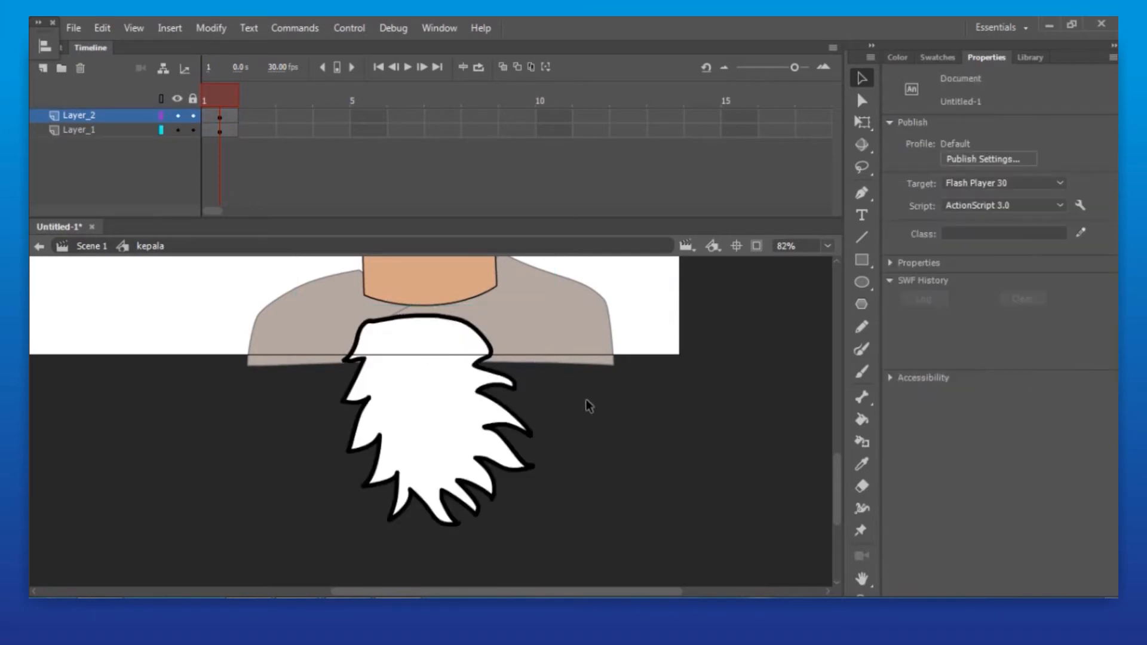
# Pull the white fill out of the flame outline and delete it.
pyautogui.click(418, 393)
pyautogui.moveTo(440, 398); pyautogui.dragTo(725, 393)
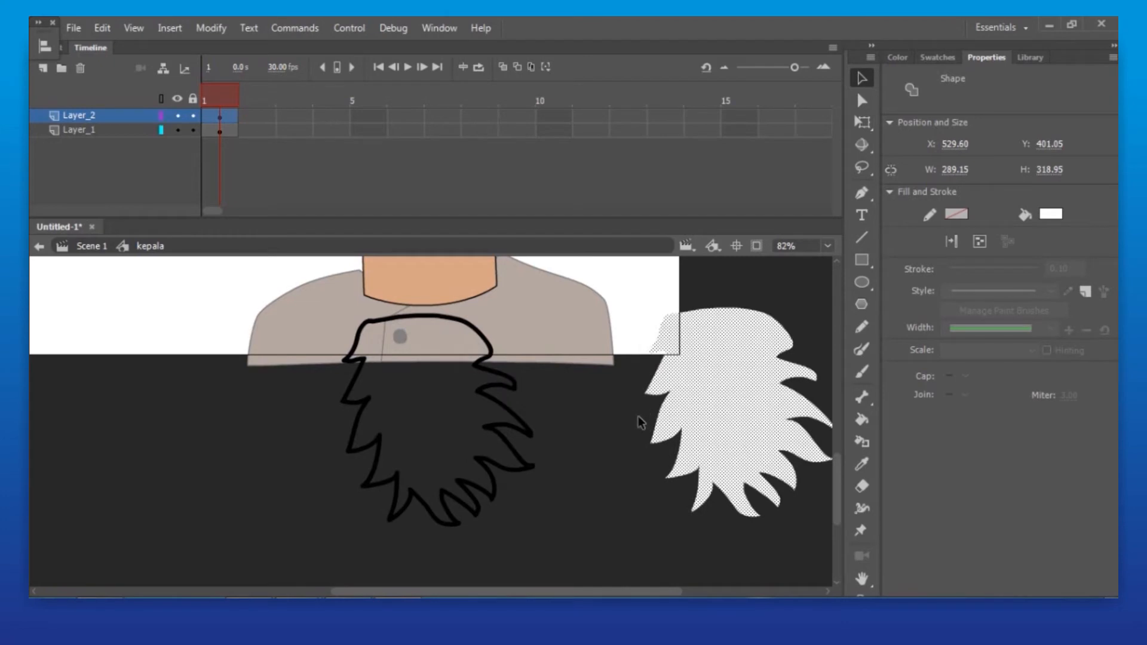
pyautogui.press('Delete')
# Select the whole flame outline and recolour its stroke red.
pyautogui.moveTo(275, 555); pyautogui.dragTo(591, 309)
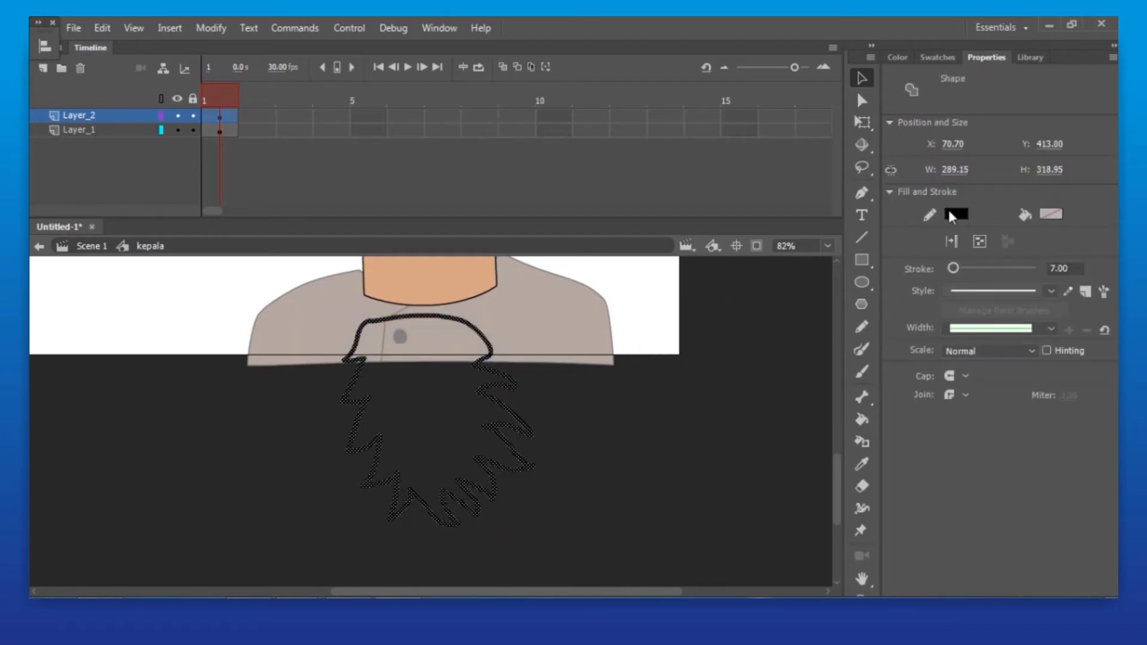
pyautogui.click(951, 215)
pyautogui.click(711, 328)
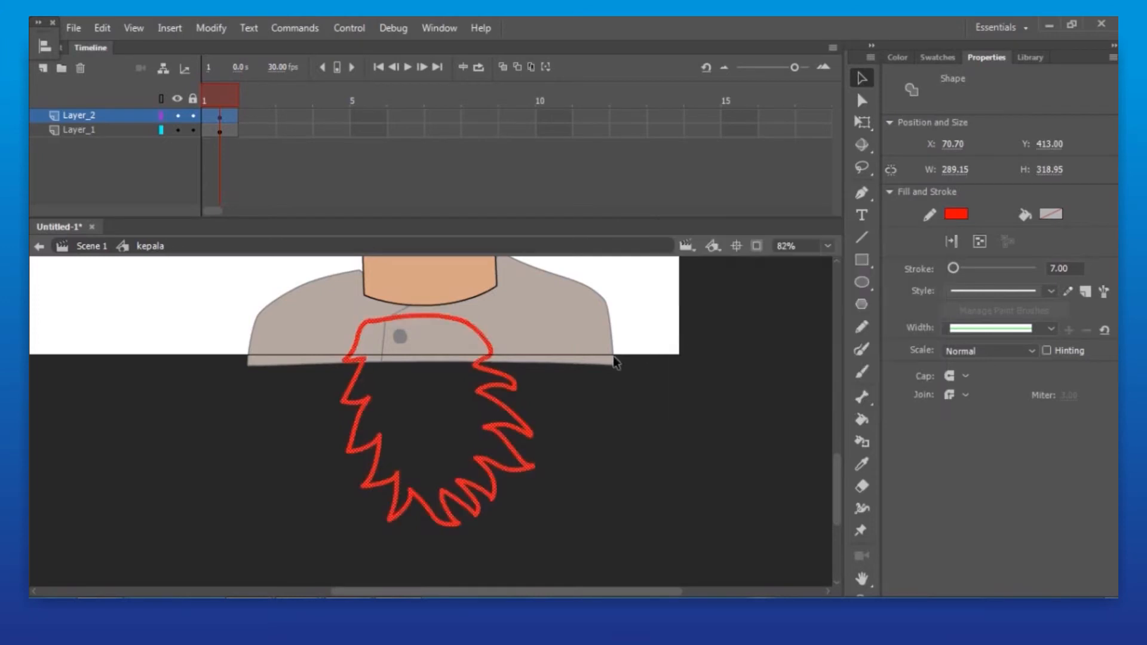
pyautogui.click(573, 382)
# Fill the inside of the red flame outline with yellow using the Paint Bucket.
pyautogui.click(862, 420)
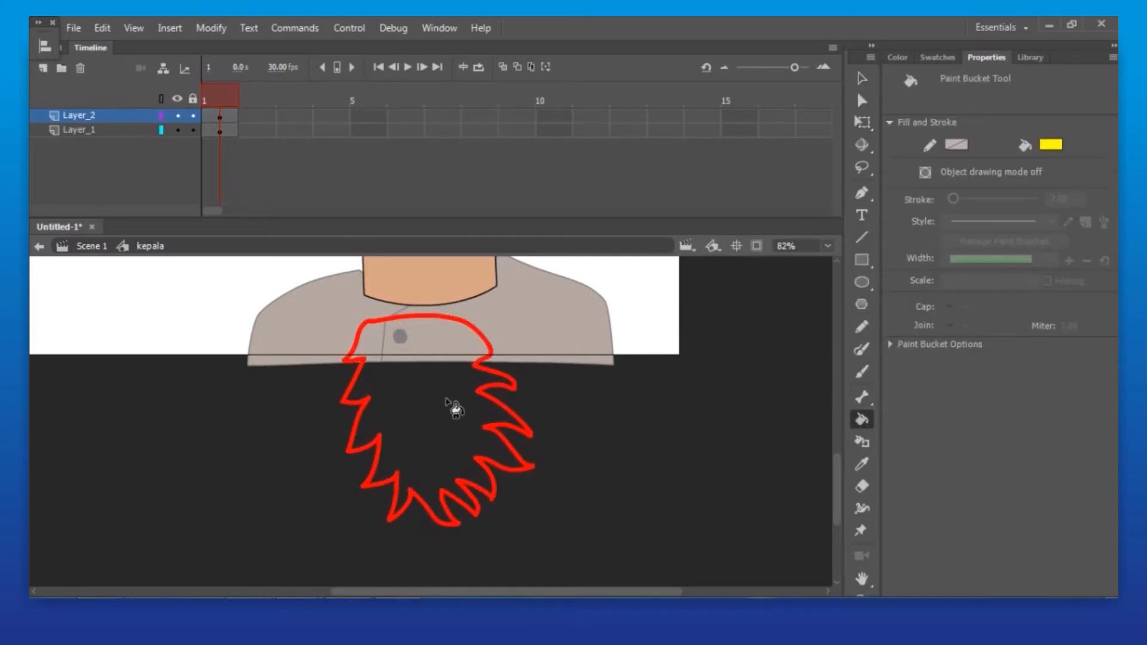
pyautogui.click(450, 403)
pyautogui.click(861, 79)
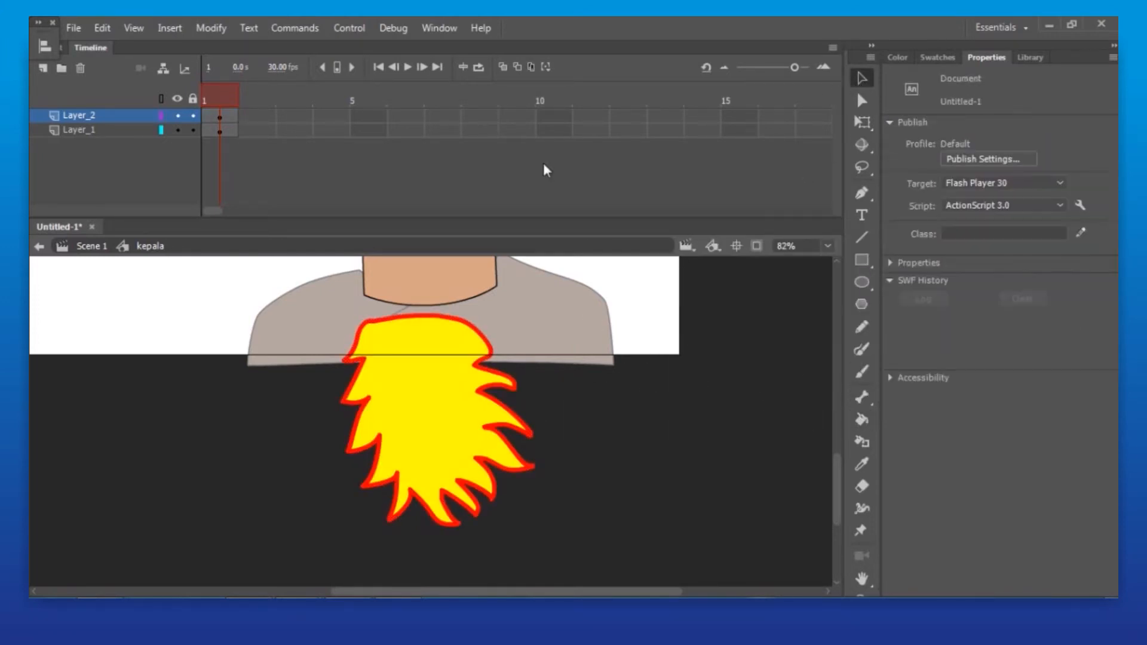
pyautogui.keyDown('ctrl'); pyautogui.keyDown('alt'); pyautogui.click(545, 461); pyautogui.keyUp('alt'); pyautogui.keyUp('ctrl')
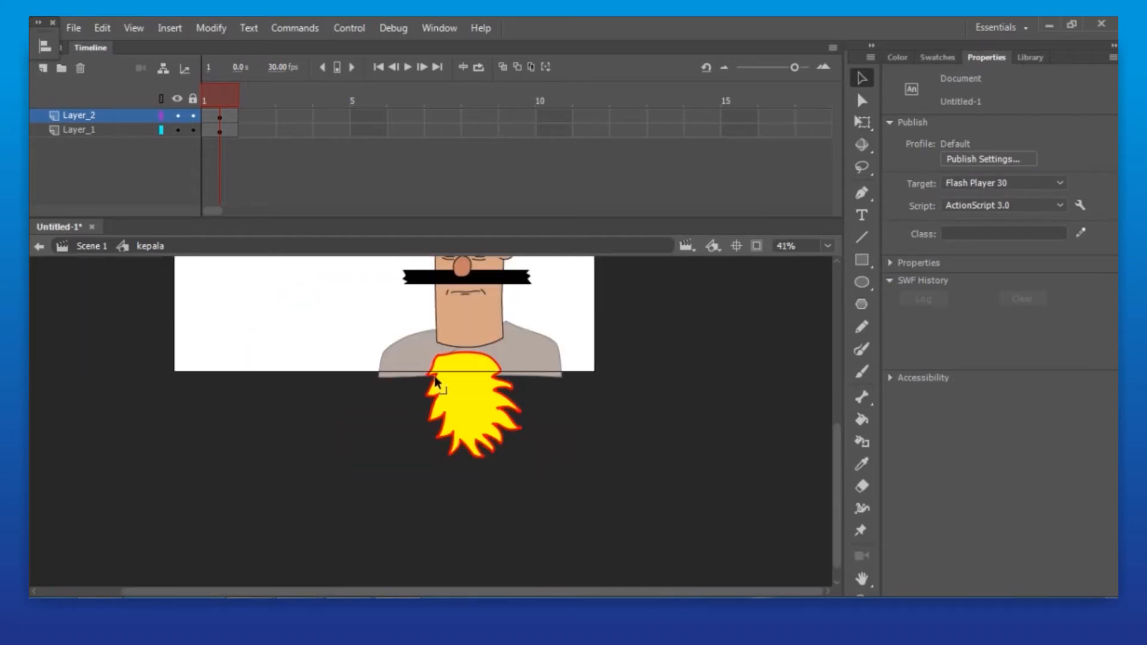
pyautogui.keyDown('ctrl'); pyautogui.click(435, 357); pyautogui.keyUp('ctrl')
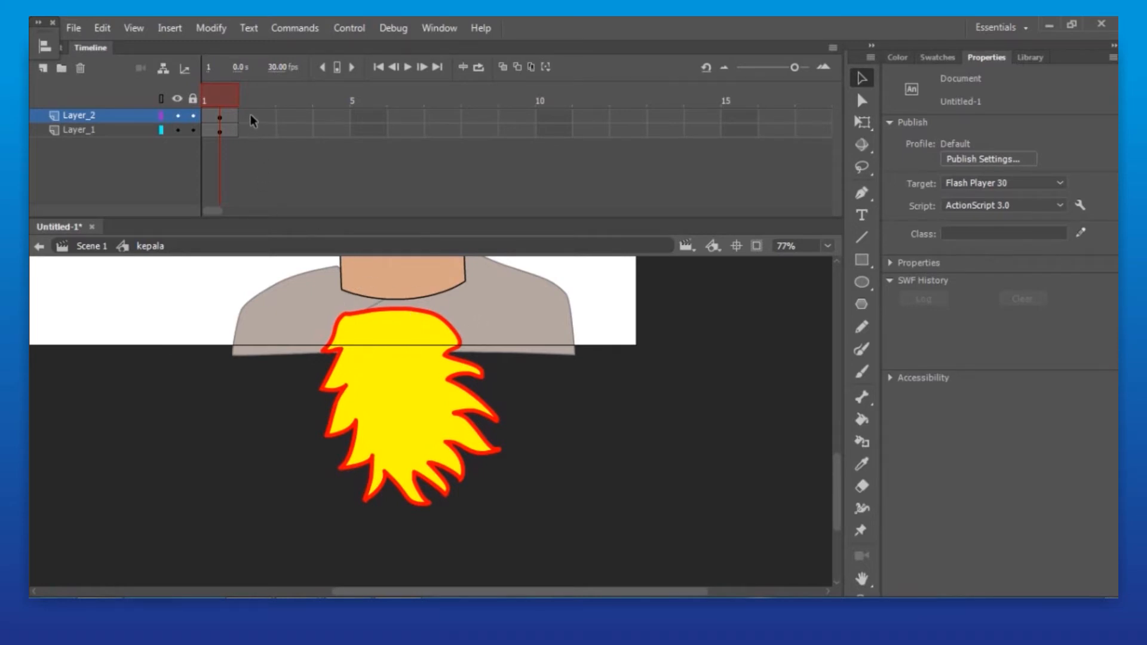
# Hide and reshow the layer beneath the flame to check which artwork it holds.
pyautogui.click(250, 134)
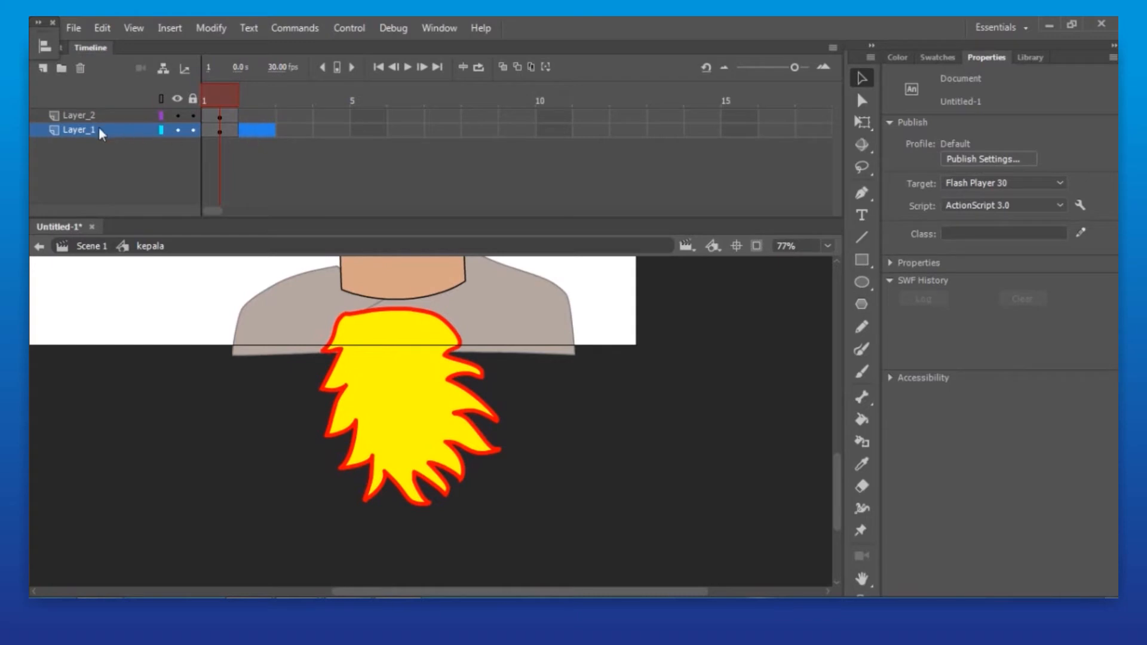
pyautogui.click(177, 130)
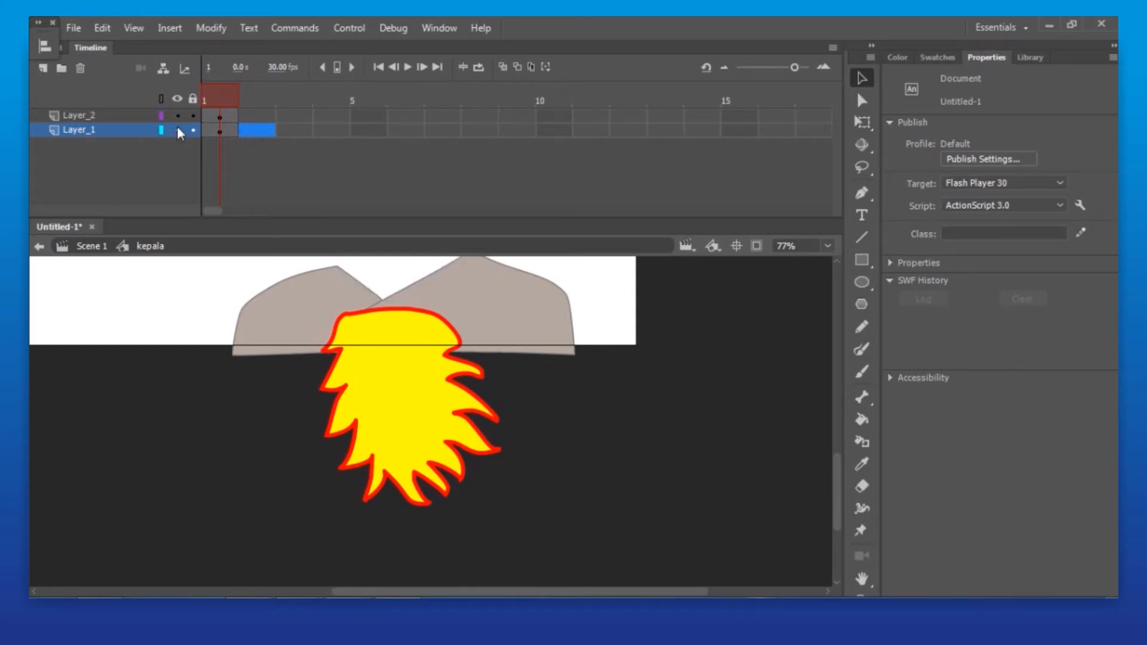
pyautogui.click(177, 130)
pyautogui.keyDown('ctrl'); pyautogui.keyDown('shift'); pyautogui.click(432, 354); pyautogui.keyUp('shift'); pyautogui.keyUp('ctrl')
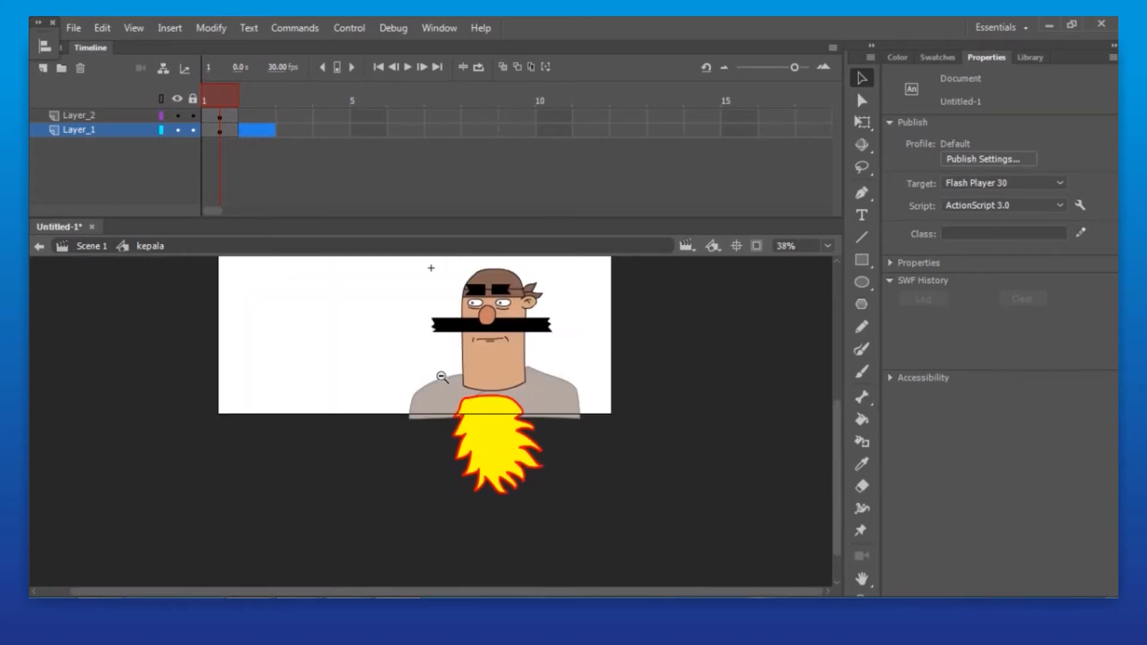
pyautogui.keyDown('ctrl'); pyautogui.keyDown('shift'); pyautogui.click(429, 363); pyautogui.keyUp('shift'); pyautogui.keyUp('ctrl')
pyautogui.moveTo(421, 357); pyautogui.dragTo(515, 481)
pyautogui.click(178, 130)
pyautogui.click(178, 130)
# Rename the head's layer Kepala and the flame's layer Api.
pyautogui.doubleClick(98, 130)
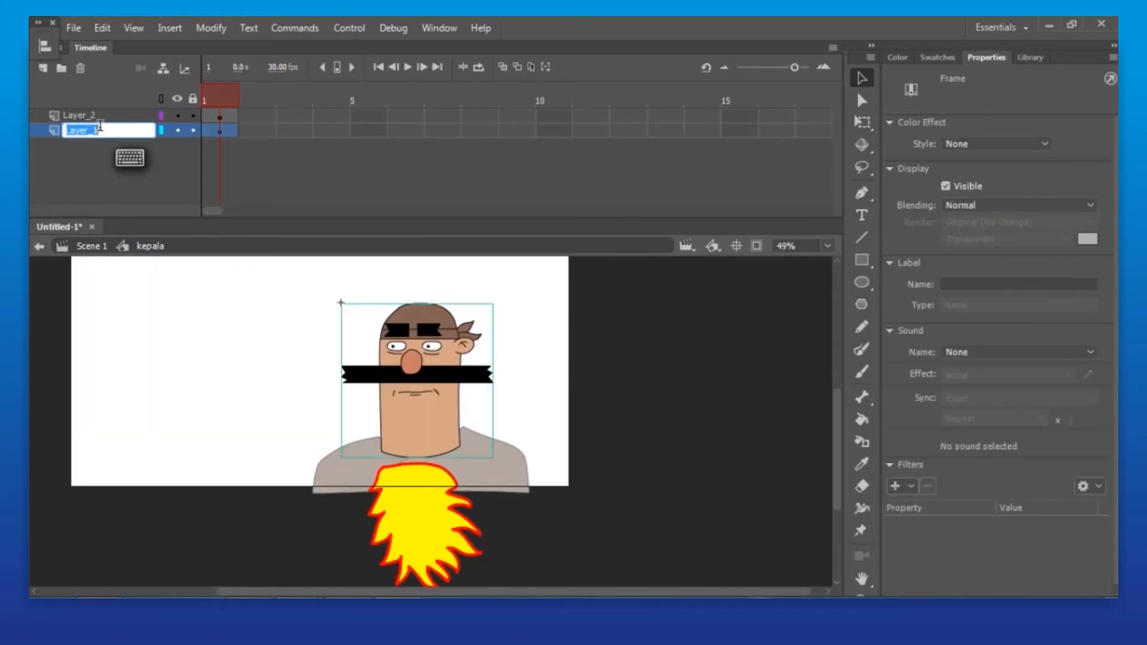
pyautogui.write('Kepala')
pyautogui.press('Return')
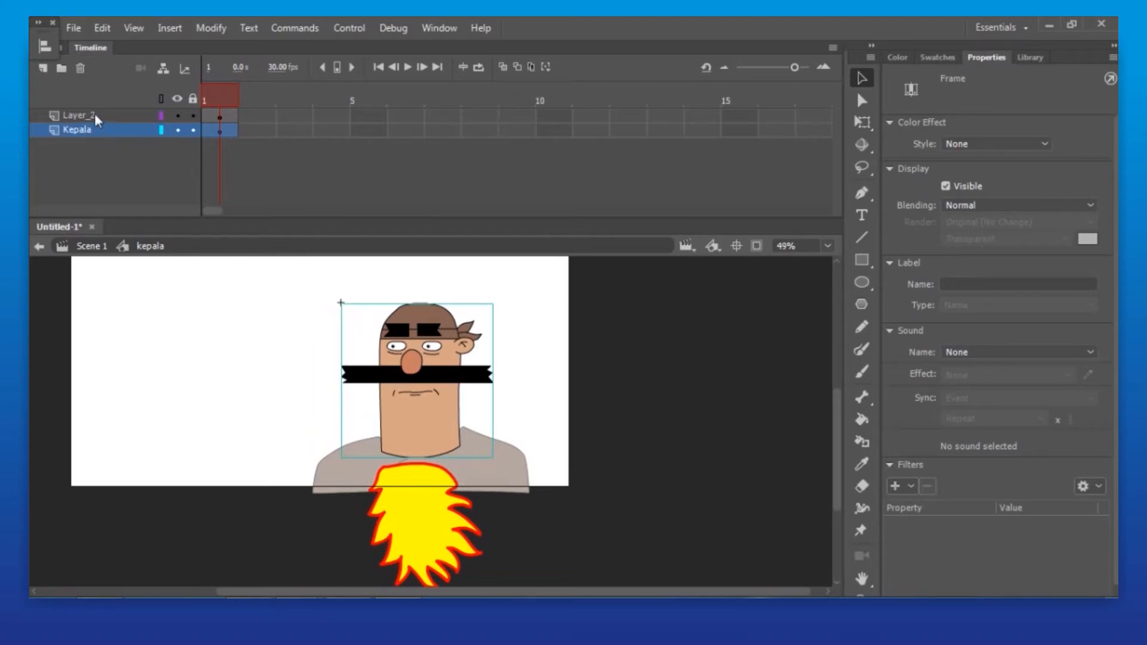
pyautogui.click(95, 116)
pyautogui.doubleClick(95, 116)
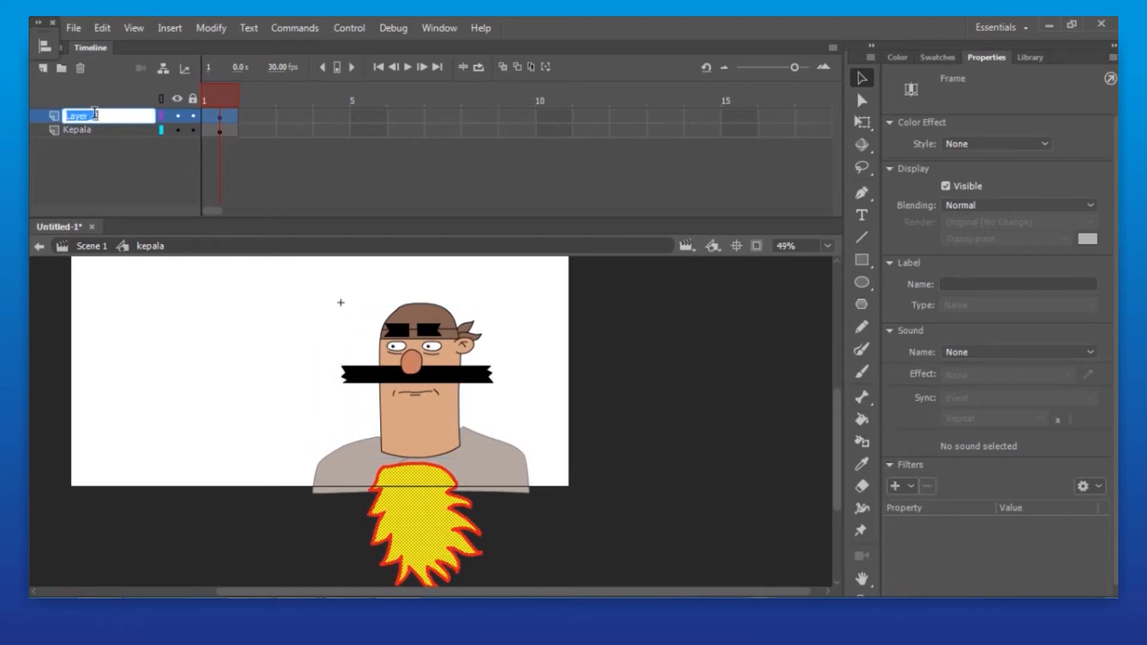
pyautogui.write('Api')
pyautogui.press('Return')
# Try grouping the flame artwork and adding a keyframe at frame 2 of the Api layer, undoing both.
pyautogui.hotkey('ctrl', 'g')
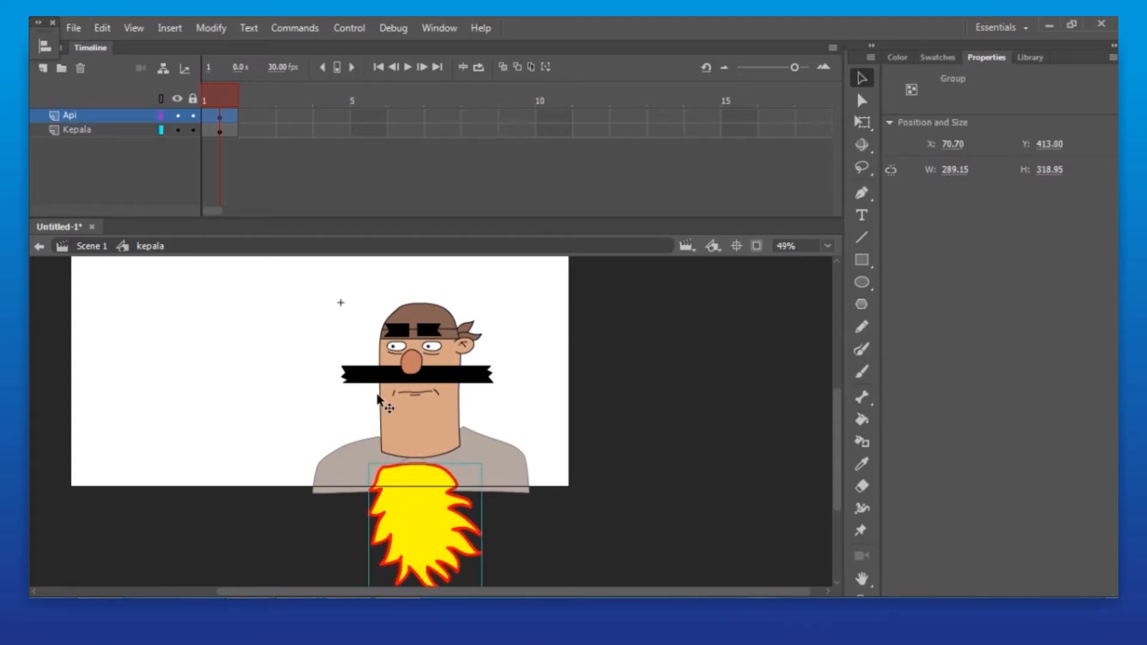
pyautogui.hotkey('ctrl', 'shift', 'g')
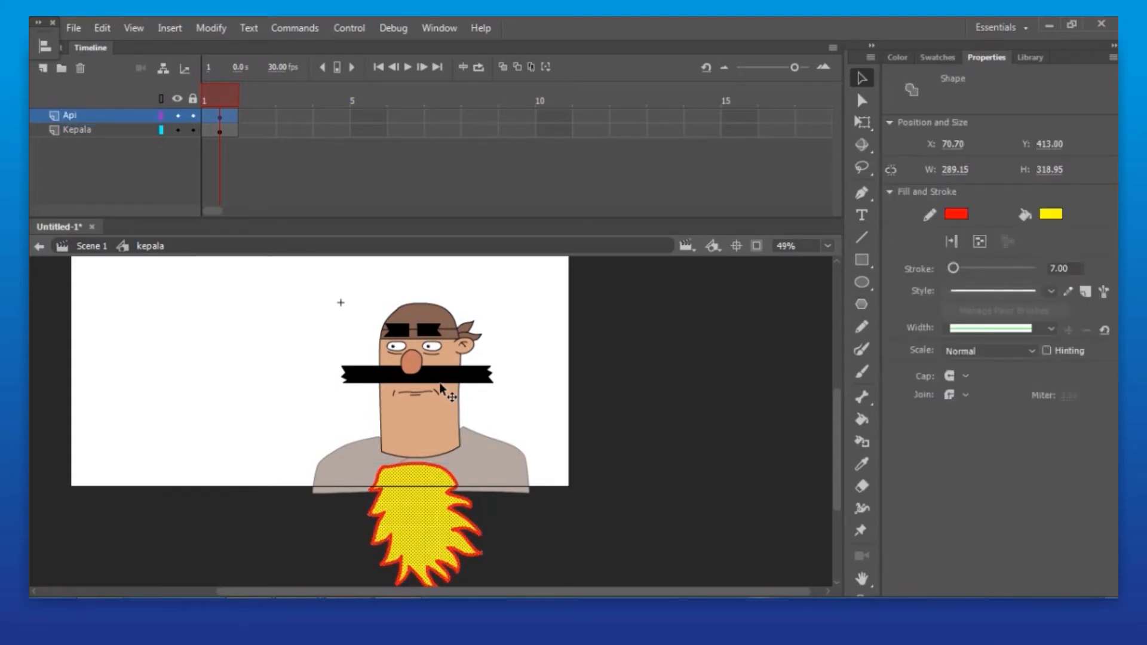
pyautogui.click(518, 451)
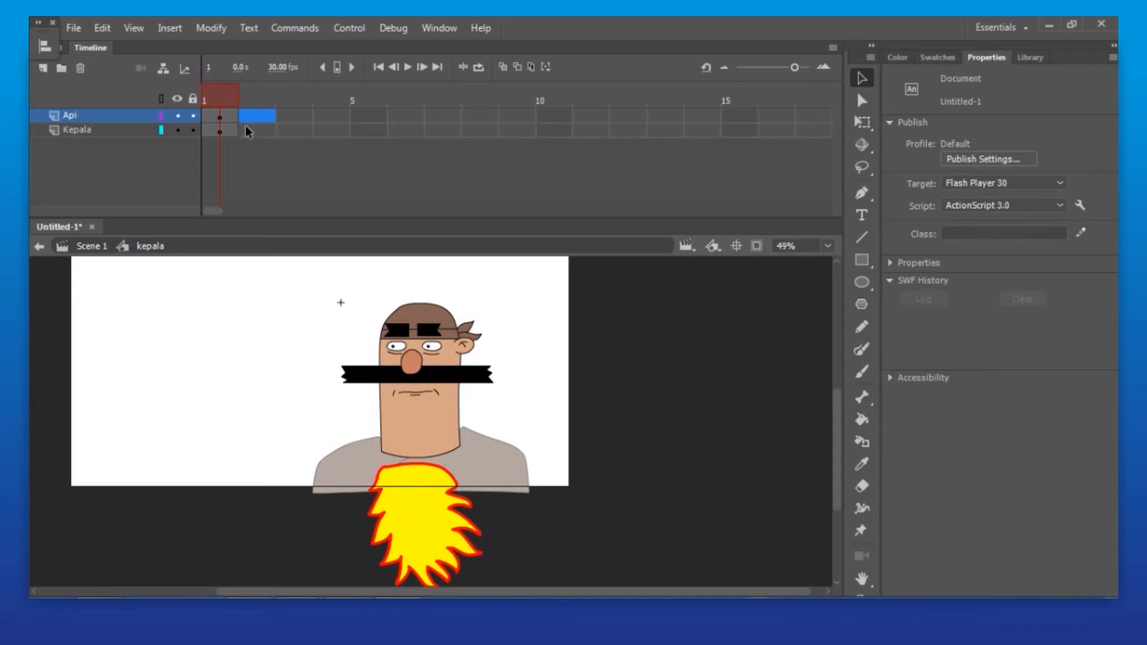
pyautogui.press('F6')
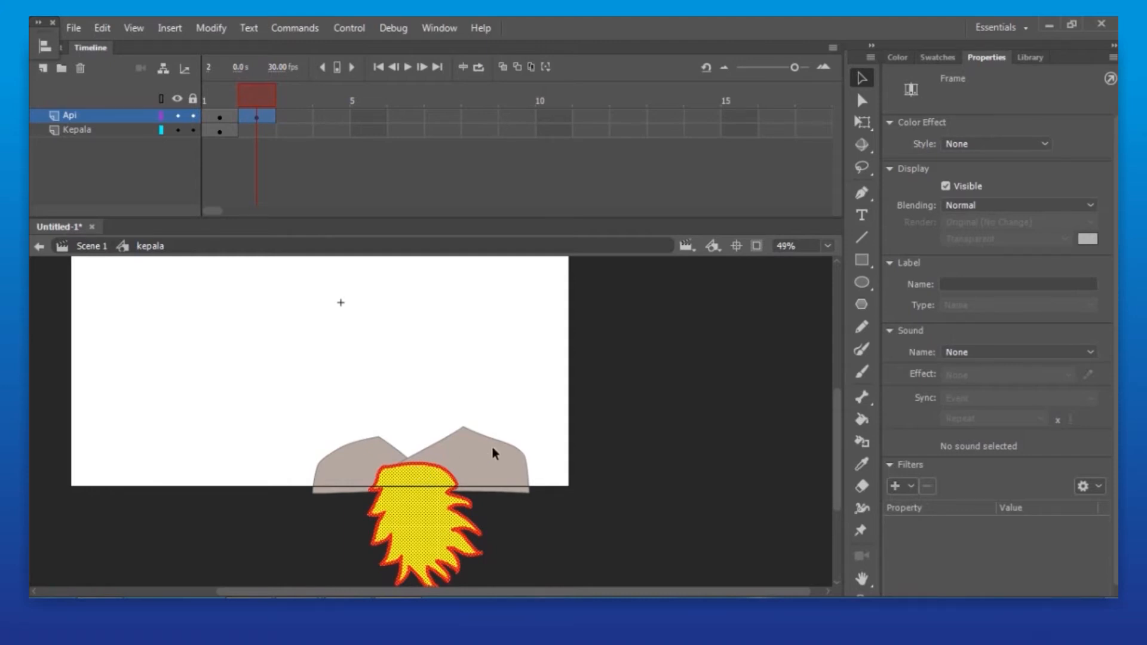
pyautogui.hotkey('ctrl', 'z')
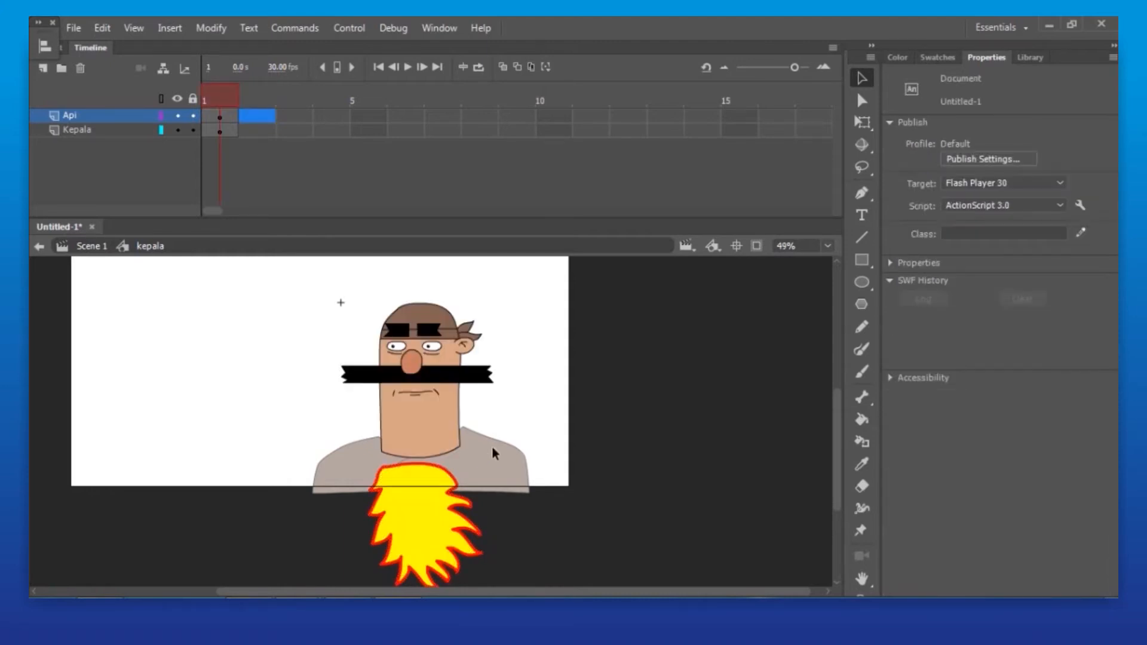
# Extend the Kepala layer to frame 2 and insert a keyframe at frame 2 of the Api layer.
pyautogui.click(258, 126)
pyautogui.click(260, 115)
pyautogui.click(249, 128)
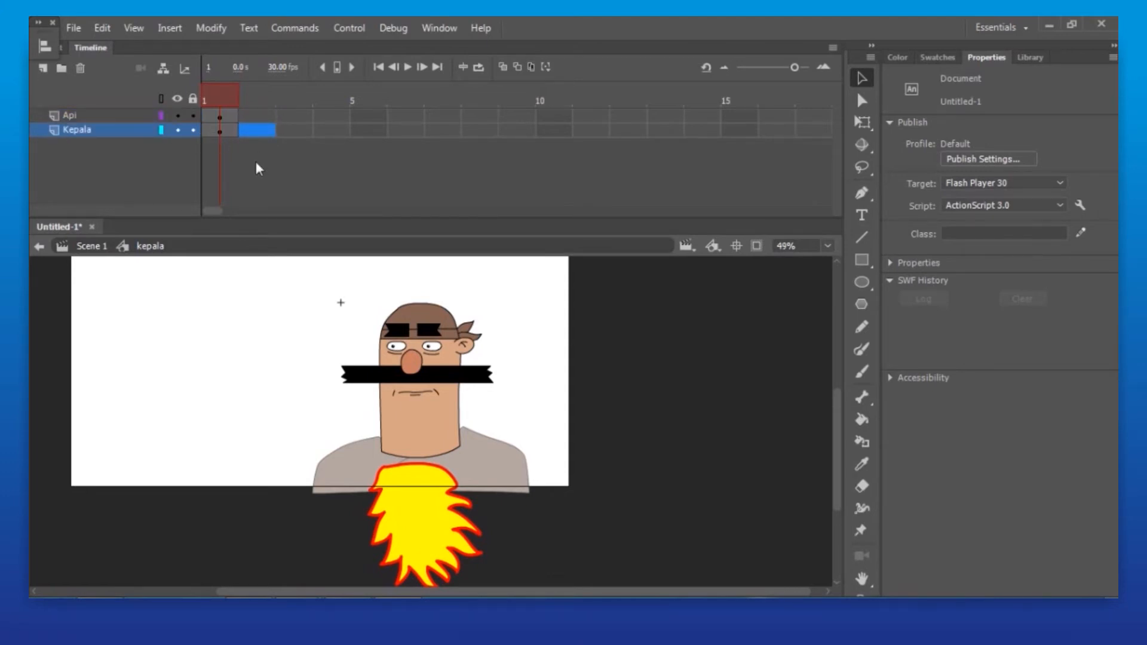
pyautogui.click(260, 132)
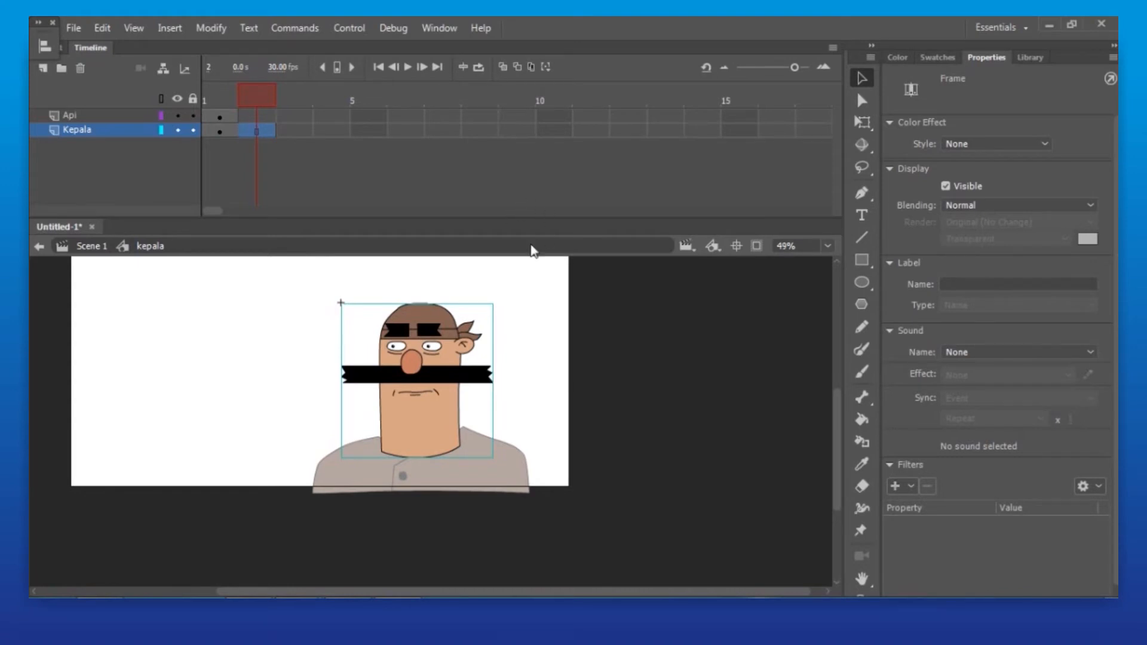
pyautogui.click(259, 115)
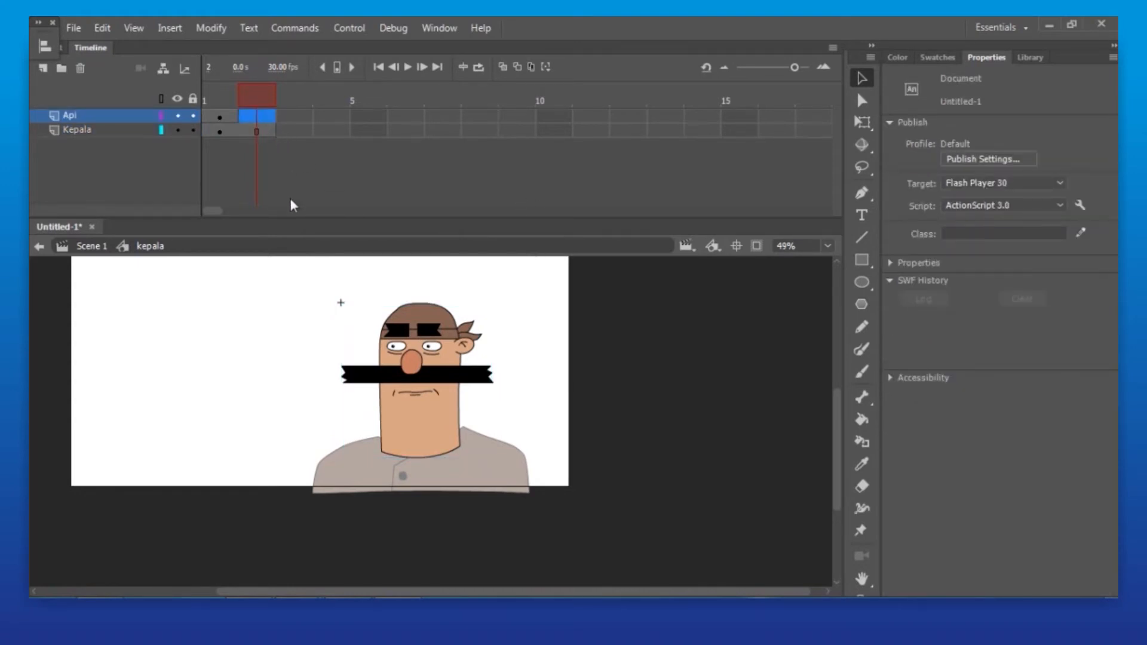
pyautogui.press('F6')
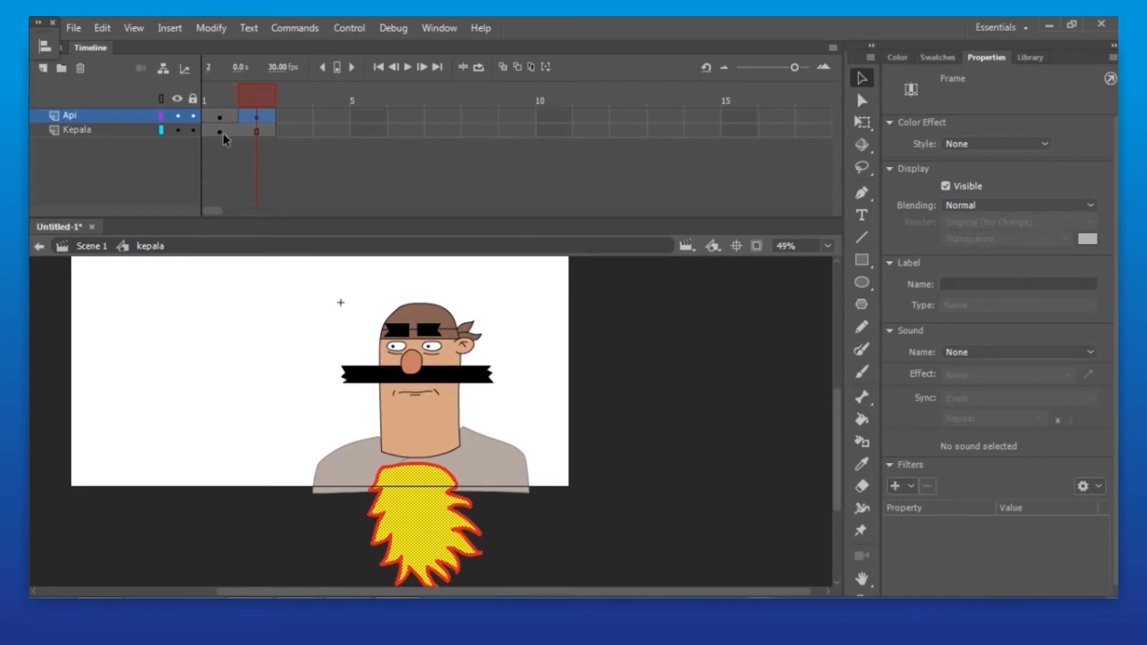
# Stretch the flame vertically at frame 2 of the Api layer to a height of about 344.5 with Free Transform.
pyautogui.click(257, 130)
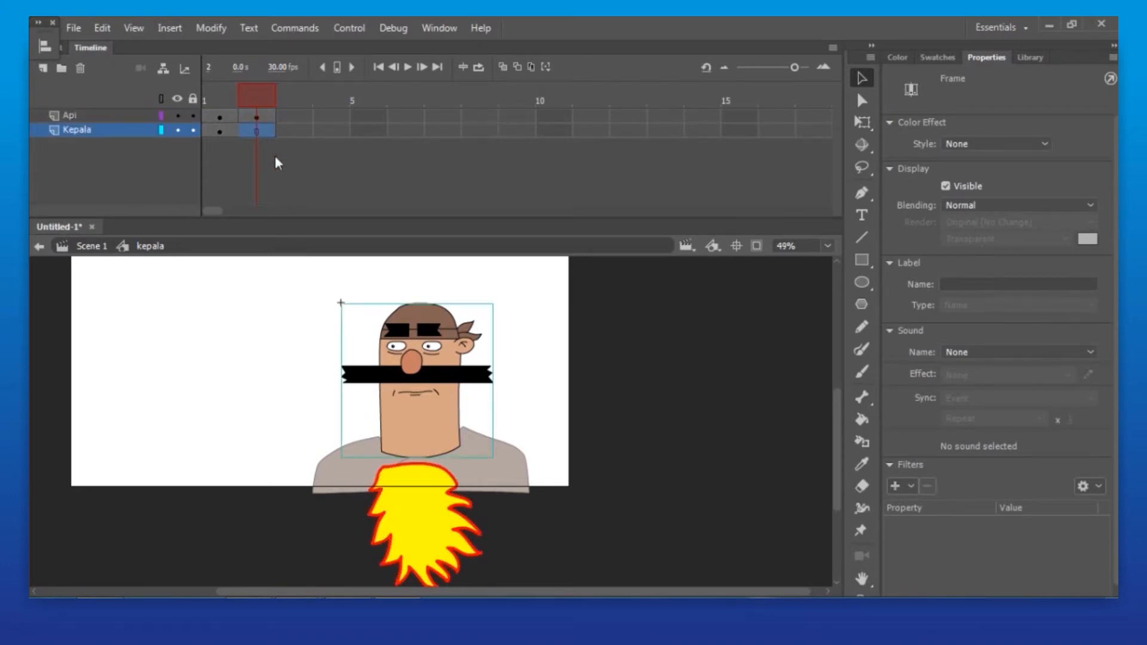
pyautogui.click(591, 356)
pyautogui.click(258, 119)
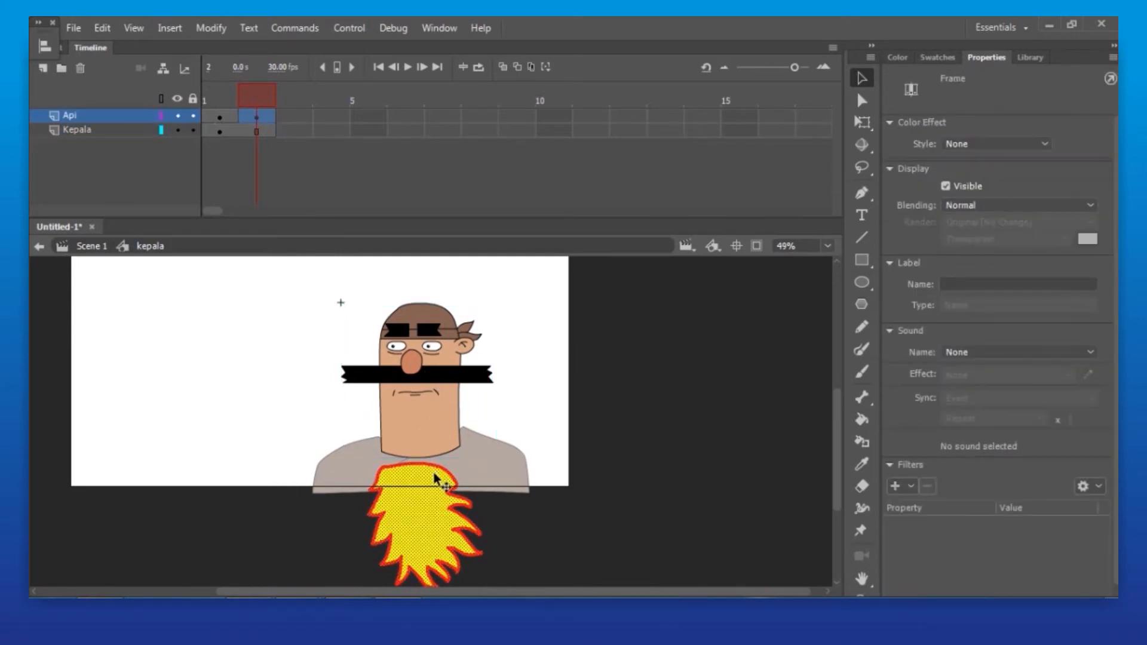
pyautogui.keyDown('ctrl'); pyautogui.keyDown('shift'); pyautogui.click(447, 501); pyautogui.keyUp('shift'); pyautogui.keyUp('ctrl')
pyautogui.moveTo(389, 380); pyautogui.dragTo(481, 491)
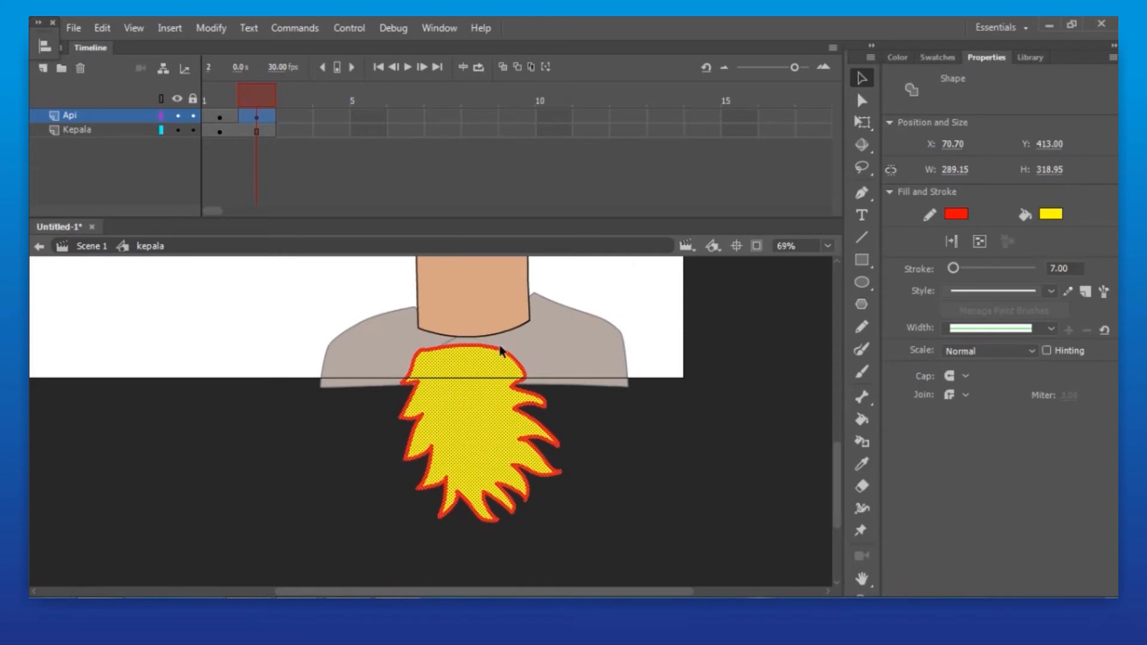
pyautogui.click(863, 122)
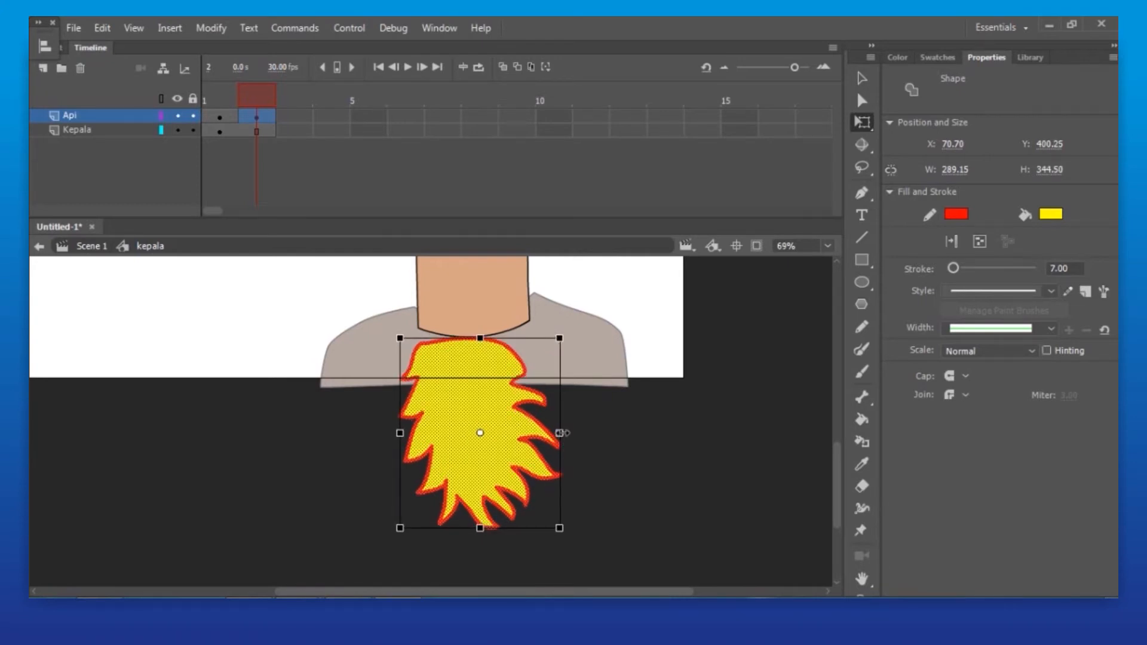
pyautogui.doubleClick(561, 435)
pyautogui.doubleClick(492, 435)
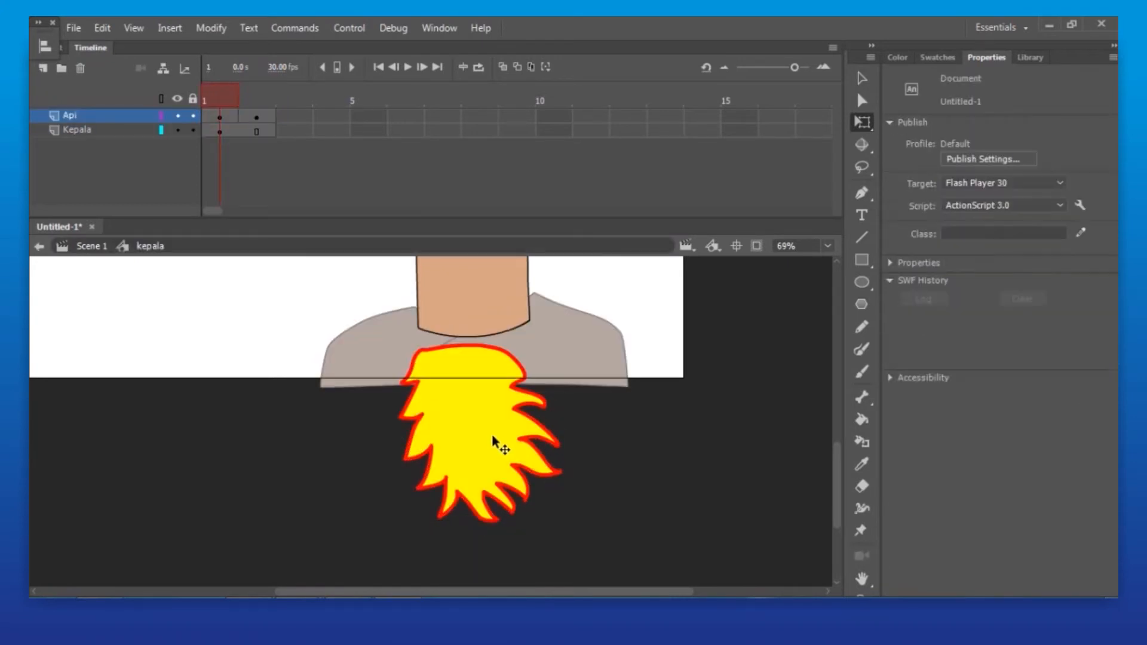
pyautogui.click(517, 435)
pyautogui.moveTo(640, 310); pyautogui.dragTo(353, 510)
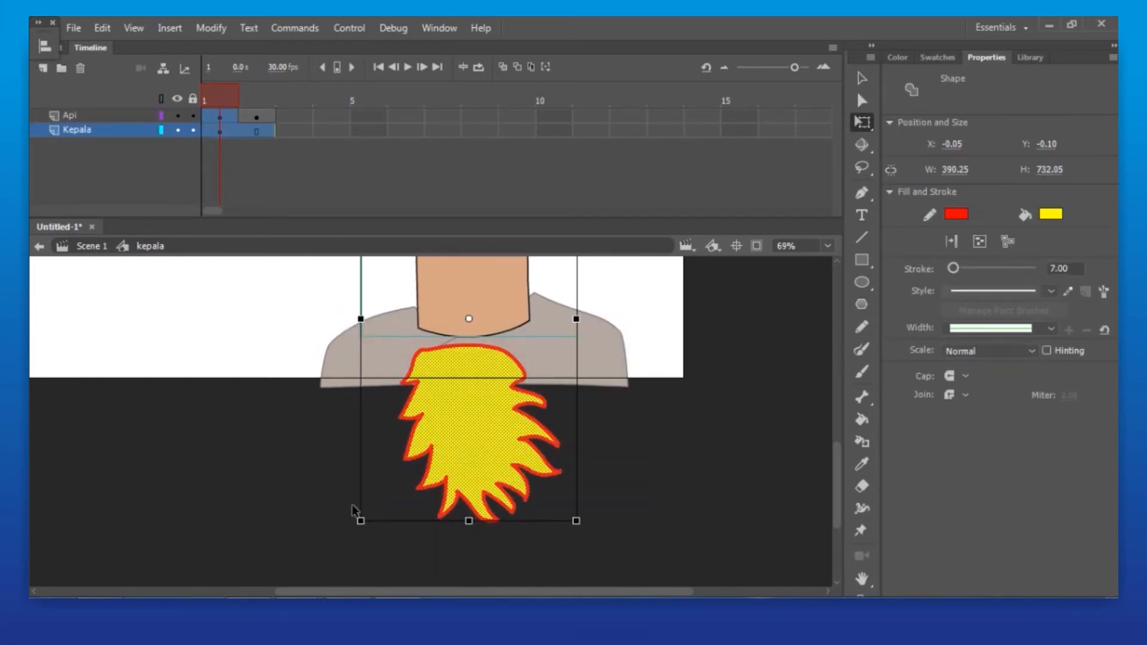
pyautogui.keyDown('shift'); pyautogui.click(500, 299); pyautogui.keyUp('shift')
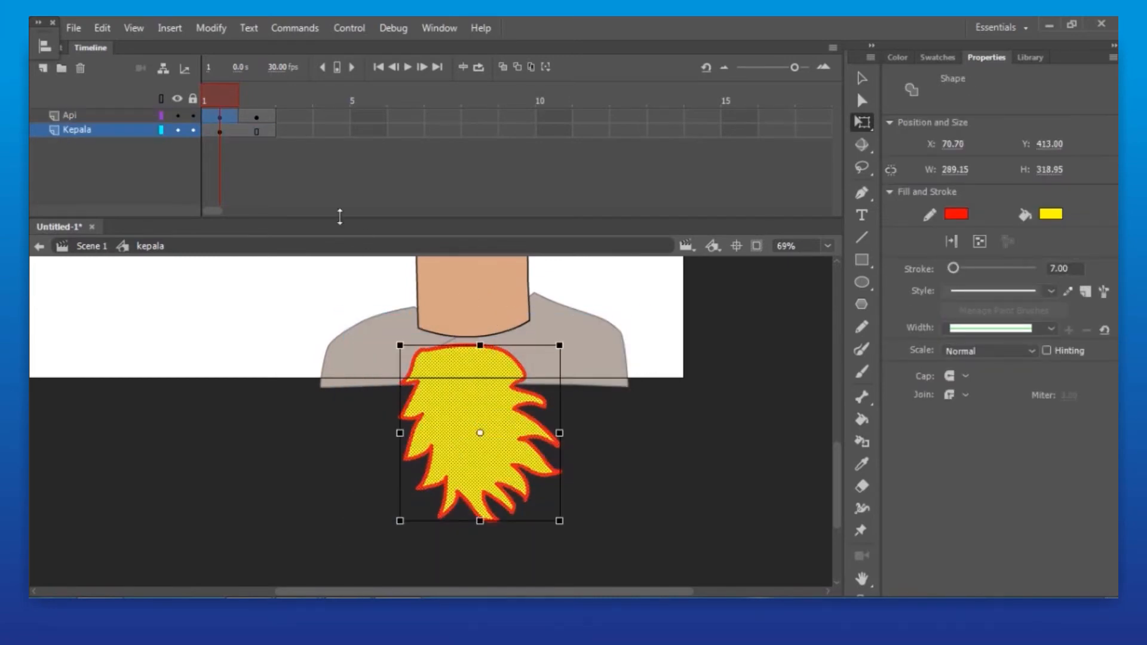
pyautogui.click(259, 117)
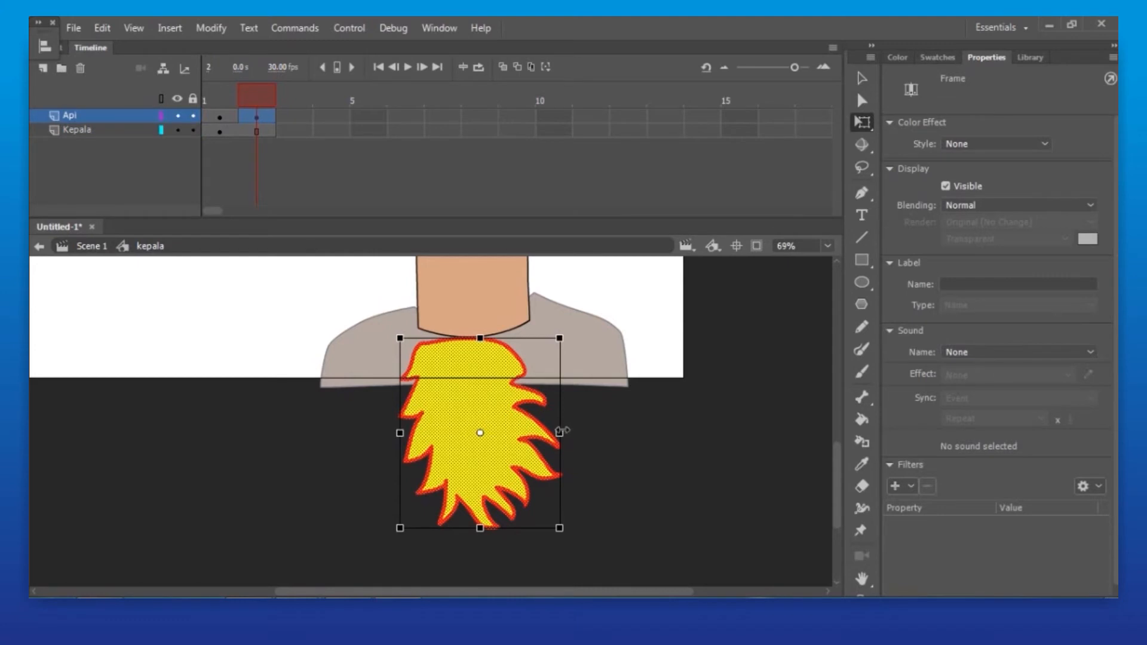
pyautogui.doubleClick(563, 432)
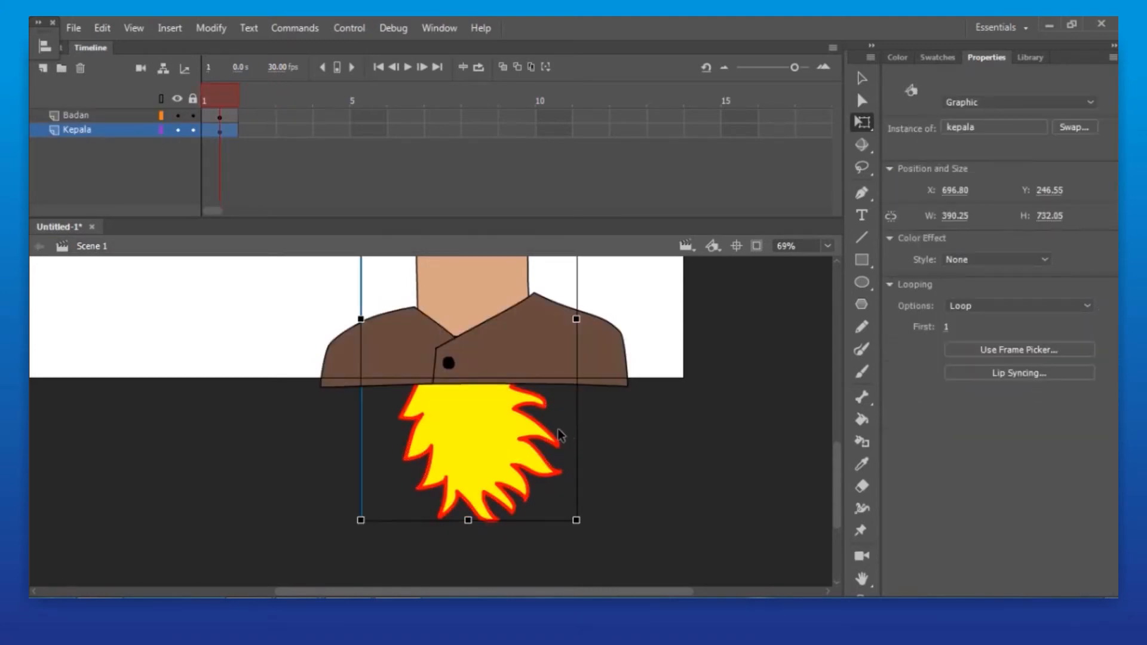
pyautogui.doubleClick(522, 426)
pyautogui.moveTo(648, 324); pyautogui.dragTo(339, 546)
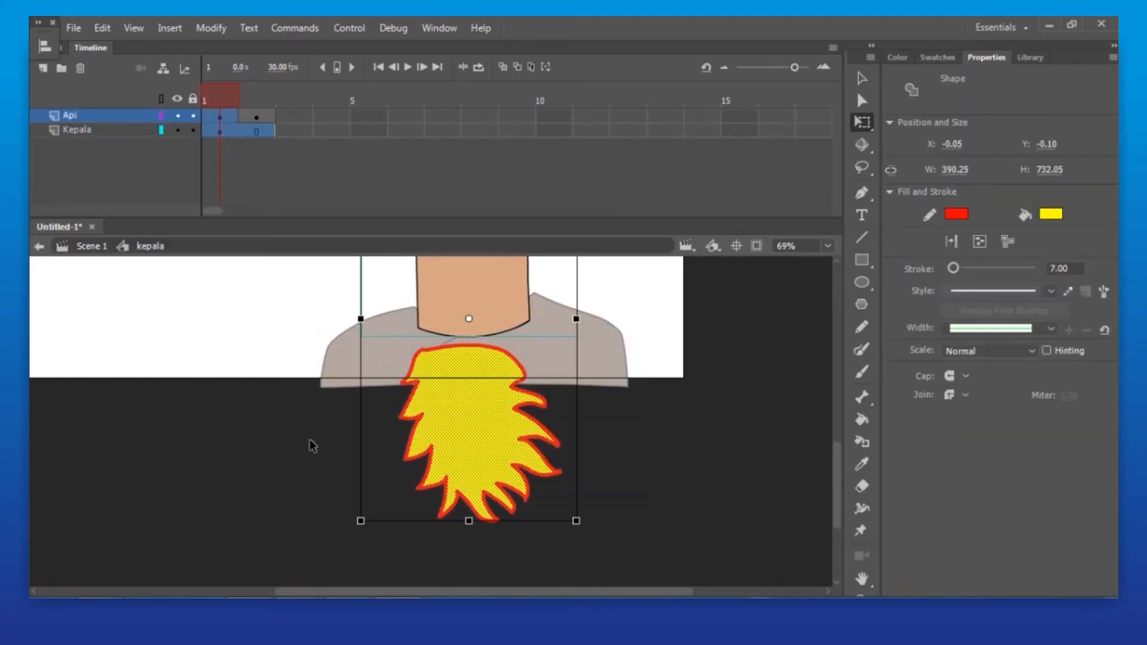
# Resize the frame 2 flame to about 269 wide and 326 high with Free Transform.
pyautogui.click(267, 117)
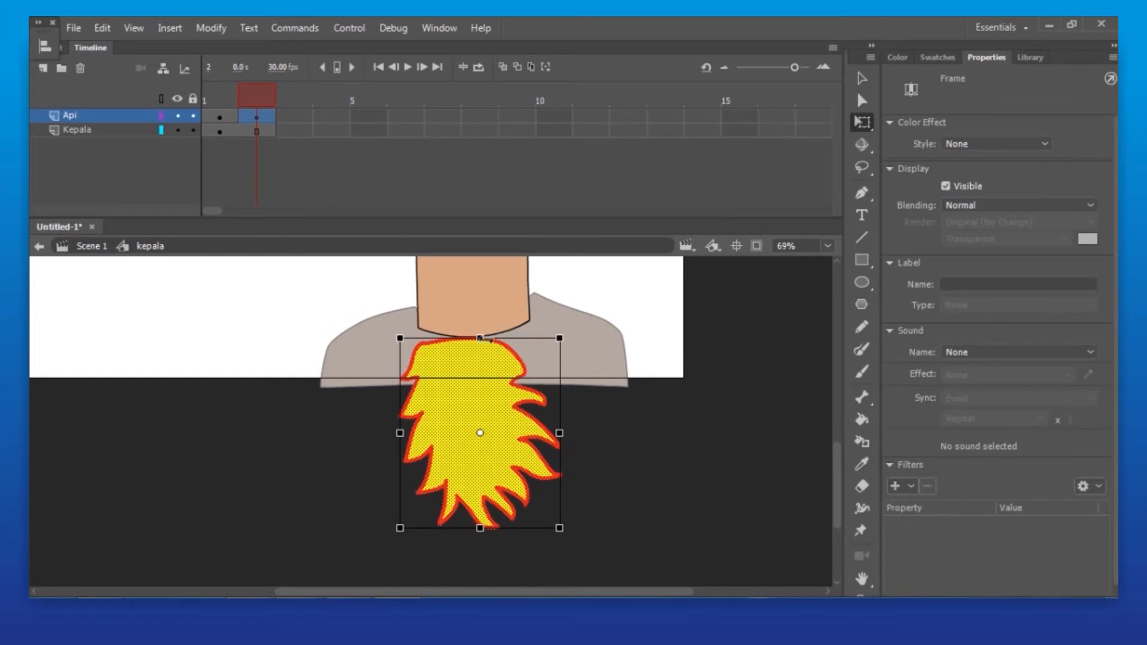
pyautogui.click(488, 356)
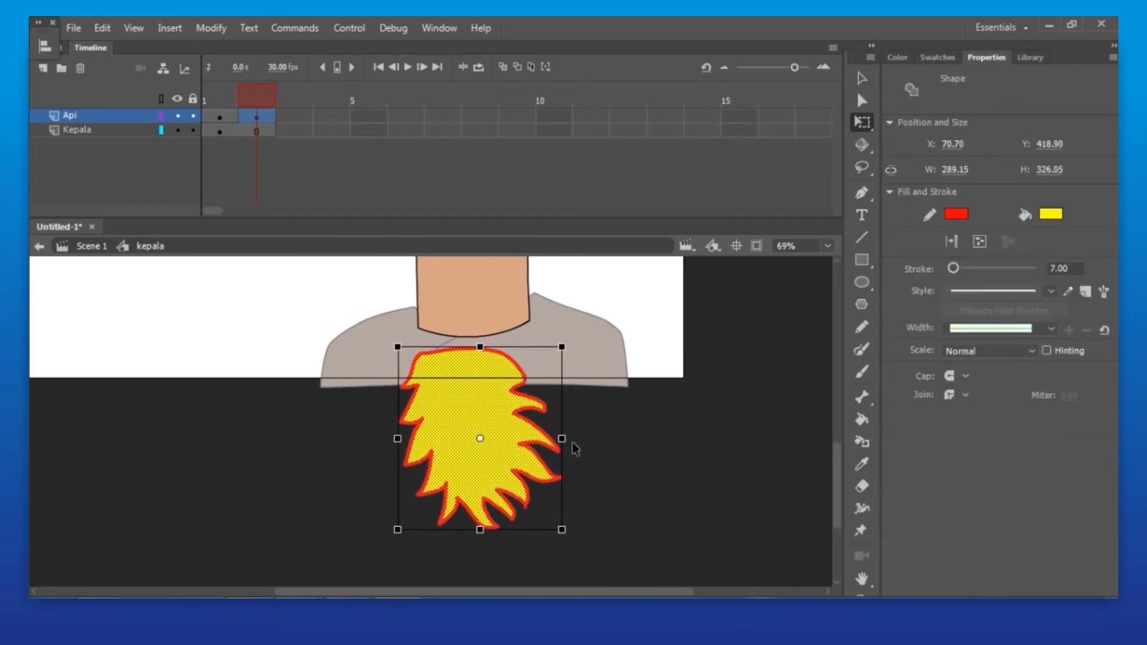
pyautogui.click(605, 436)
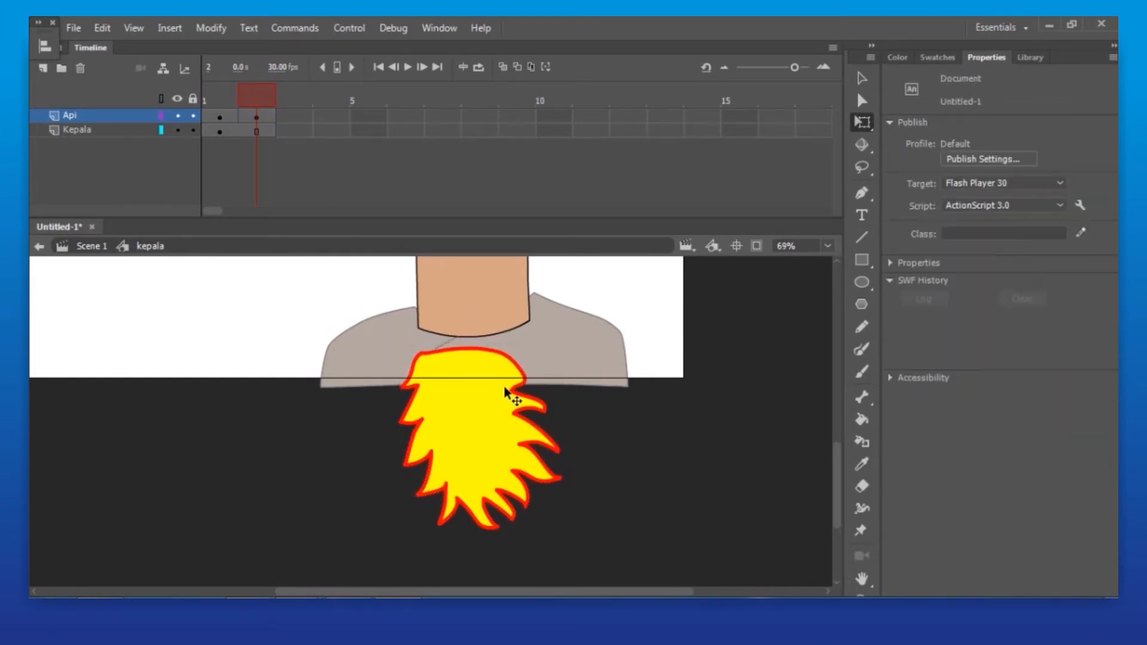
pyautogui.click(239, 100)
pyautogui.click(258, 117)
pyautogui.moveTo(564, 441); pyautogui.dragTo(557, 439)
# Compare the flame on frames 1 and 2, then preview both frames in looped playback.
pyautogui.click(238, 106)
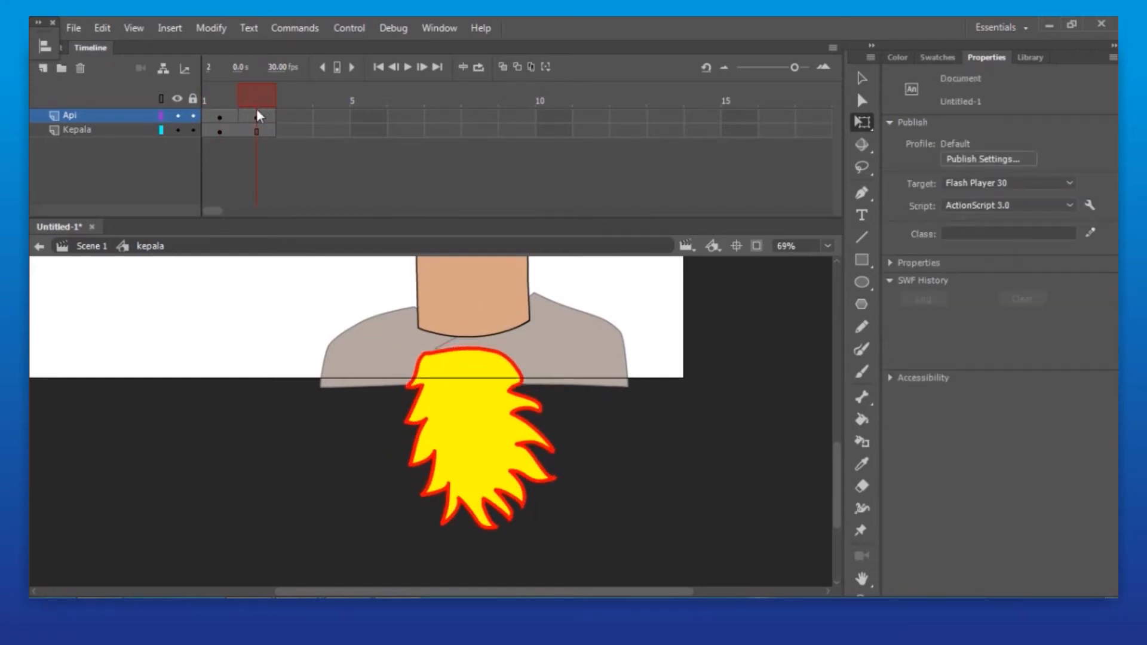
pyautogui.click(231, 114)
pyautogui.moveTo(231, 114)
pyautogui.mouseDown()
pyautogui.moveTo(261, 102)
pyautogui.moveTo(233, 107)
pyautogui.mouseUp()
pyautogui.click(477, 69)
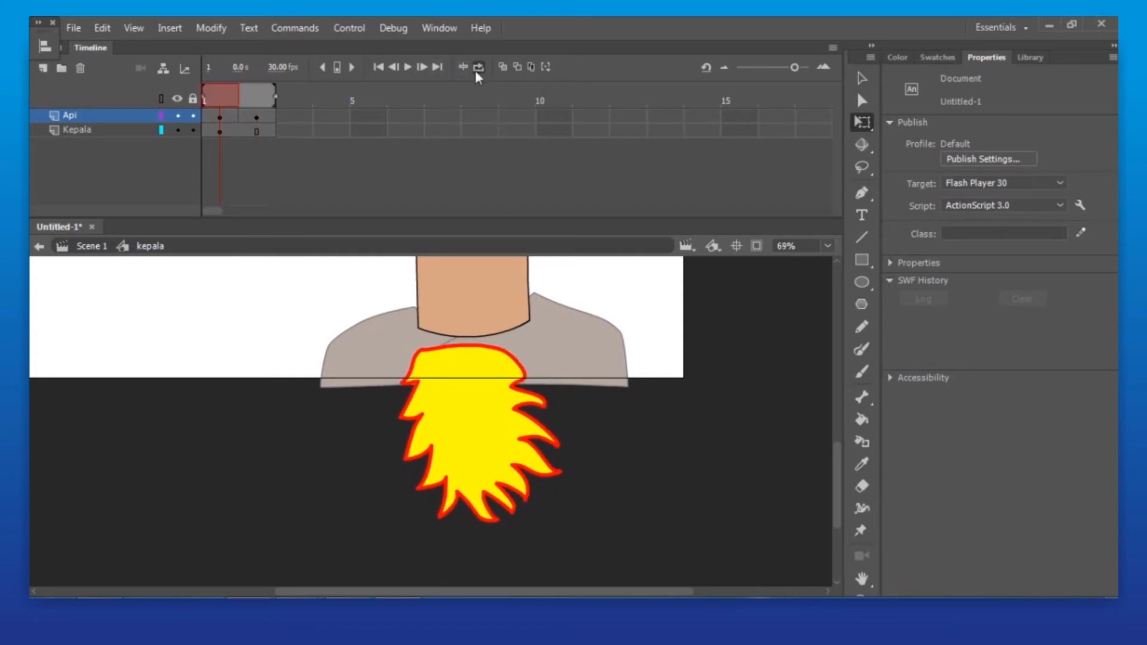
pyautogui.click(409, 67)
pyautogui.click(410, 66)
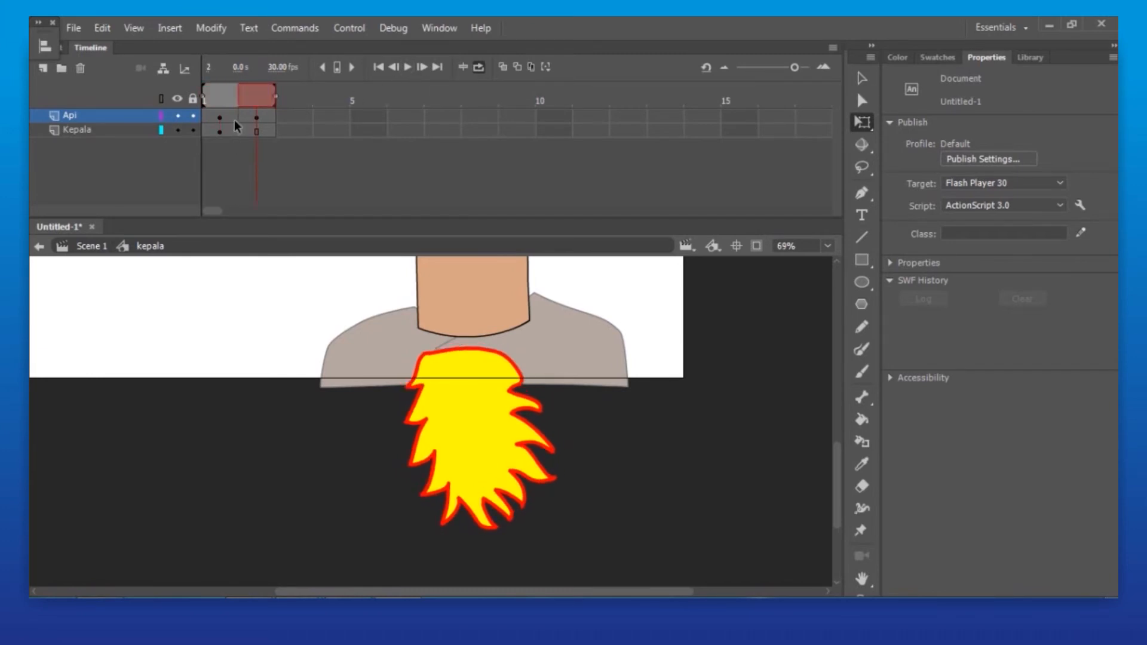
pyautogui.click(478, 67)
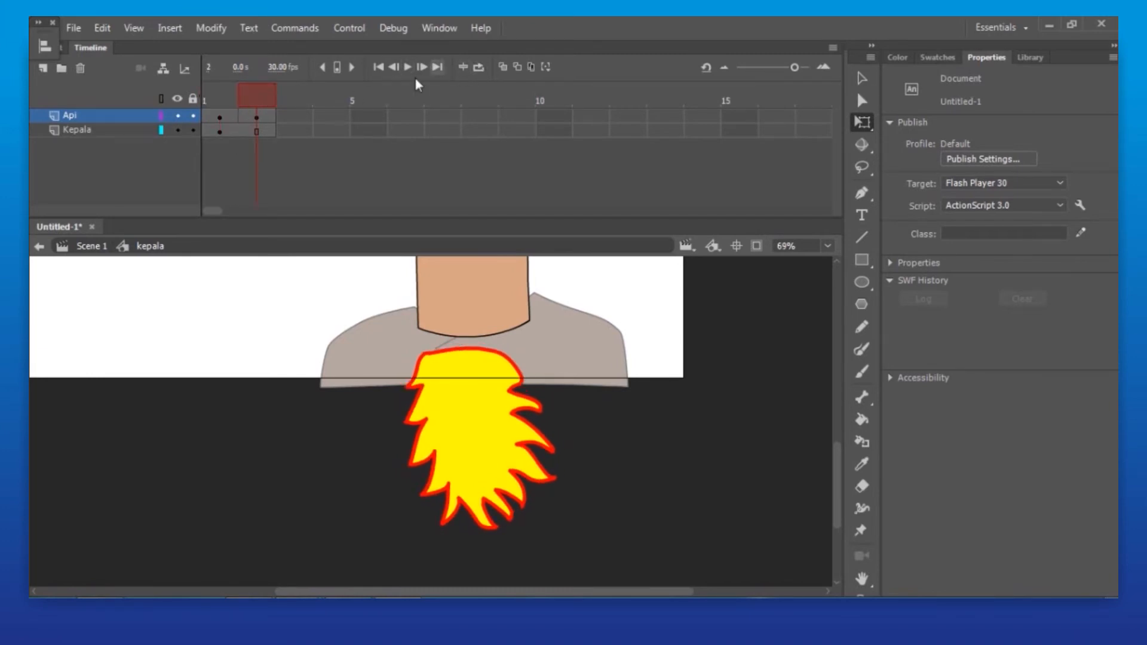
# Move the second flame keyframe to frame 4 and extend the Api layer to frame 6.
pyautogui.click(258, 116)
pyautogui.moveTo(272, 114); pyautogui.dragTo(324, 116)
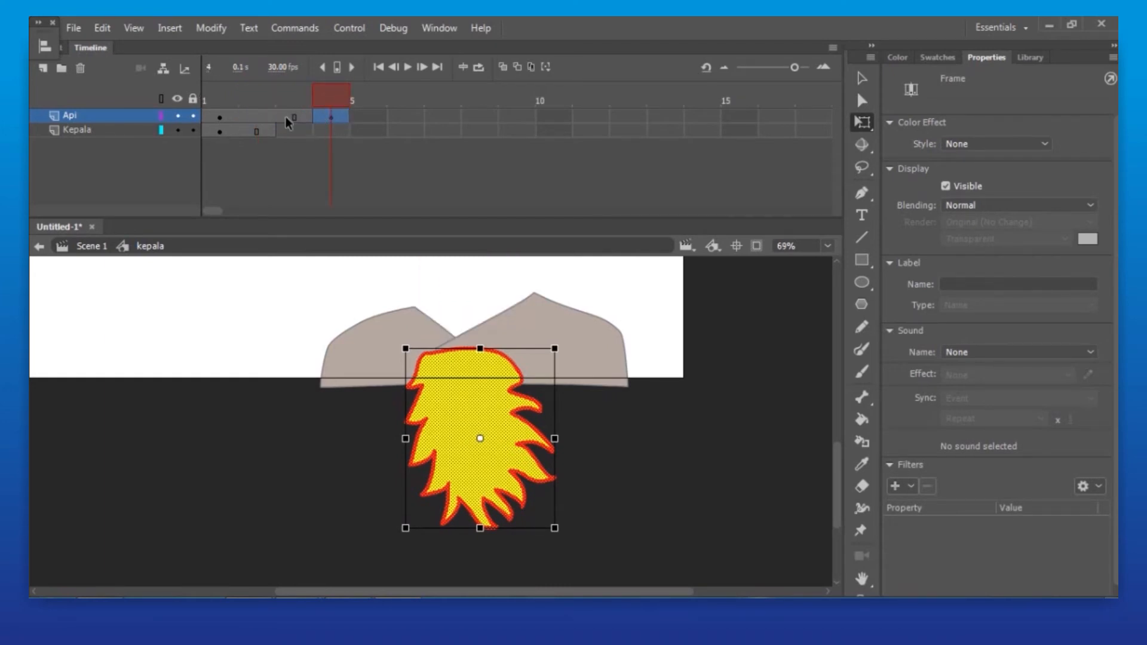
pyautogui.click(411, 117)
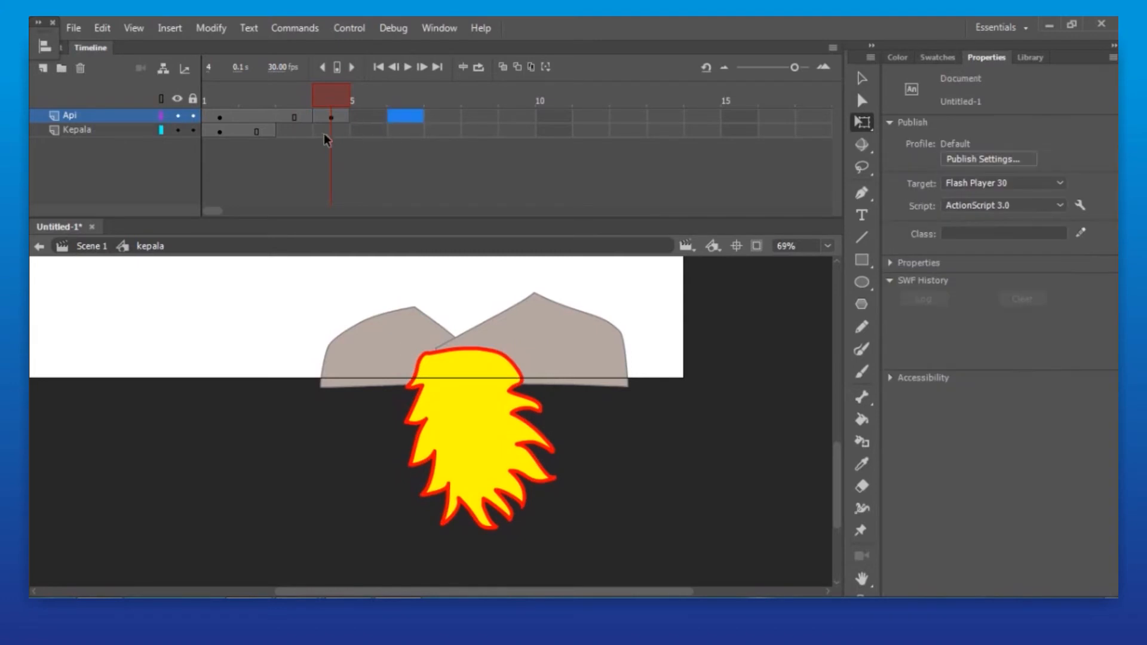
pyautogui.press('F6')
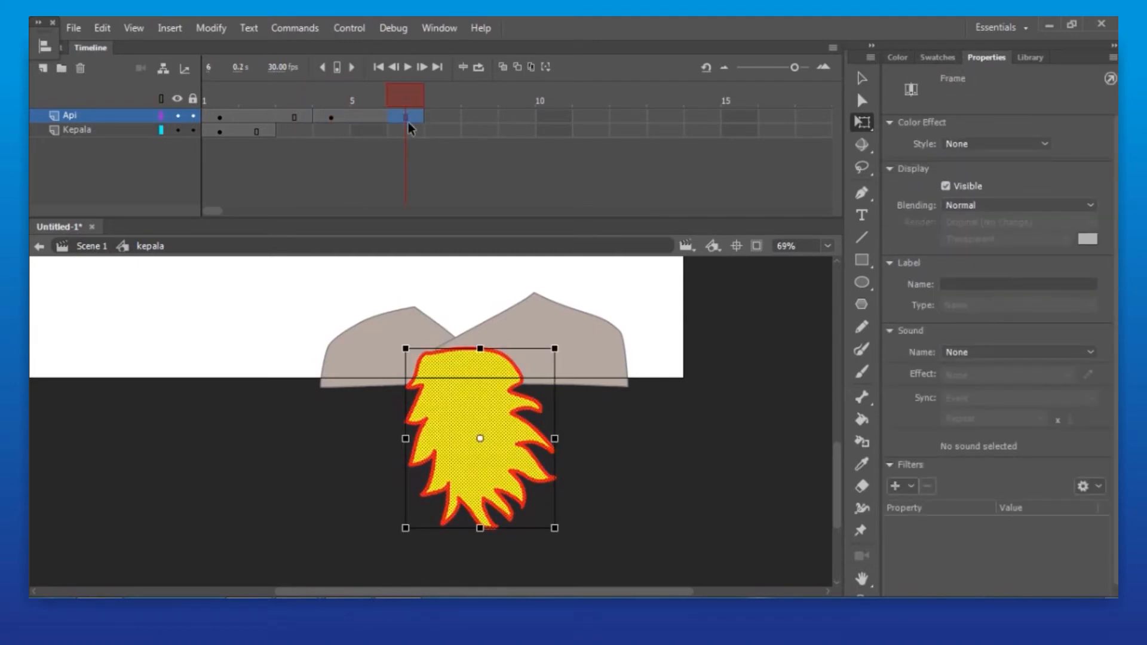
# Extend the Kepala layer to frame 6 so the head spans the whole flame animation.
pyautogui.hotkey('ctrl', '-')
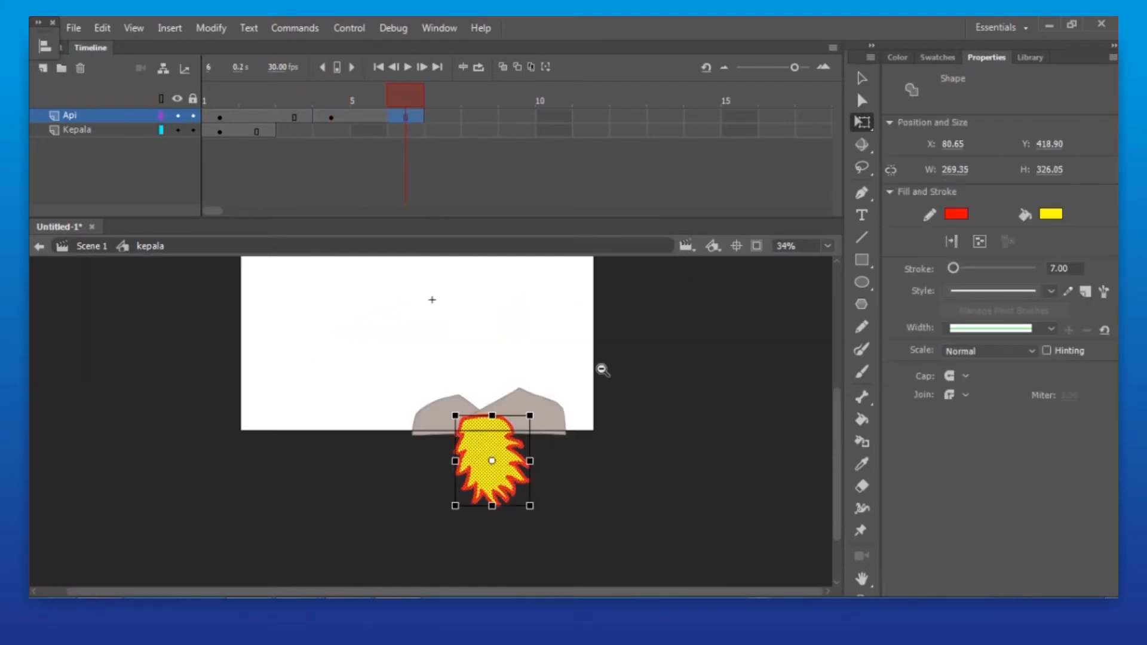
pyautogui.click(407, 129)
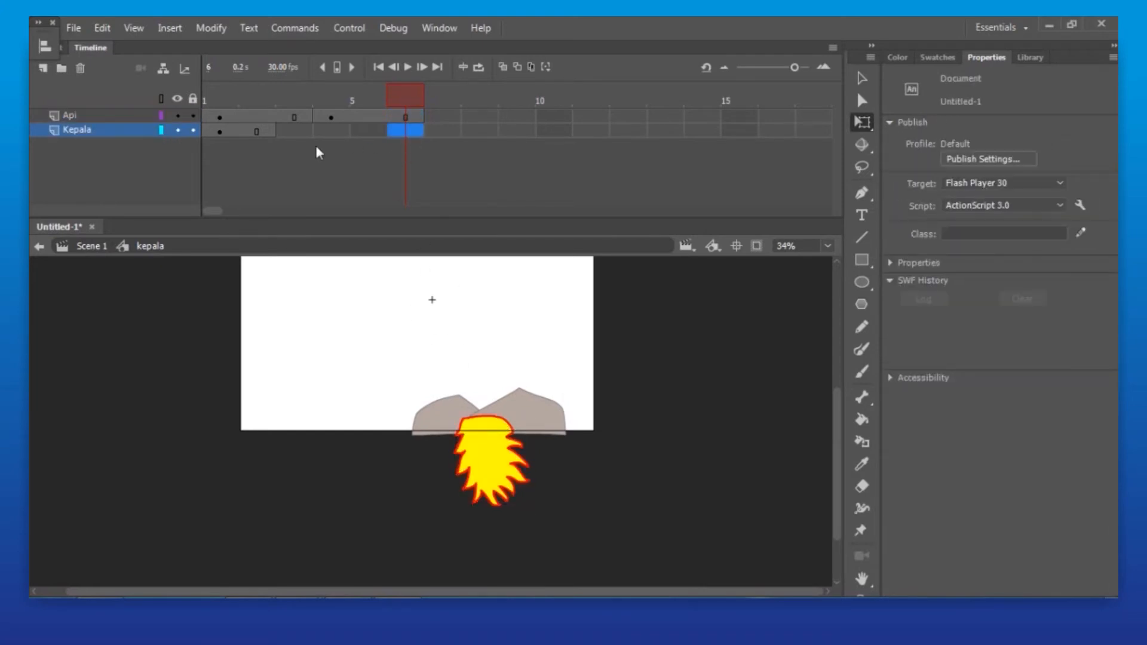
pyautogui.press('F5')
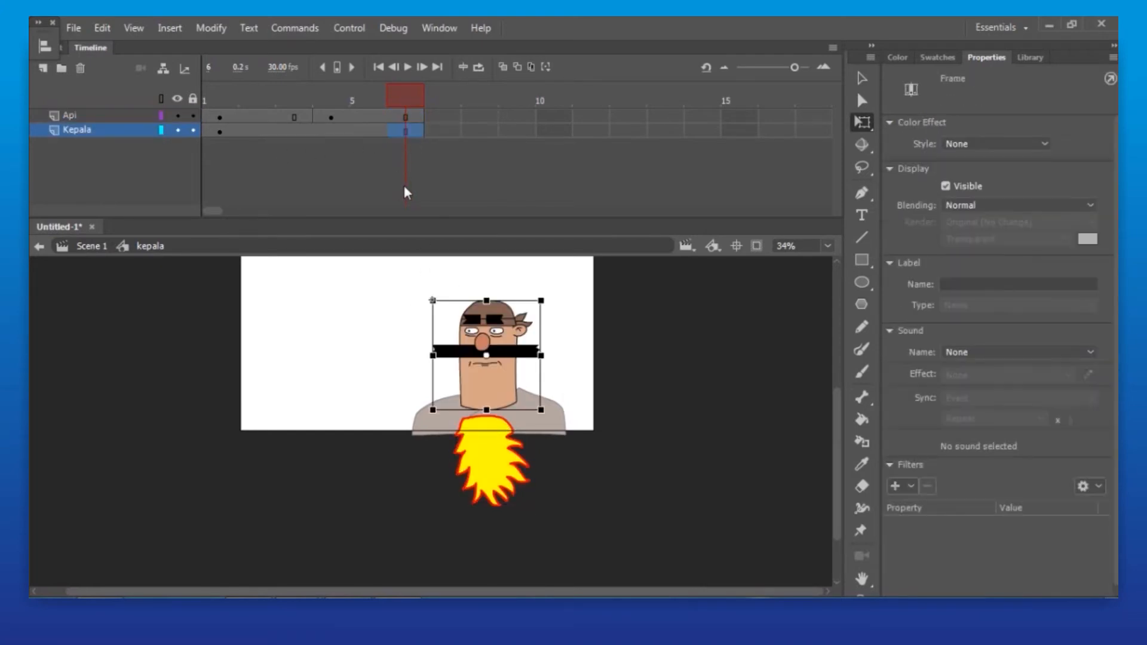
pyautogui.click(500, 151)
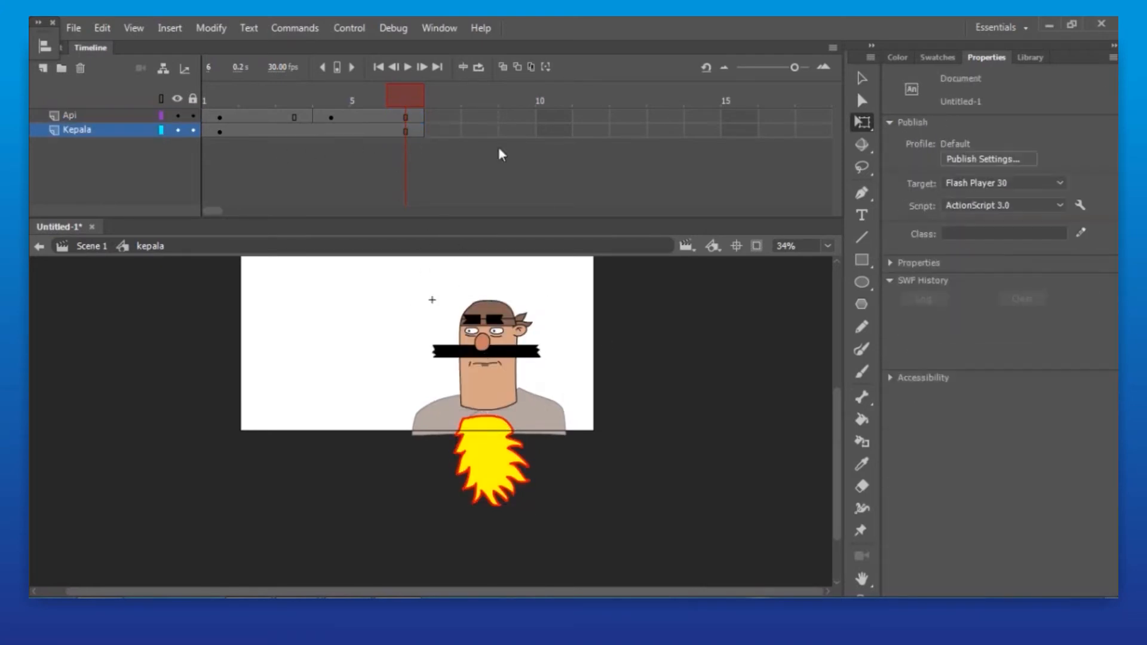
# Preview the flame animation in looped playback across frames 1 to 6.
pyautogui.click(479, 67)
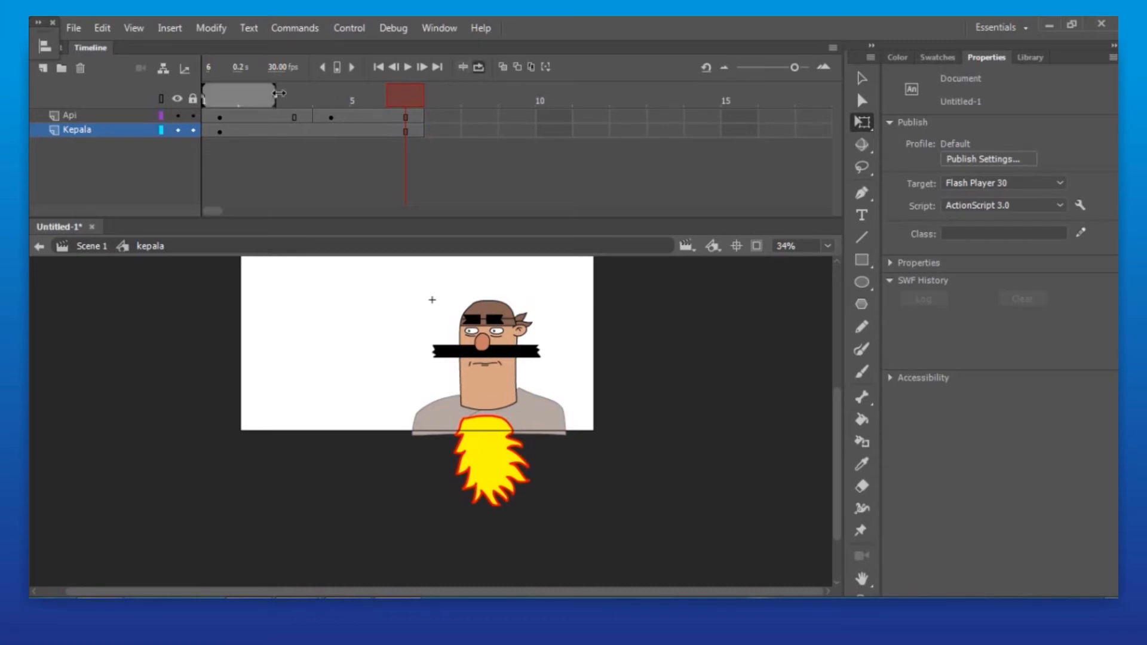
pyautogui.moveTo(278, 97); pyautogui.dragTo(402, 97)
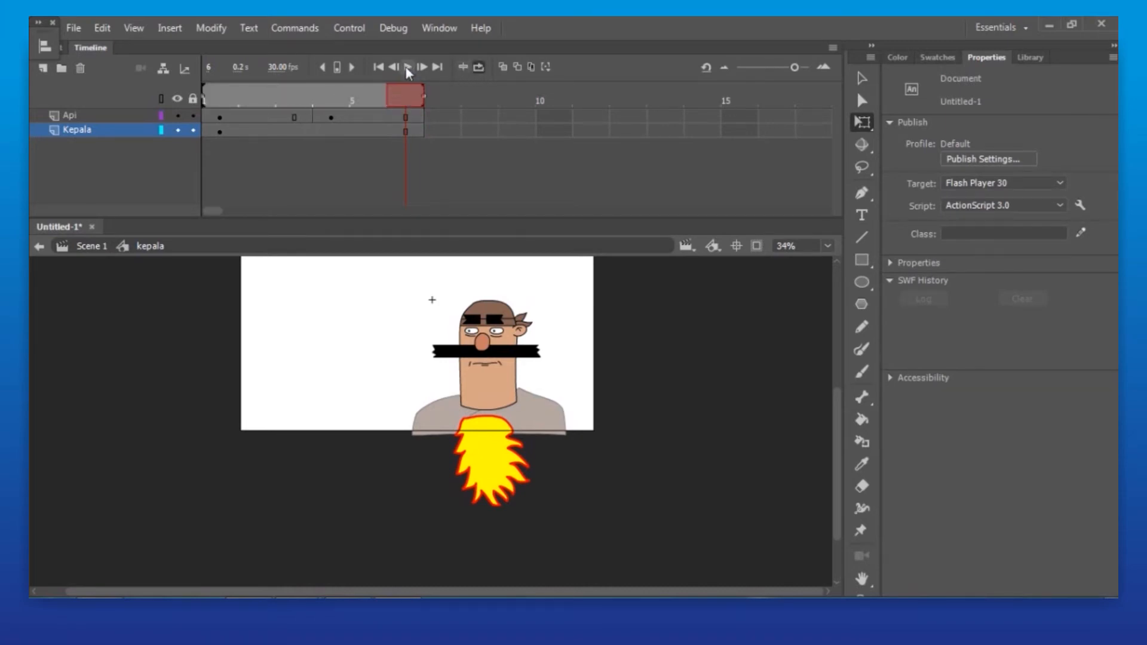
pyautogui.click(408, 68)
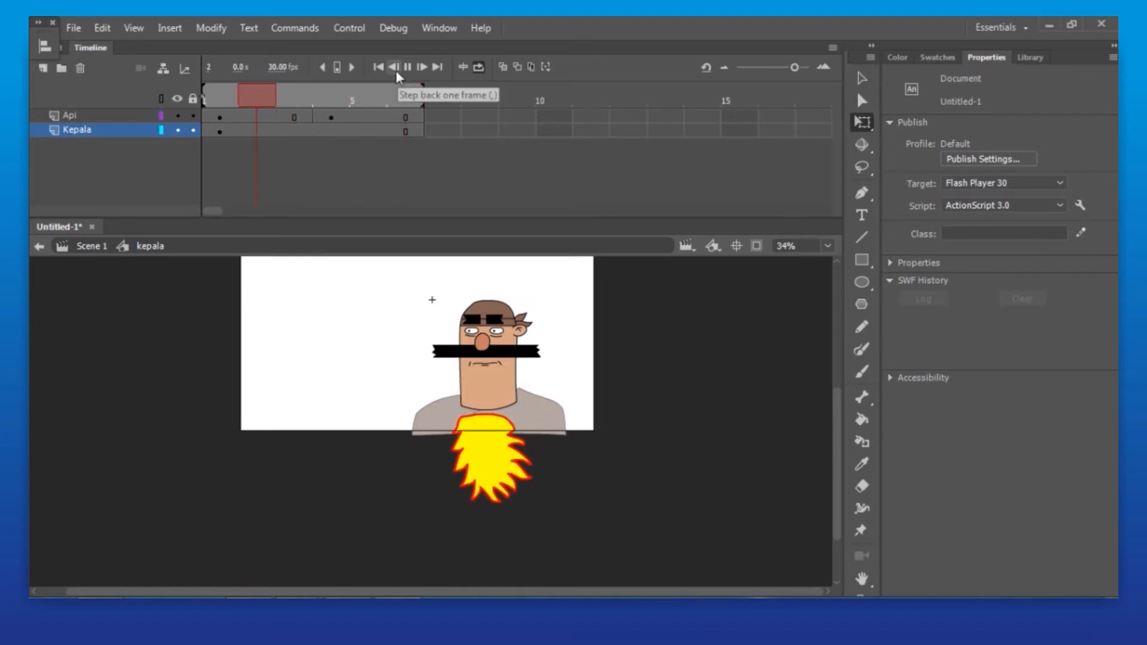
pyautogui.click(408, 68)
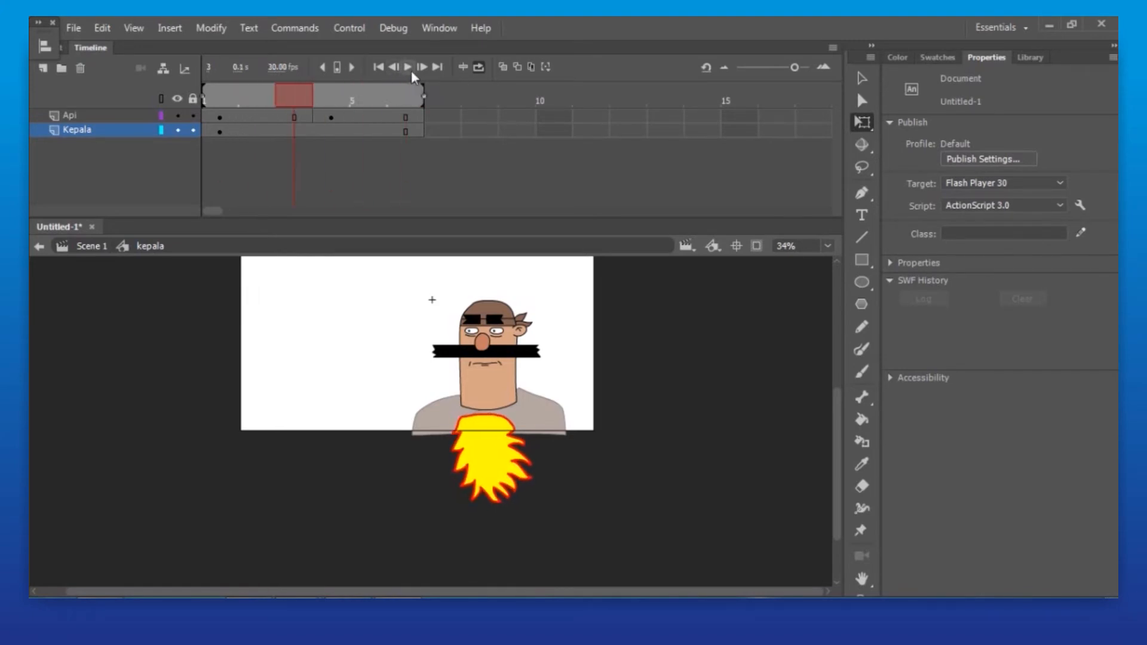
pyautogui.click(479, 66)
# Move the second flame keyframe to frame 3 and remove frames 5 and 6 from the Api layer.
pyautogui.click(328, 116)
pyautogui.moveTo(328, 115); pyautogui.dragTo(293, 116)
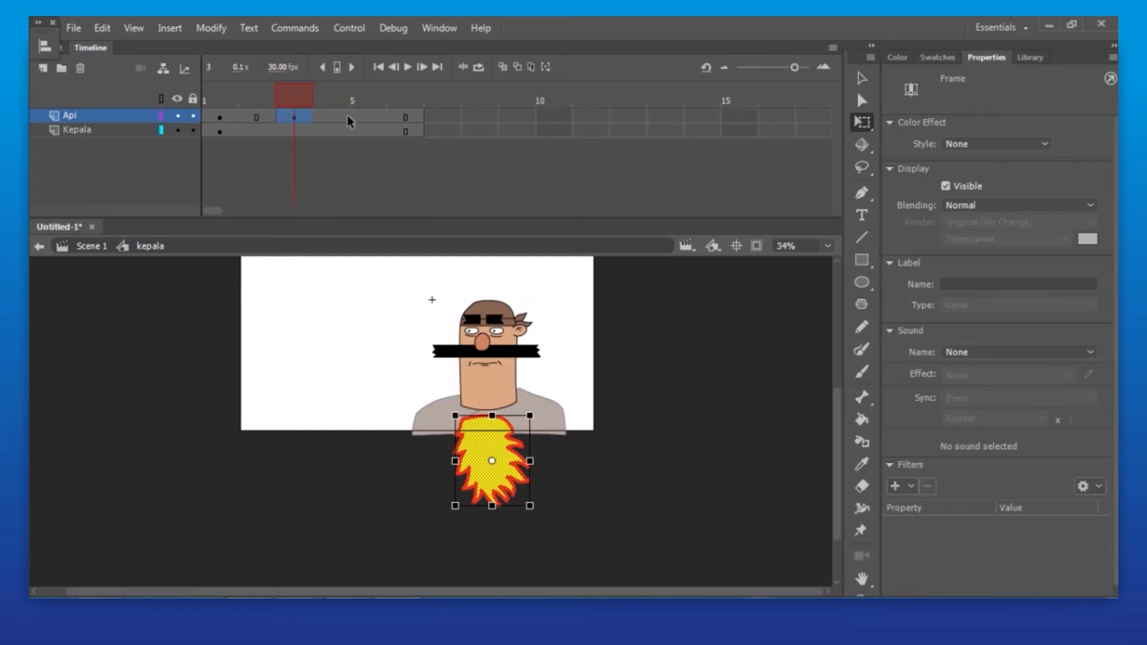
pyautogui.click(361, 117)
pyautogui.keyDown('shift'); pyautogui.click(406, 117); pyautogui.keyUp('shift')
pyautogui.rightClick(392, 120)
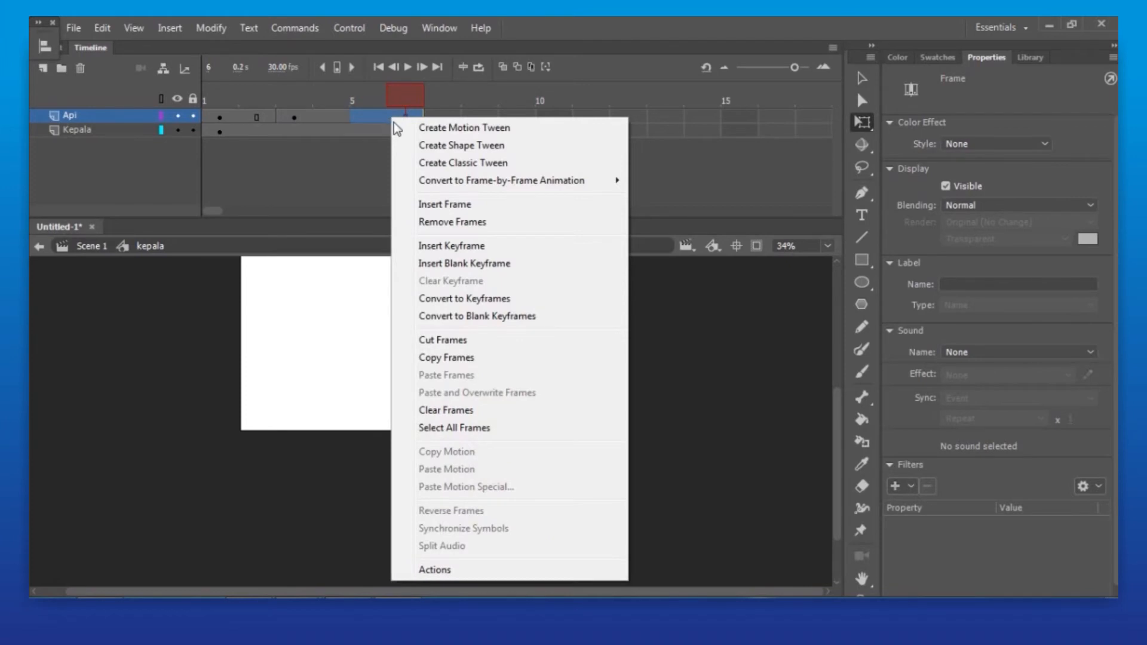
pyautogui.click(460, 223)
# Remove frames 5 and 6 from the Kepala layer inside the kepala symbol.
pyautogui.moveTo(352, 127); pyautogui.dragTo(407, 131)
pyautogui.rightClick(383, 132)
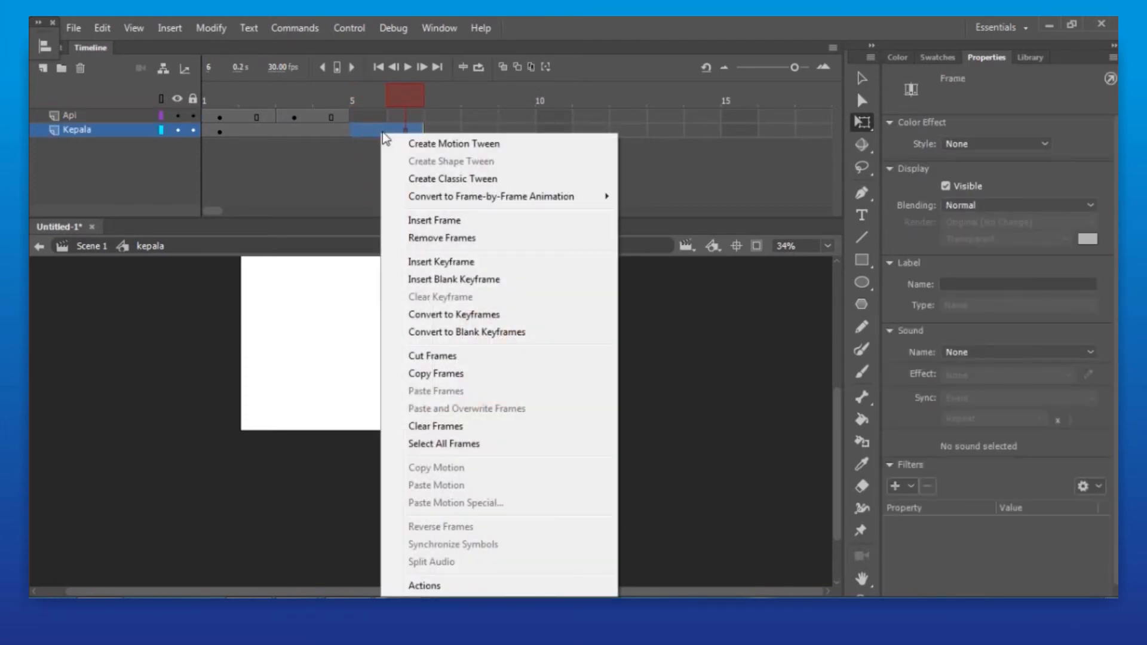
pyautogui.click(402, 238)
# Preview the flame animation in looped playback across frames 1 to 4 and turn looping off.
pyautogui.click(248, 104)
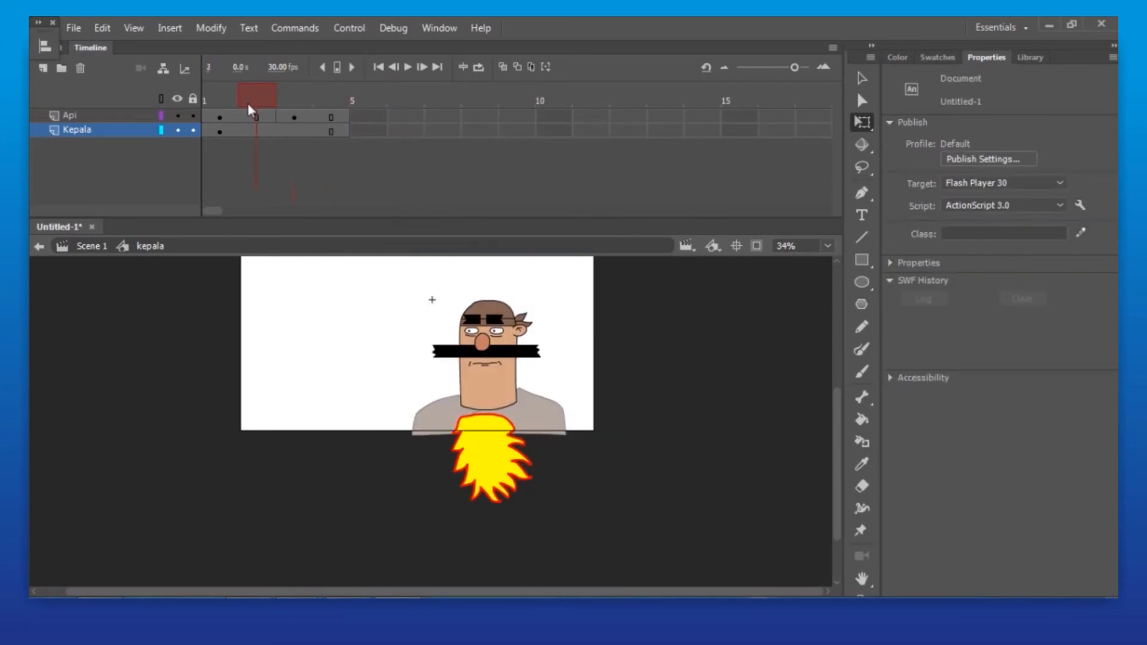
pyautogui.click(408, 68)
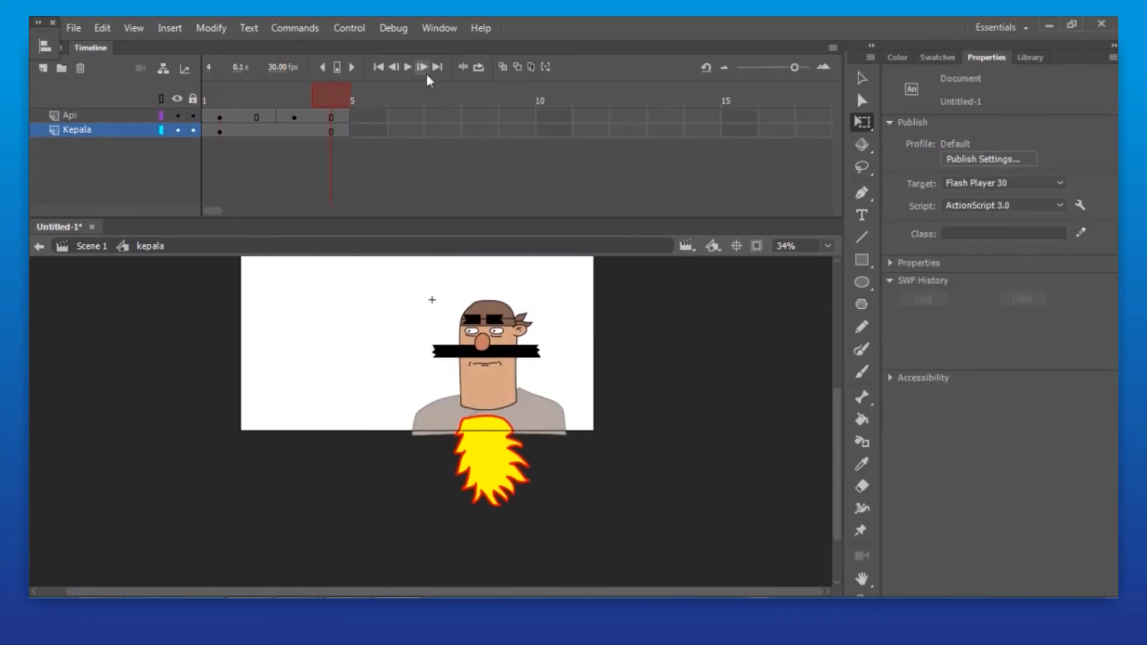
pyautogui.click(476, 69)
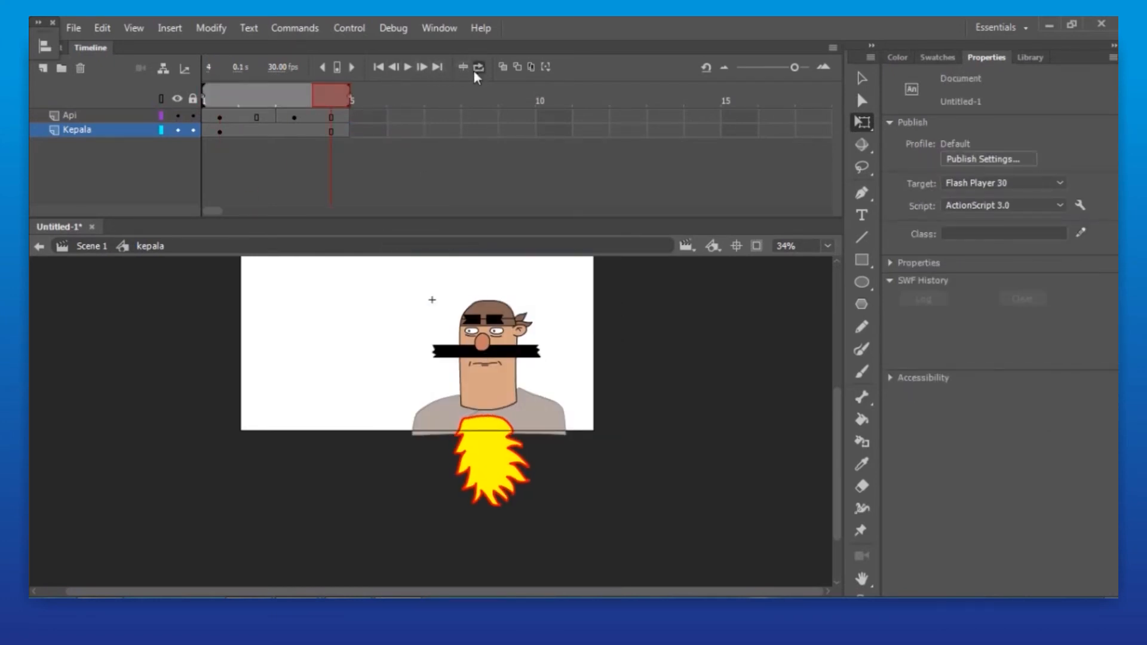
pyautogui.click(409, 67)
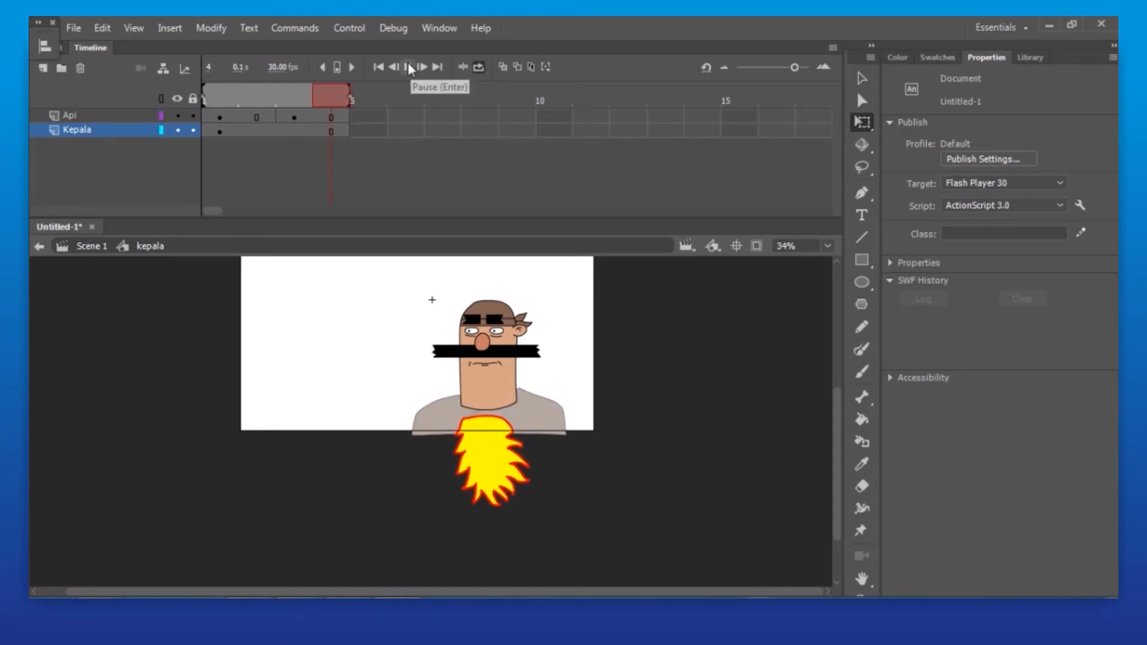
pyautogui.click(476, 68)
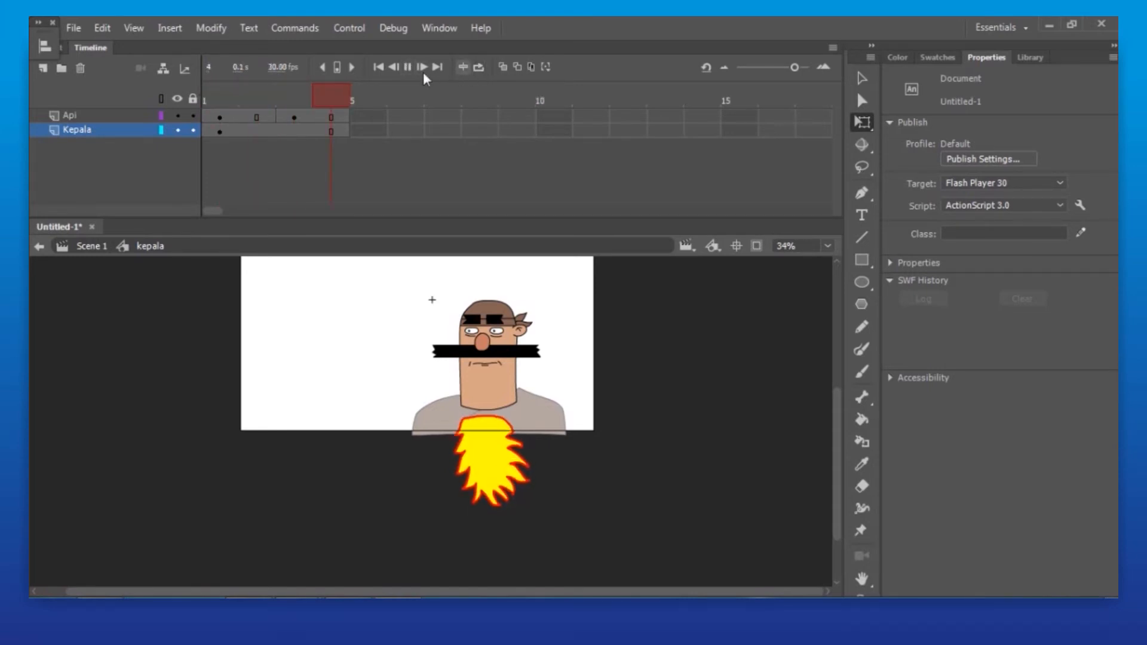
# Return to Scene 1 and extend the Badan and Kepala layers to frame 150, the 5-second mark.
pyautogui.click(96, 247)
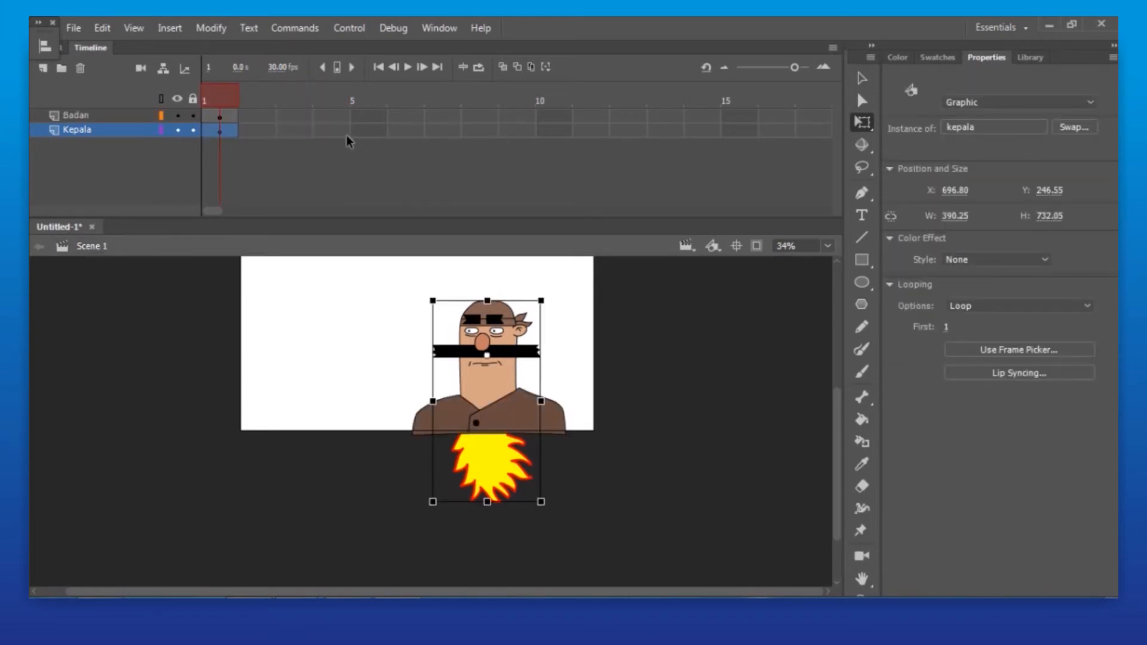
pyautogui.click(222, 106)
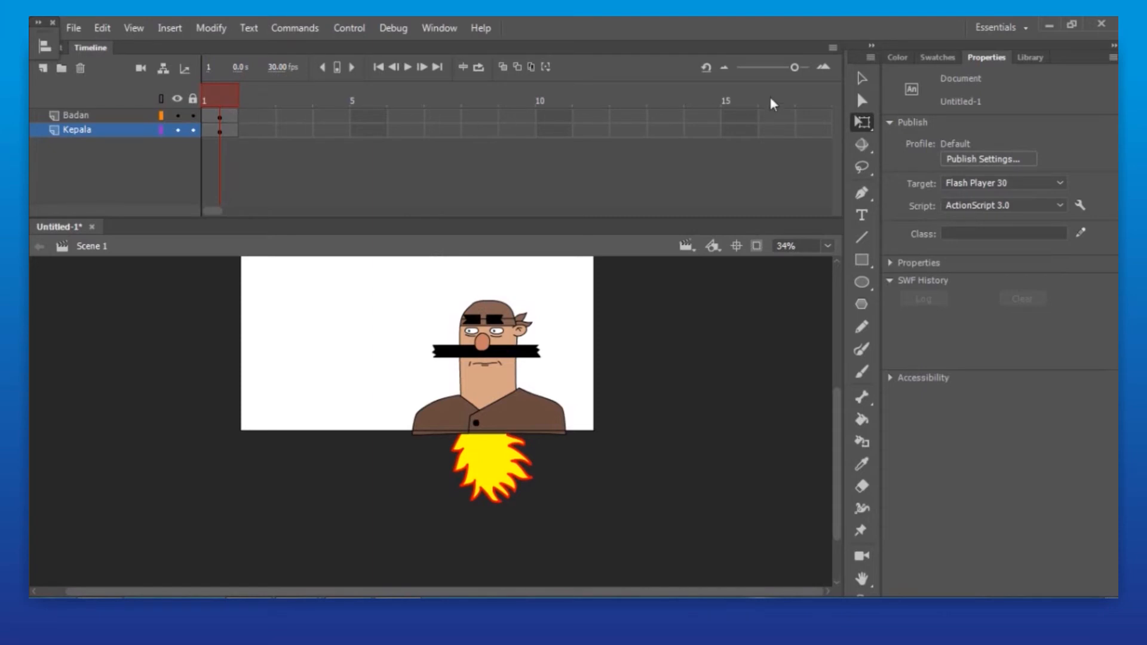
pyautogui.moveTo(789, 66); pyautogui.dragTo(758, 68)
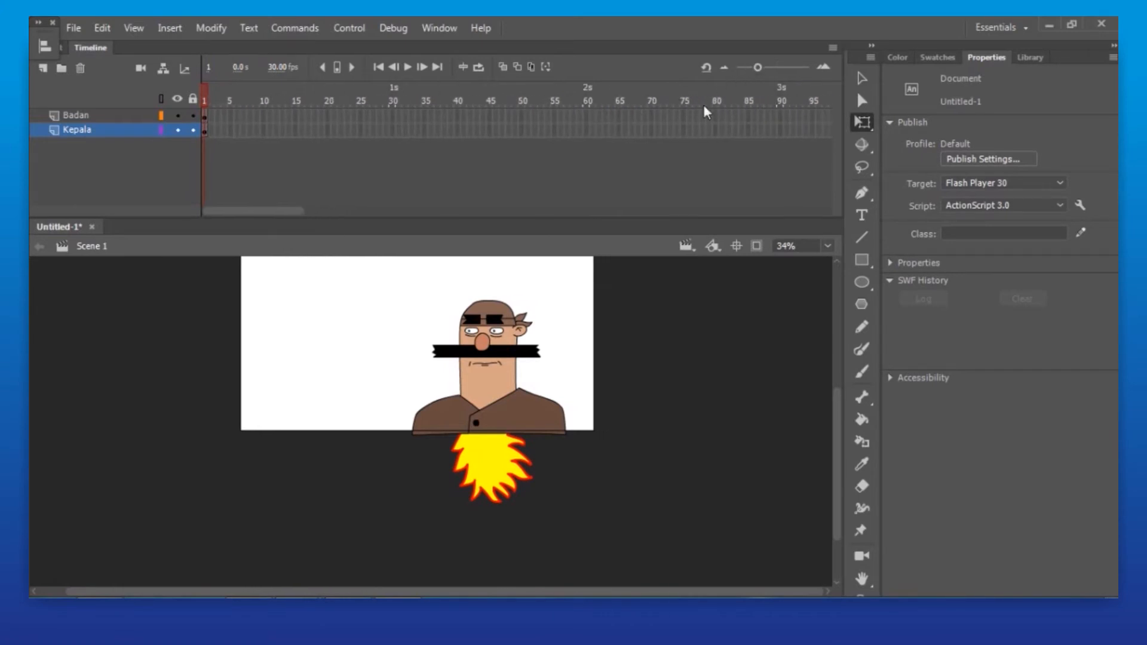
pyautogui.click(779, 115)
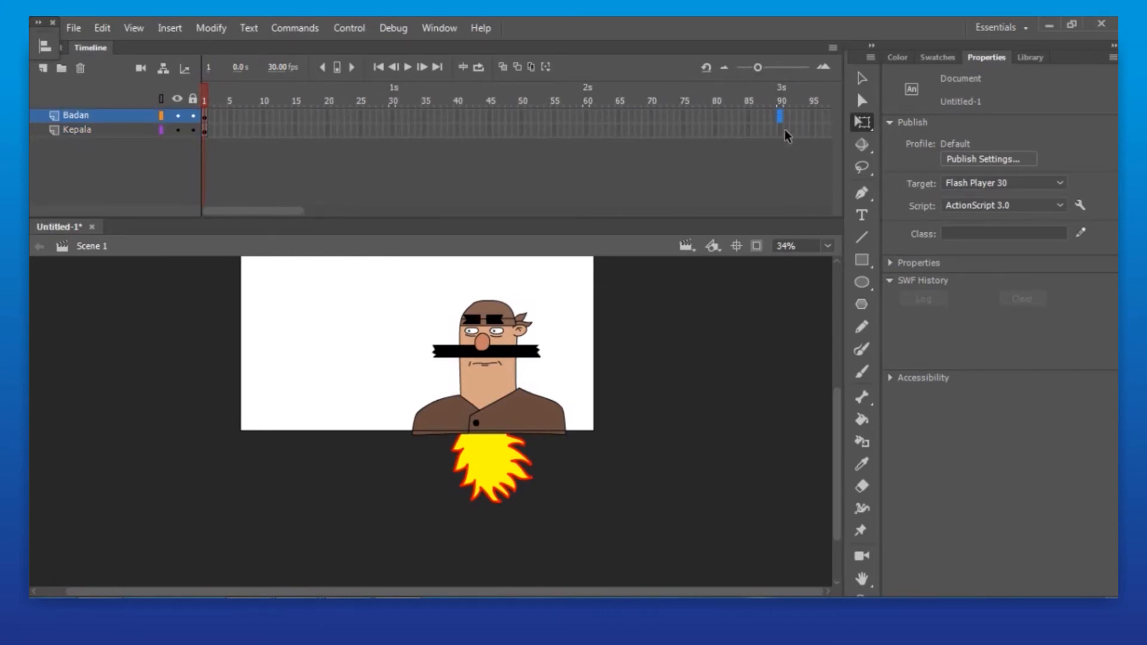
pyautogui.keyDown('shift'); pyautogui.click(781, 133); pyautogui.keyUp('shift')
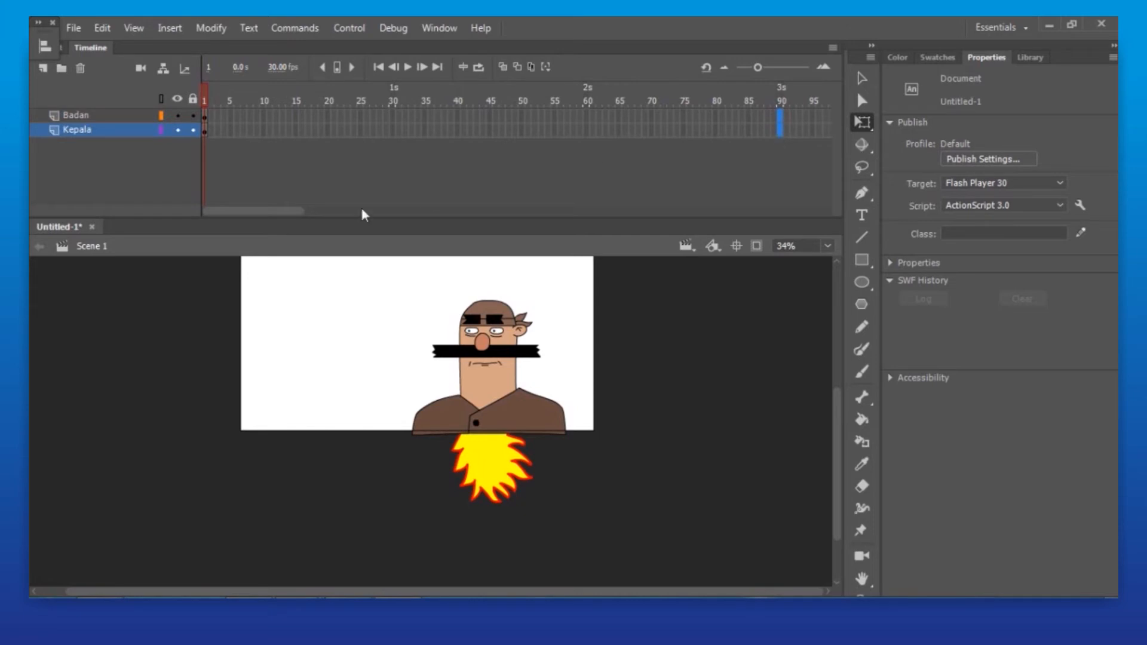
pyautogui.moveTo(284, 210); pyautogui.dragTo(384, 214)
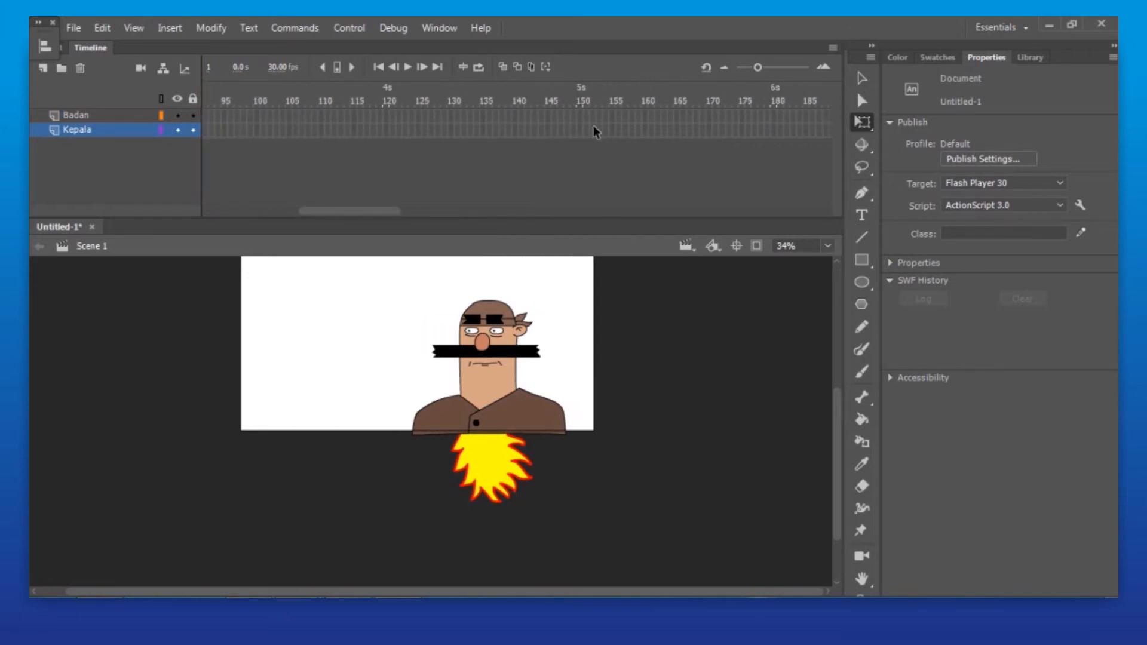
pyautogui.click(581, 113)
pyautogui.keyDown('shift'); pyautogui.click(579, 133); pyautogui.keyUp('shift')
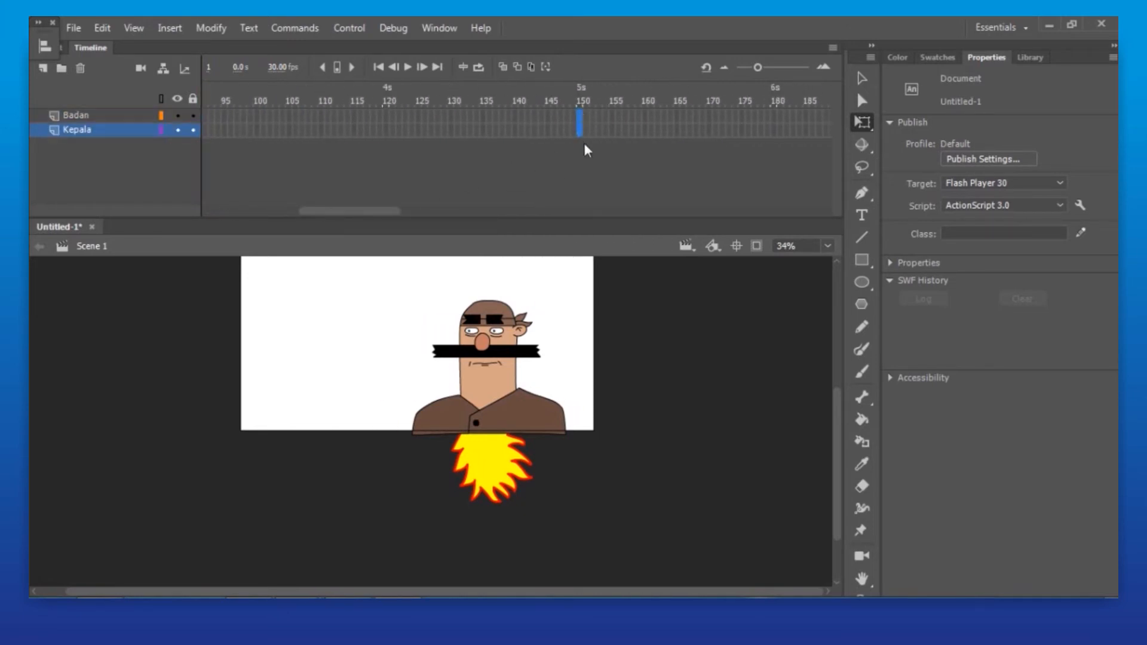
pyautogui.click(865, 119)
pyautogui.press('F5')
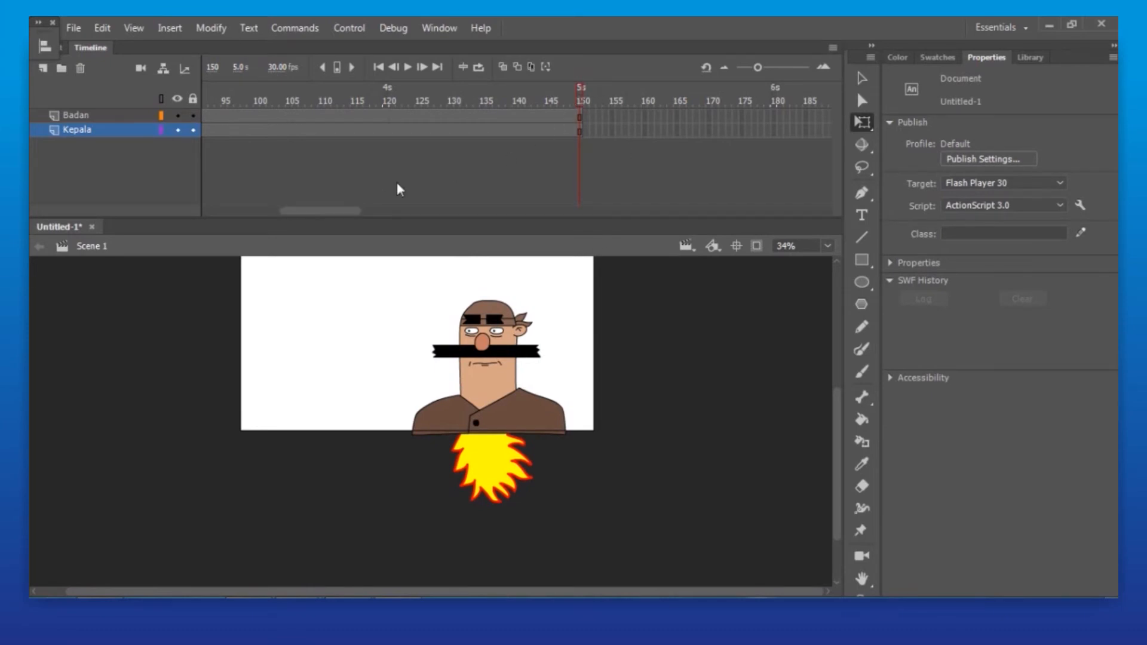
# Play the Scene 1 timeline from frame 1 to check the flame, and return the playhead to the start.
pyautogui.moveTo(579, 101); pyautogui.dragTo(476, 104)
pyautogui.moveTo(358, 210); pyautogui.dragTo(177, 186)
pyautogui.moveTo(459, 98); pyautogui.dragTo(163, 105)
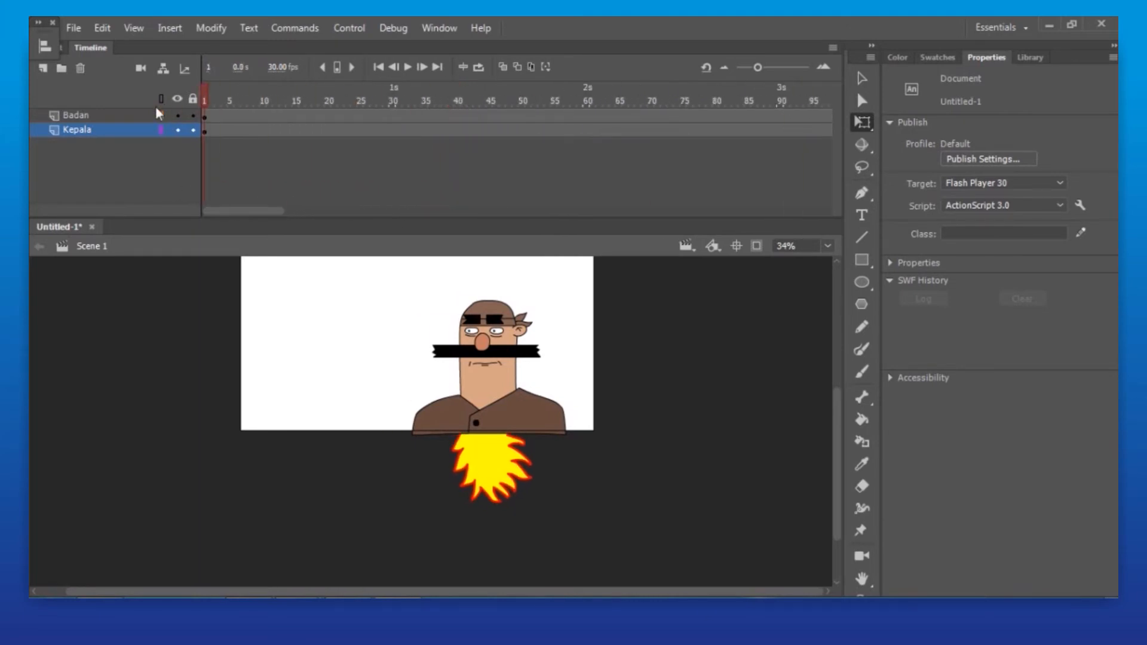
pyautogui.click(409, 67)
pyautogui.click(435, 99)
pyautogui.moveTo(435, 100); pyautogui.dragTo(204, 107)
# Try moving the kepala symbol away from the body on the stage, and undo the move.
pyautogui.click(500, 334)
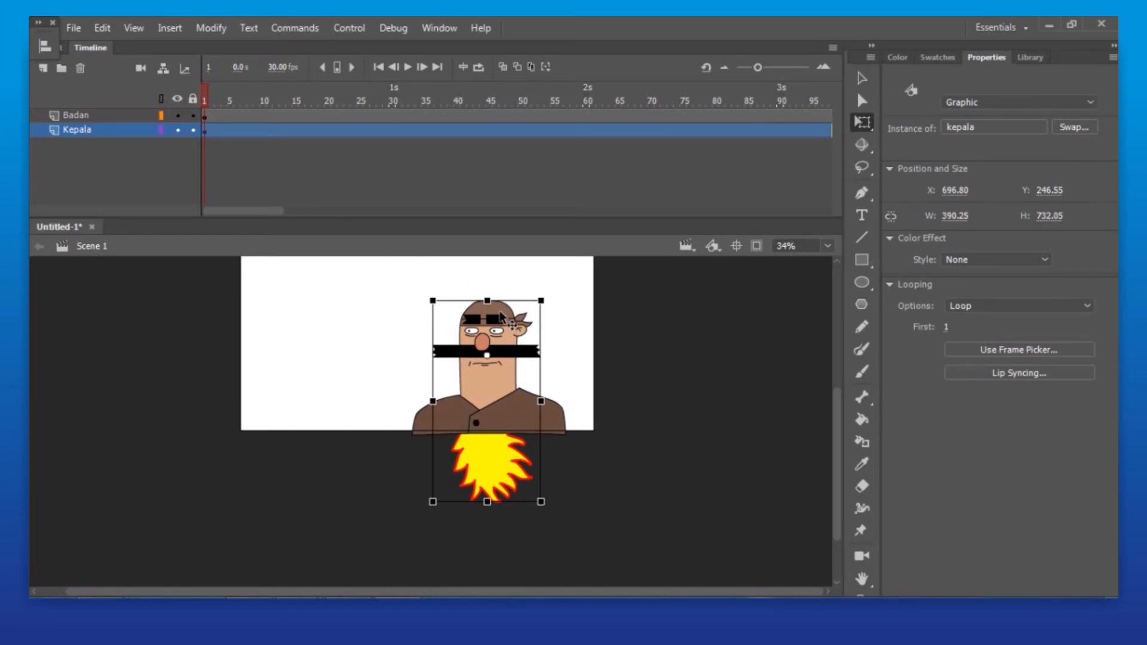
pyautogui.moveTo(501, 312); pyautogui.dragTo(576, 296)
pyautogui.hotkey('ctrl', 'z')
pyautogui.click(594, 366)
pyautogui.hotkey('ctrl', '-')
pyautogui.hotkey('ctrl', '=')
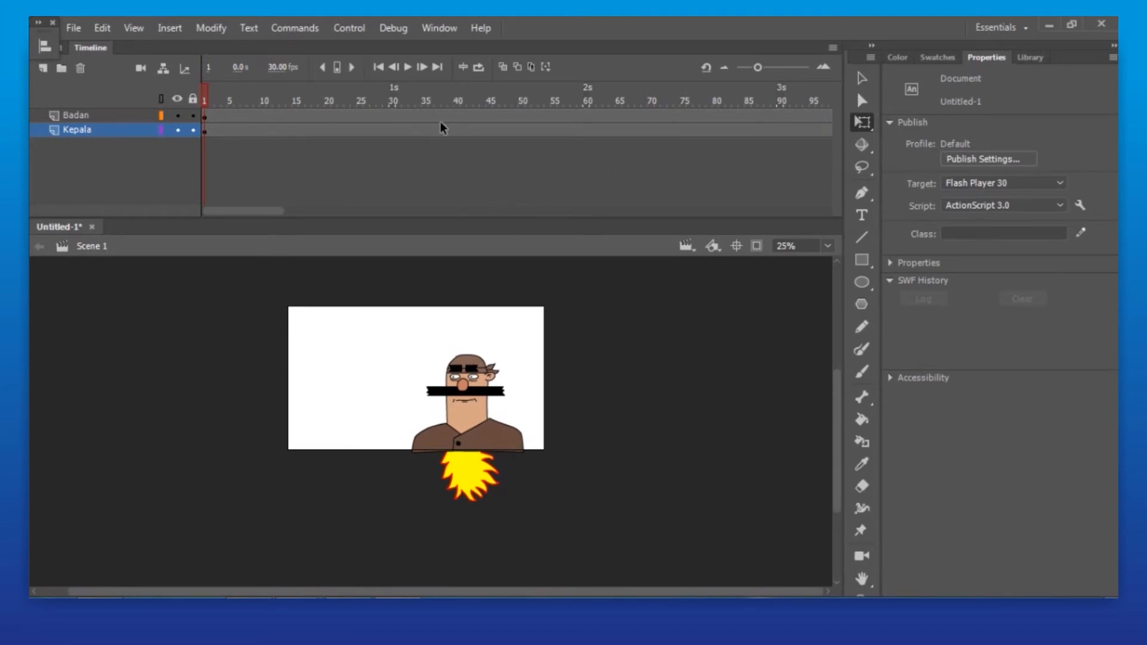
# Insert a keyframe at frame 30 on the Kepala layer.
pyautogui.click(395, 130)
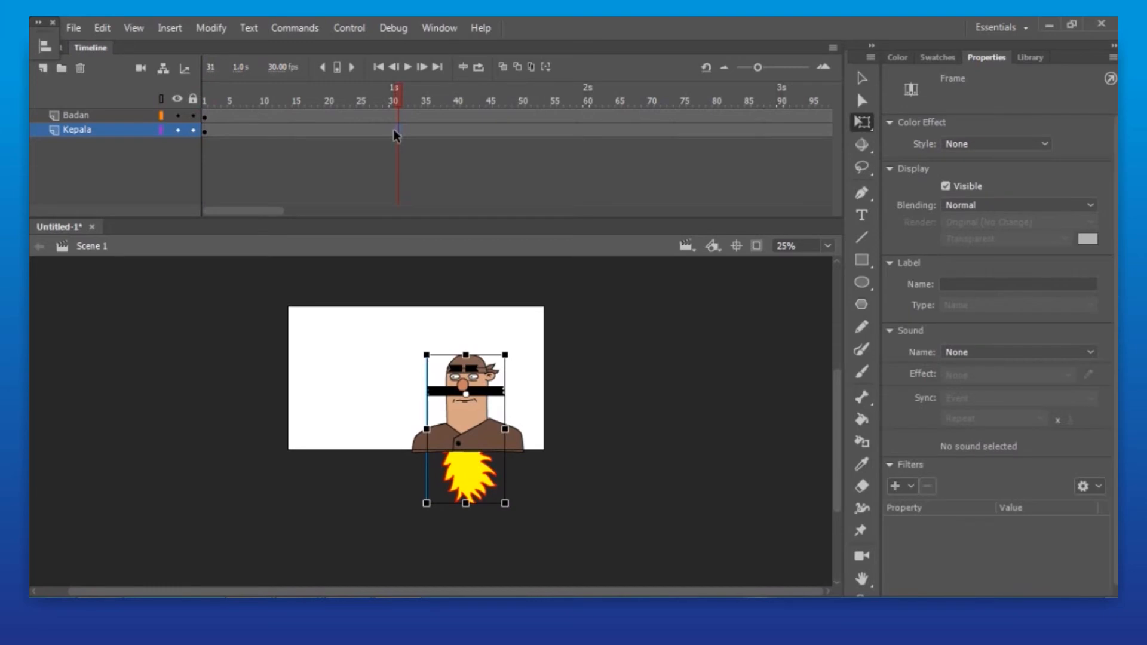
pyautogui.doubleClick(393, 129)
pyautogui.click(394, 129)
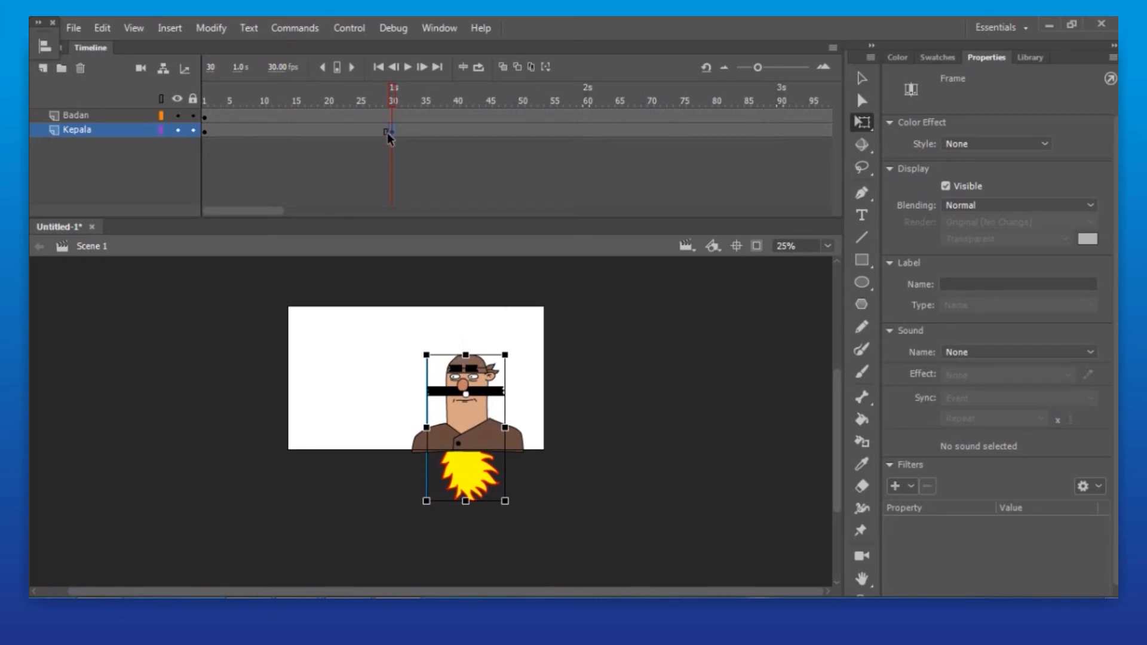
pyautogui.click(578, 323)
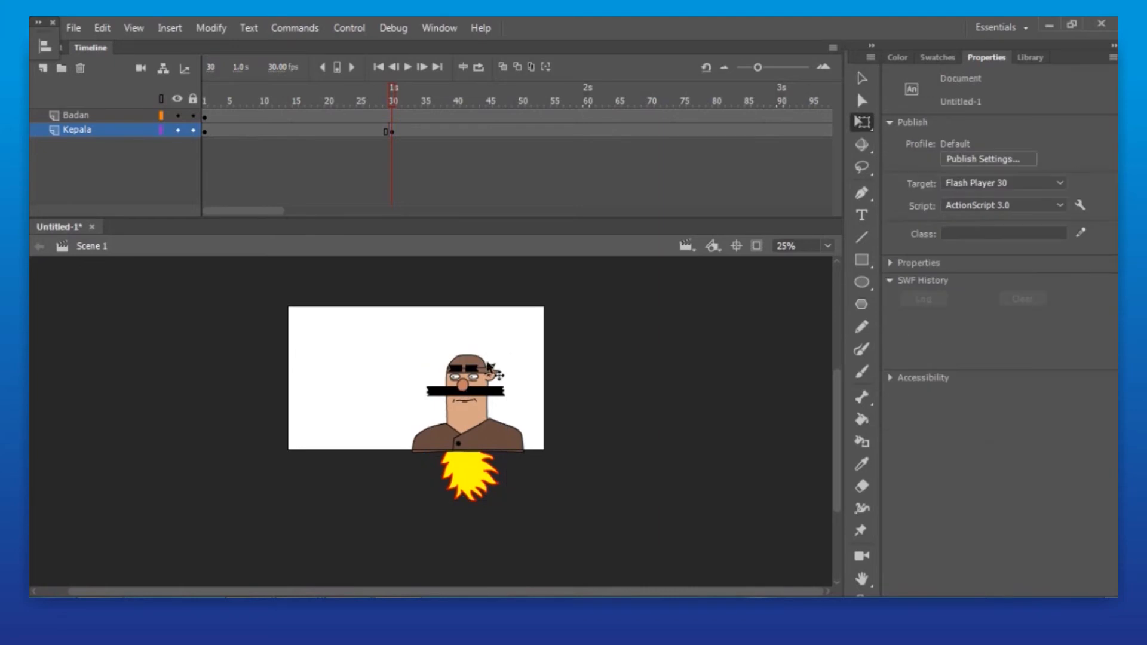
# Insert a keyframe at frame 150 on the Kepala layer.
pyautogui.moveTo(264, 210); pyautogui.dragTo(353, 209)
pyautogui.click(449, 130)
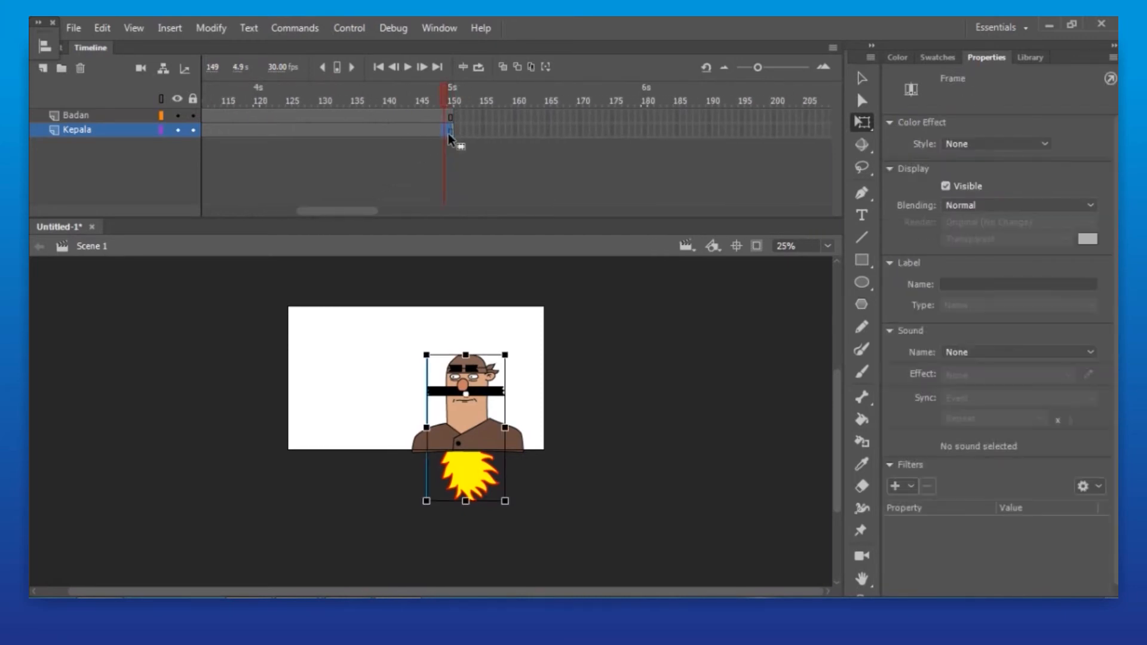
pyautogui.click(451, 131)
pyautogui.moveTo(360, 209); pyautogui.dragTo(397, 213)
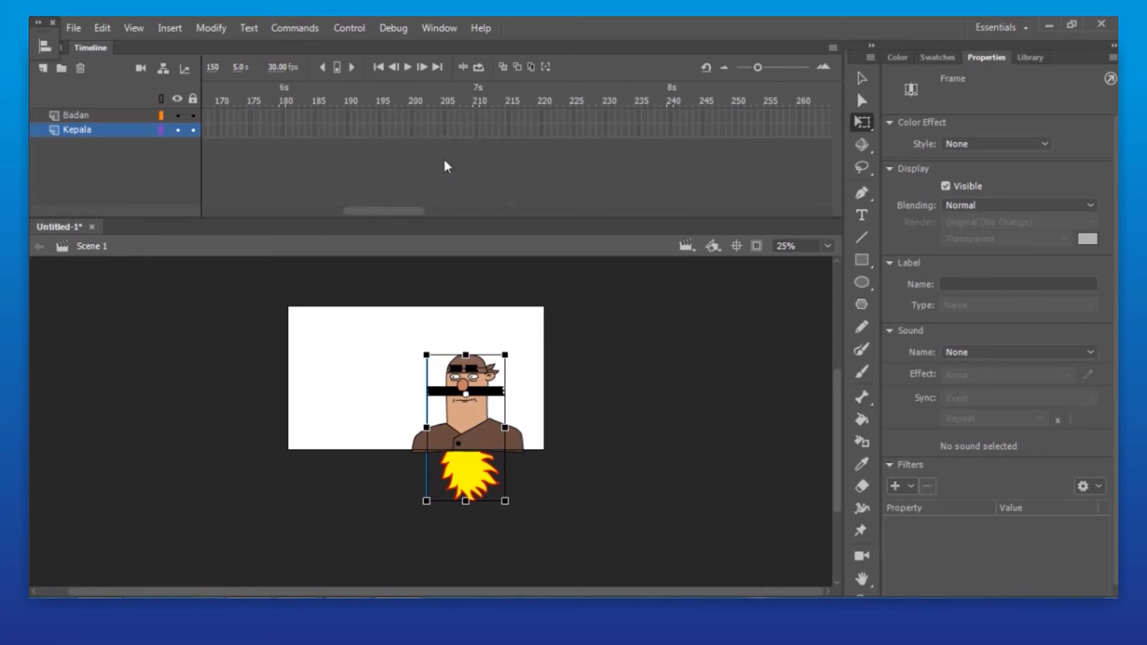
pyautogui.moveTo(756, 67); pyautogui.dragTo(739, 69)
pyautogui.moveTo(427, 210); pyautogui.dragTo(307, 218)
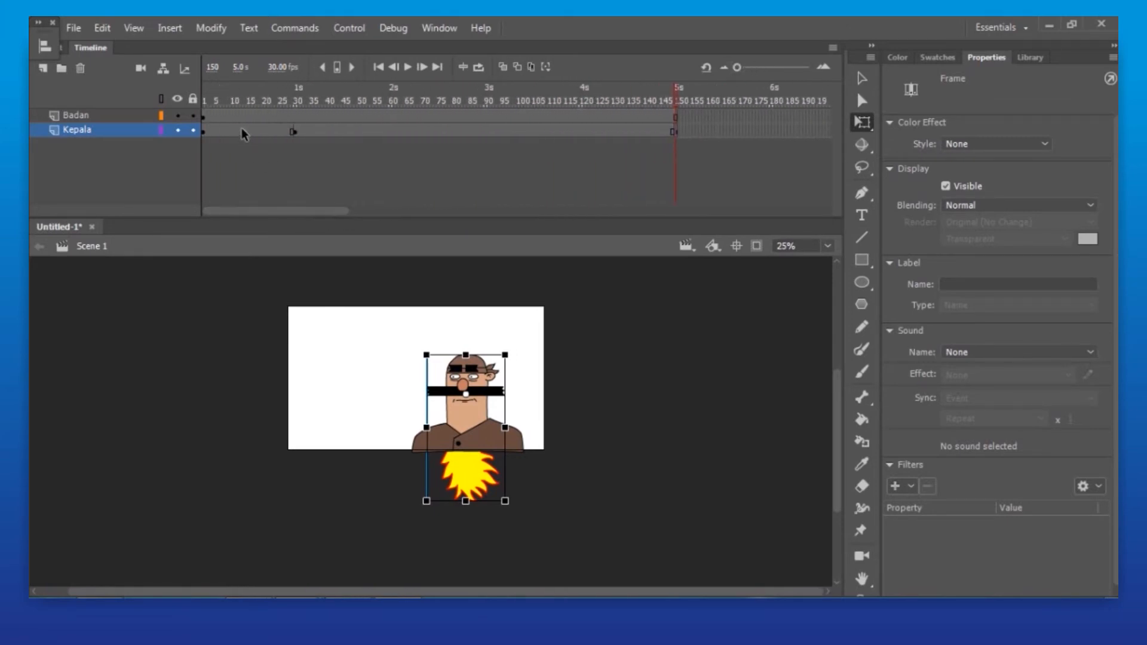
# At frame 150, move the head with its flame straight up until it is completely above the stage.
pyautogui.click(242, 130)
pyautogui.click(485, 130)
pyautogui.moveTo(481, 379); pyautogui.dragTo(476, 169)
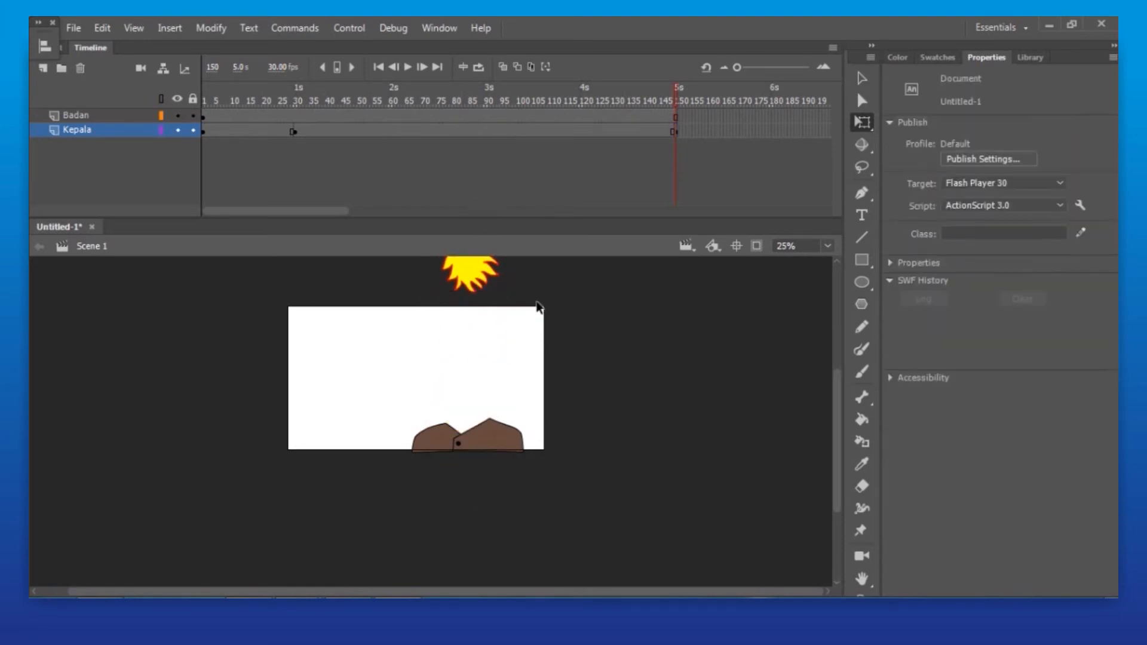
pyautogui.hotkey('ctrl', '-')
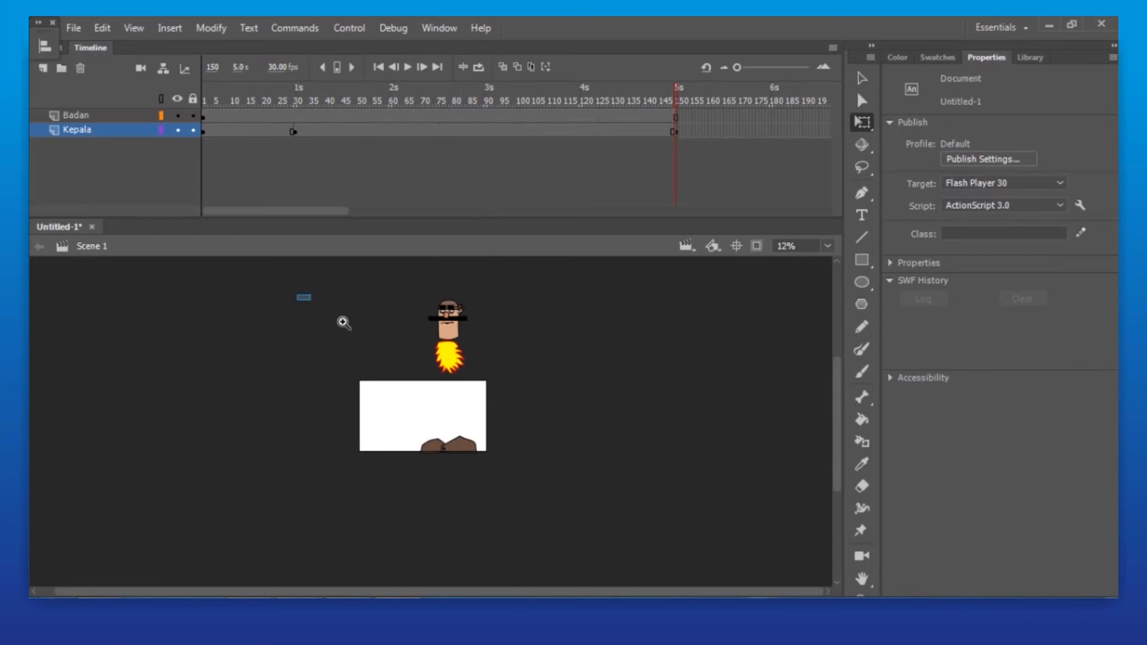
pyautogui.moveTo(309, 299); pyautogui.dragTo(512, 485)
# Create a classic tween on the Kepala layer between frames 30 and 150 and play the head's launch from frame 1.
pyautogui.click(248, 133)
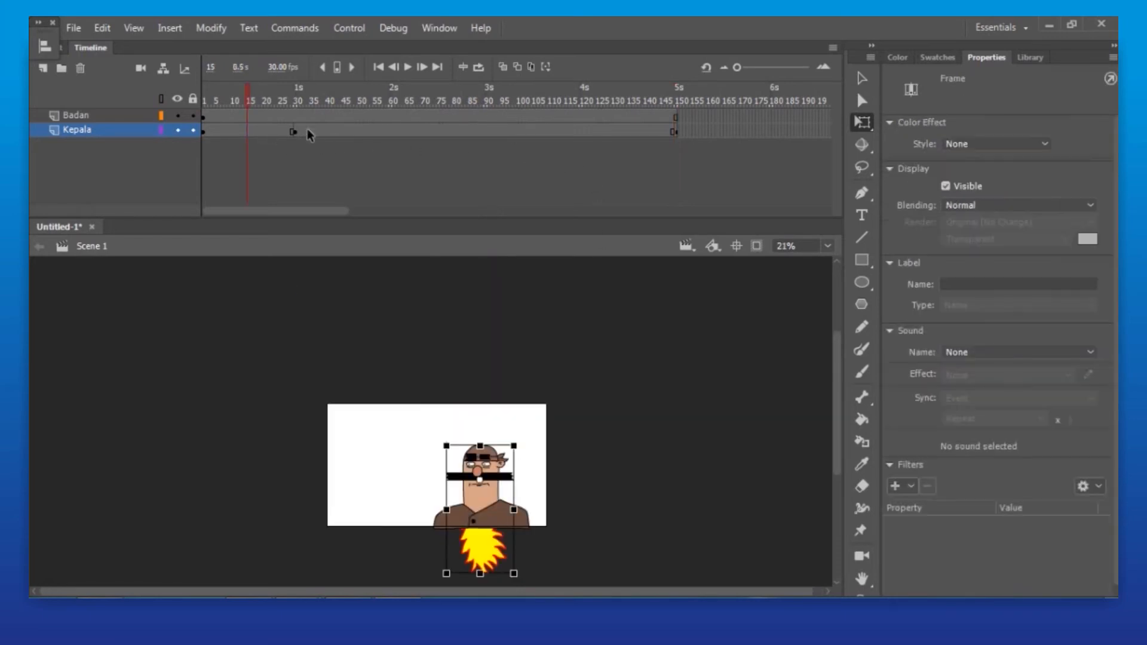
pyautogui.click(416, 131)
pyautogui.rightClick(457, 131)
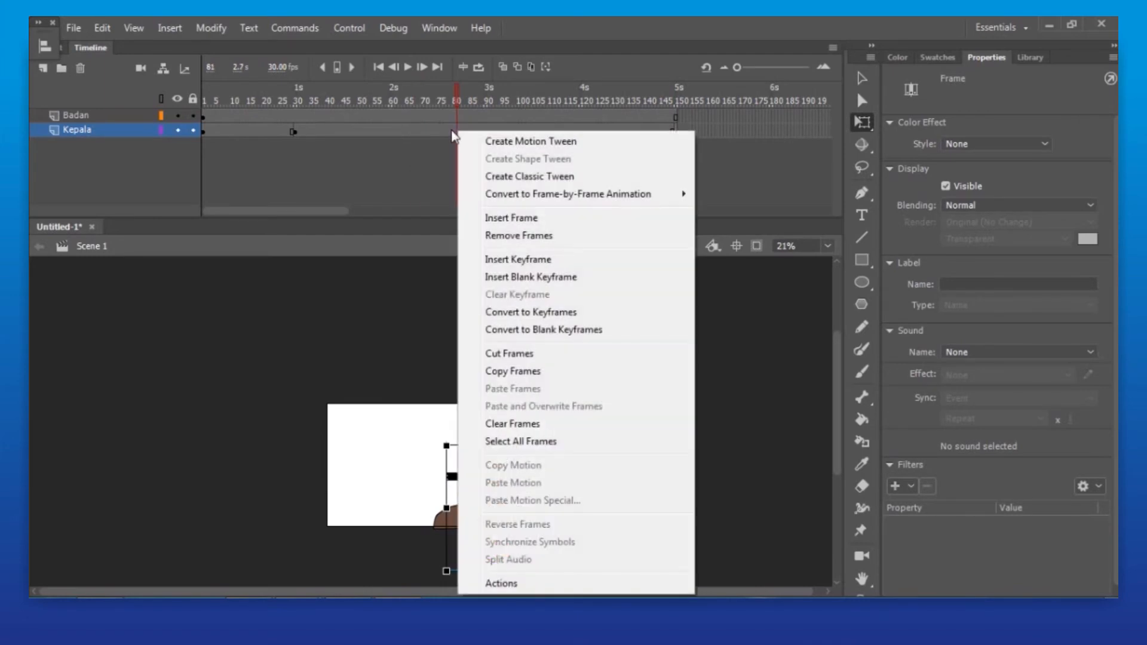
pyautogui.click(518, 177)
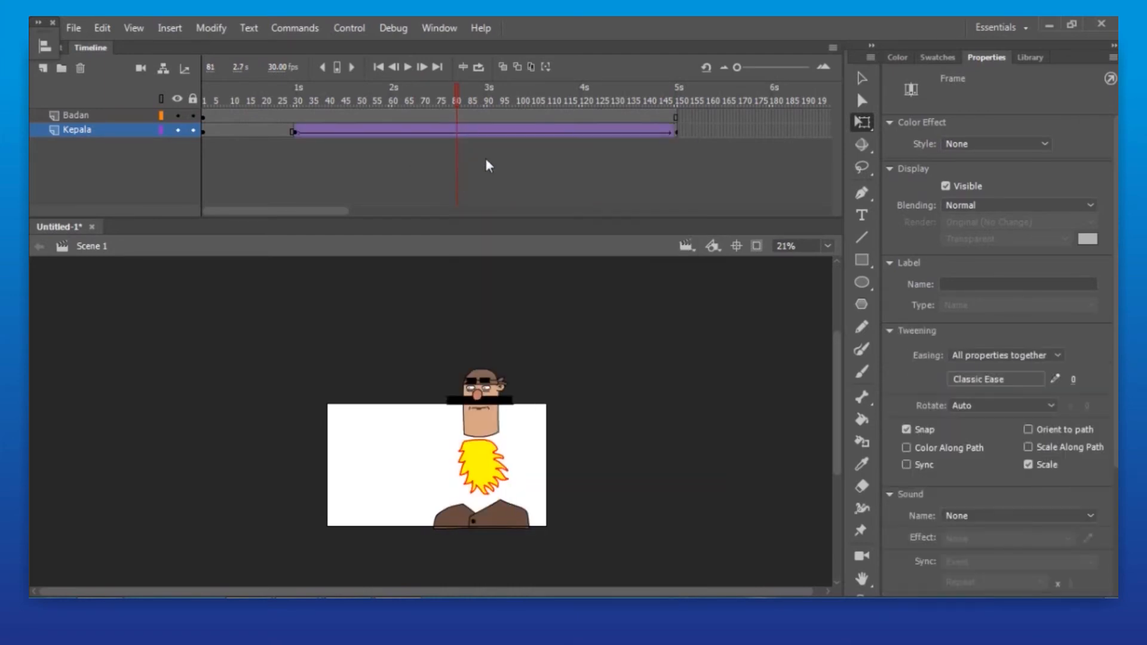
pyautogui.moveTo(460, 102); pyautogui.dragTo(188, 110)
pyautogui.click(406, 66)
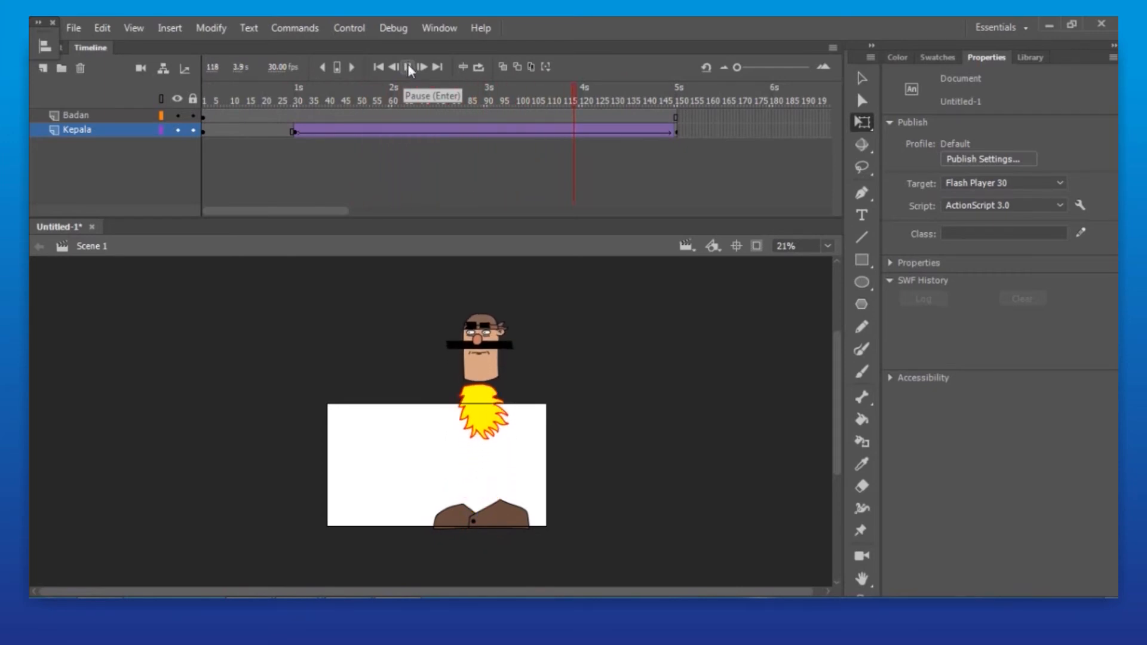
# Add a new layer and place it below the Kepala layer for the background.
pyautogui.click(43, 68)
pyautogui.moveTo(81, 129); pyautogui.dragTo(85, 171)
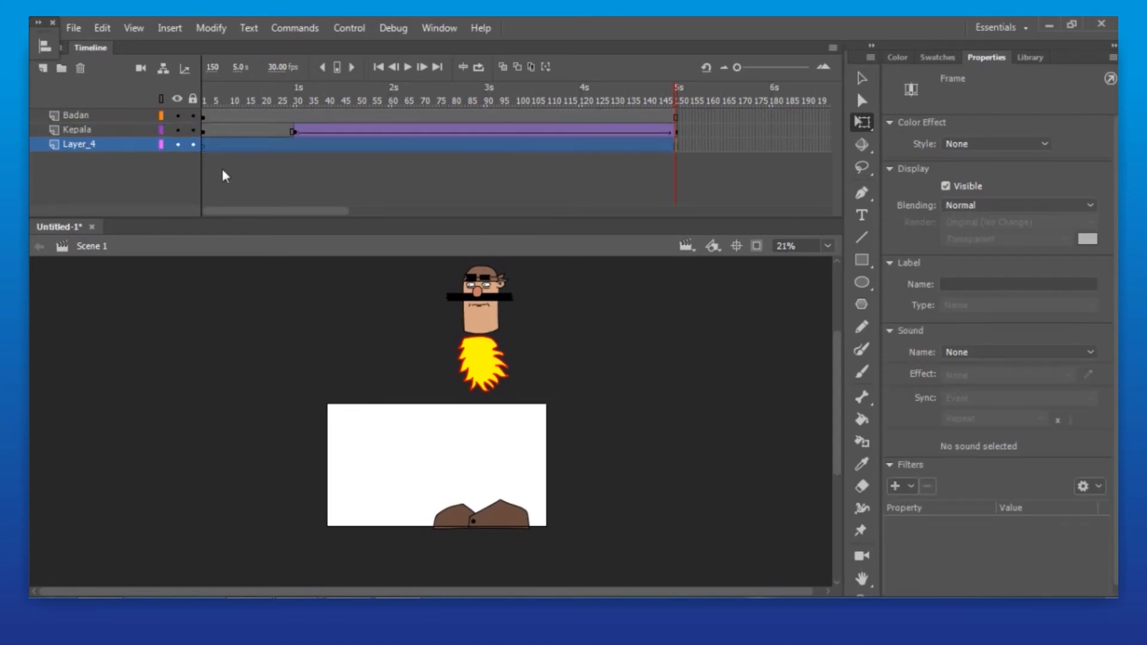
pyautogui.click(308, 293)
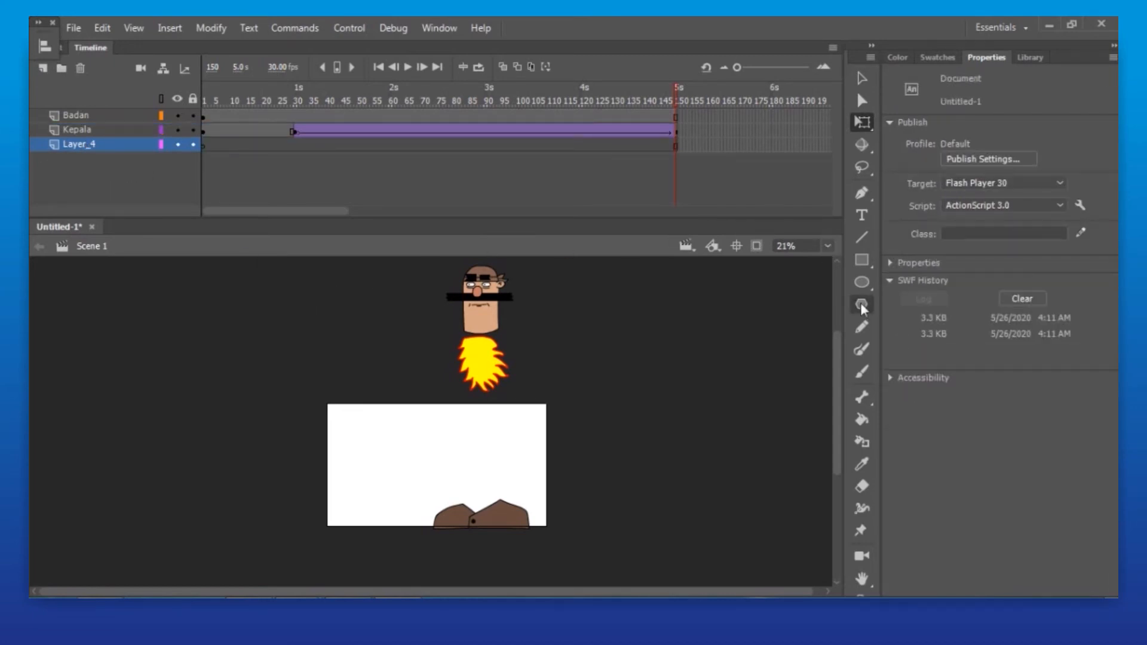
# Draw a light cyan rectangle without an outline on the lowest layer, covering the whole stage as the sky background.
pyautogui.click(860, 259)
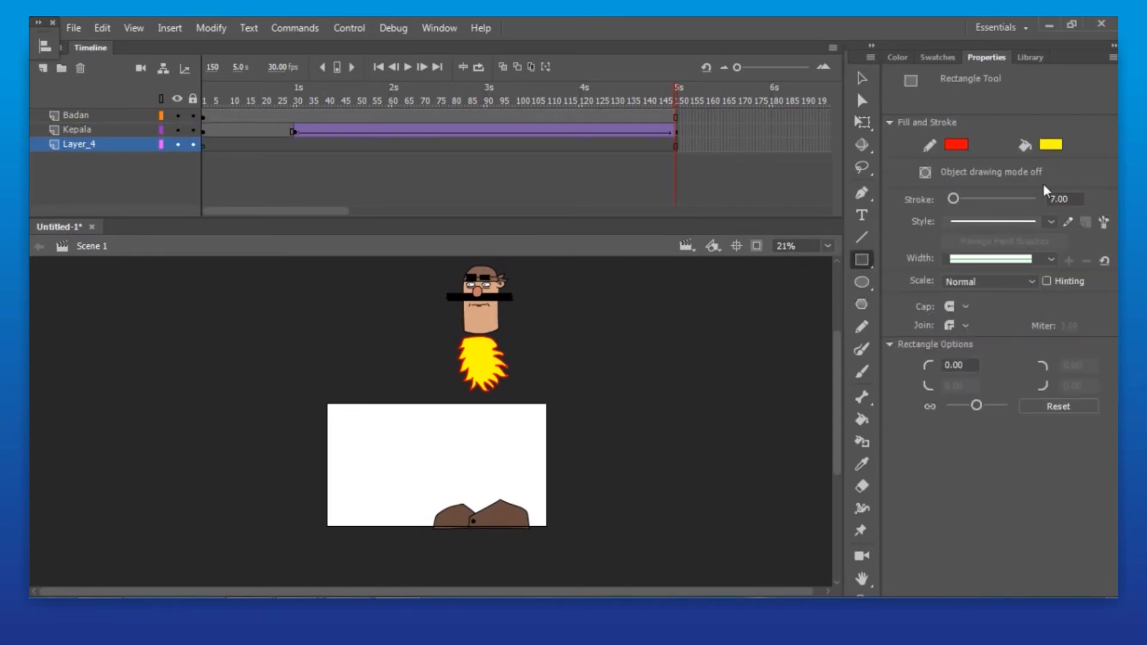
pyautogui.click(957, 145)
pyautogui.click(916, 161)
pyautogui.click(1038, 147)
pyautogui.click(1017, 245)
pyautogui.moveTo(322, 404); pyautogui.dragTo(558, 536)
pyautogui.press('v')
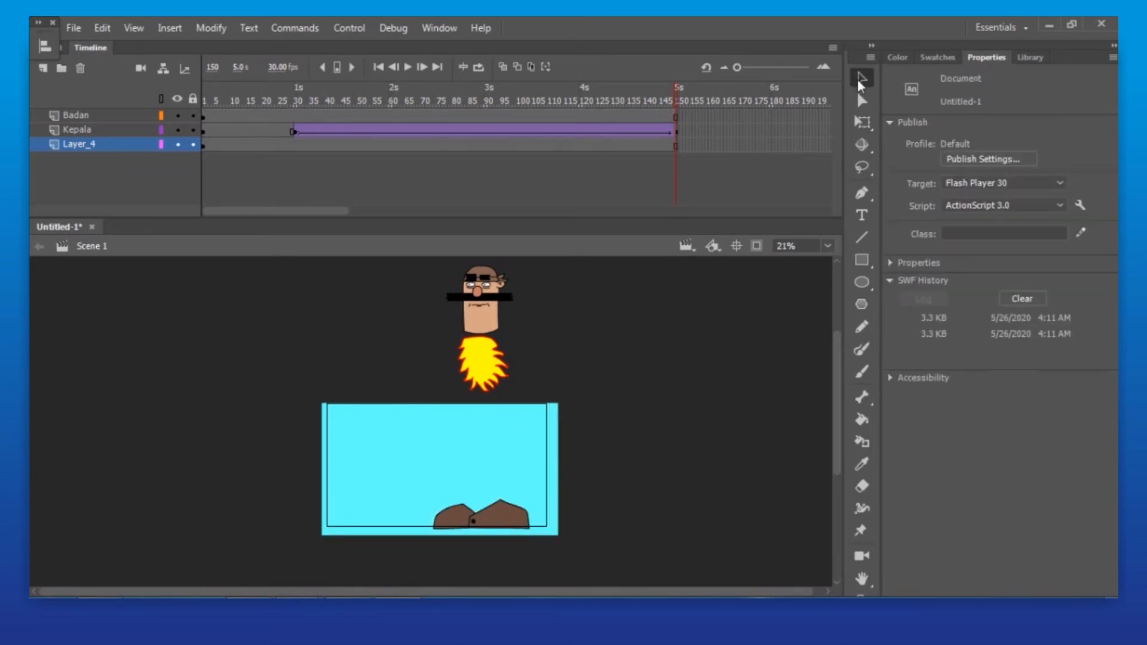
# Test the movie to watch the head launch in the player window.
pyautogui.click(350, 29)
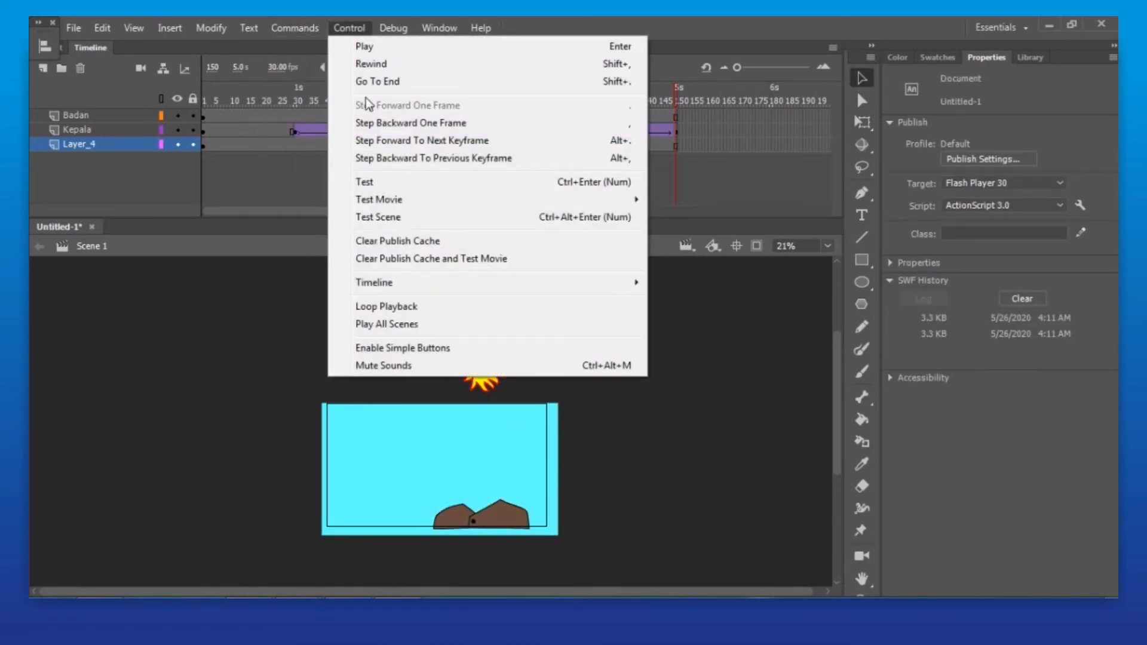
pyautogui.click(385, 180)
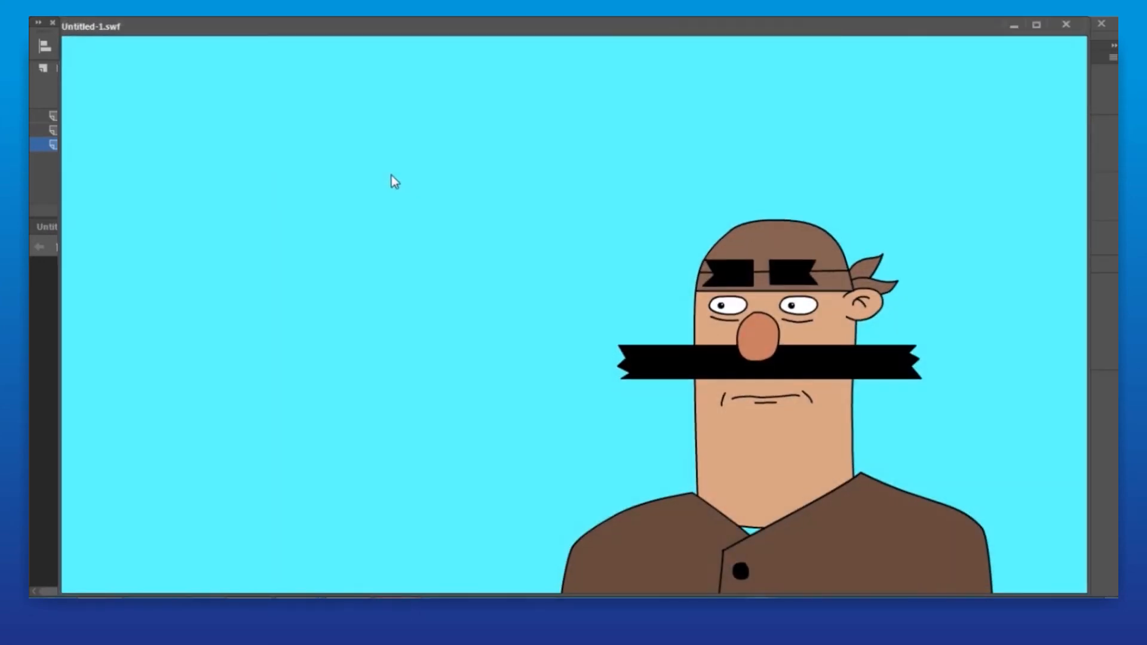
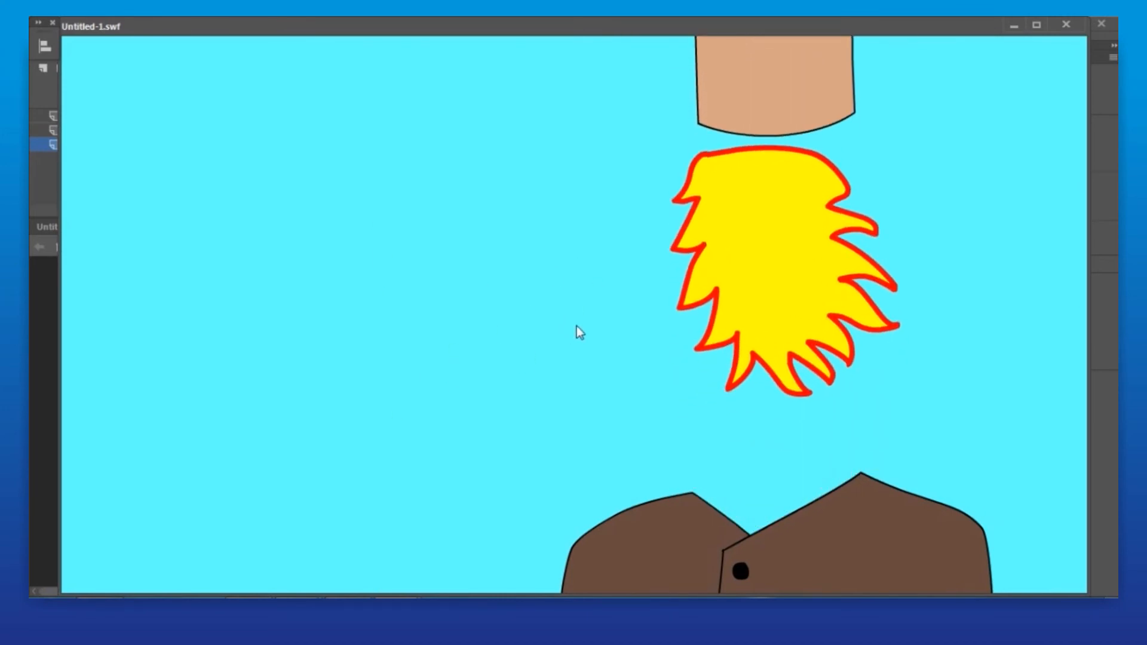
# Close the test player, enable the scene's Camera layer and insert a keyframe on it at frame 30.
pyautogui.click(1067, 26)
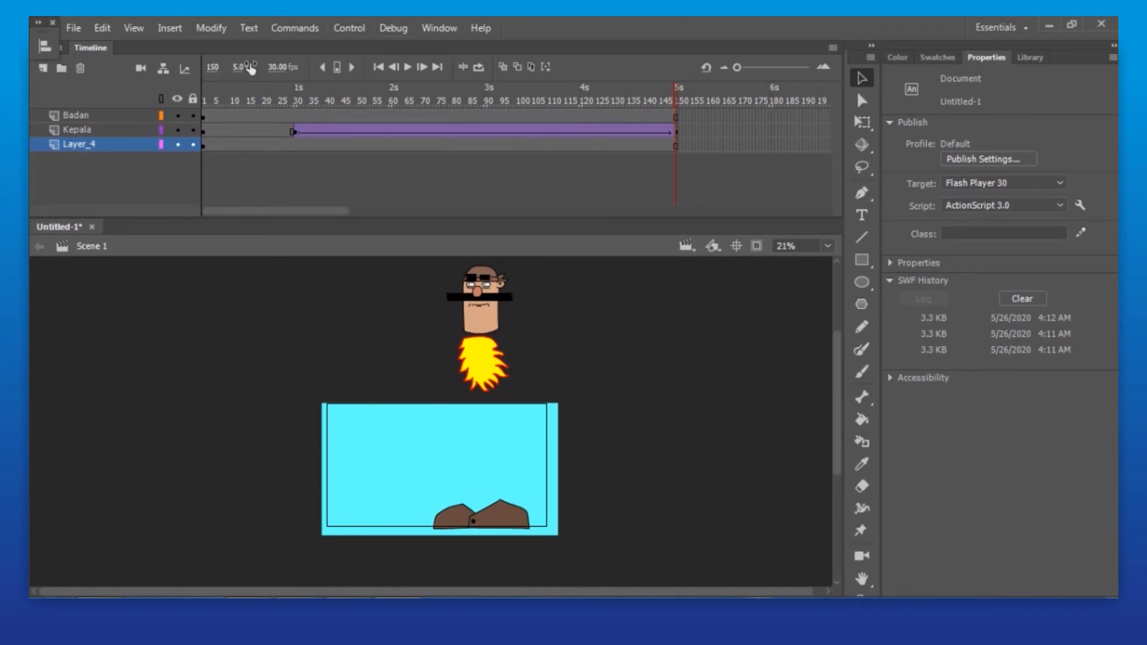
pyautogui.click(142, 69)
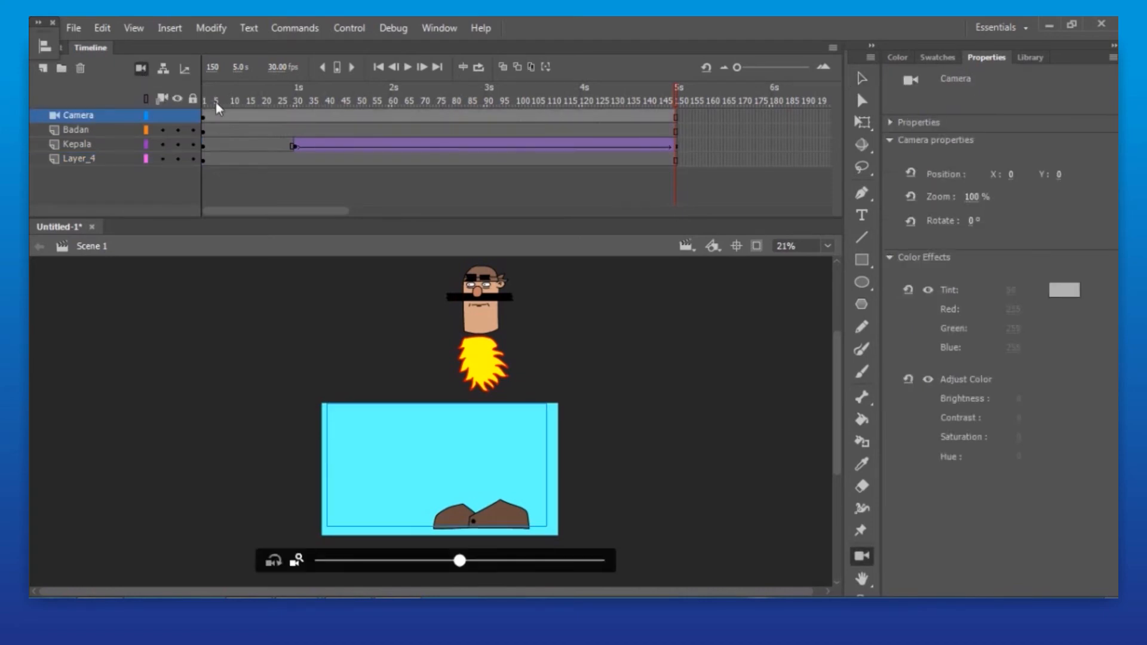
pyautogui.moveTo(296, 115); pyautogui.dragTo(293, 120)
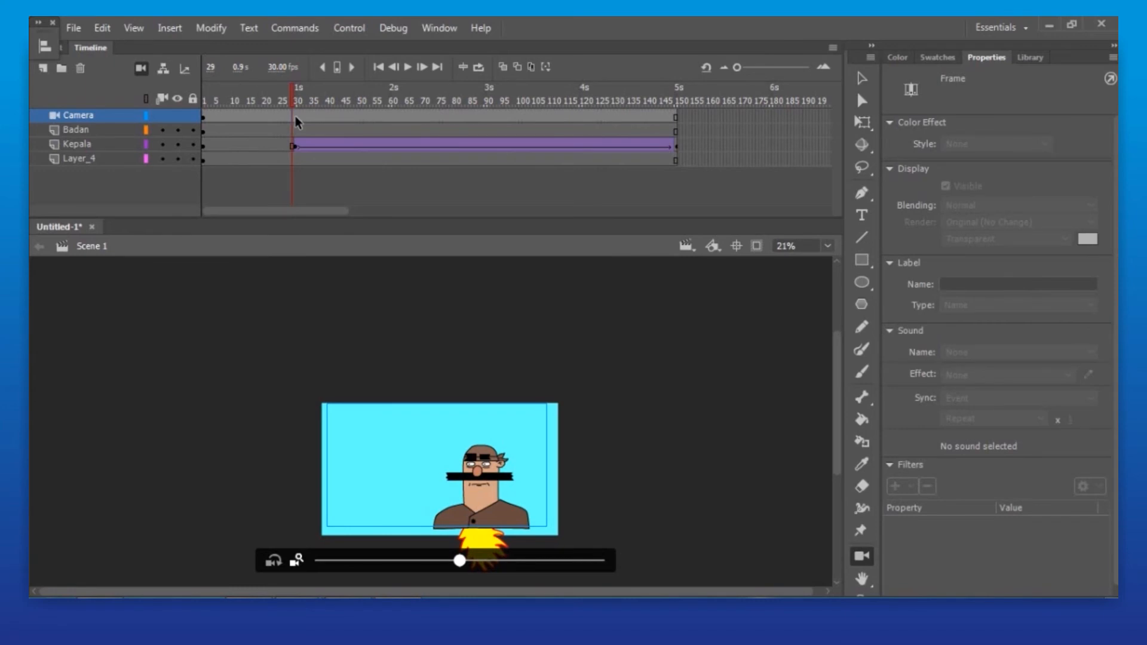
pyautogui.click(295, 115)
pyautogui.press('Return')
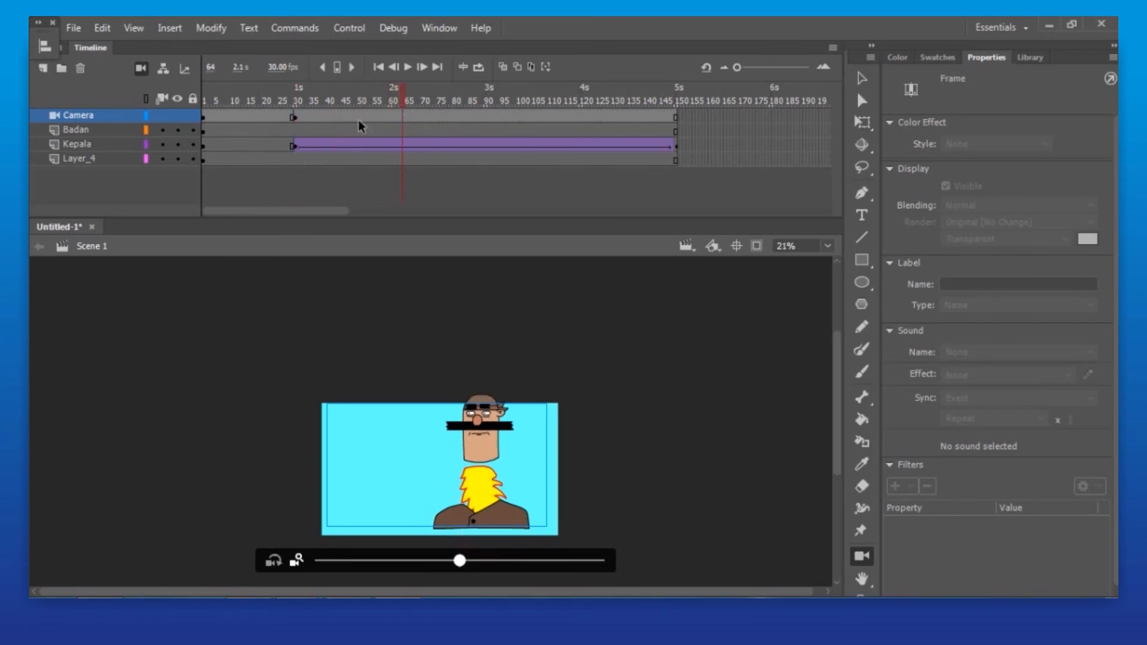
pyautogui.click(298, 118)
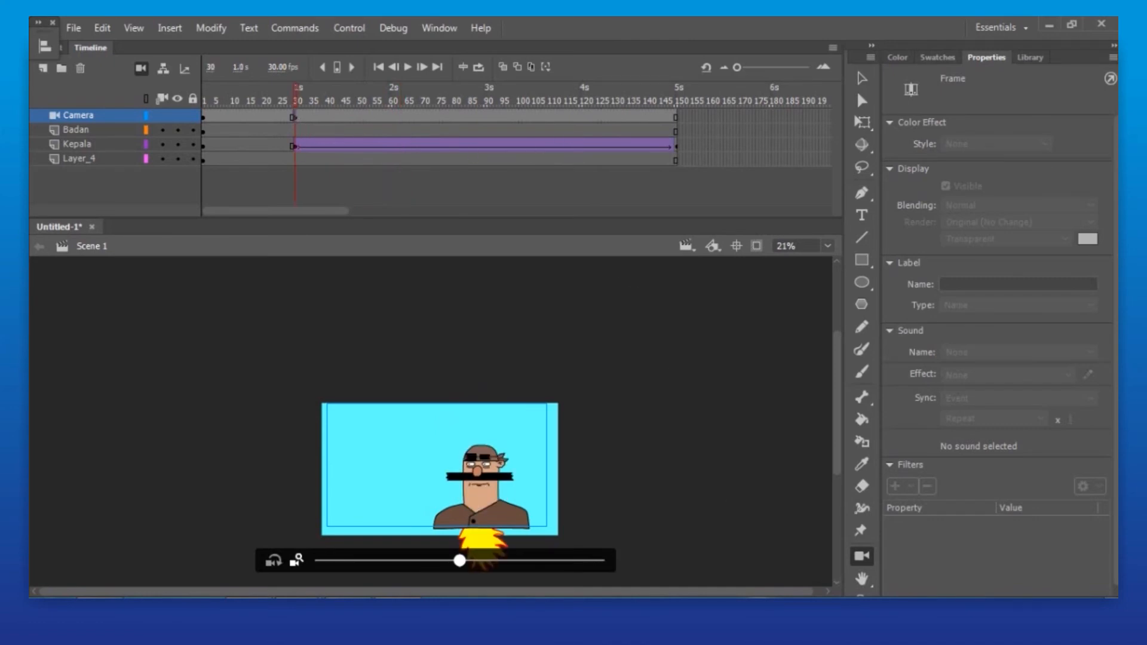
pyautogui.press('Return')
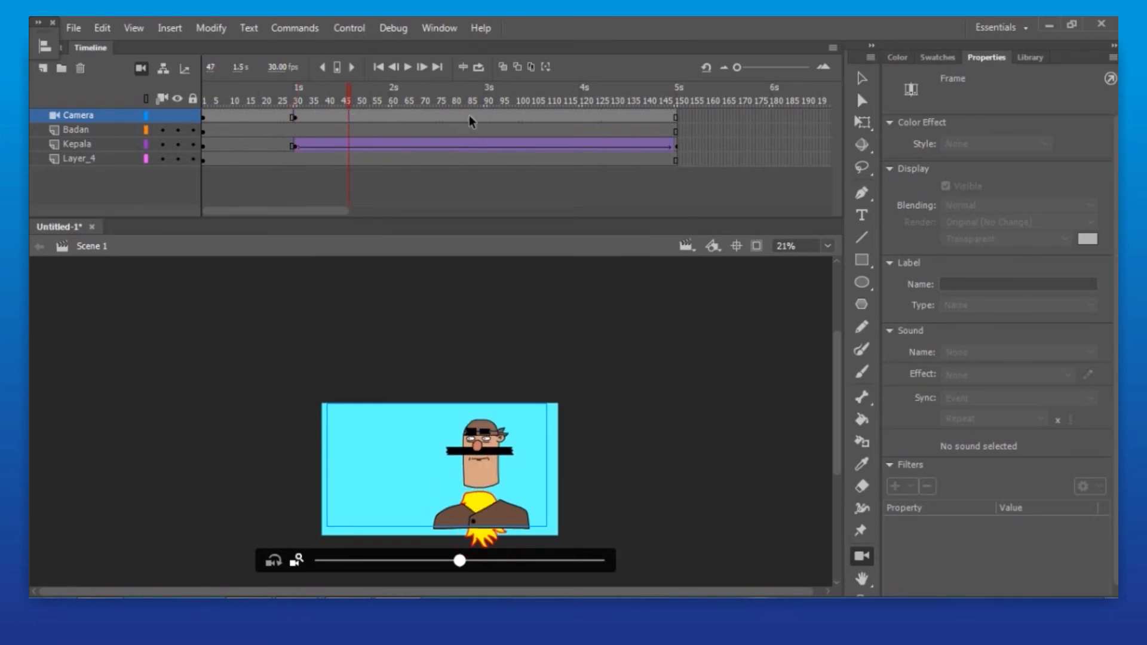
pyautogui.rightClick(470, 118)
pyautogui.moveTo(541, 186)
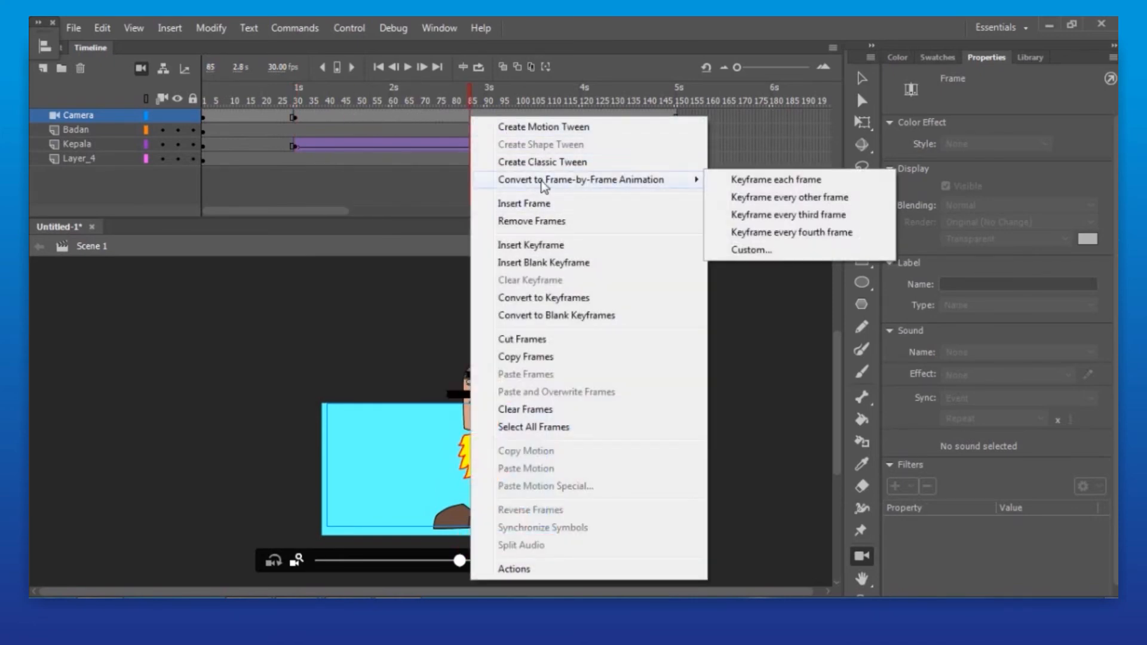
pyautogui.click(768, 187)
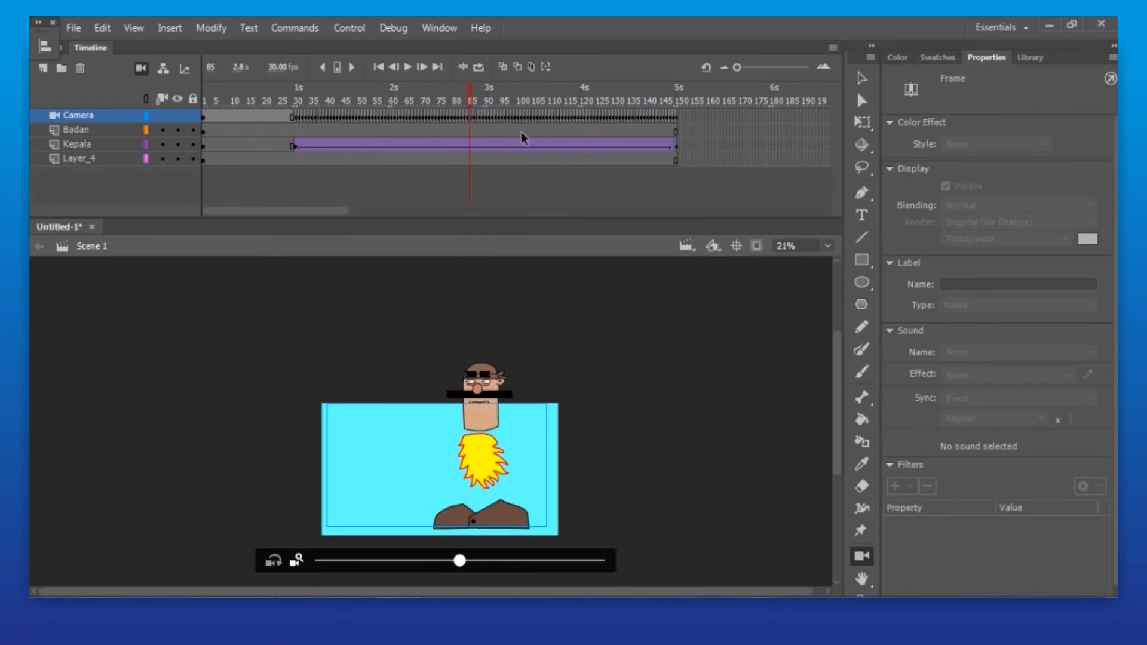
pyautogui.hotkey('ctrl', 'z')
# Convert the Camera layer's frames after frame 30 to frame-by-frame animation with a custom keyframe every 5 frames.
pyautogui.rightClick(514, 118)
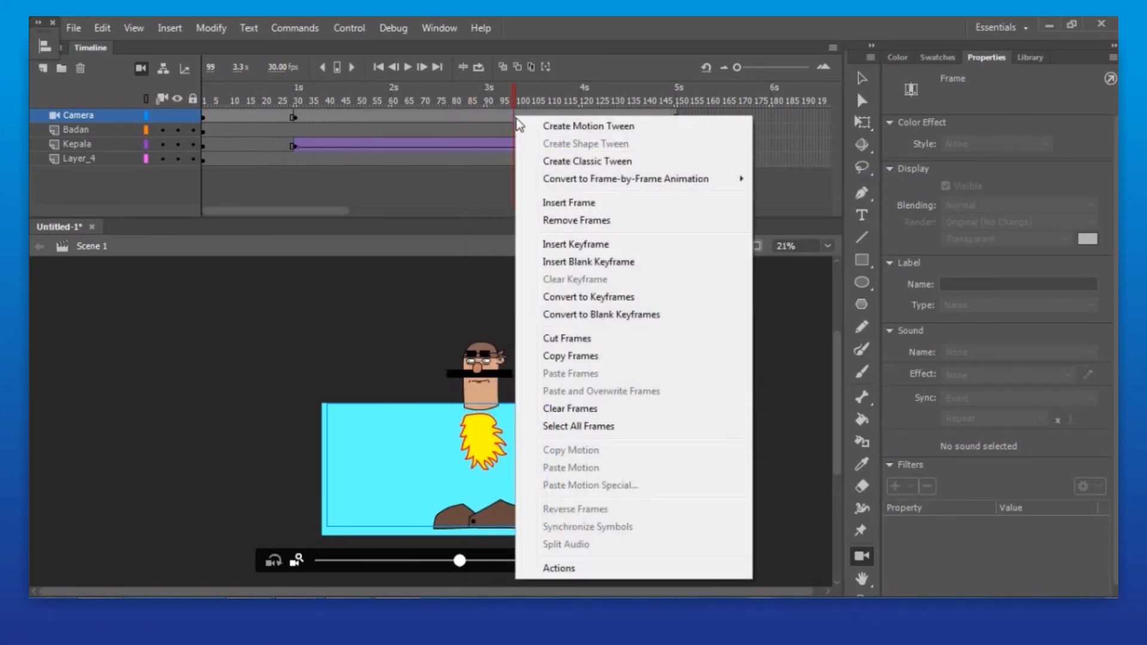
pyautogui.moveTo(565, 182)
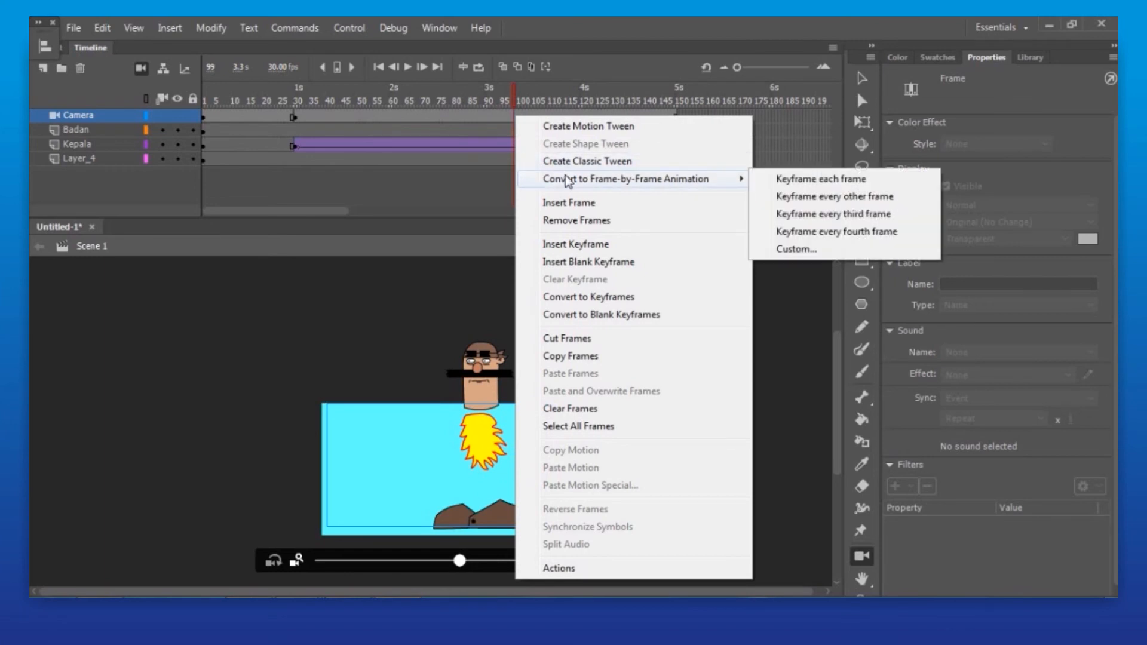
pyautogui.click(782, 249)
pyautogui.click(566, 301)
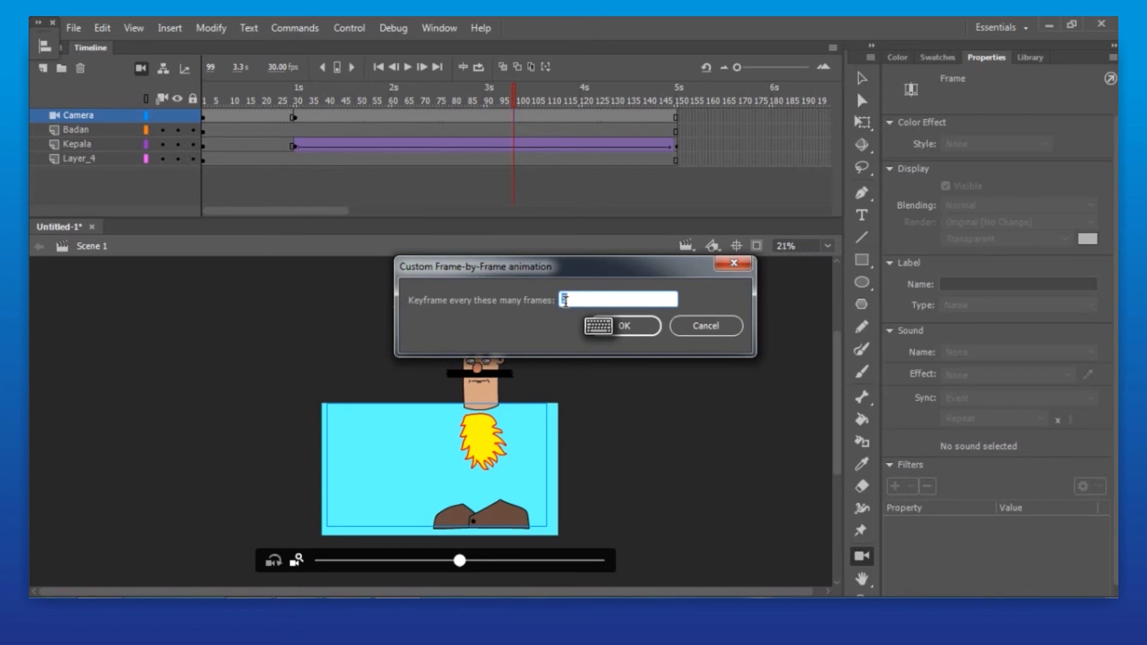
pyautogui.write('5')
pyautogui.press('Return')
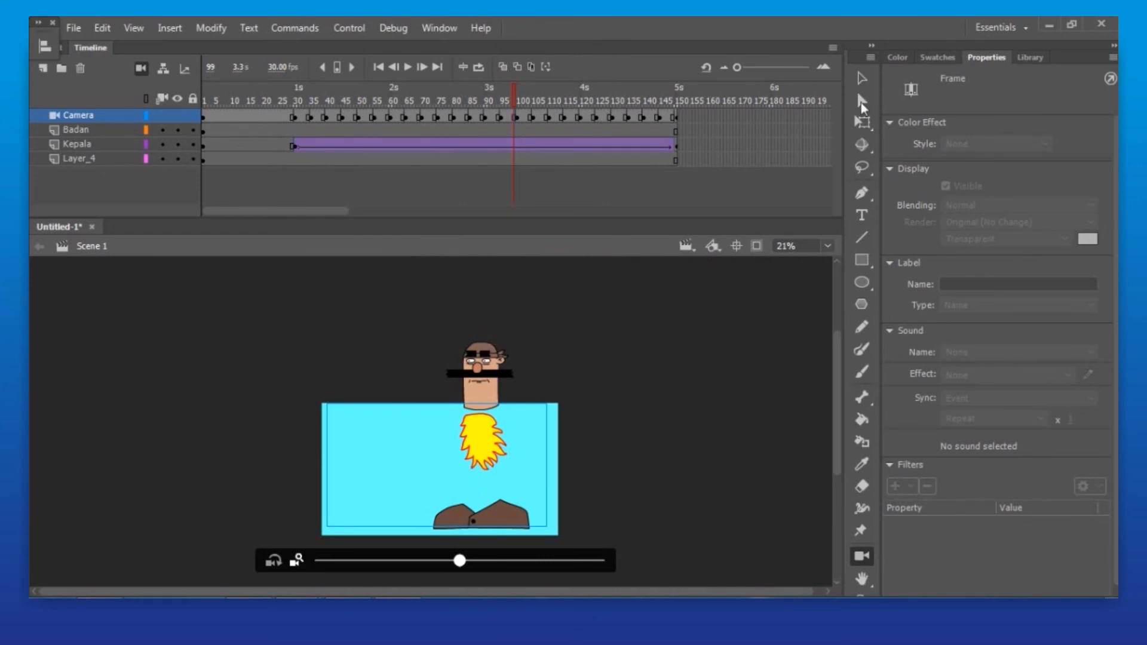
# Nudge the camera at frame 31 and set its Y position to -11.
pyautogui.click(299, 118)
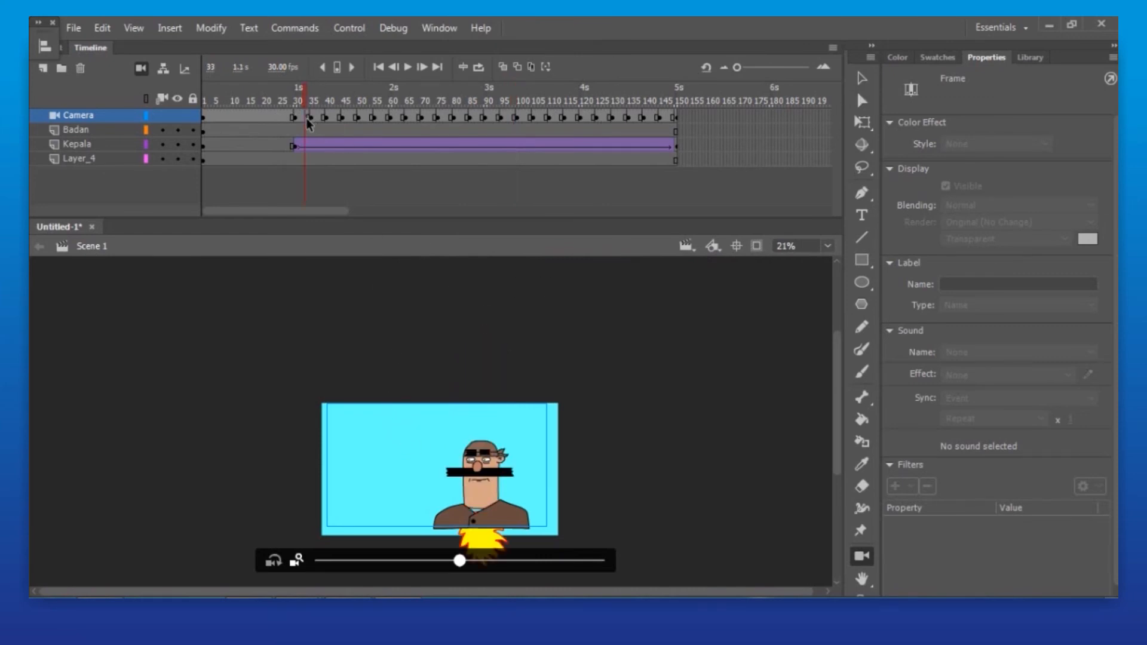
pyautogui.click(515, 506)
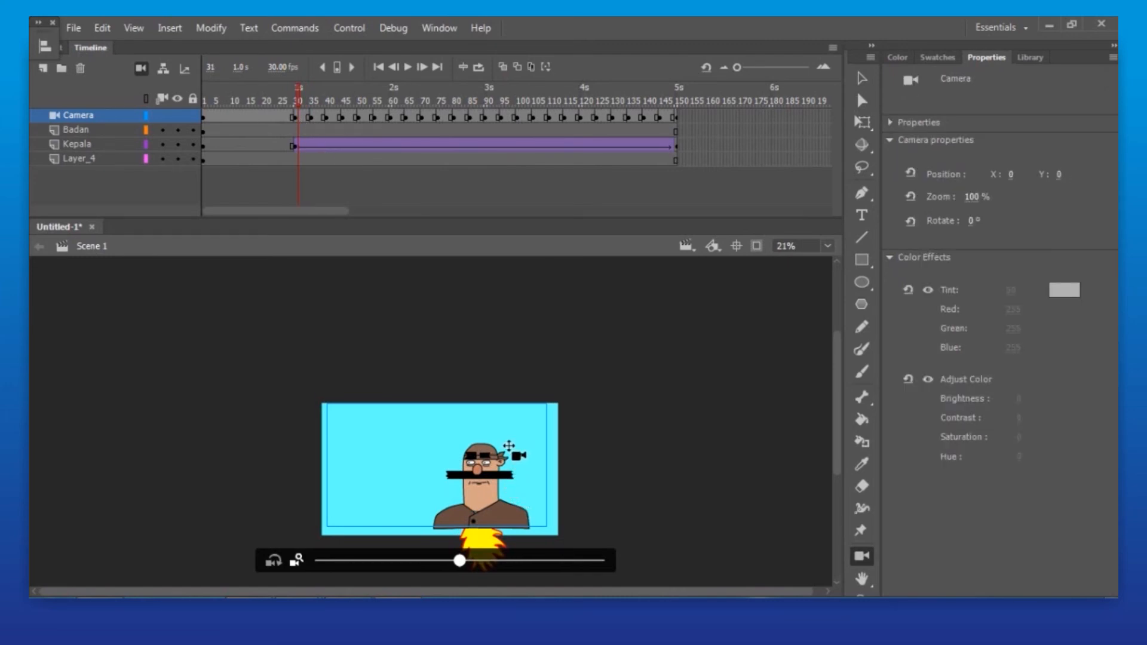
pyautogui.moveTo(507, 442); pyautogui.dragTo(501, 441)
pyautogui.moveTo(502, 444); pyautogui.dragTo(502, 447)
pyautogui.click(1068, 176)
pyautogui.click(1067, 175)
pyautogui.moveTo(1066, 174); pyautogui.dragTo(1094, 172)
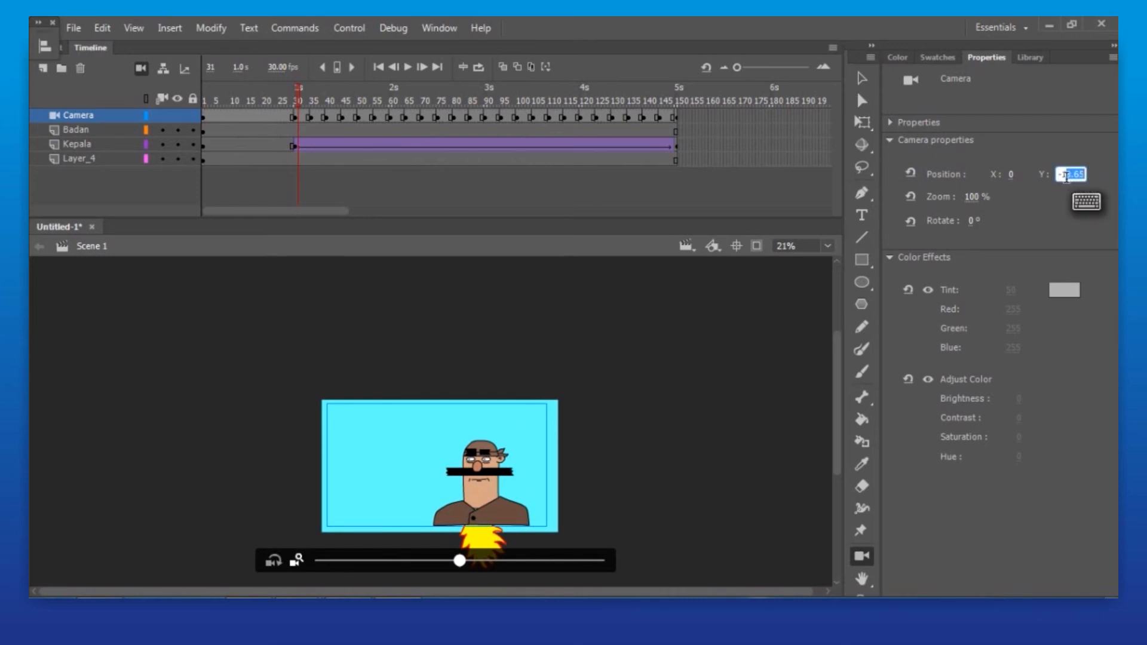
pyautogui.write('1')
pyautogui.press('Return')
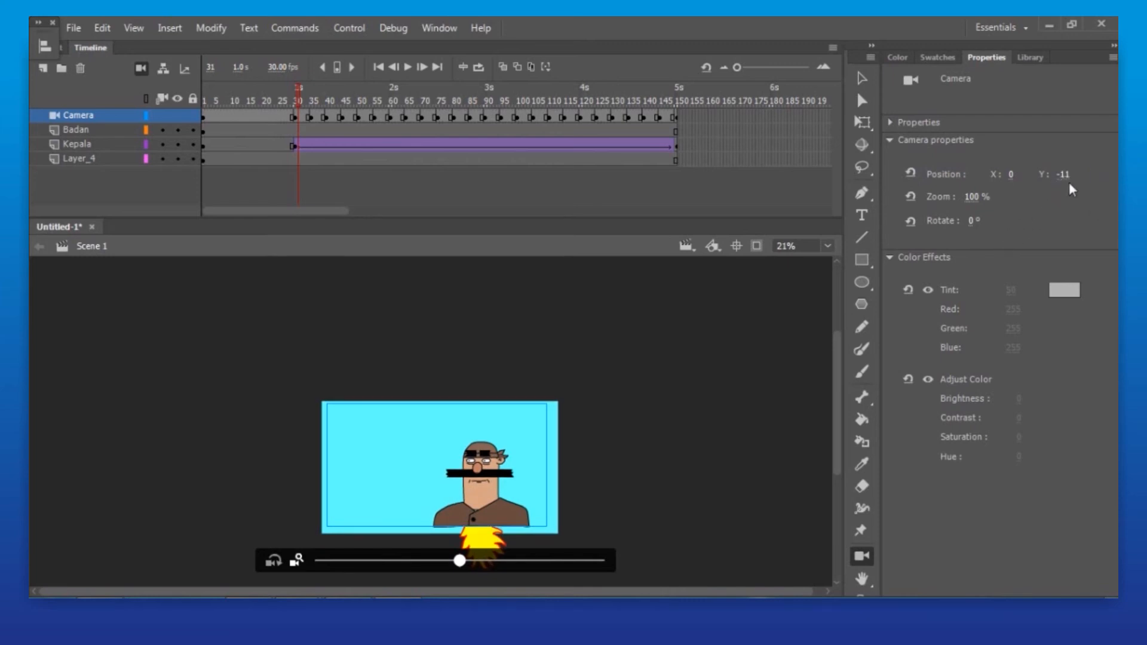
pyautogui.click(1064, 175)
pyautogui.press('BackSpace')
pyautogui.press('BackSpace')
pyautogui.press('Return')
# Set the camera's Y position to -10 at frame 44.
pyautogui.scroll(5, 476, 487)
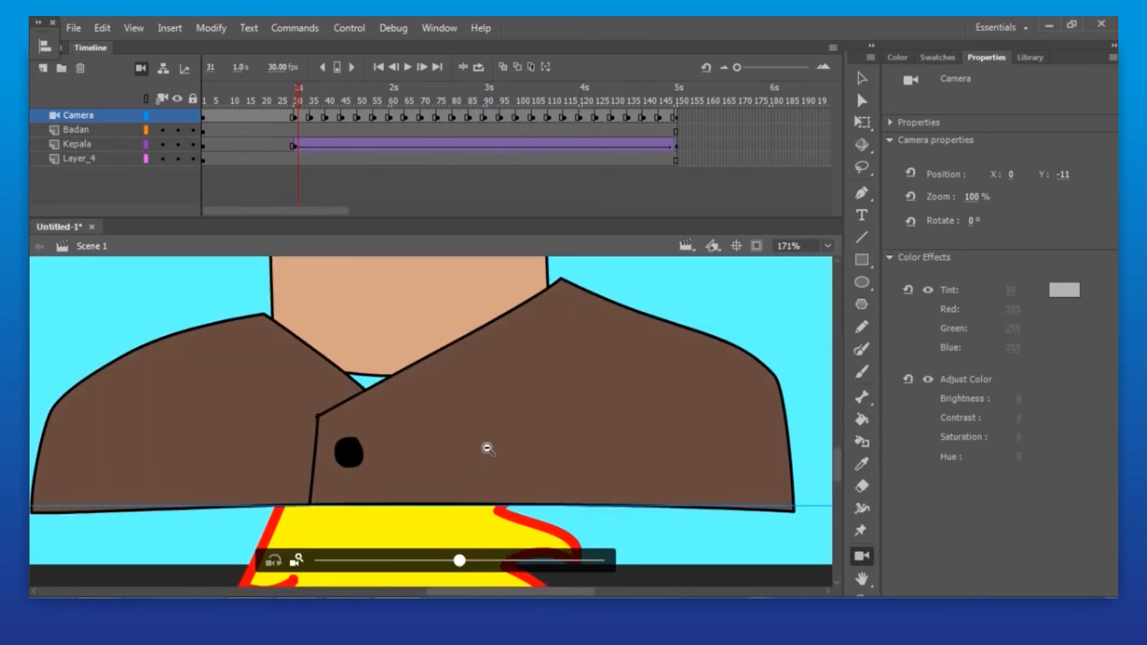
pyautogui.scroll(-5, 486, 449)
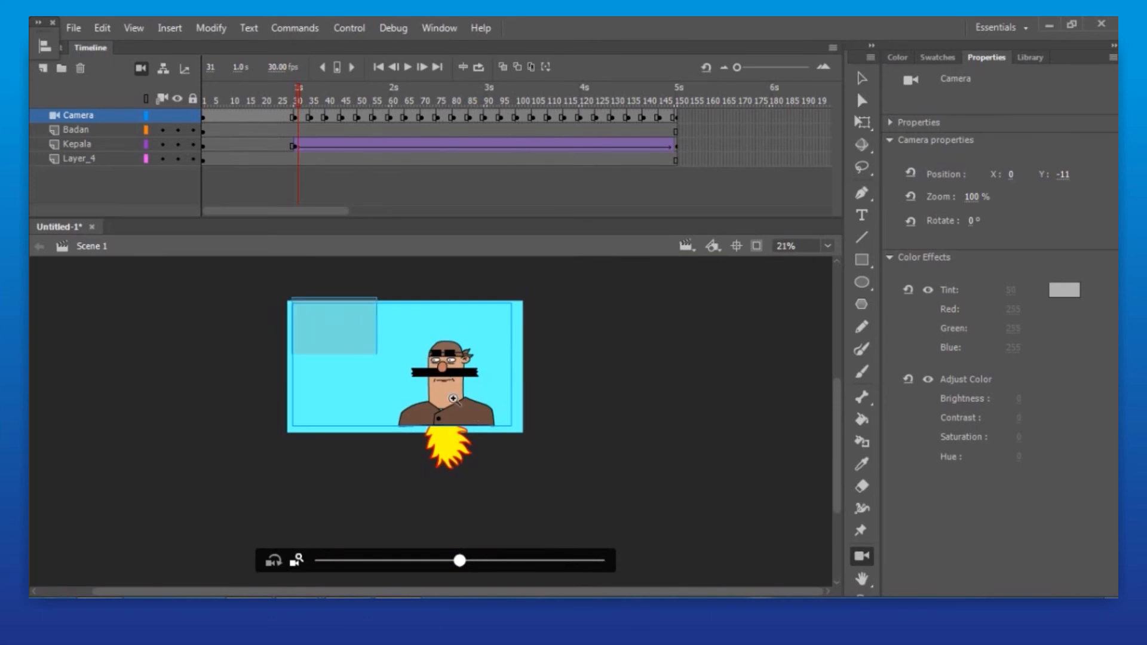
pyautogui.scroll(2, 383, 343)
pyautogui.click(318, 118)
pyautogui.click(339, 118)
pyautogui.click(565, 327)
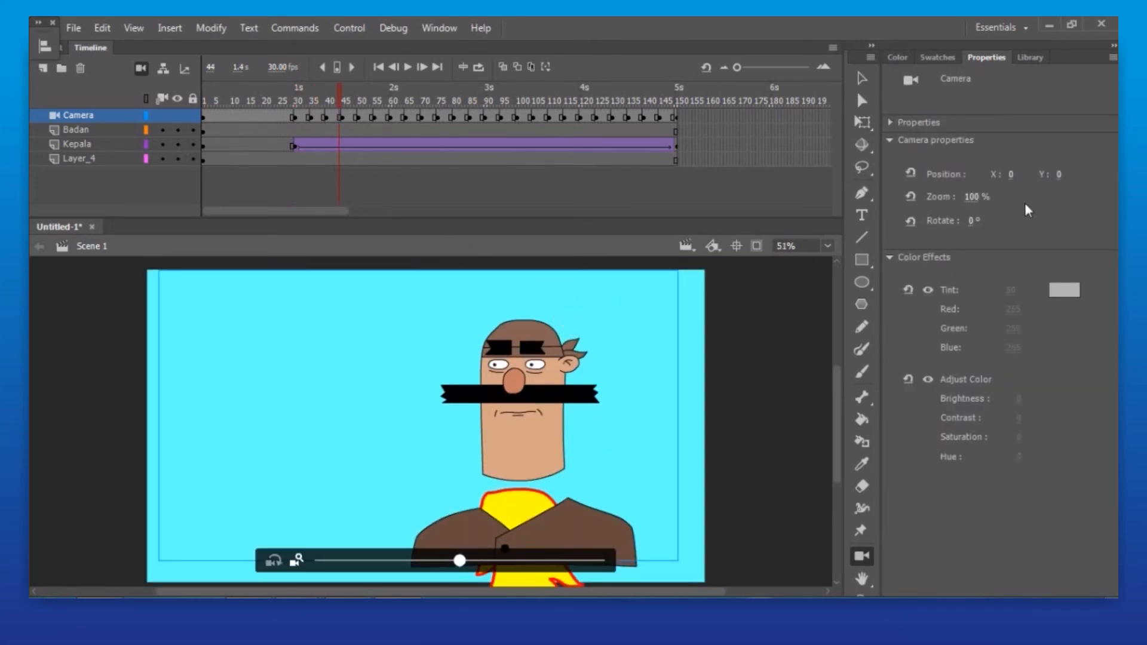
pyautogui.click(1055, 178)
pyautogui.write('-10')
pyautogui.press('Return')
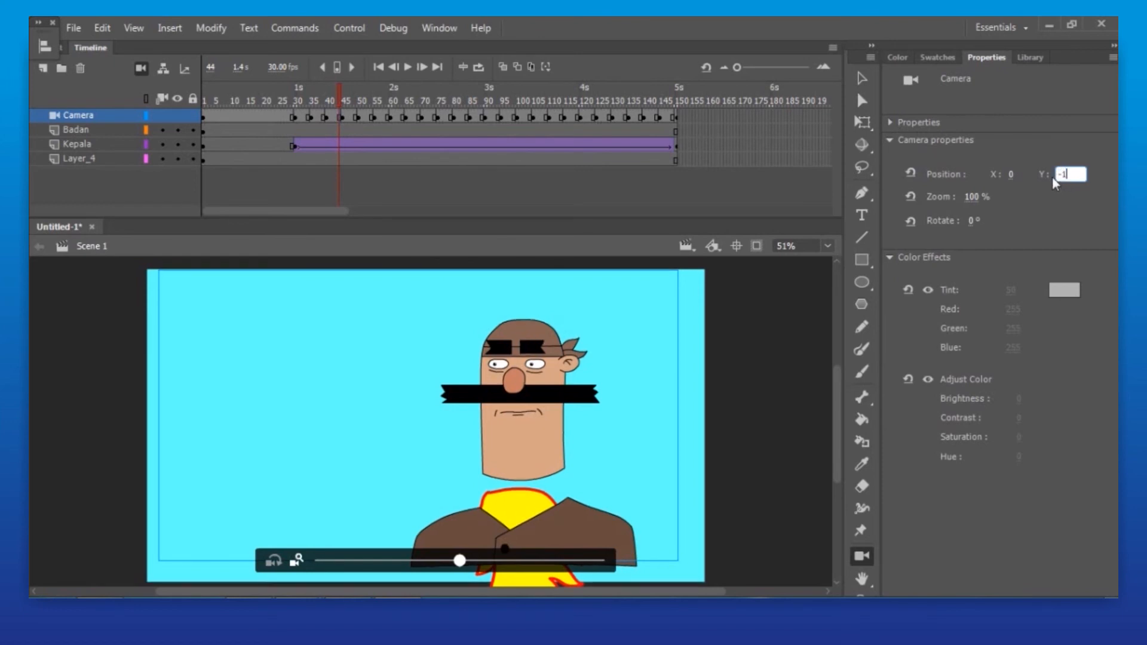
# Set the camera's Y position to -10 at two more alternate Camera keyframes after frame 44.
pyautogui.click(350, 117)
pyautogui.click(597, 306)
pyautogui.click(1058, 178)
pyautogui.write('-10')
pyautogui.press('Return')
pyautogui.click(385, 118)
pyautogui.click(678, 292)
pyautogui.click(1060, 177)
pyautogui.write('-10')
pyautogui.press('Return')
# Continue the shake with a camera Y position of -10 at two further keyframes, ending at frame 78.
pyautogui.click(414, 119)
pyautogui.click(679, 287)
pyautogui.click(1060, 177)
pyautogui.write('-10')
pyautogui.press('Return')
pyautogui.click(448, 117)
pyautogui.click(677, 278)
pyautogui.click(1059, 177)
pyautogui.write('-10')
pyautogui.press('Return')
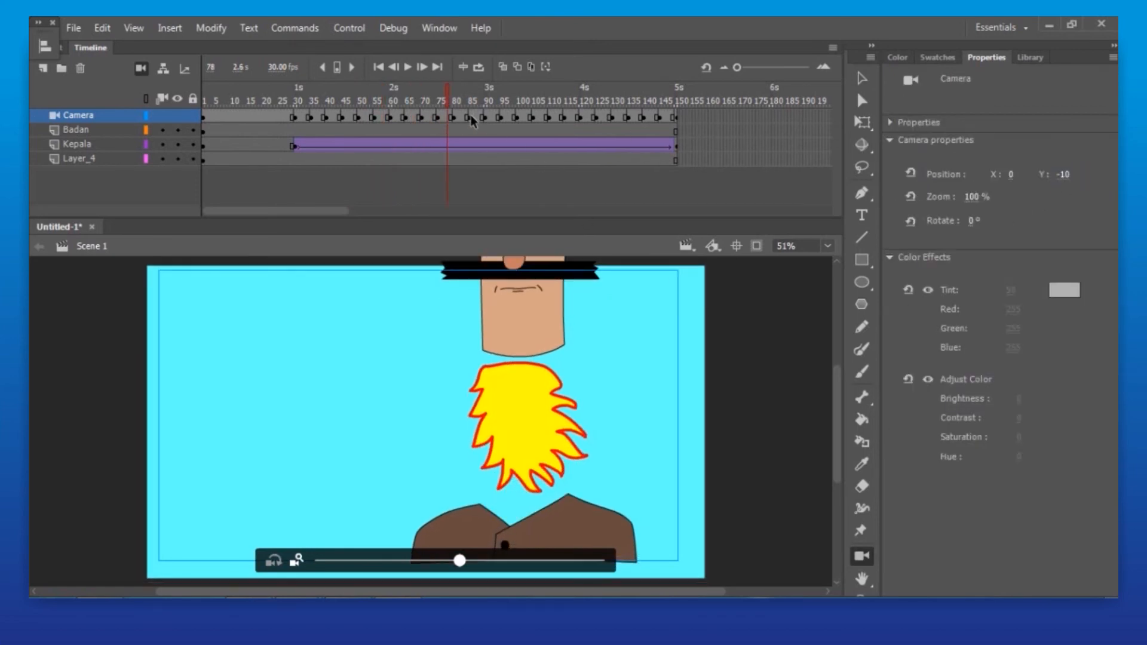
# Set the camera's Y position to -10 at the next two alternate Camera keyframes after frame 78.
pyautogui.click(472, 118)
pyautogui.click(686, 287)
pyautogui.click(1059, 177)
pyautogui.write('-10')
pyautogui.press('Return')
pyautogui.click(504, 117)
pyautogui.click(681, 286)
pyautogui.click(1060, 175)
pyautogui.write('-10')
pyautogui.press('Return')
# Apply a camera Y position of -10 to another two alternate keyframes, ending at frame 116.
pyautogui.click(539, 118)
pyautogui.click(681, 287)
pyautogui.click(1060, 174)
pyautogui.write('-10')
pyautogui.press('Return')
pyautogui.click(571, 119)
pyautogui.click(657, 293)
pyautogui.click(1062, 175)
pyautogui.write('-10')
pyautogui.press('Return')
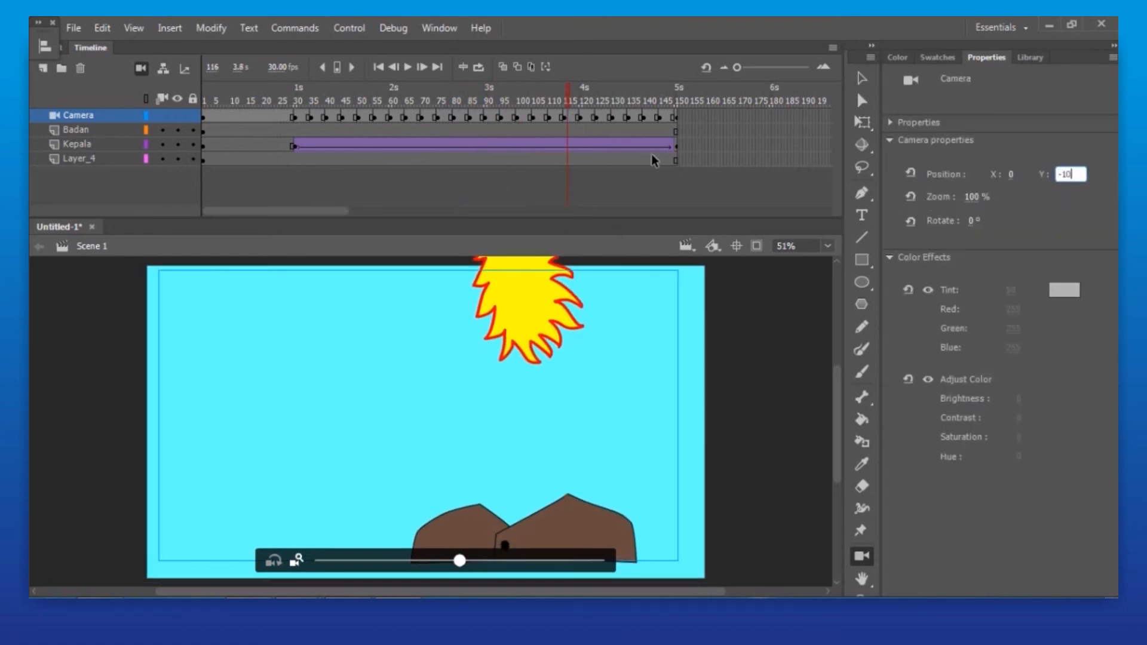
# Set the camera's Y position to -10 at the next alternate Camera keyframe after frame 116.
pyautogui.click(603, 118)
pyautogui.click(617, 316)
pyautogui.press('v')
pyautogui.click(604, 118)
pyautogui.click(141, 68)
pyautogui.click(141, 68)
pyautogui.click(607, 118)
pyautogui.click(681, 293)
pyautogui.click(1059, 174)
pyautogui.write('-10')
# Set the camera's Y position to -10 at frames 137 and 146.
pyautogui.click(622, 118)
pyautogui.click(682, 293)
pyautogui.click(1060, 175)
pyautogui.write('-10')
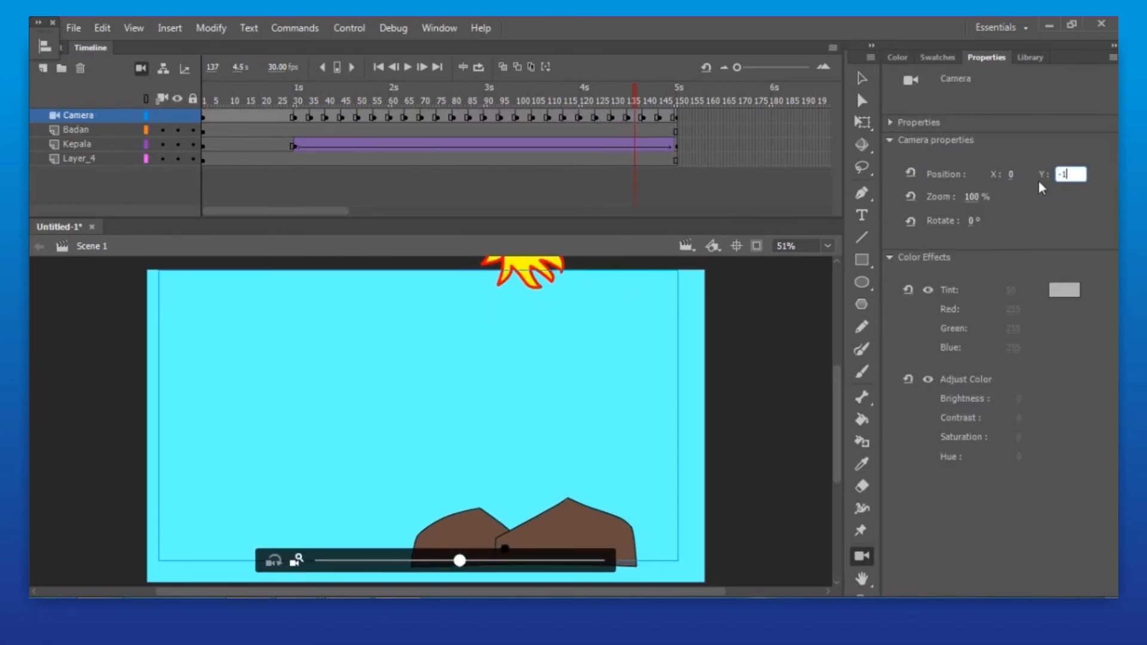
pyautogui.press('Return')
pyautogui.click(662, 119)
pyautogui.click(681, 287)
pyautogui.click(1060, 174)
pyautogui.write('-10')
pyautogui.press('Return')
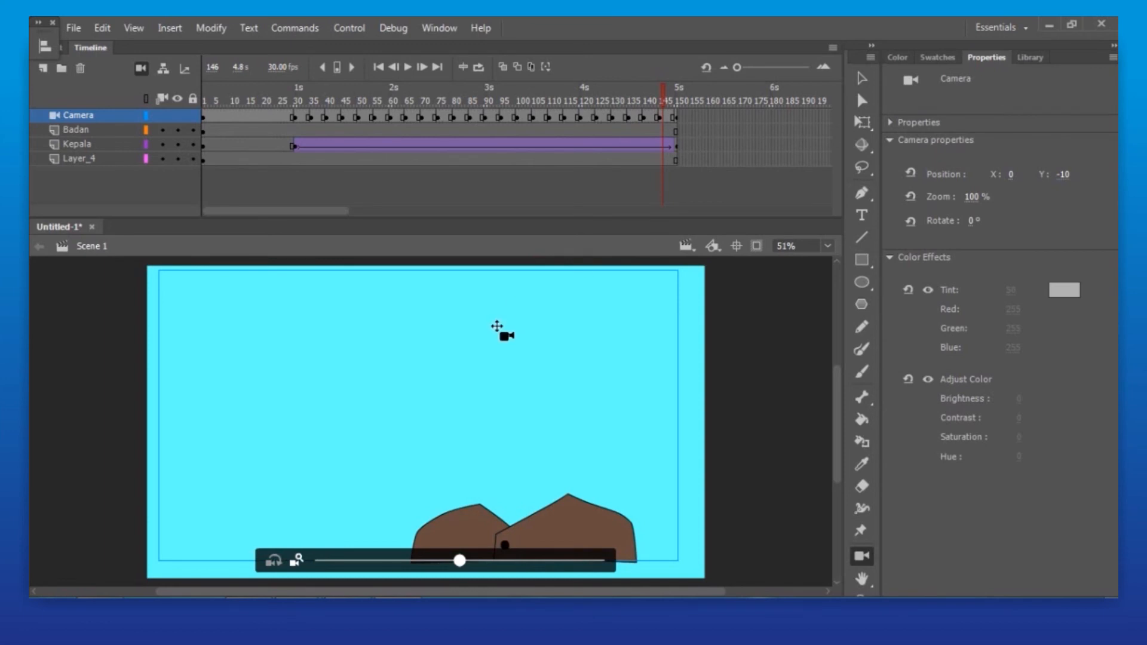
# Return the playhead to frame 1, test the movie to watch the camera shake, and close the player.
pyautogui.scroll(-2, 499, 329)
pyautogui.click(854, 84)
pyautogui.moveTo(662, 92); pyautogui.dragTo(204, 113)
pyautogui.click(349, 27)
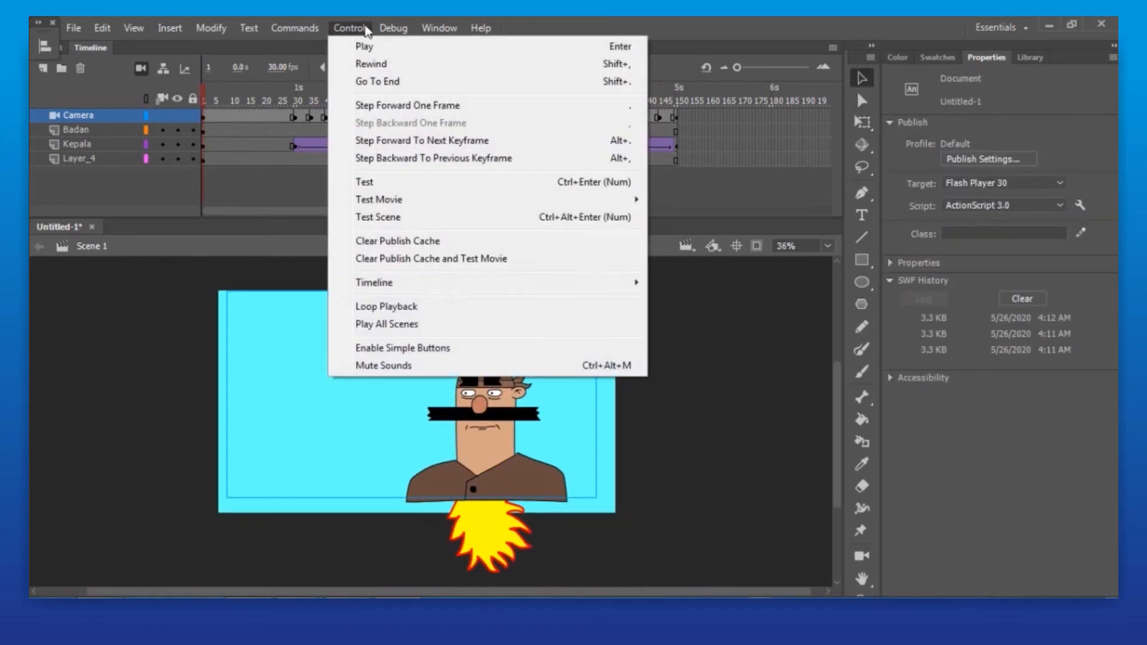
pyautogui.click(392, 186)
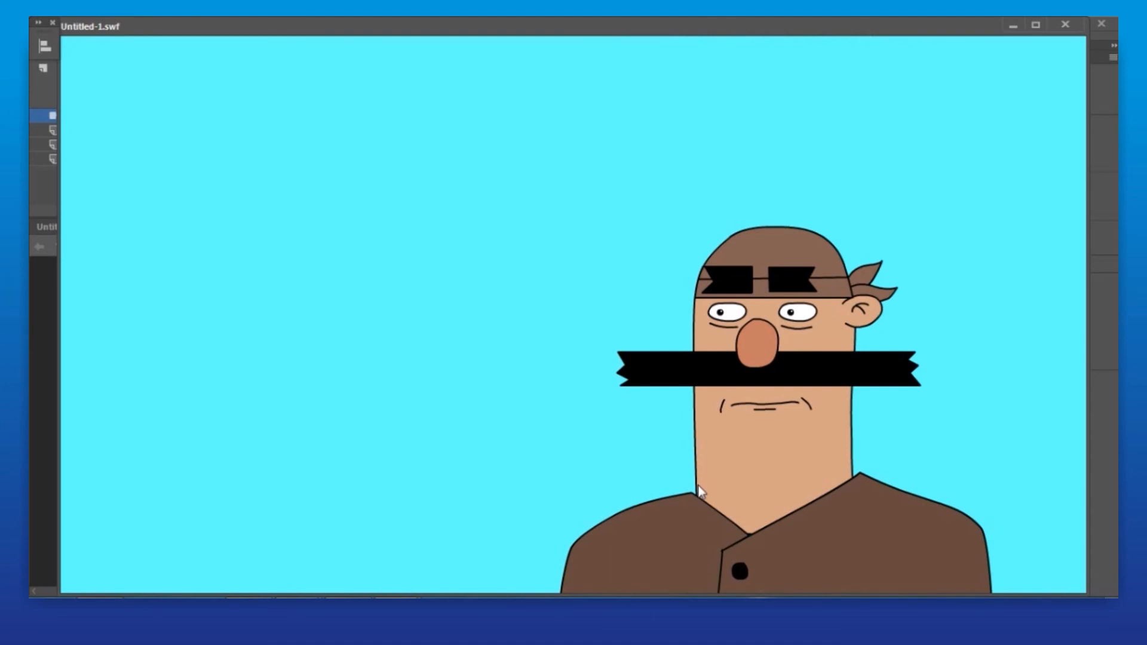
pyautogui.click(1065, 25)
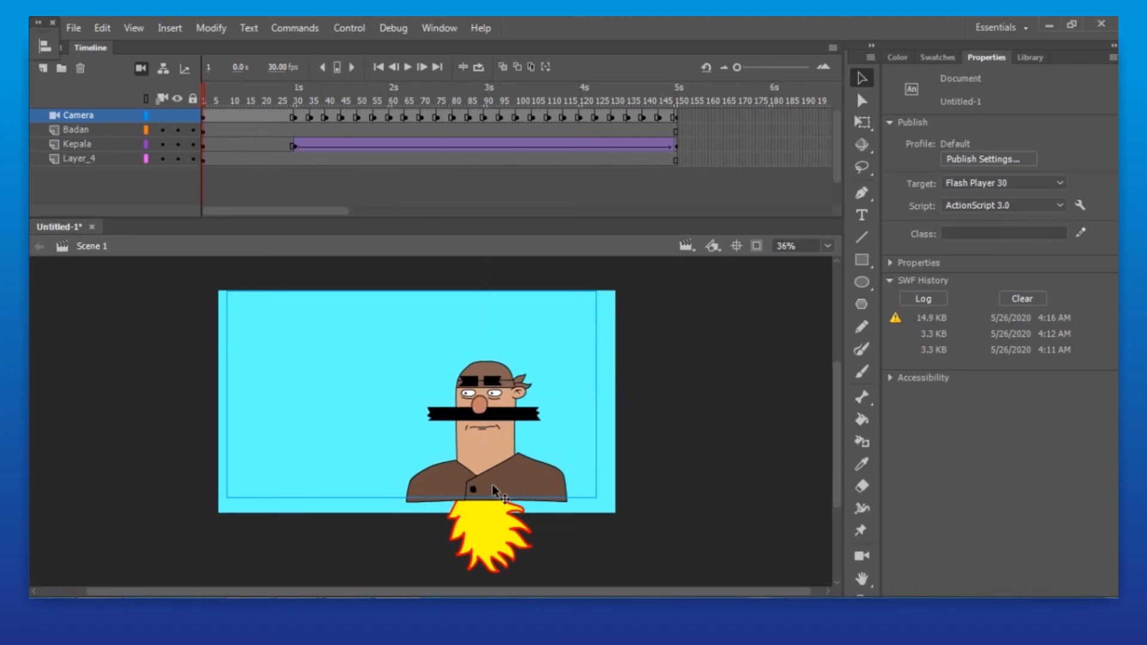
# Open the kepala symbol, inspect its Api flame frames in an enlarged timeline, and return to Scene 1 with the normal frame size.
pyautogui.click(490, 519)
pyautogui.doubleClick(488, 520)
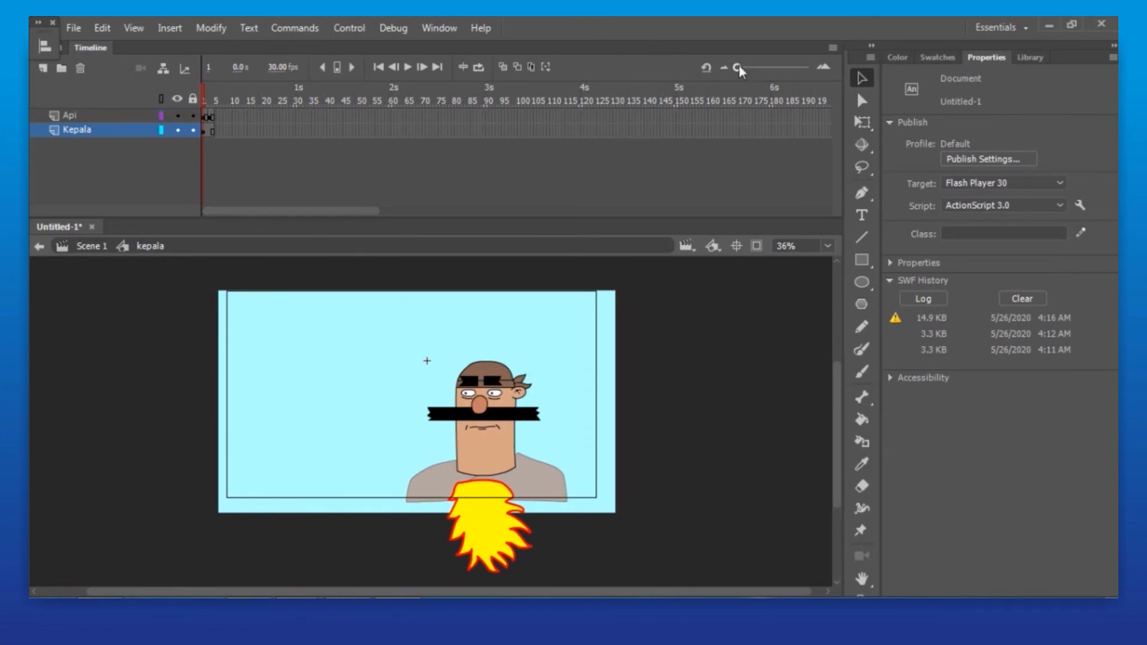
pyautogui.moveTo(739, 66); pyautogui.dragTo(789, 66)
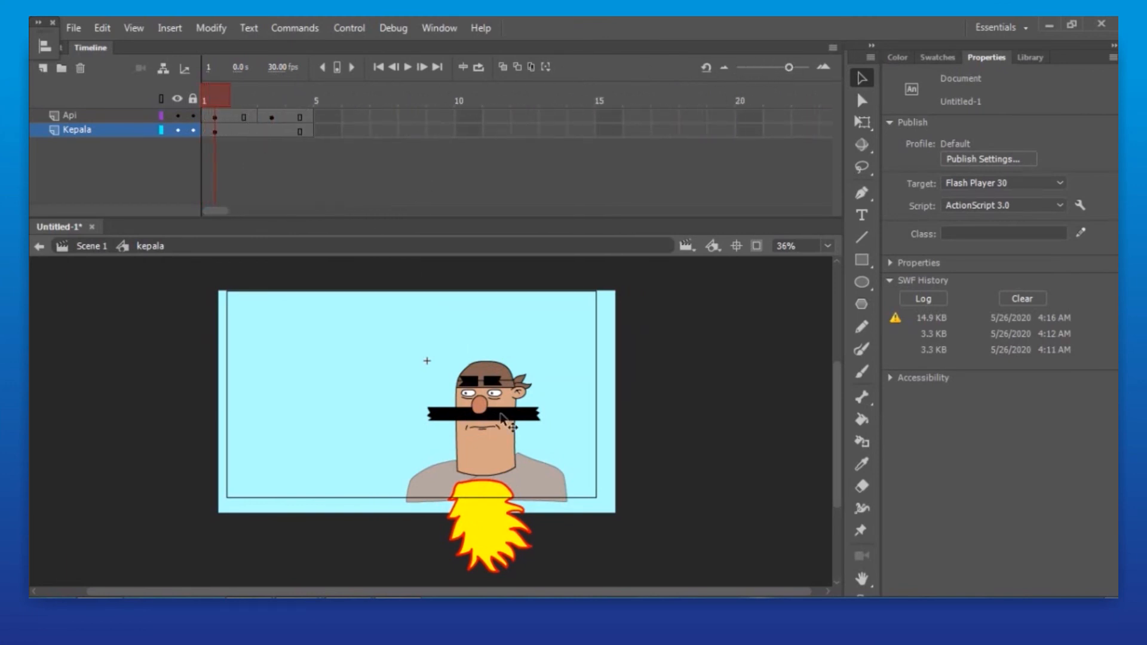
pyautogui.click(96, 246)
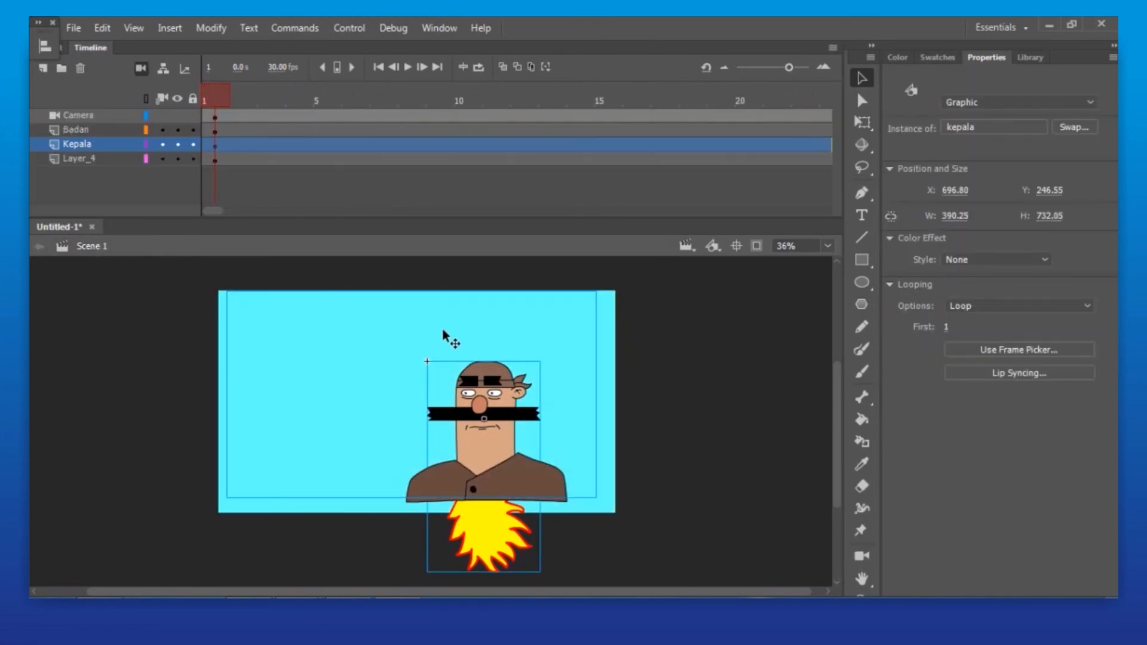
pyautogui.click(515, 312)
pyautogui.click(785, 68)
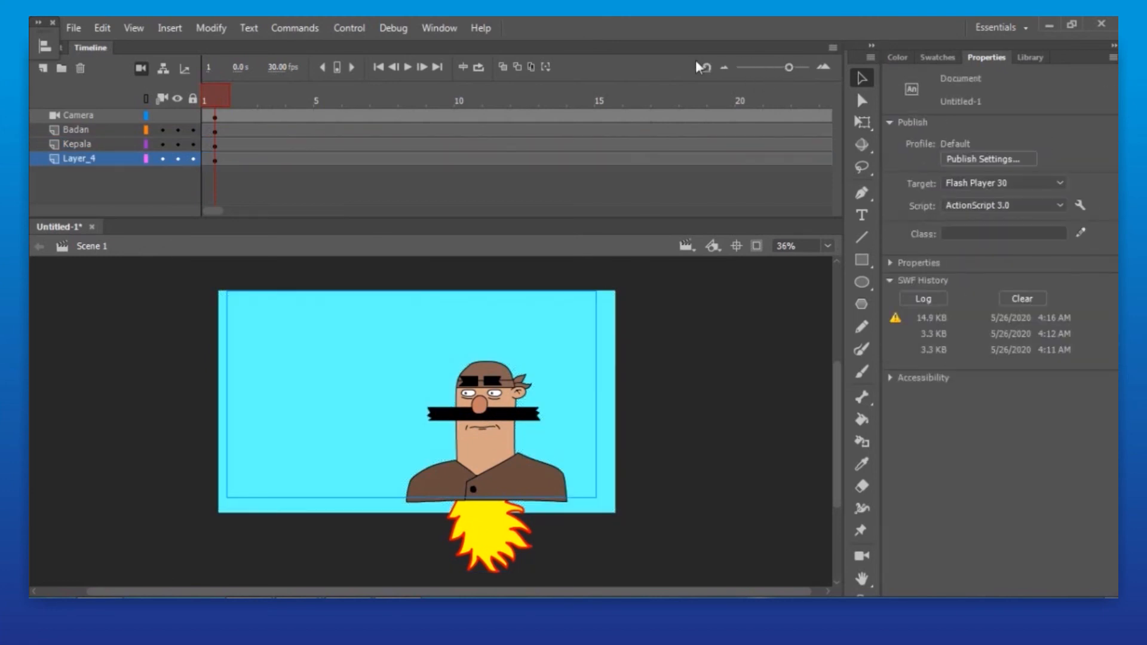
pyautogui.moveTo(787, 67); pyautogui.dragTo(708, 70)
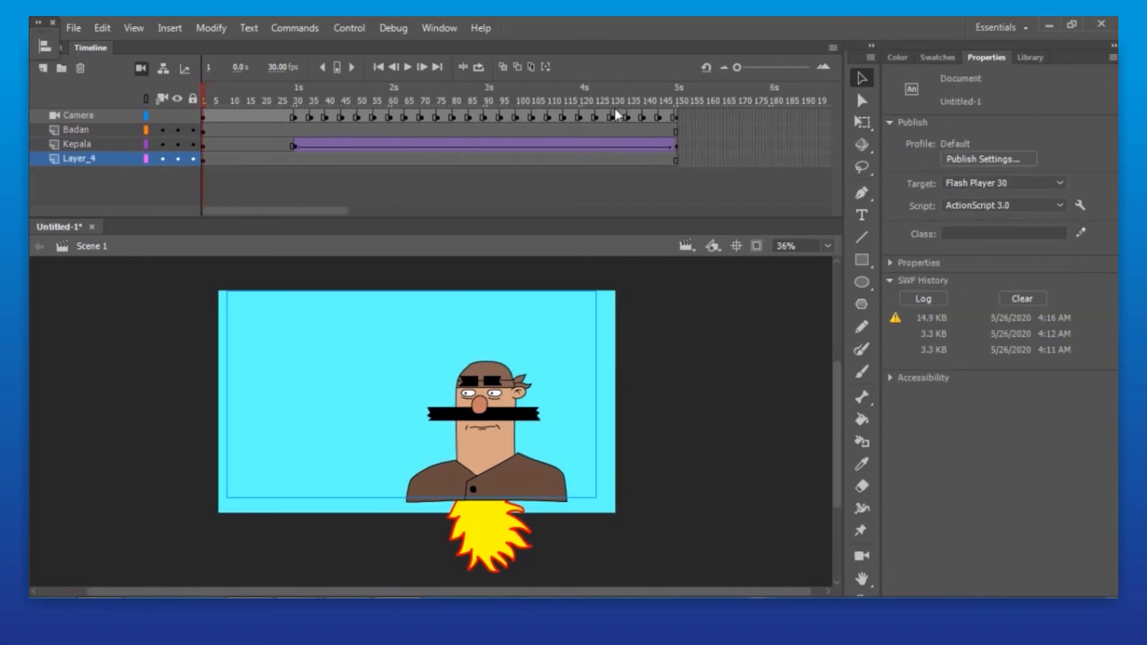
# Clear the shake keyframes on the Camera layer from frame 30 to the end.
pyautogui.moveTo(694, 115); pyautogui.dragTo(297, 117)
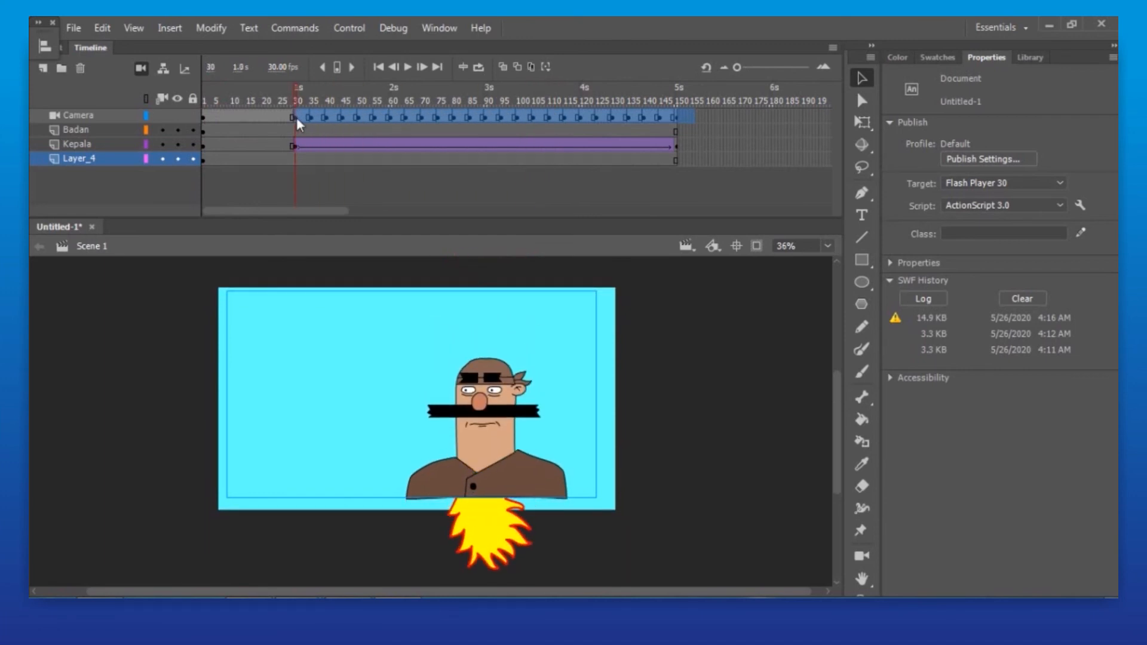
pyautogui.rightClick(438, 118)
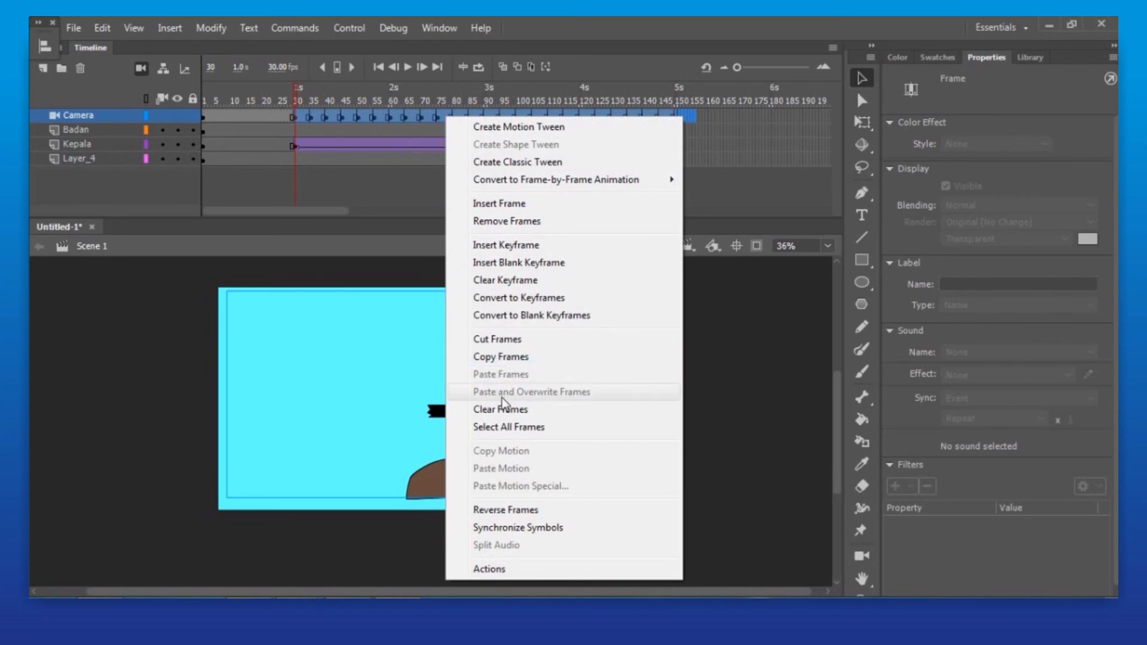
pyautogui.click(507, 281)
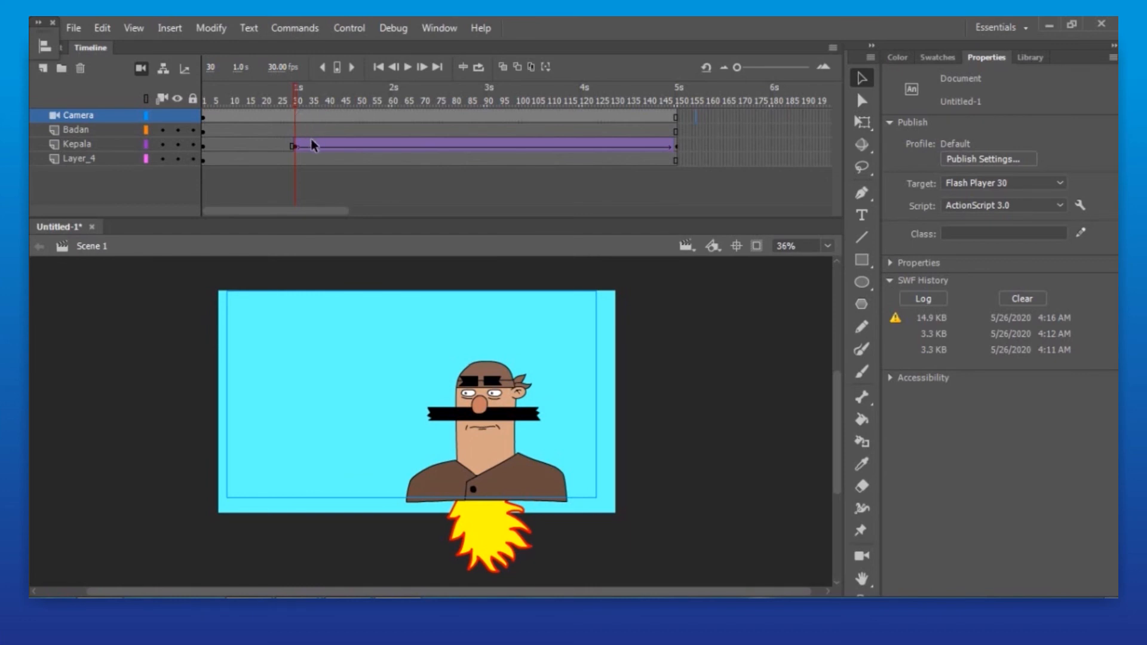
# Try to convert the Camera frames after frame 30 to frame-by-frame animation with a keyframe every 1 frame, and undo the conversion.
pyautogui.rightClick(508, 117)
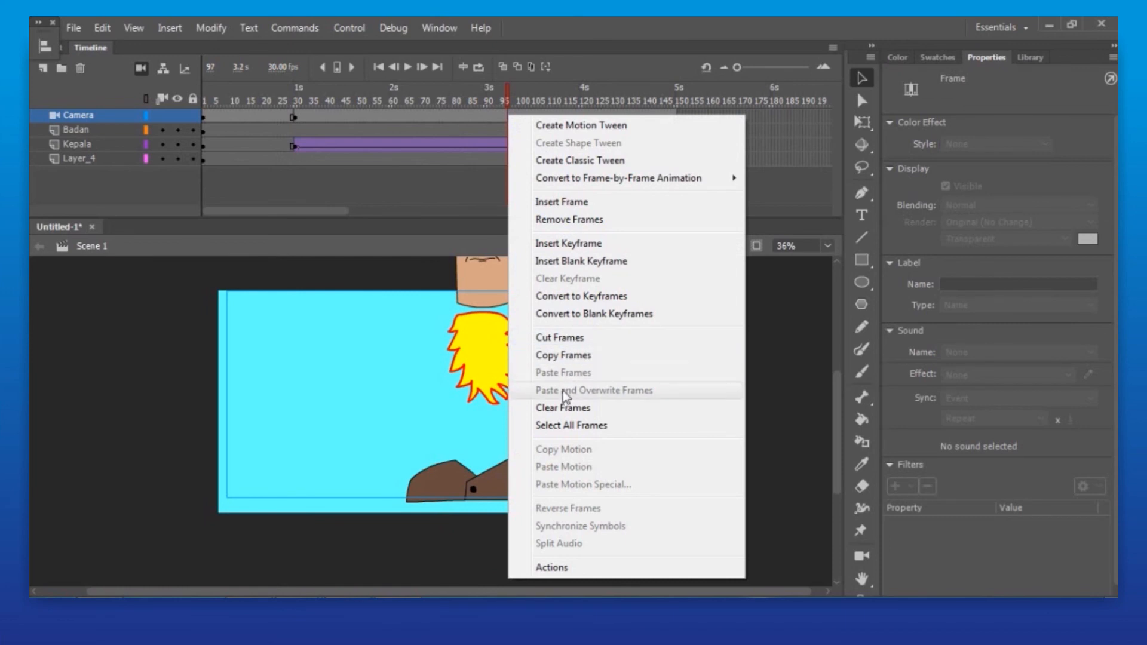
pyautogui.moveTo(651, 178)
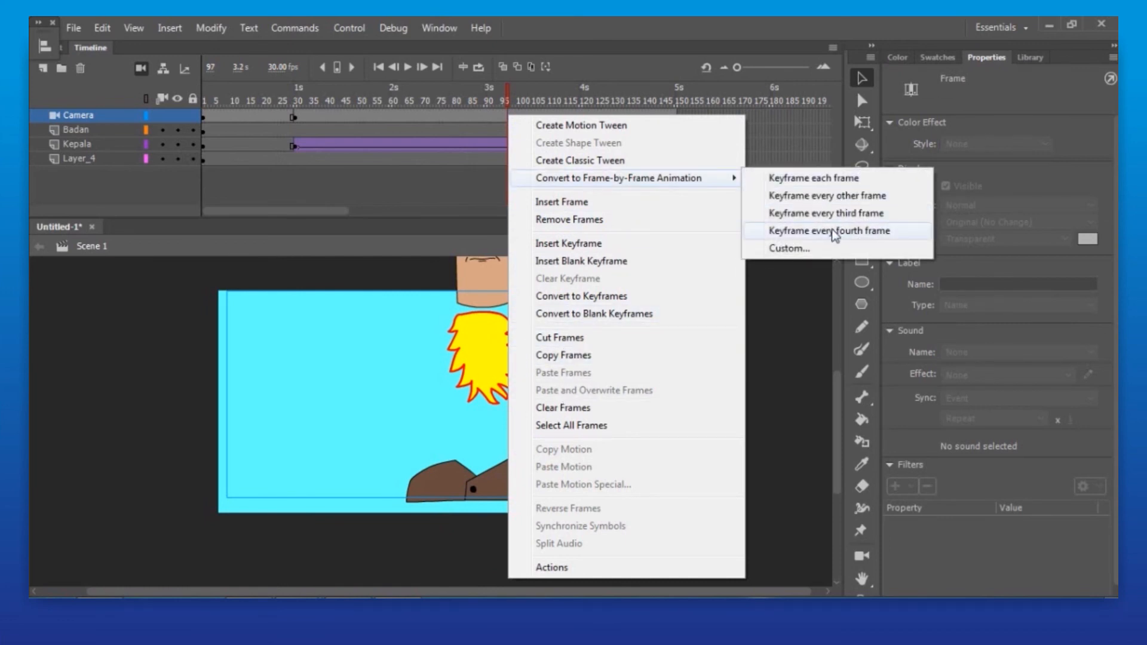
pyautogui.click(795, 249)
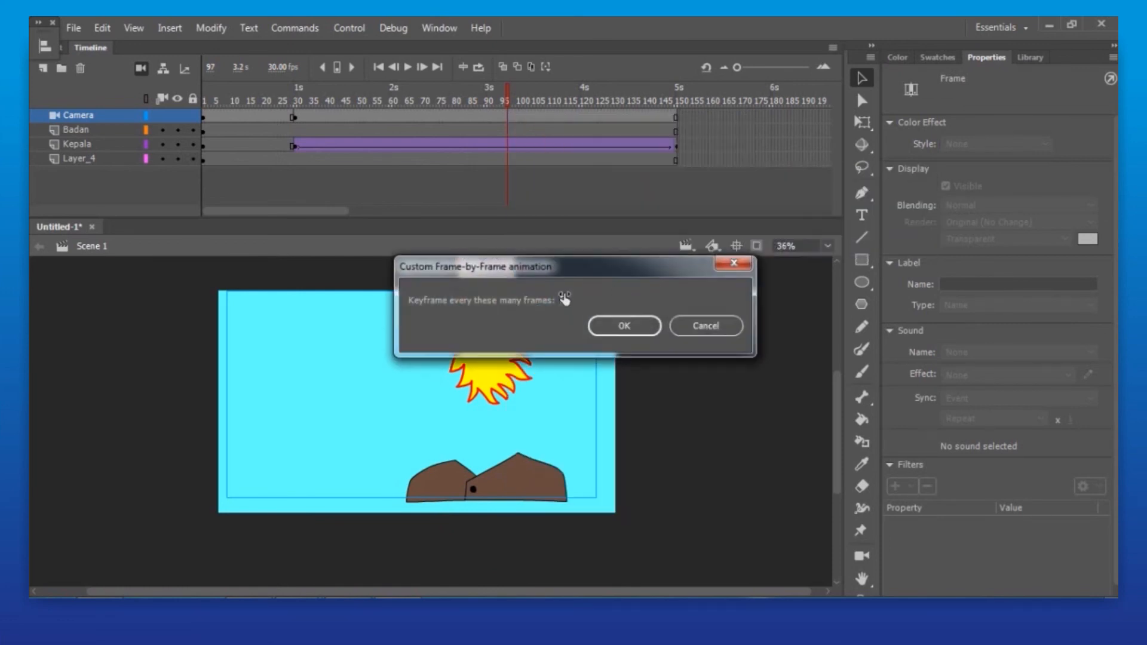
pyautogui.write('1')
pyautogui.click(625, 325)
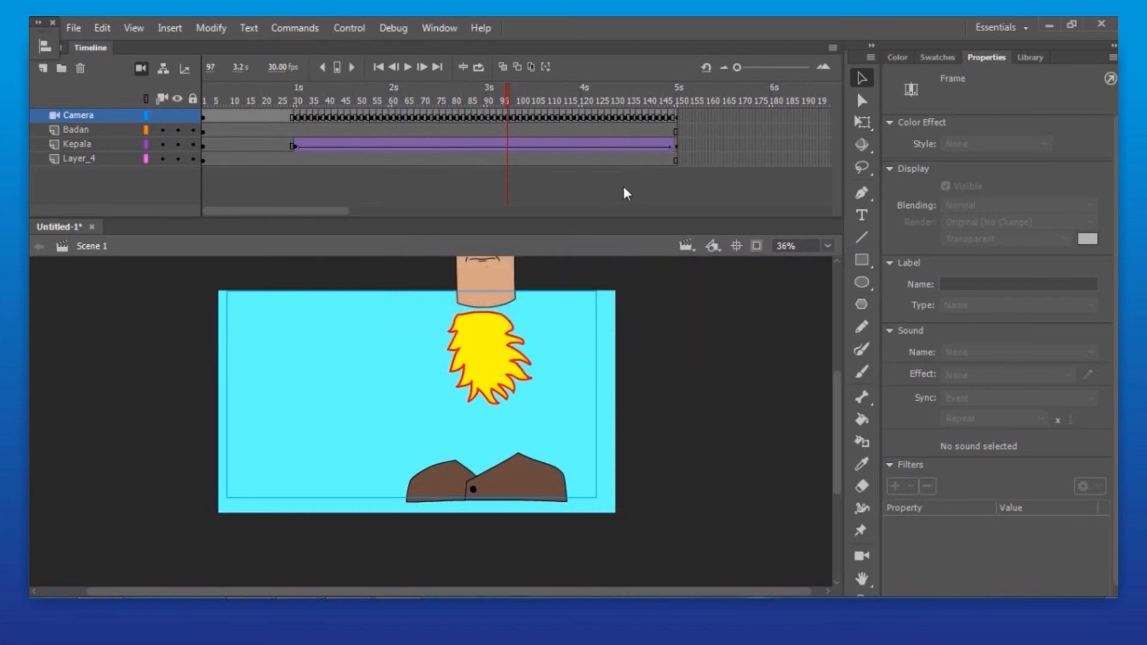
pyautogui.hotkey('ctrl', 'z')
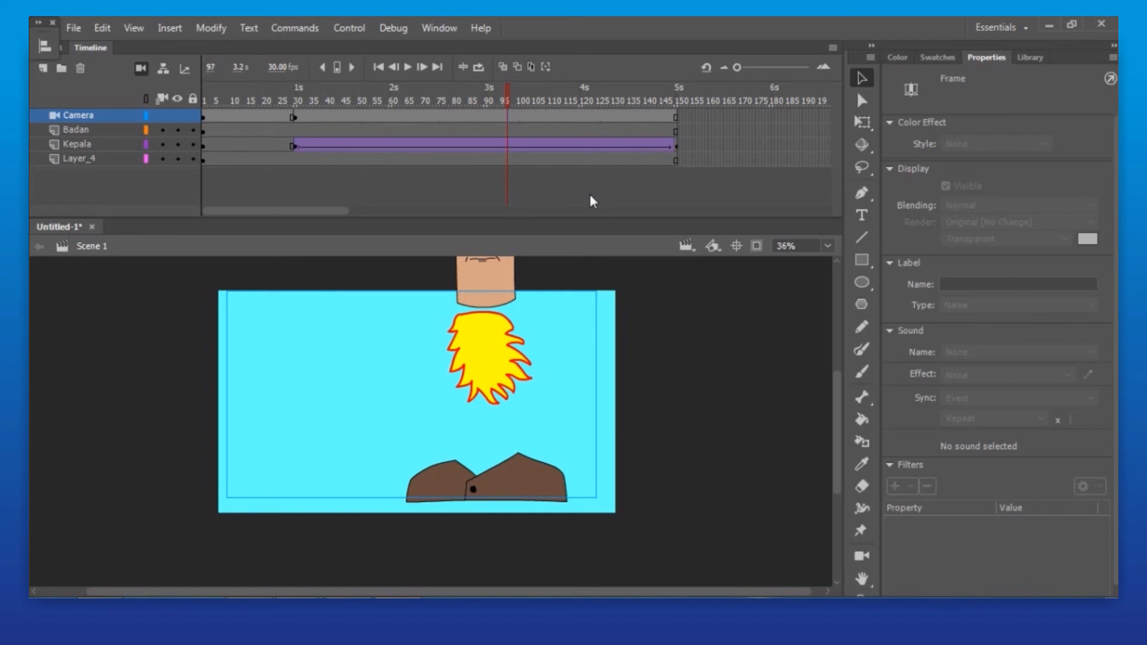
# Remove the Camera layer's frames from frame 30 to the end.
pyautogui.moveTo(693, 118); pyautogui.dragTo(294, 117)
pyautogui.rightClick(326, 118)
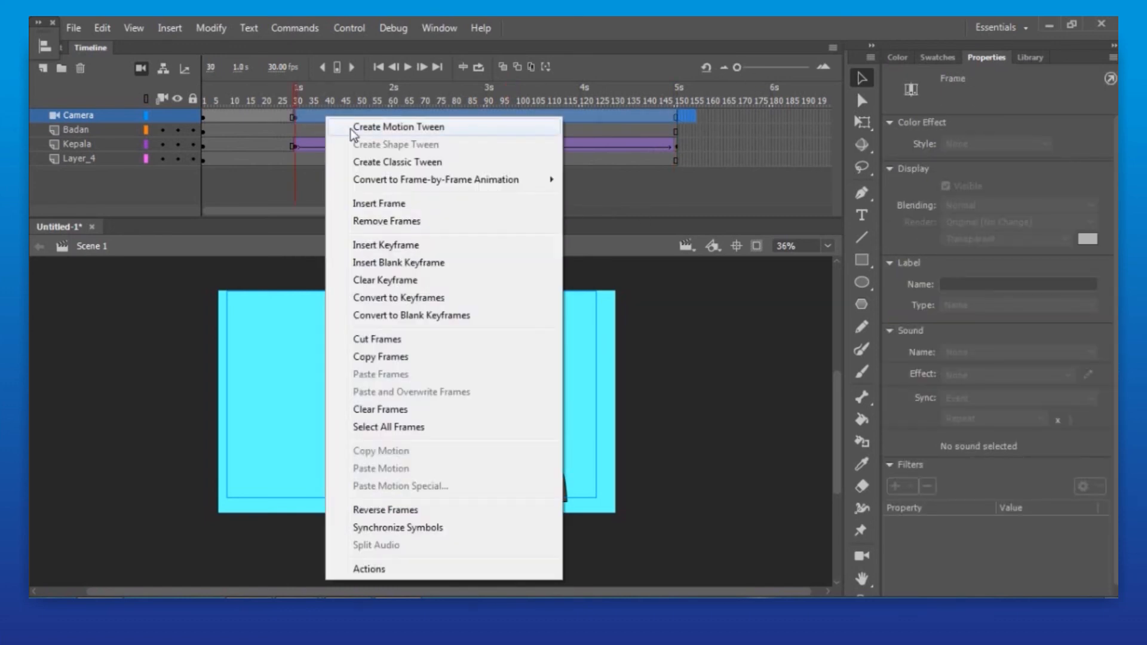
pyautogui.click(394, 221)
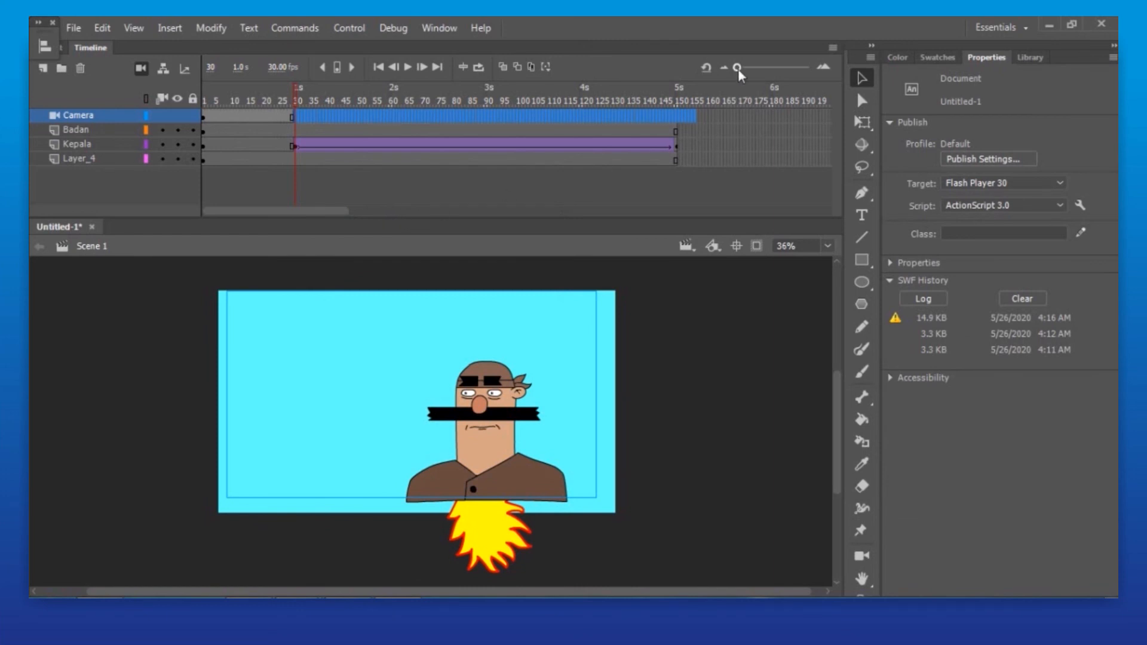
pyautogui.moveTo(737, 67); pyautogui.dragTo(769, 67)
pyautogui.click(512, 115)
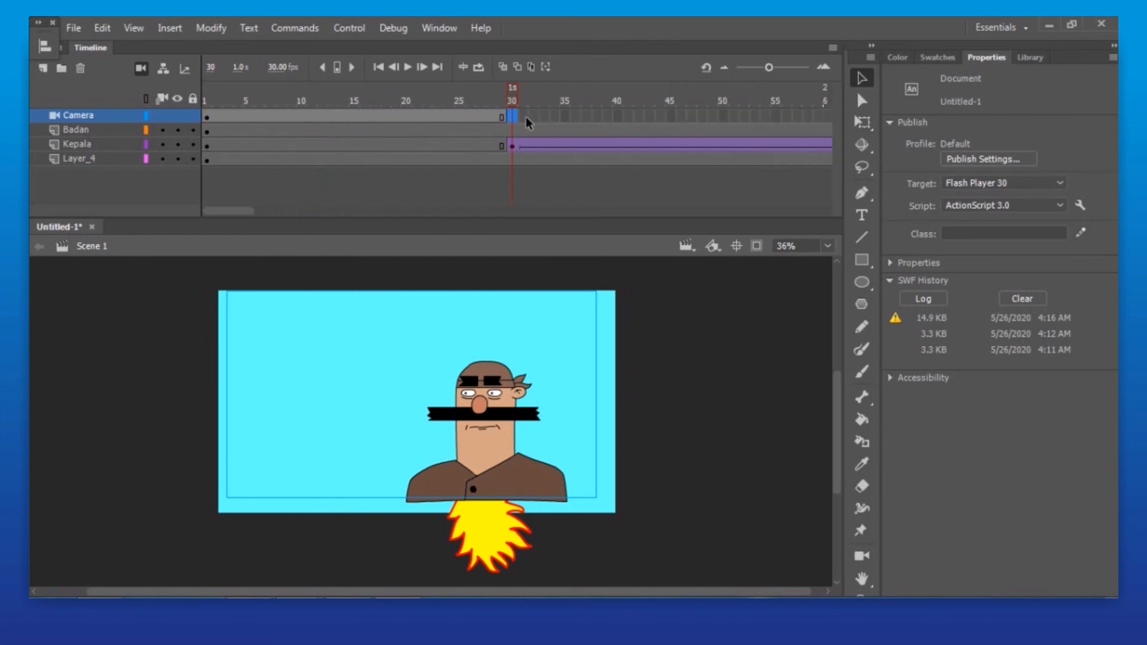
pyautogui.click(527, 118)
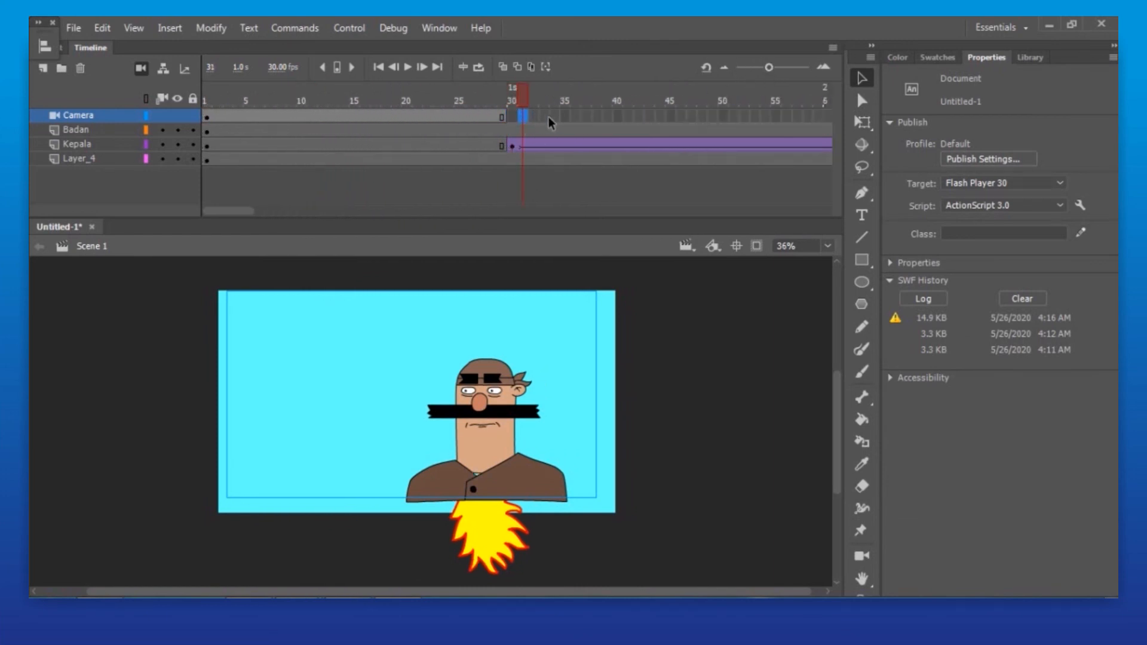
pyautogui.press('F6')
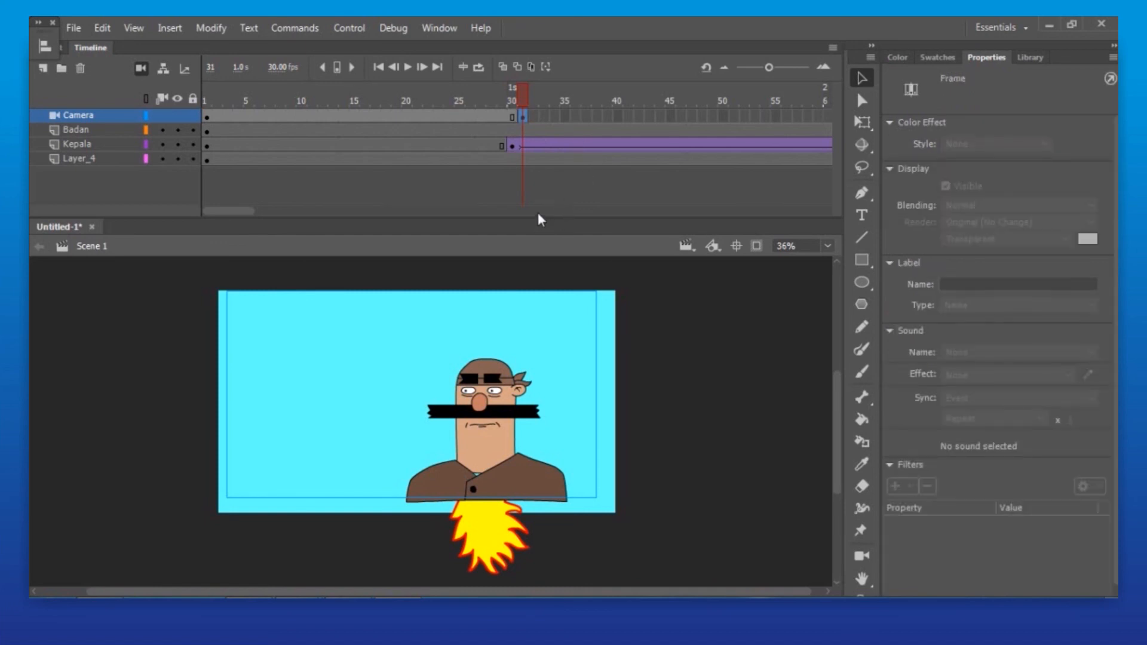
pyautogui.hotkey('ctrl', 'z')
# Insert a Camera keyframe at frame 30 held through frame 31 and set its camera Y position to -10.
pyautogui.click(512, 121)
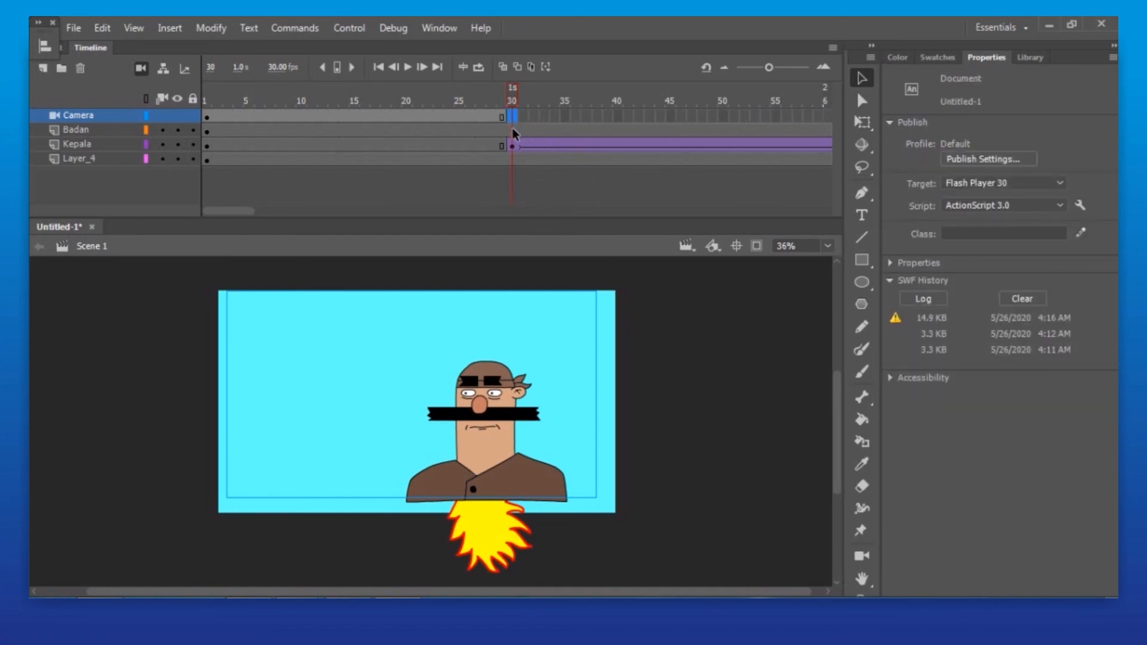
pyautogui.scroll(3, 512, 130)
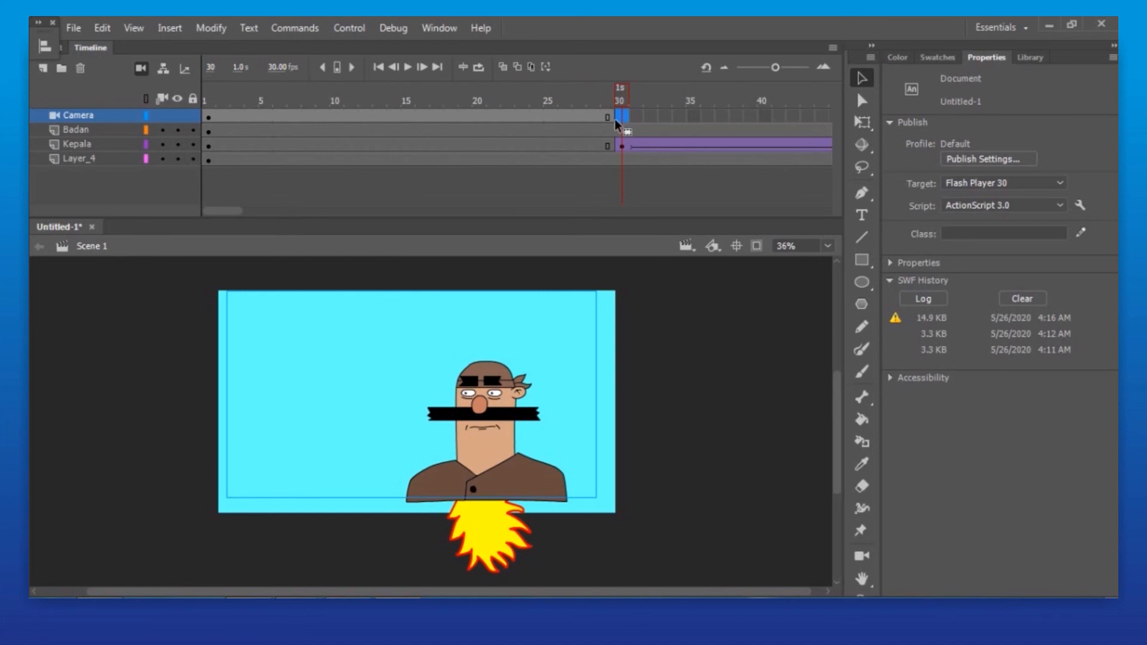
pyautogui.click(635, 118)
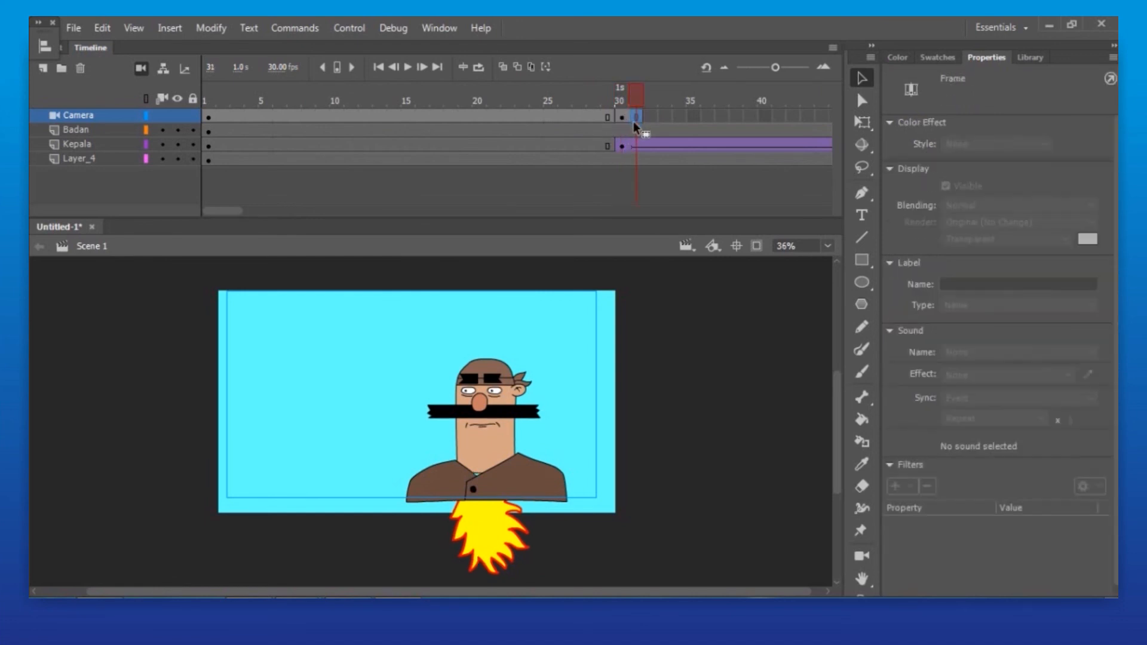
pyautogui.click(622, 117)
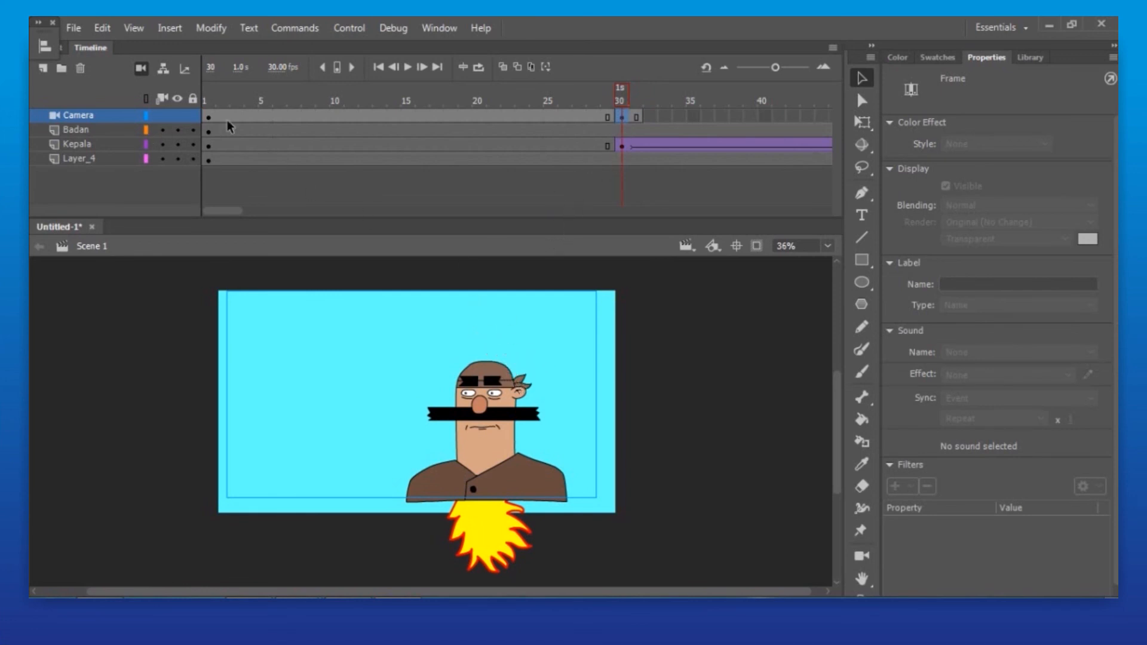
pyautogui.click(137, 65)
pyautogui.click(139, 66)
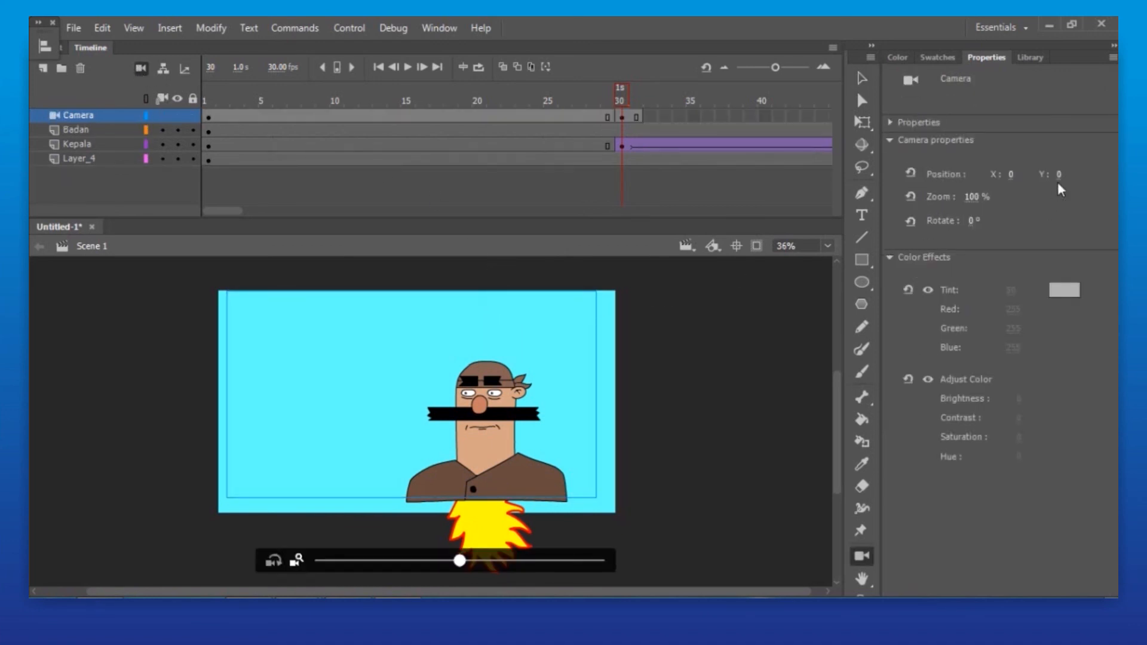
pyautogui.write('-10')
pyautogui.press('Return')
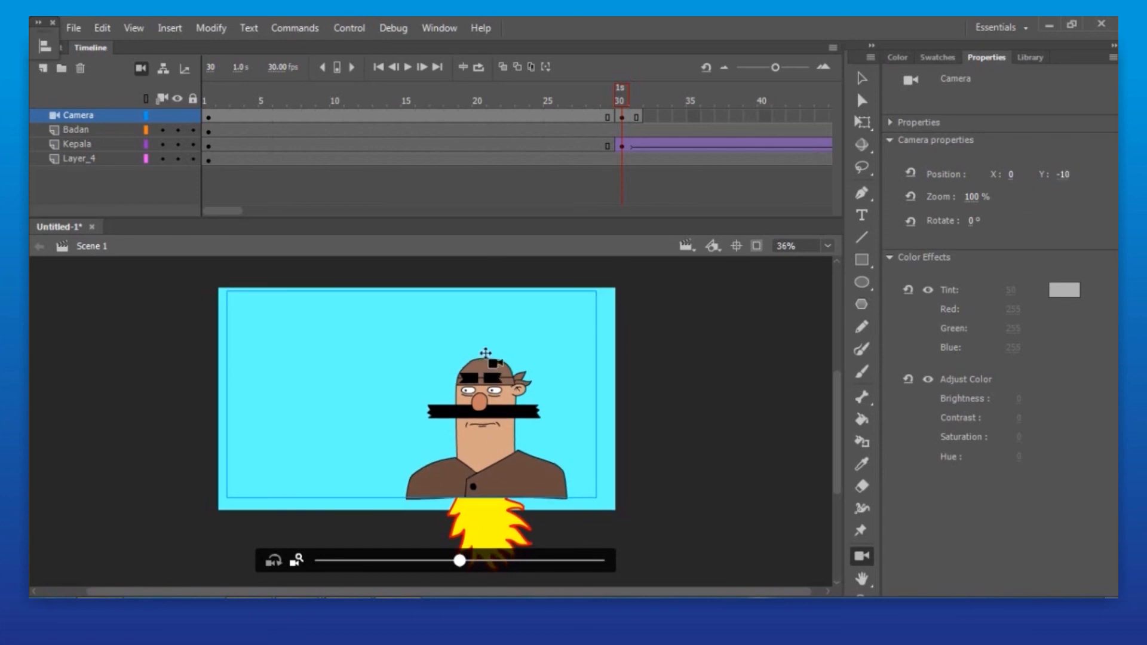
# Insert a Camera keyframe at frame 32 held through frame 33 and set its camera Y position to 0.
pyautogui.click(651, 116)
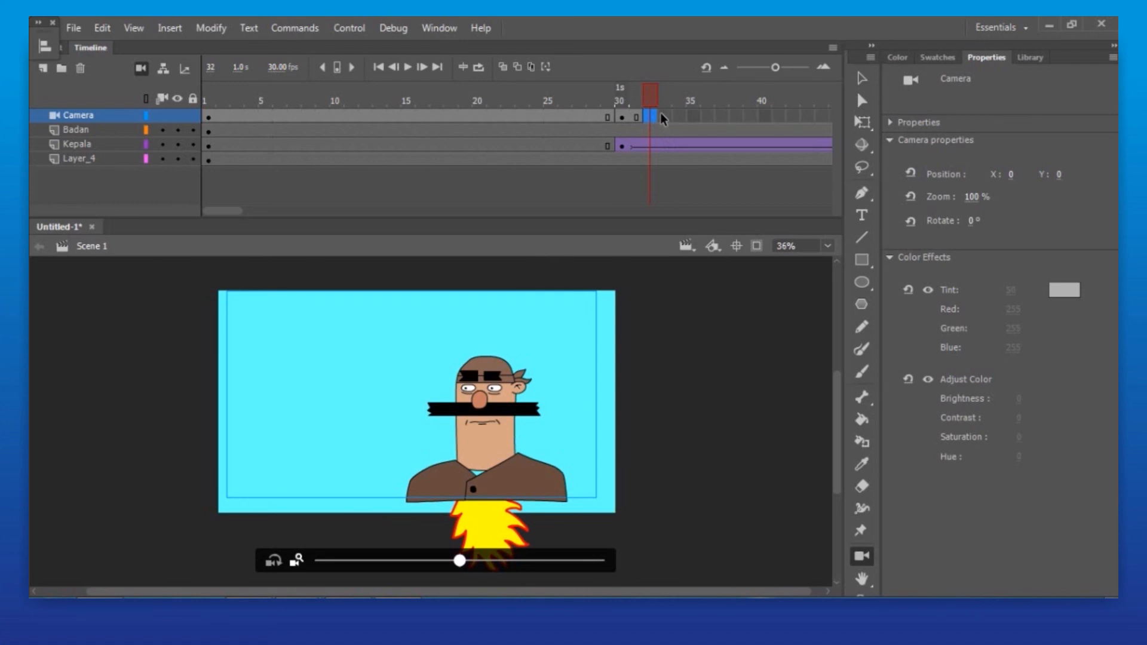
pyautogui.click(661, 118)
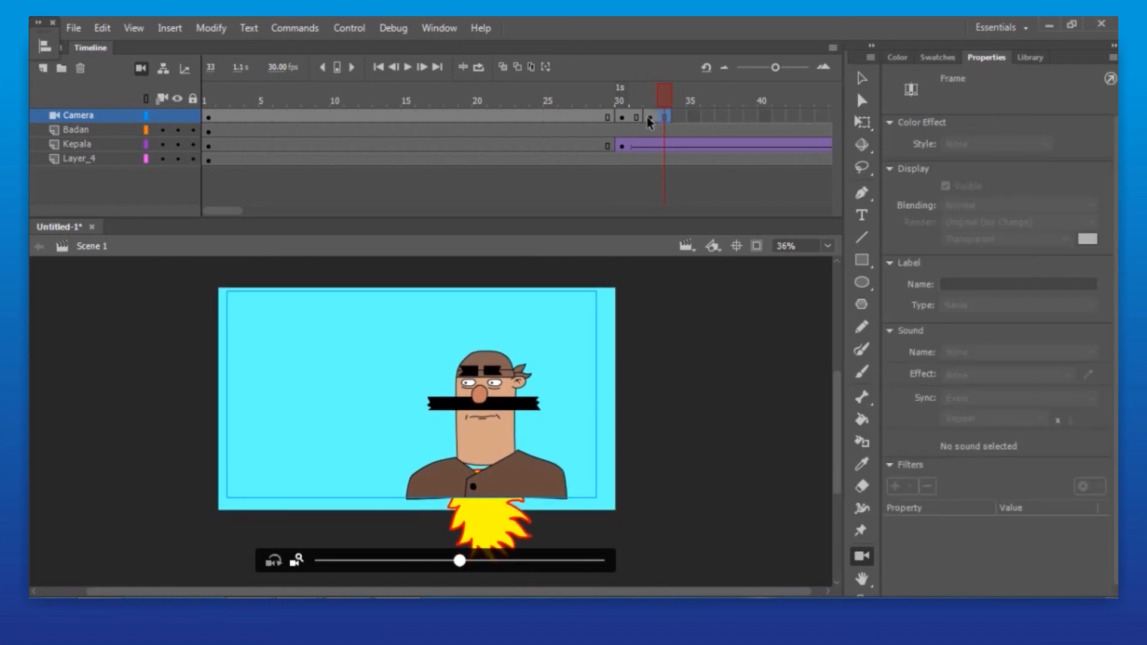
pyautogui.click(627, 116)
pyautogui.click(650, 117)
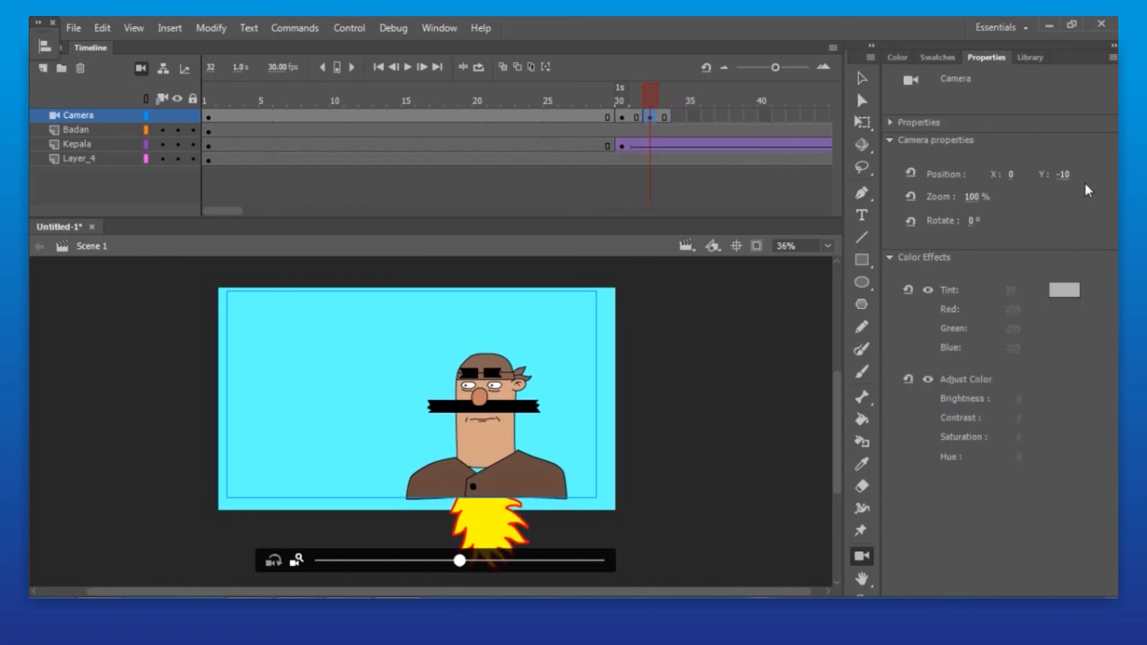
pyautogui.click(1064, 174)
pyautogui.write('0')
pyautogui.click(861, 79)
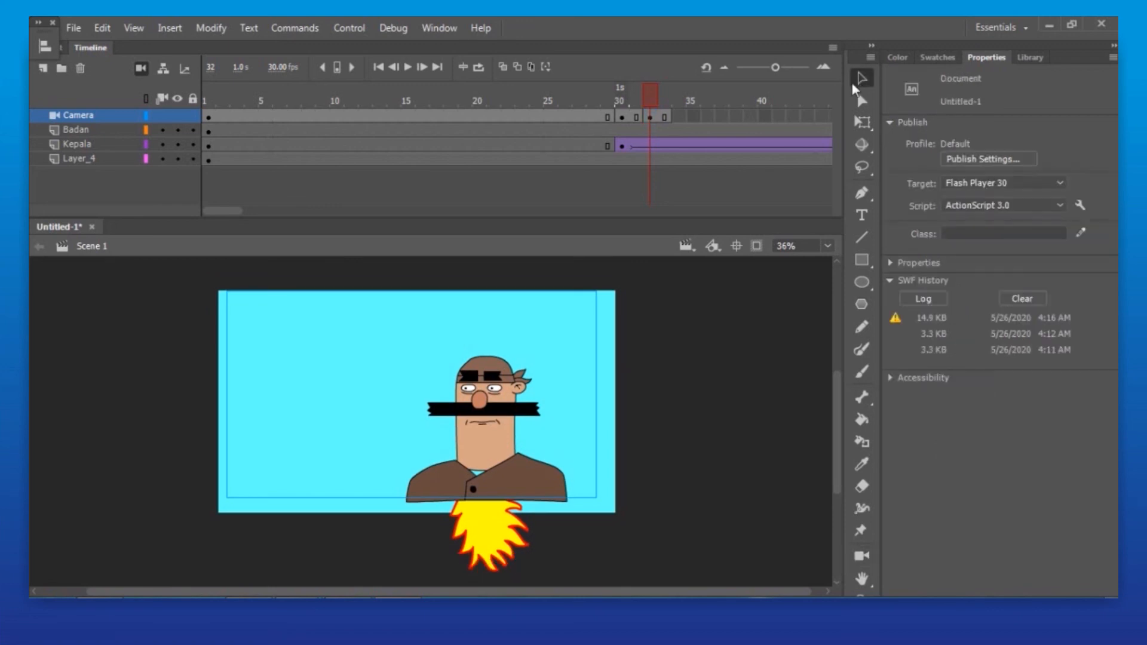
# Copy Camera frames 30 to 33 and paste them at frame 34.
pyautogui.moveTo(775, 67); pyautogui.dragTo(747, 67)
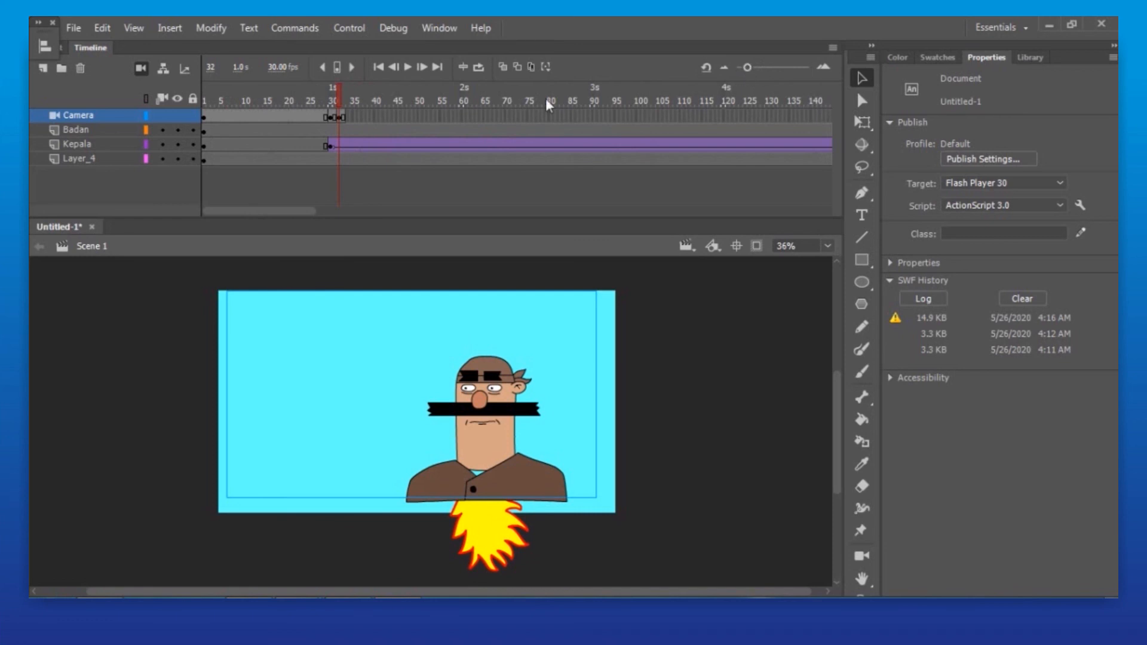
pyautogui.moveTo(330, 117); pyautogui.dragTo(344, 117)
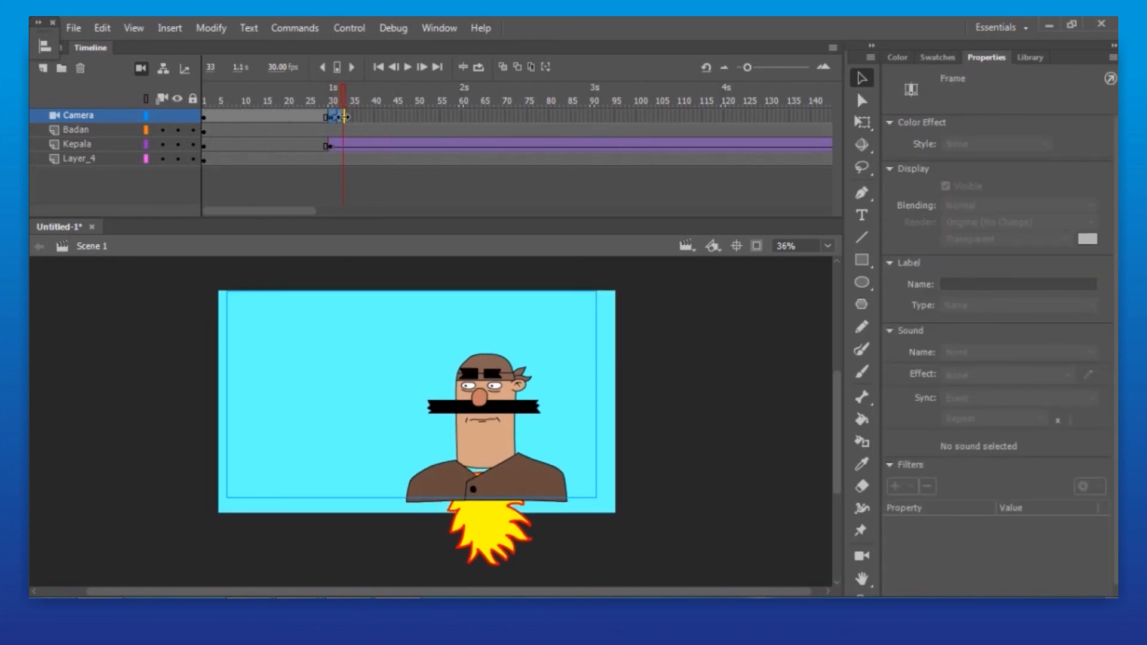
pyautogui.rightClick(339, 116)
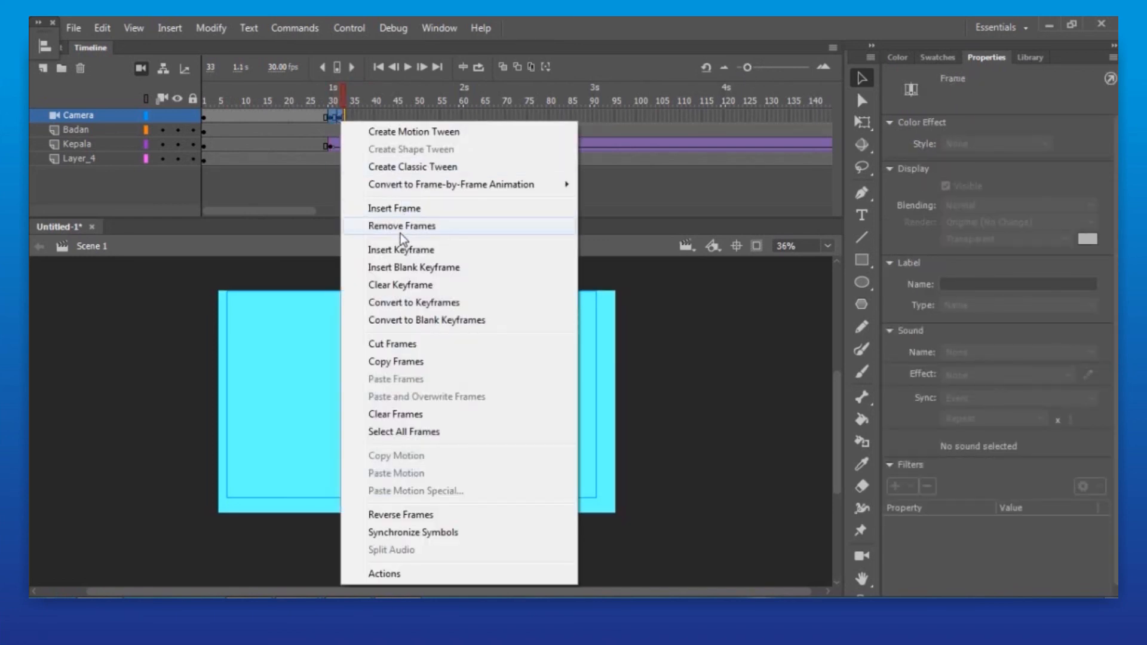
pyautogui.click(391, 362)
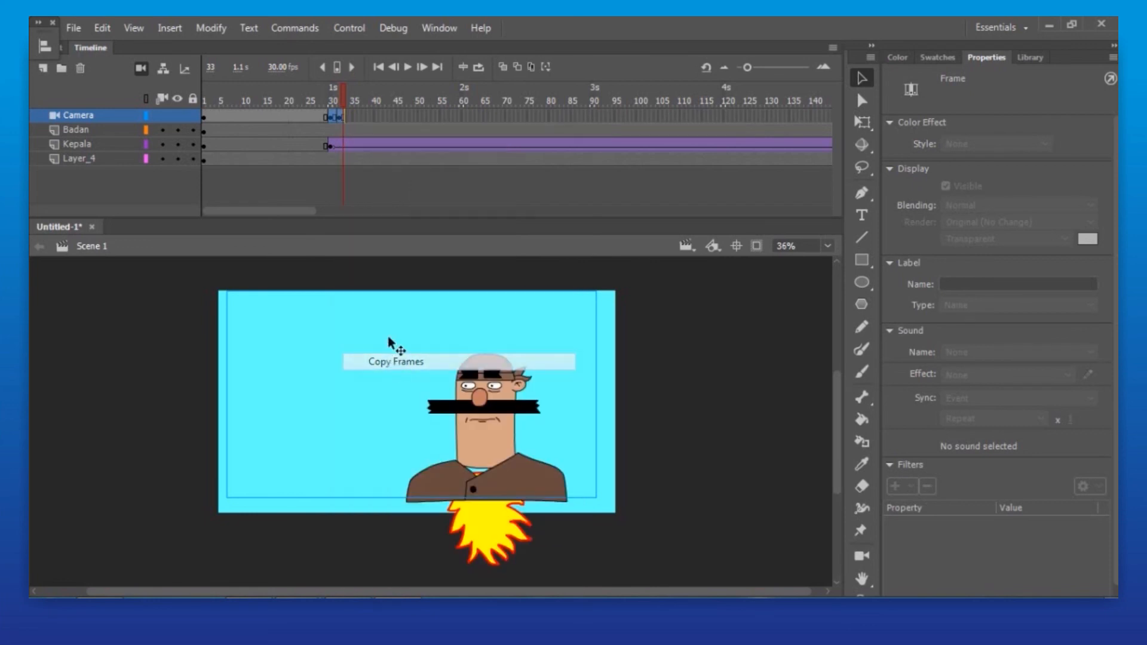
pyautogui.moveTo(747, 64)
pyautogui.mouseDown()
pyautogui.moveTo(722, 67)
pyautogui.moveTo(746, 67)
pyautogui.mouseUp()
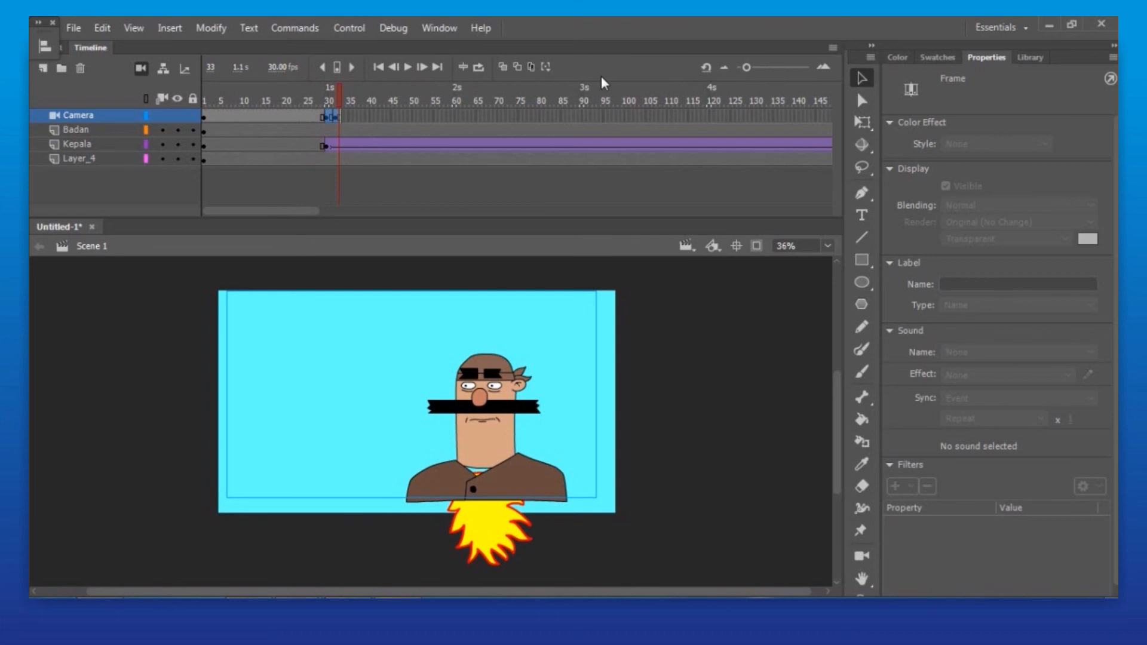
pyautogui.click(345, 117)
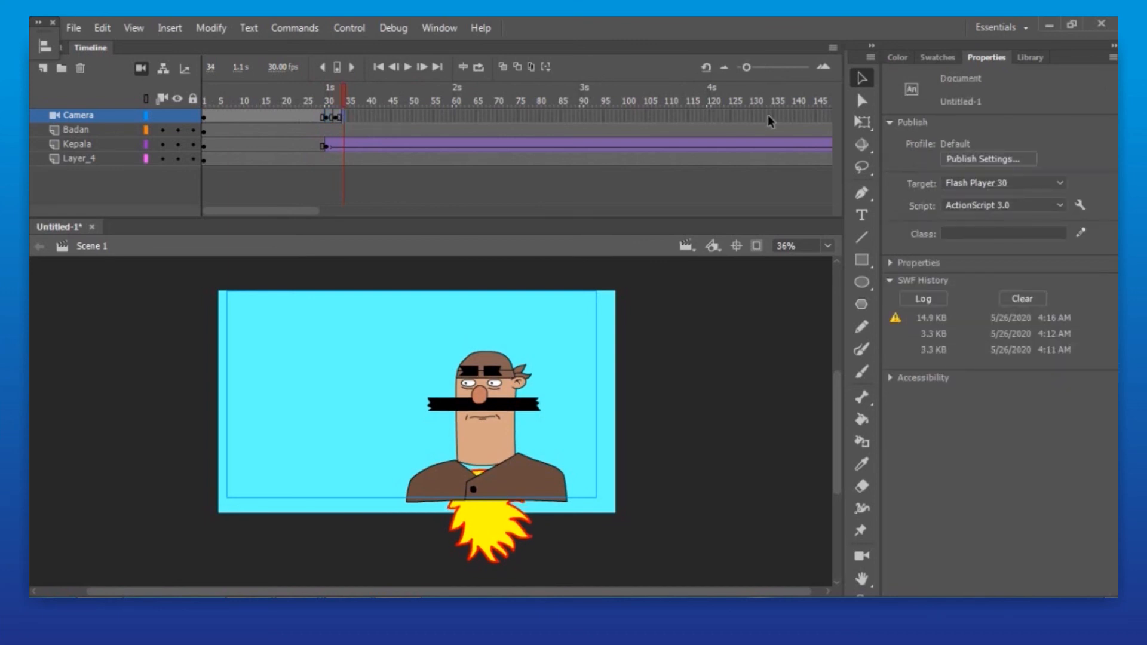
pyautogui.rightClick(445, 118)
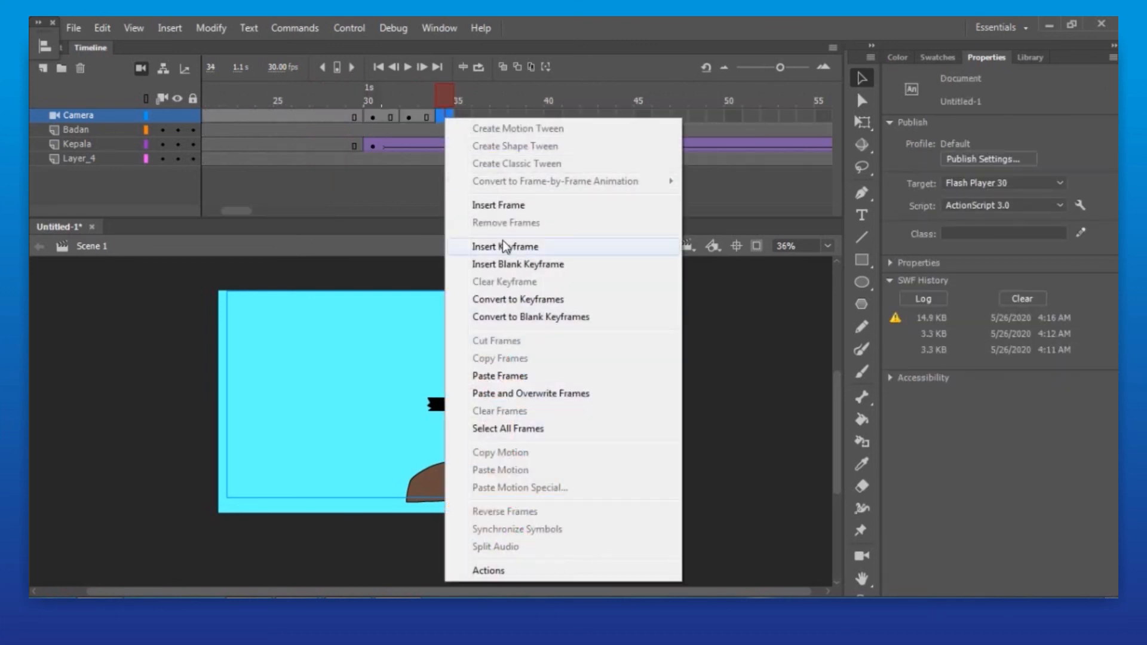
pyautogui.click(507, 376)
# Copy Camera frames 30 to 37 and paste them at frames 38, 46 and 54.
pyautogui.moveTo(367, 114); pyautogui.dragTo(497, 126)
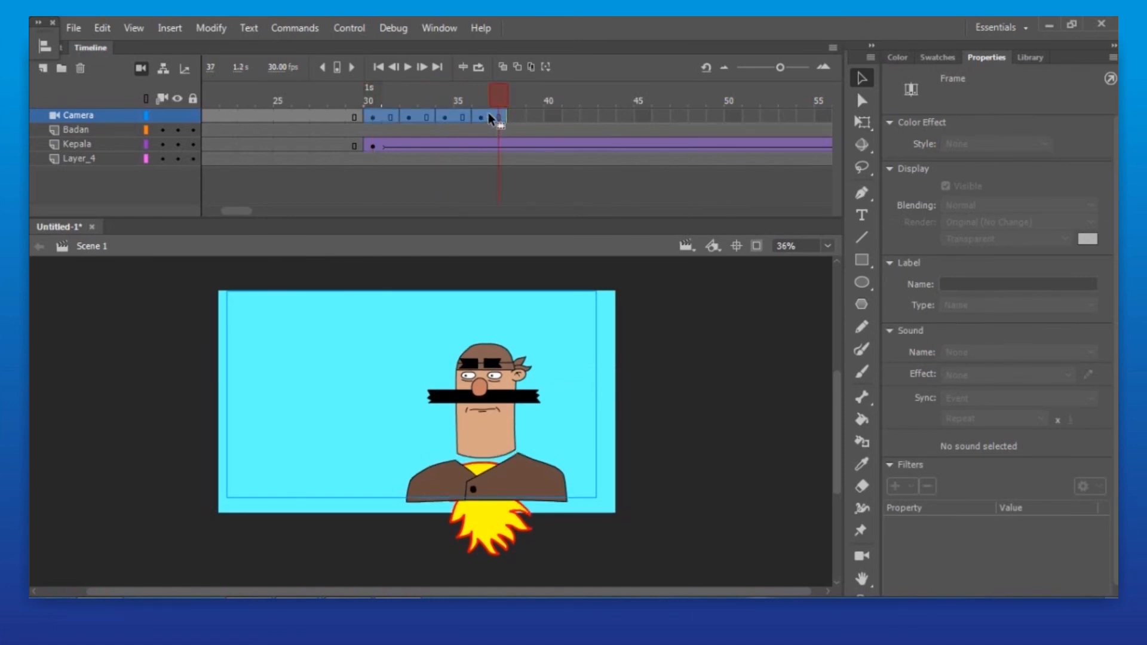
pyautogui.rightClick(490, 116)
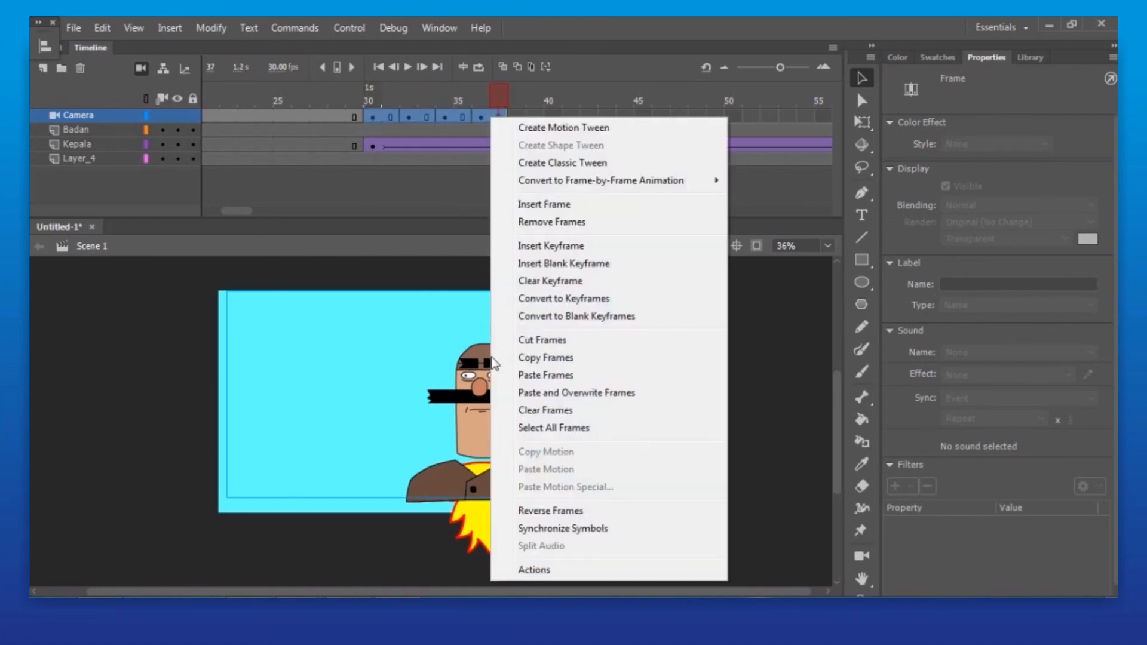
pyautogui.click(545, 357)
pyautogui.click(521, 117)
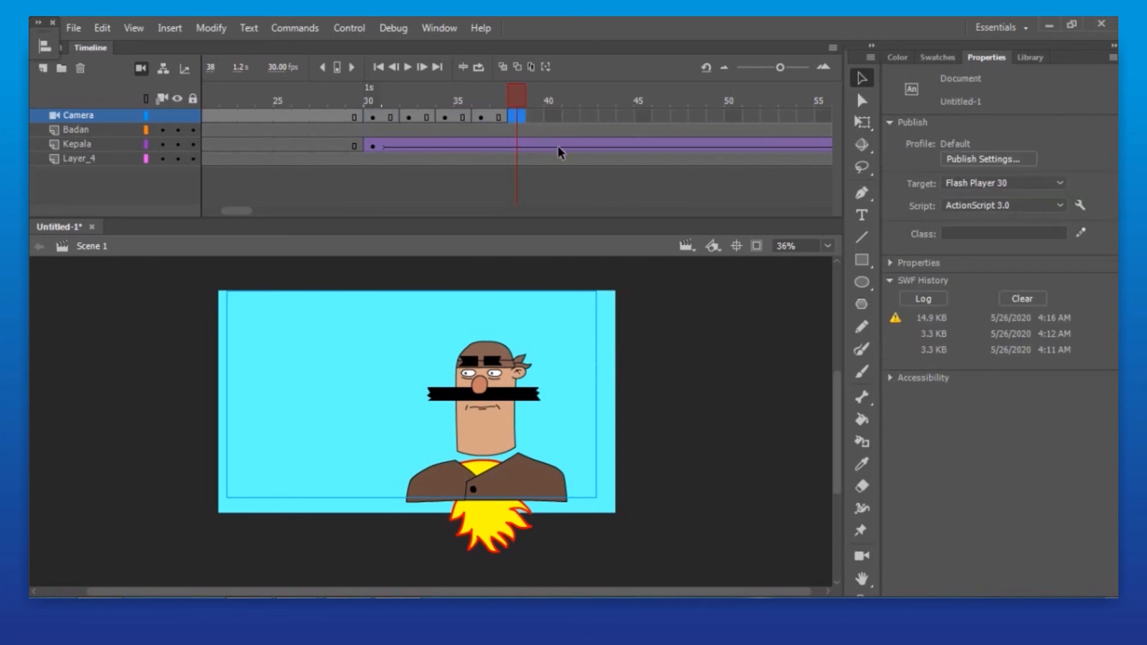
pyautogui.hotkey('ctrl', 'alt', 'v')
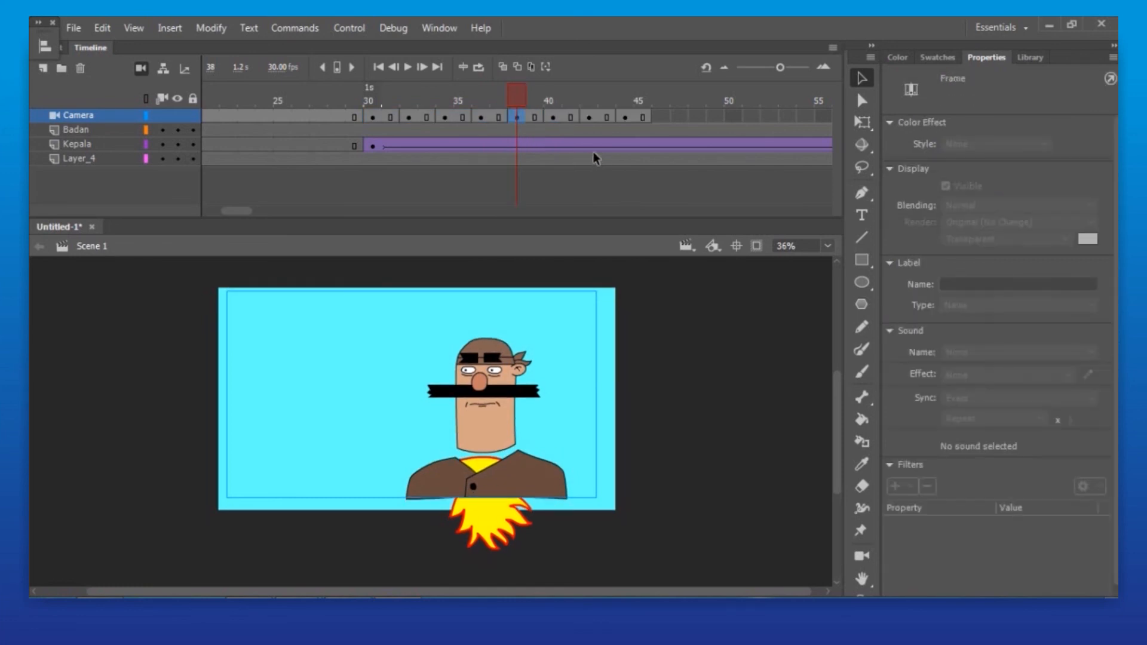
pyautogui.click(662, 115)
pyautogui.hotkey('ctrl', 'alt', 'v')
pyautogui.moveTo(780, 67); pyautogui.dragTo(762, 67)
pyautogui.click(459, 117)
pyautogui.hotkey('ctrl', 'alt', 'v')
# Copy Camera frames 30 to 61 and paste them at frame 62.
pyautogui.moveTo(273, 117); pyautogui.dragTo(511, 116)
pyautogui.rightClick(478, 116)
pyautogui.click(541, 357)
pyautogui.click(520, 118)
pyautogui.hotkey('ctrl', 'alt', 'v')
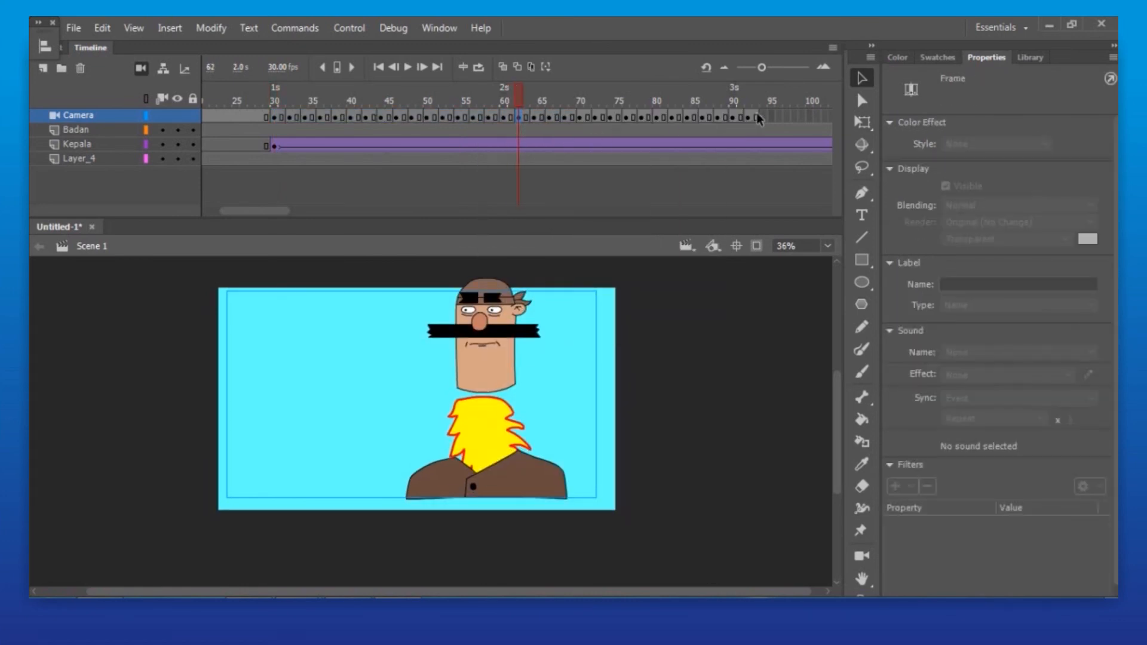
# Paste the copied Camera shake frames at frames 94 and 126.
pyautogui.click(765, 116)
pyautogui.hotkey('ctrl', 'alt', 'v')
pyautogui.moveTo(278, 211); pyautogui.dragTo(342, 209)
pyautogui.click(439, 120)
pyautogui.hotkey('ctrl', 'alt', 'v')
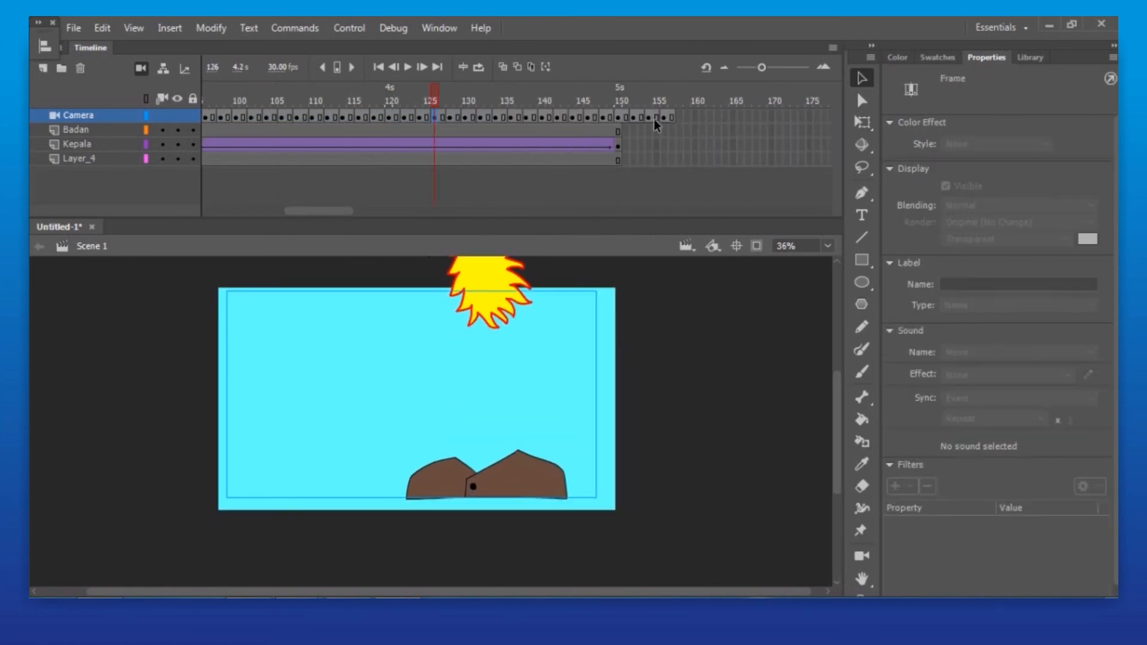
# Remove the extra Camera frames beyond frame 150 so the layer ends with the other layers.
pyautogui.moveTo(622, 117); pyautogui.dragTo(701, 116)
pyautogui.rightClick(660, 115)
pyautogui.click(702, 221)
# Play the whole timeline from the first frame to check the camera shake and the head launch.
pyautogui.moveTo(620, 99); pyautogui.dragTo(202, 100)
pyautogui.moveTo(762, 68); pyautogui.dragTo(736, 68)
pyautogui.moveTo(334, 211); pyautogui.dragTo(285, 210)
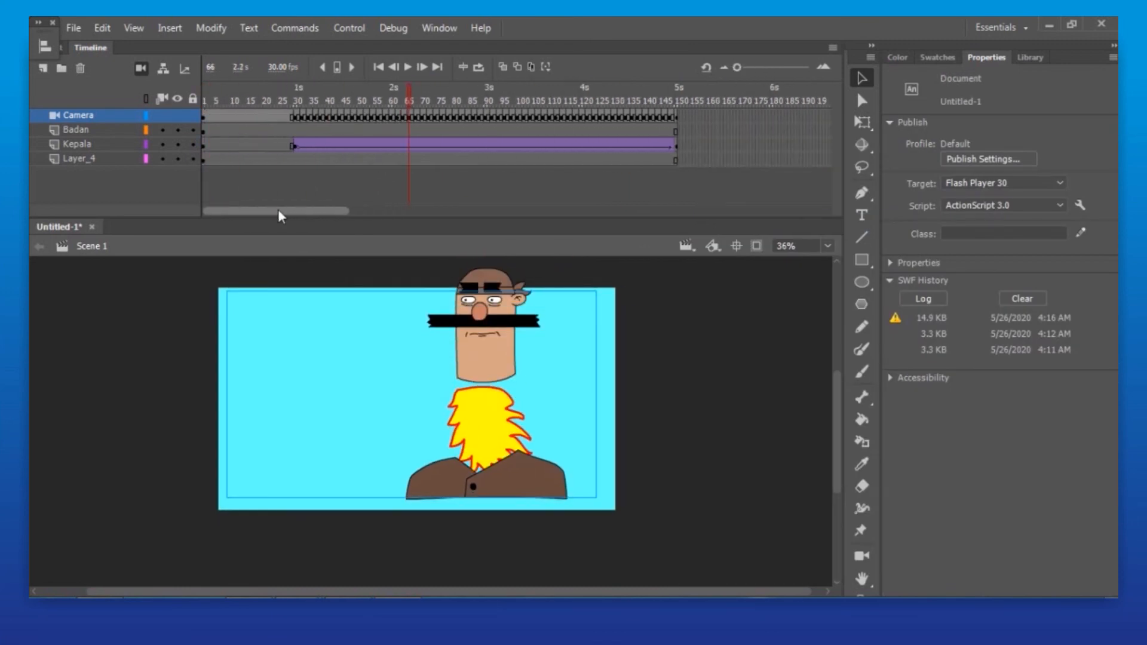
pyautogui.click(376, 67)
pyautogui.click(409, 68)
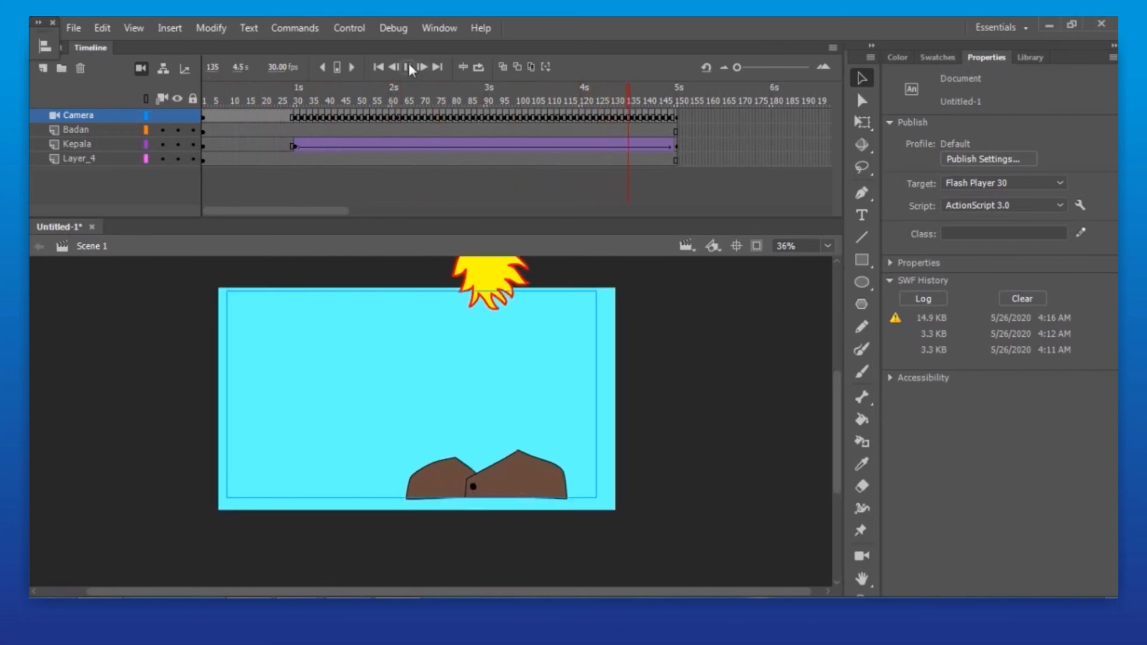
# Test the movie to watch the shaking launch animation in the SWF preview, and close the preview.
pyautogui.click(302, 28)
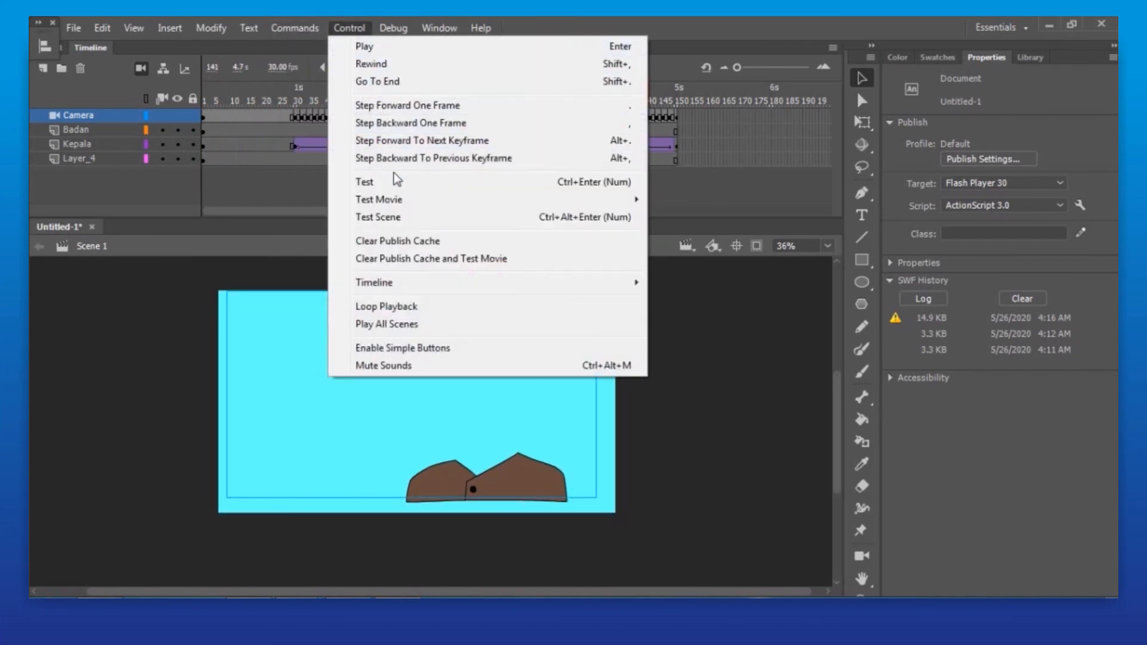
pyautogui.click(421, 180)
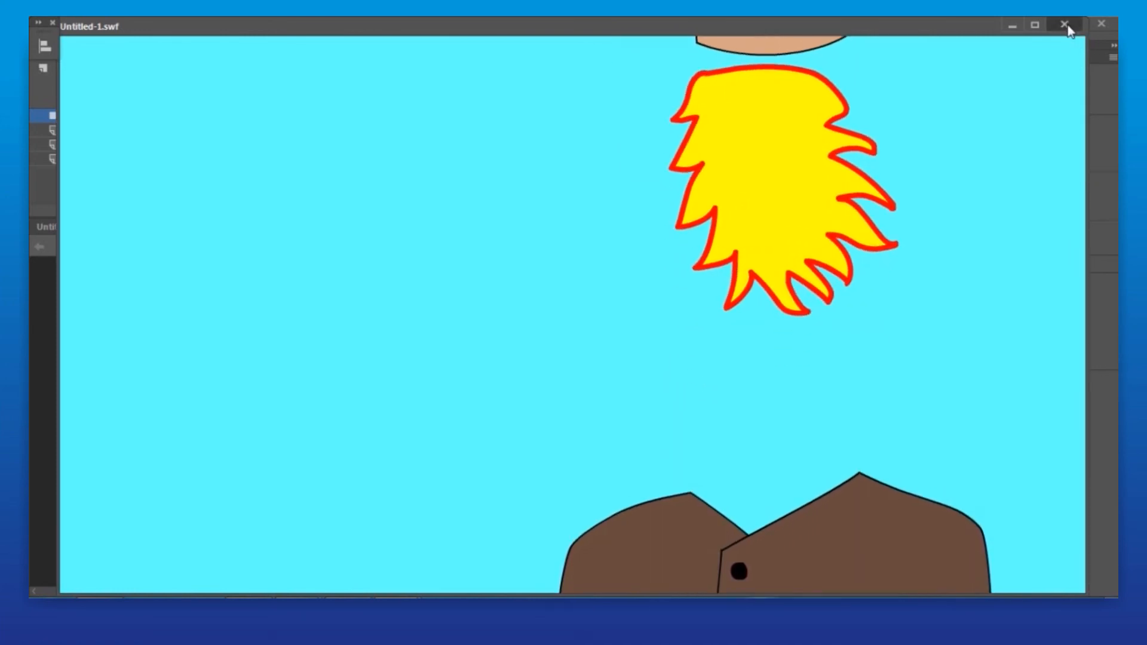
pyautogui.click(1065, 25)
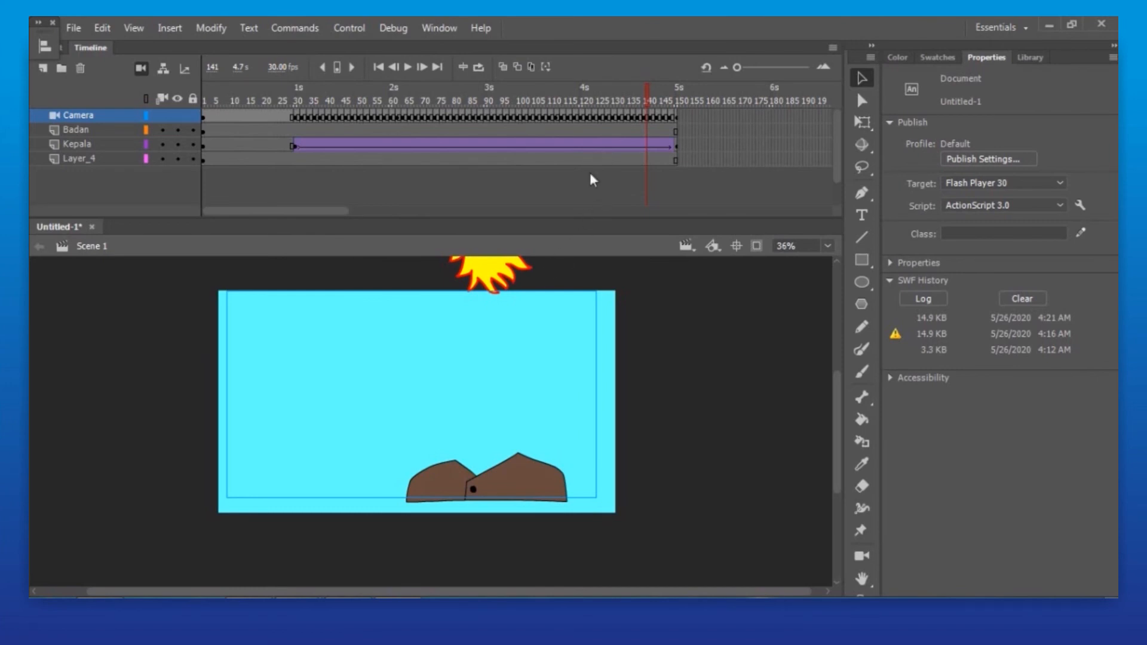
# Lock the Badan and Kepala layers and draw a blue rectangle without stroke across the lower half of the background on Layer_4.
pyautogui.click(609, 303)
pyautogui.click(635, 325)
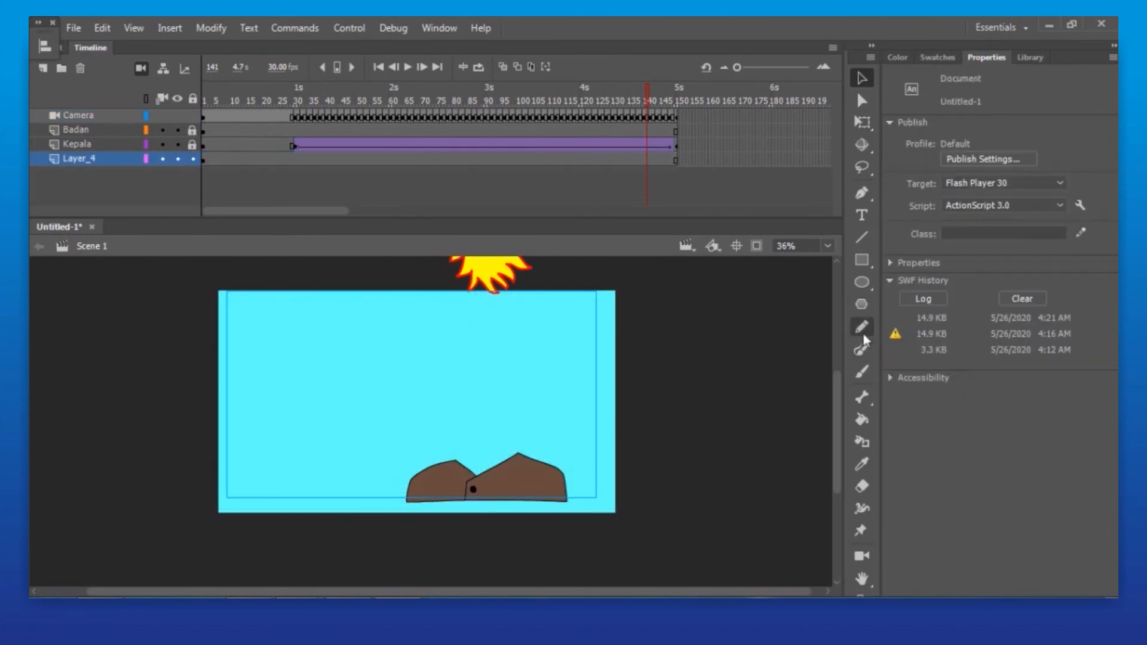
pyautogui.click(861, 260)
pyautogui.click(1051, 145)
pyautogui.click(850, 195)
pyautogui.click(1050, 145)
pyautogui.click(940, 249)
pyautogui.moveTo(207, 383)
pyautogui.mouseDown()
pyautogui.moveTo(556, 468)
pyautogui.moveTo(633, 525)
pyautogui.mouseUp()
# Set the Rectangle tool to a black stroke of 10 and a pale yellow #FFFFCC fill.
pyautogui.click(1054, 145)
pyautogui.click(957, 145)
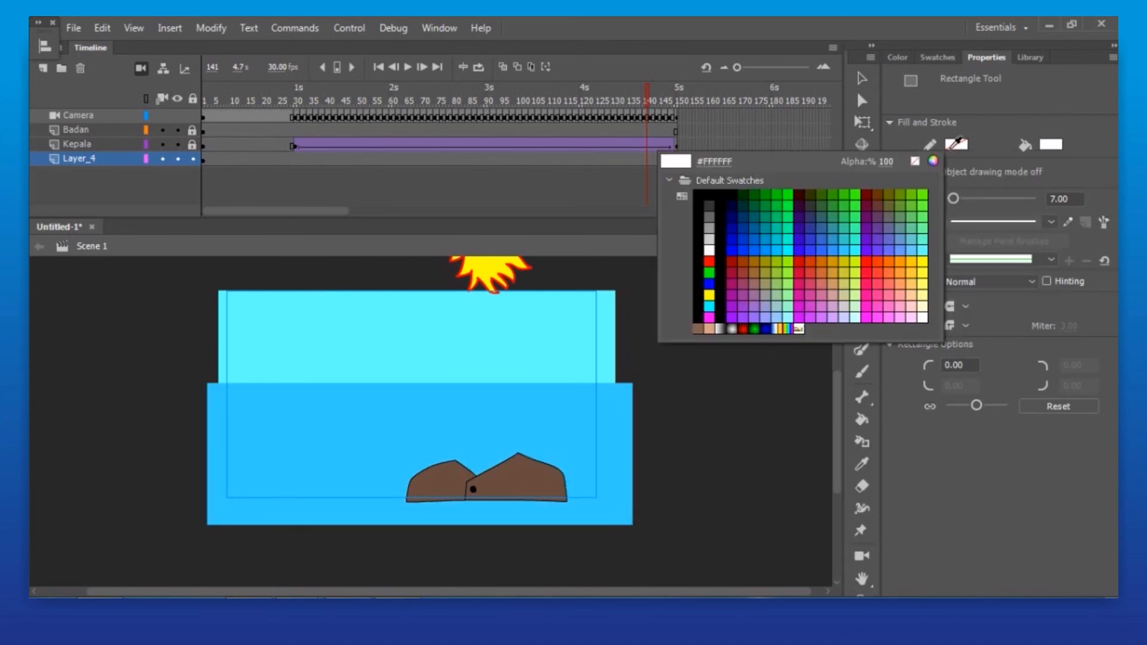
pyautogui.click(708, 194)
pyautogui.write('2')
pyautogui.press('Return')
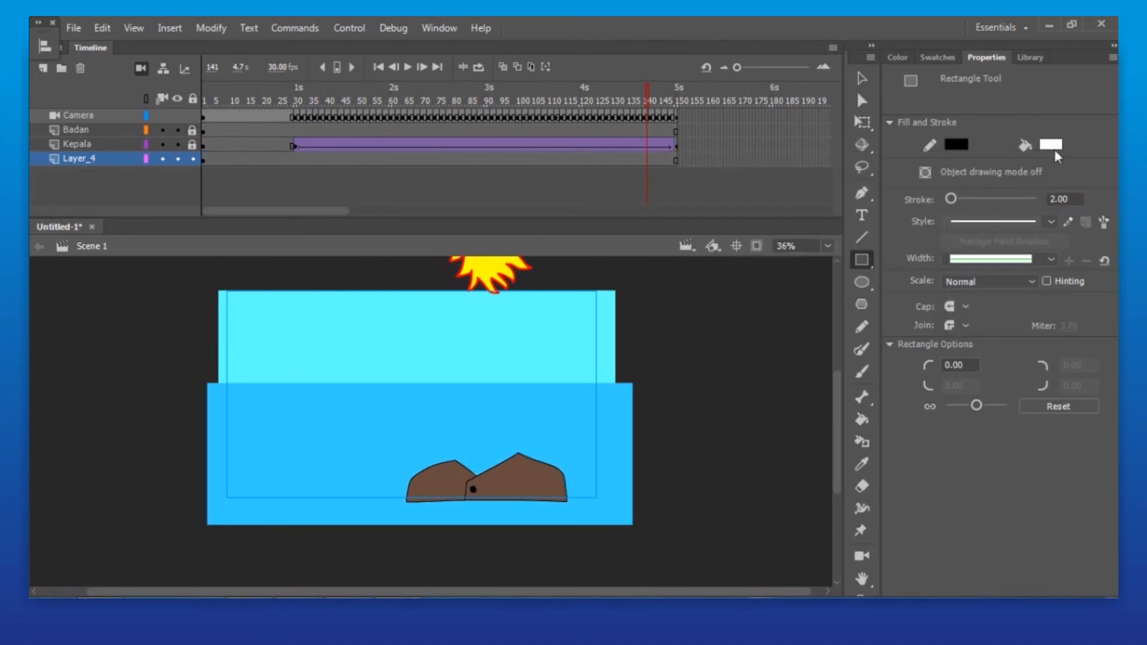
pyautogui.click(1051, 145)
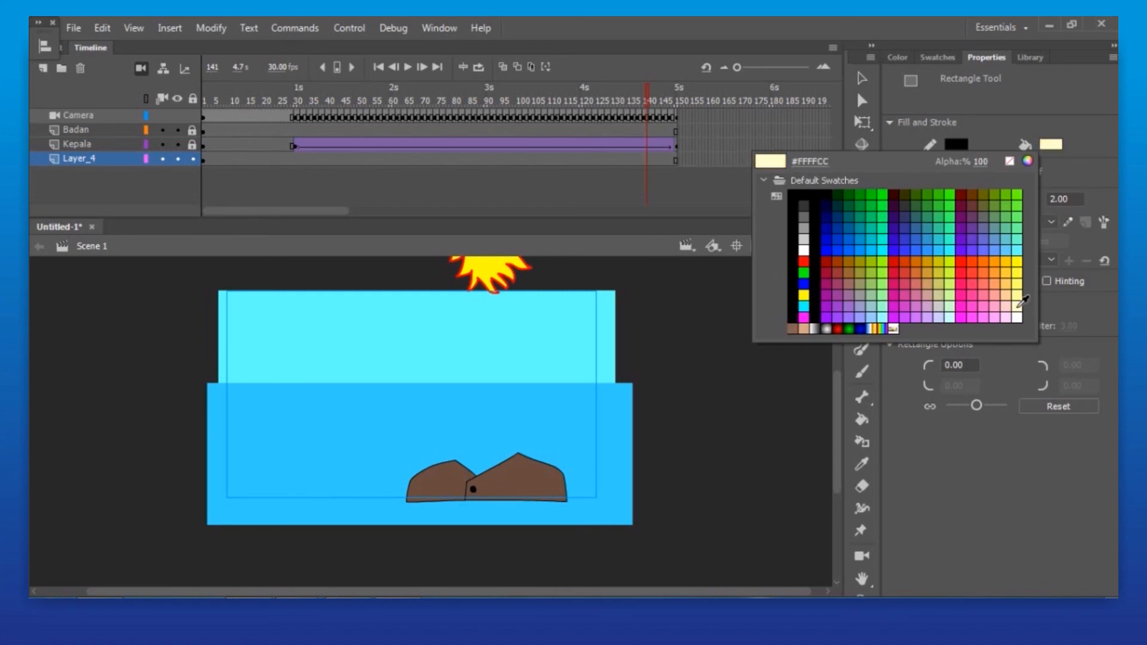
pyautogui.click(1016, 306)
pyautogui.click(1068, 198)
pyautogui.write('10')
pyautogui.press('Return')
# Draw a window on the left of the background from two upright panes above one wide pane.
pyautogui.moveTo(258, 326); pyautogui.dragTo(295, 384)
pyautogui.moveTo(191, 292); pyautogui.dragTo(397, 444)
pyautogui.moveTo(434, 332); pyautogui.dragTo(521, 456)
pyautogui.moveTo(356, 456); pyautogui.dragTo(521, 560)
# Draw a tall door rectangle at the right edge of the background with a small square handle on it.
pyautogui.keyDown('ctrl'); pyautogui.keyDown('shift'); pyautogui.click(547, 494); pyautogui.keyUp('shift'); pyautogui.keyUp('ctrl')
pyautogui.moveTo(216, 286); pyautogui.dragTo(746, 610)
pyautogui.moveTo(517, 310); pyautogui.dragTo(645, 534)
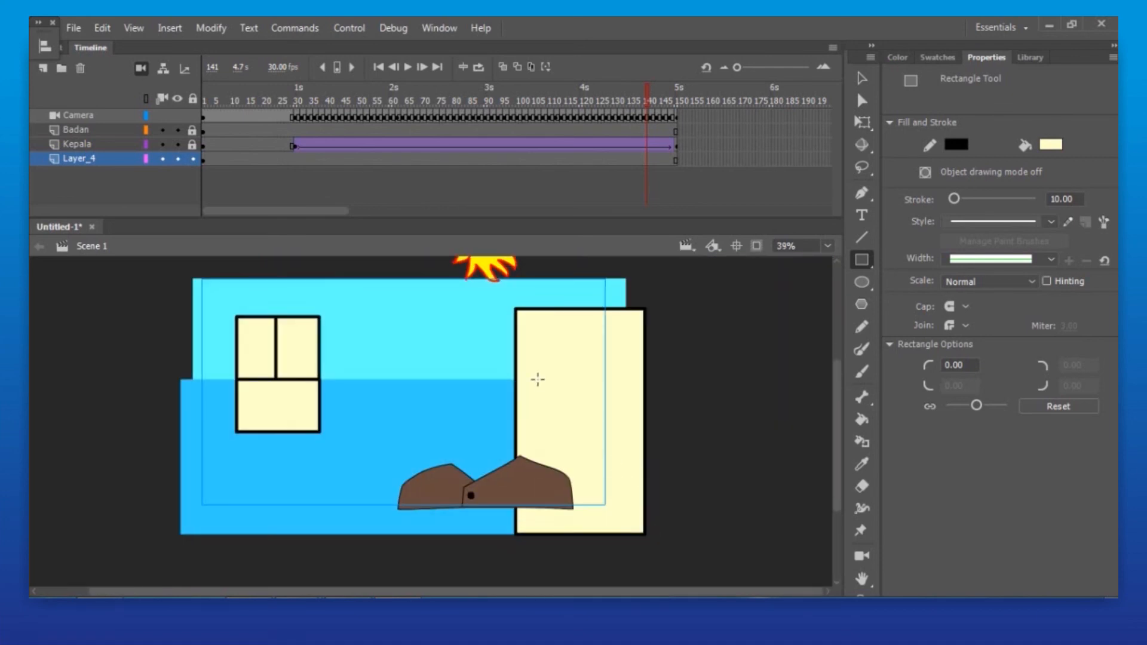
pyautogui.moveTo(339, 292); pyautogui.dragTo(426, 407)
pyautogui.hotkey('ctrl', '-')
pyautogui.hotkey('ctrl', '-')
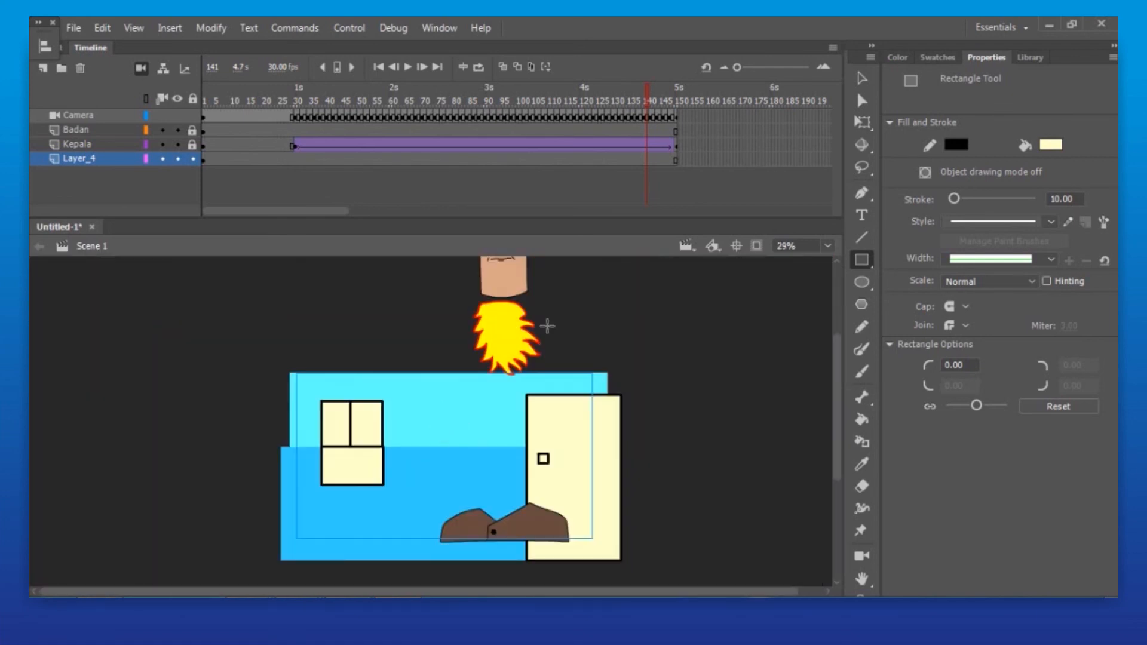
pyautogui.click(863, 79)
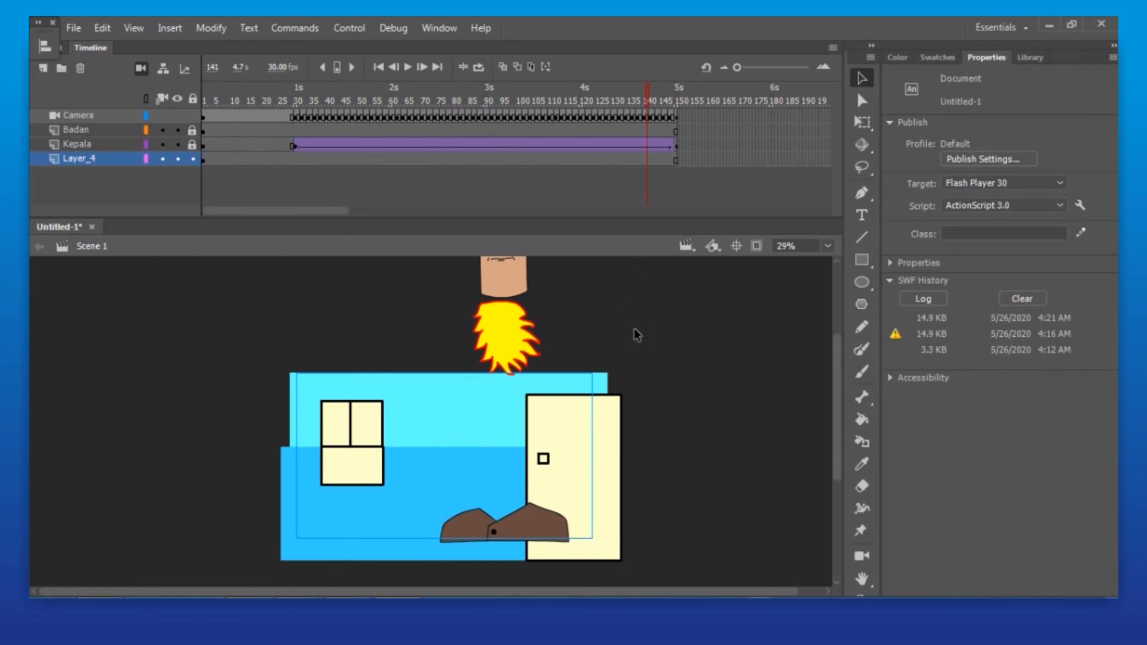
# Rewind to the first frame, test the movie with the room background, and close the preview.
pyautogui.moveTo(648, 103); pyautogui.dragTo(205, 155)
pyautogui.click(295, 29)
pyautogui.moveTo(348, 30)
pyautogui.click(375, 182)
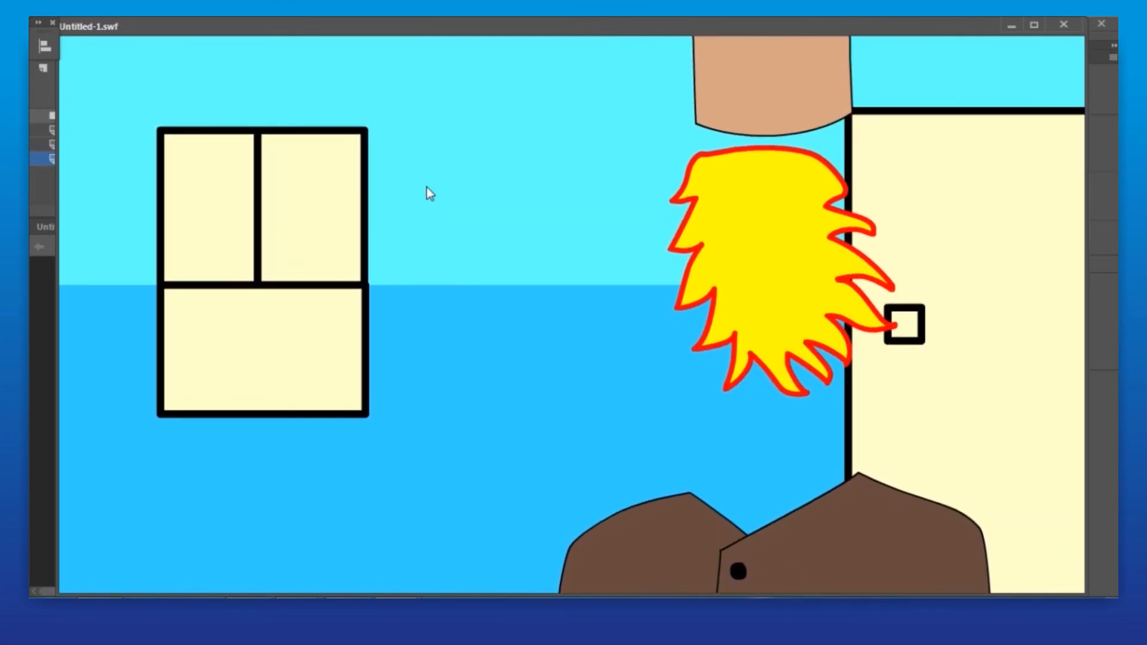
pyautogui.click(1064, 25)
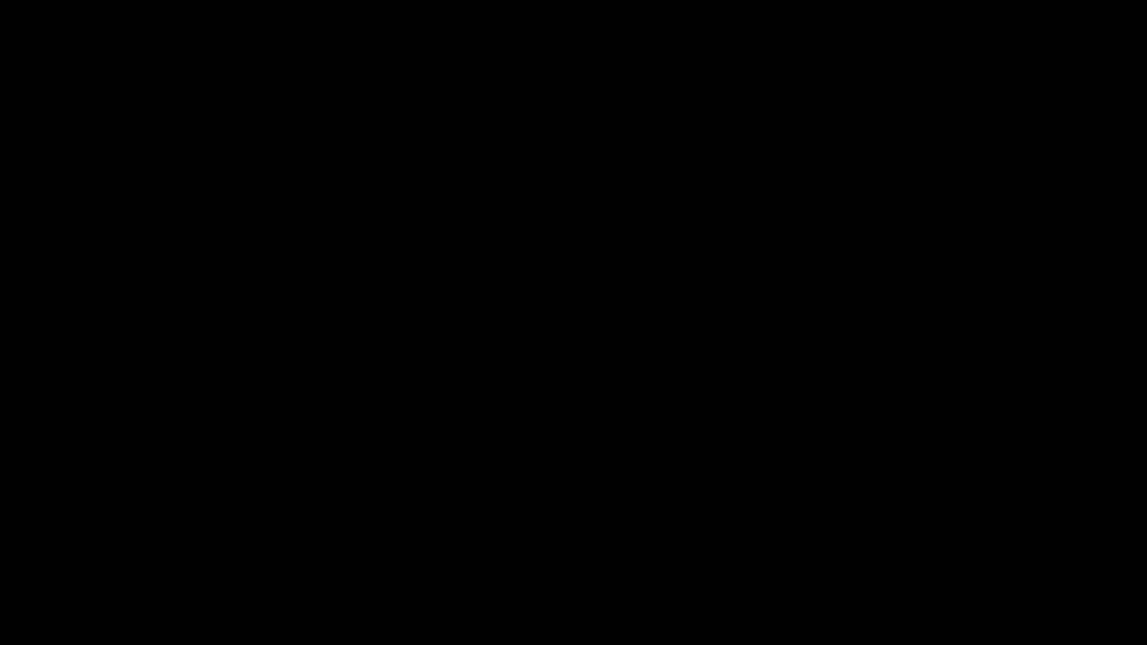